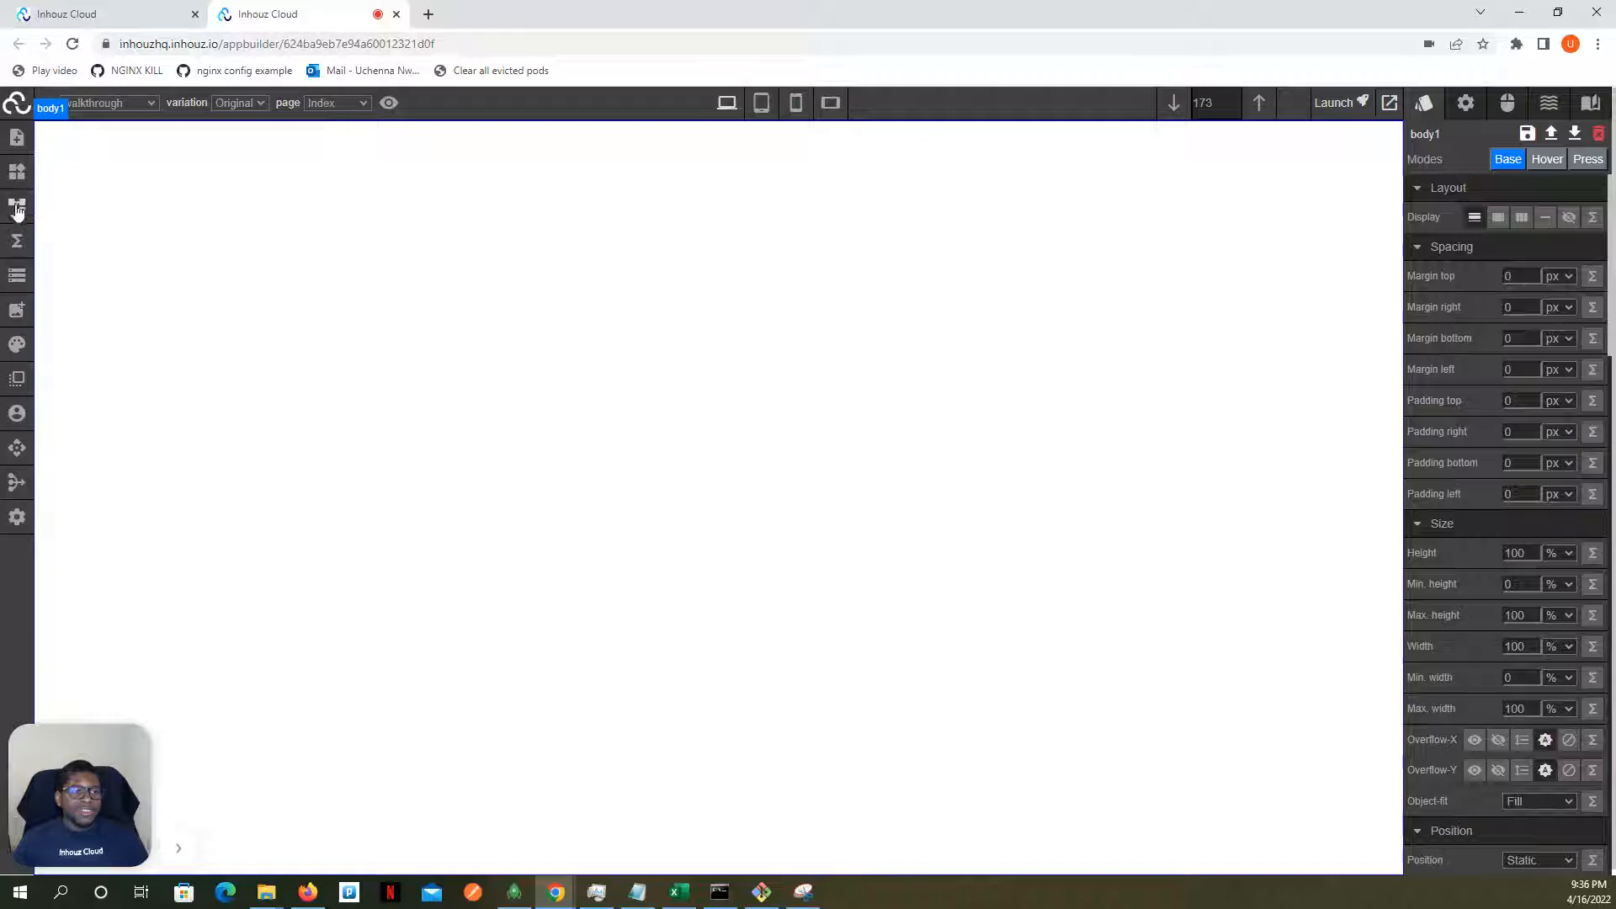
# - Add a Mapbox element from the data visualization elements to the empty page body
pyautogui.click(19, 172)
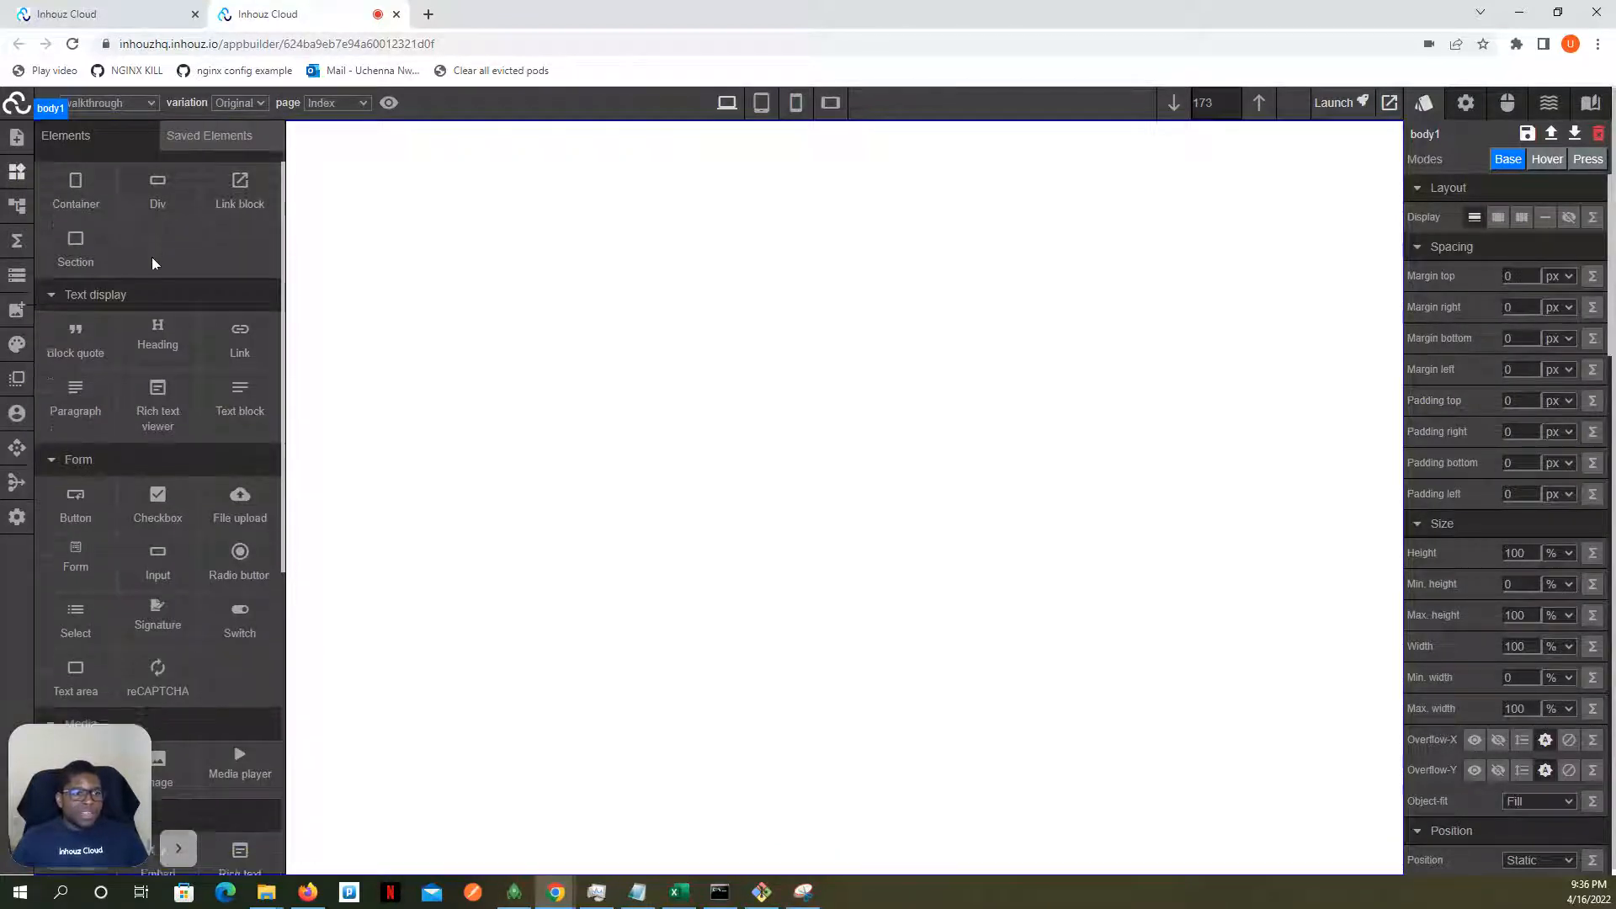
pyautogui.scroll(-6, 151, 261)
pyautogui.scroll(-1, 122, 354)
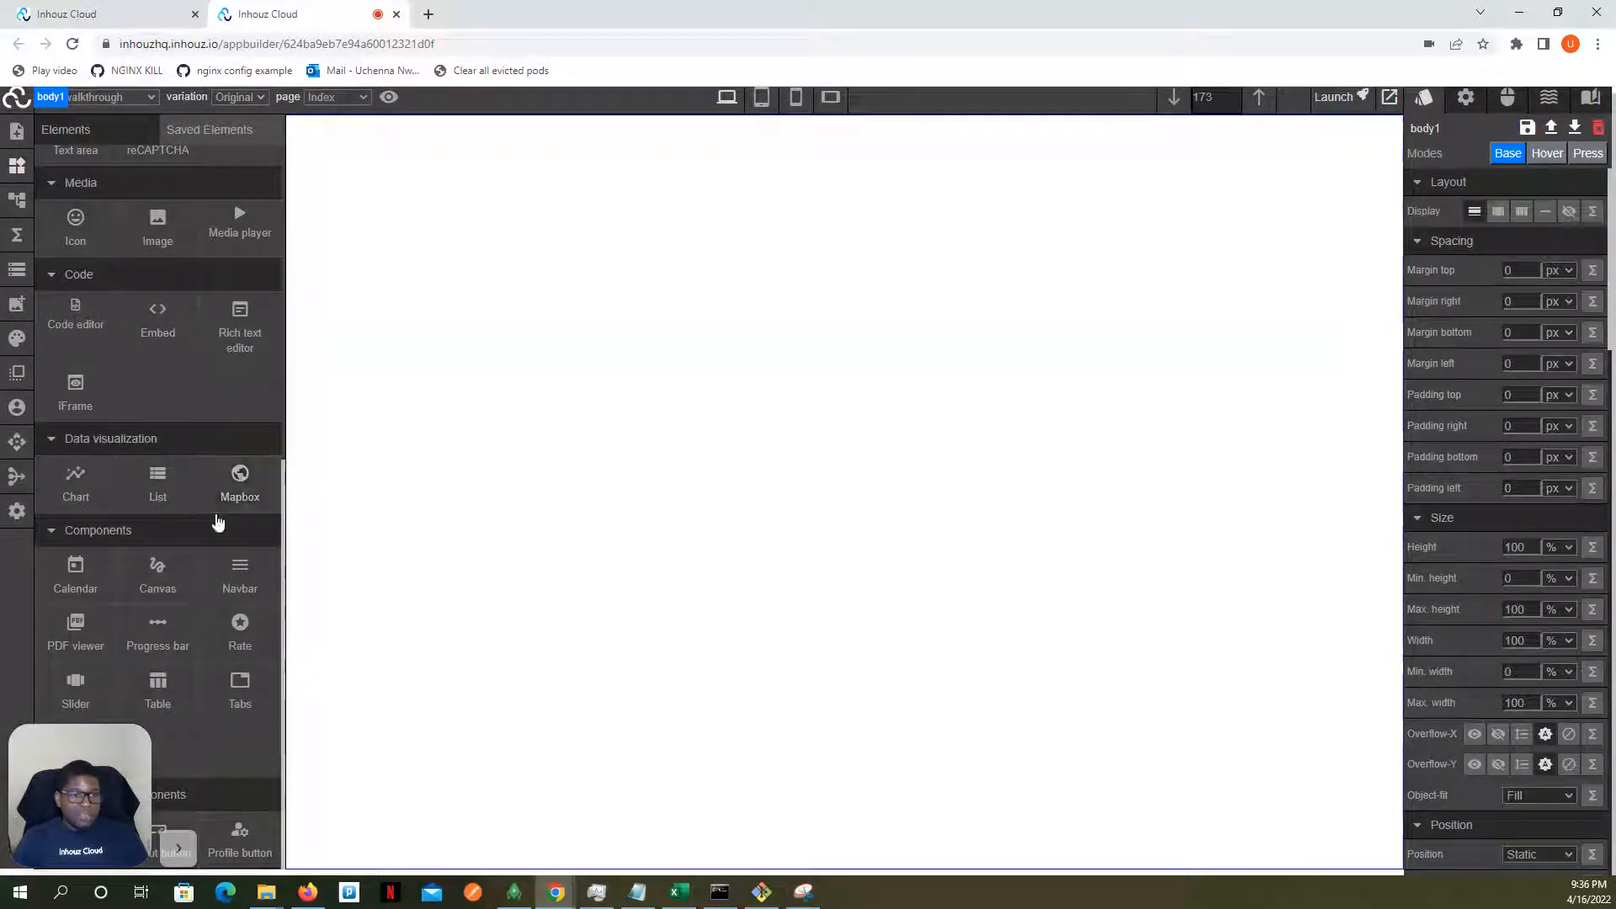
pyautogui.moveTo(216, 491); pyautogui.dragTo(462, 356)
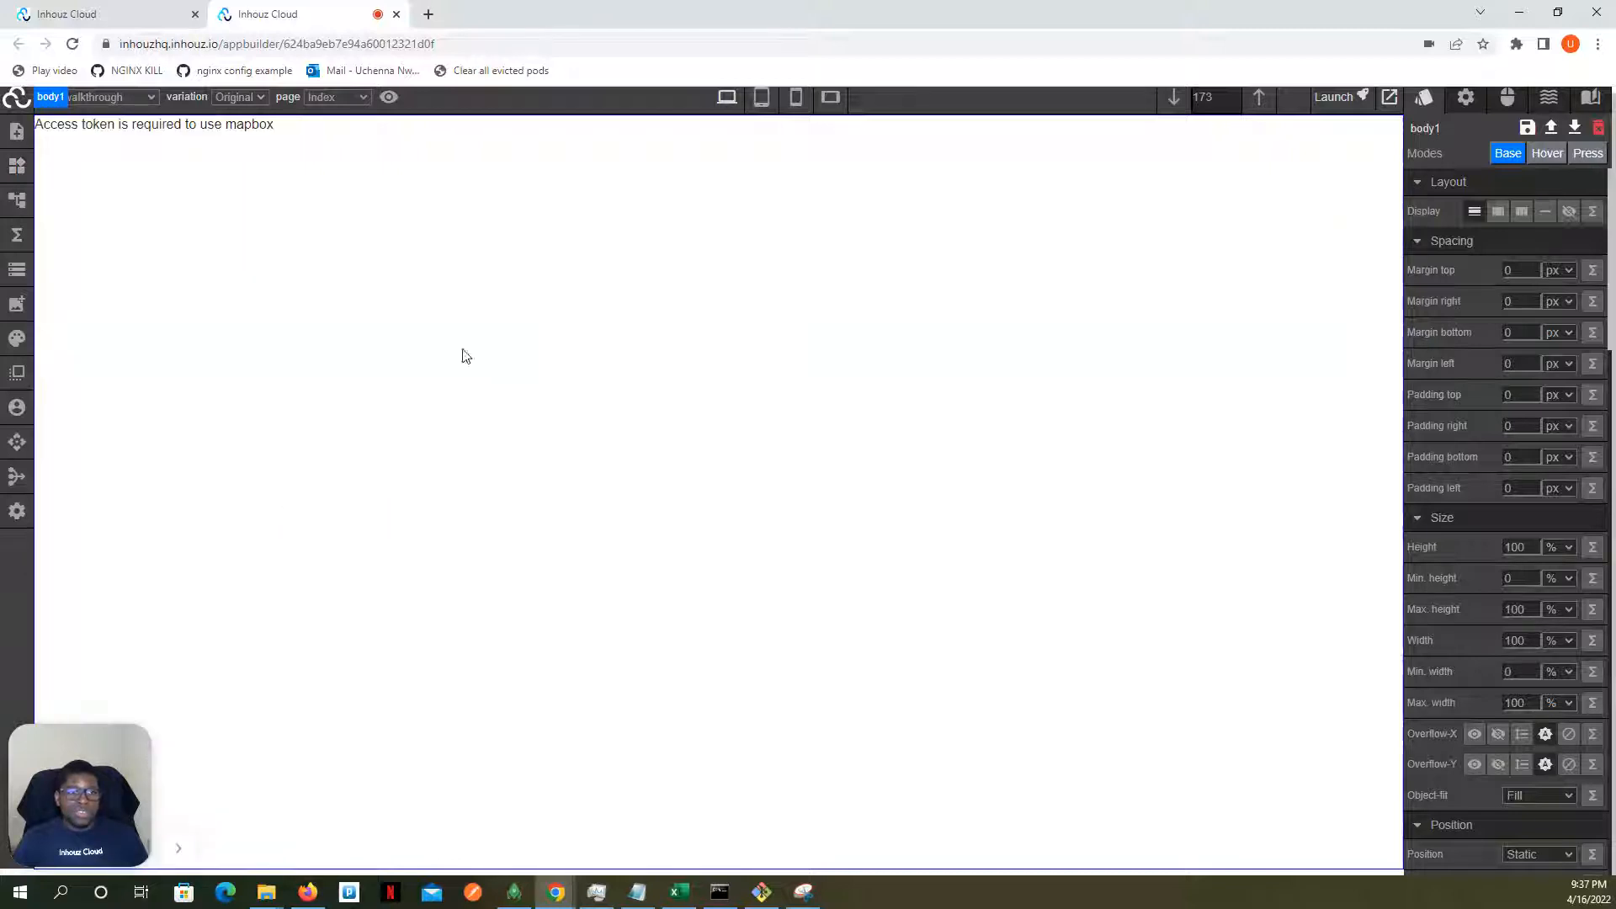
# - Set the Mapbox element's height to 500 px and open its element settings
pyautogui.click(541, 199)
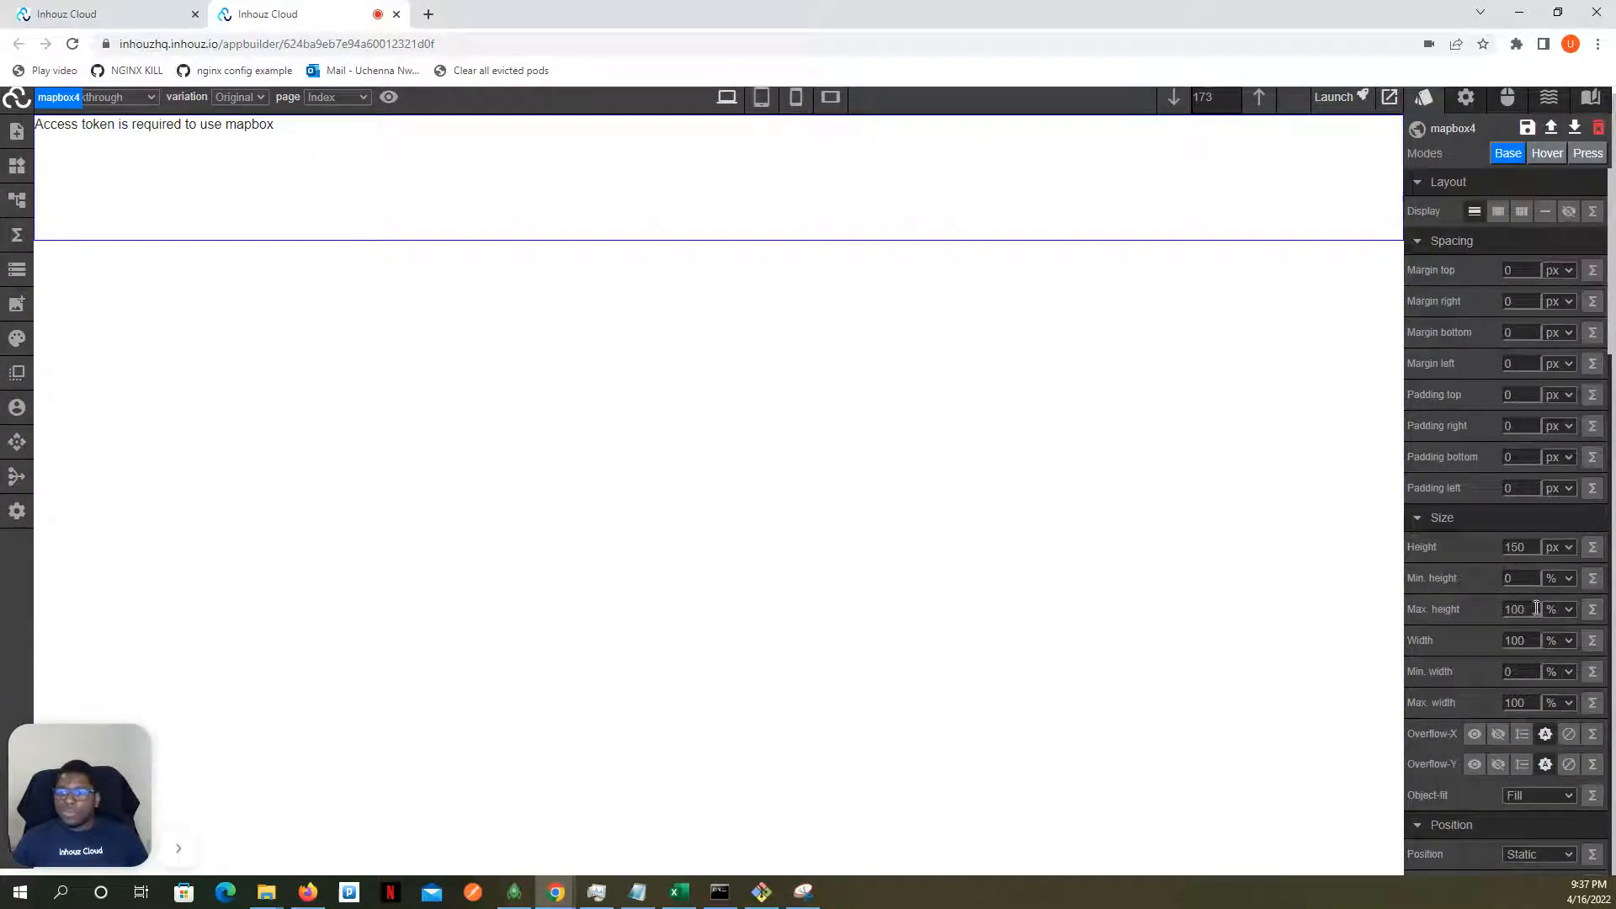
pyautogui.doubleClick(1520, 548)
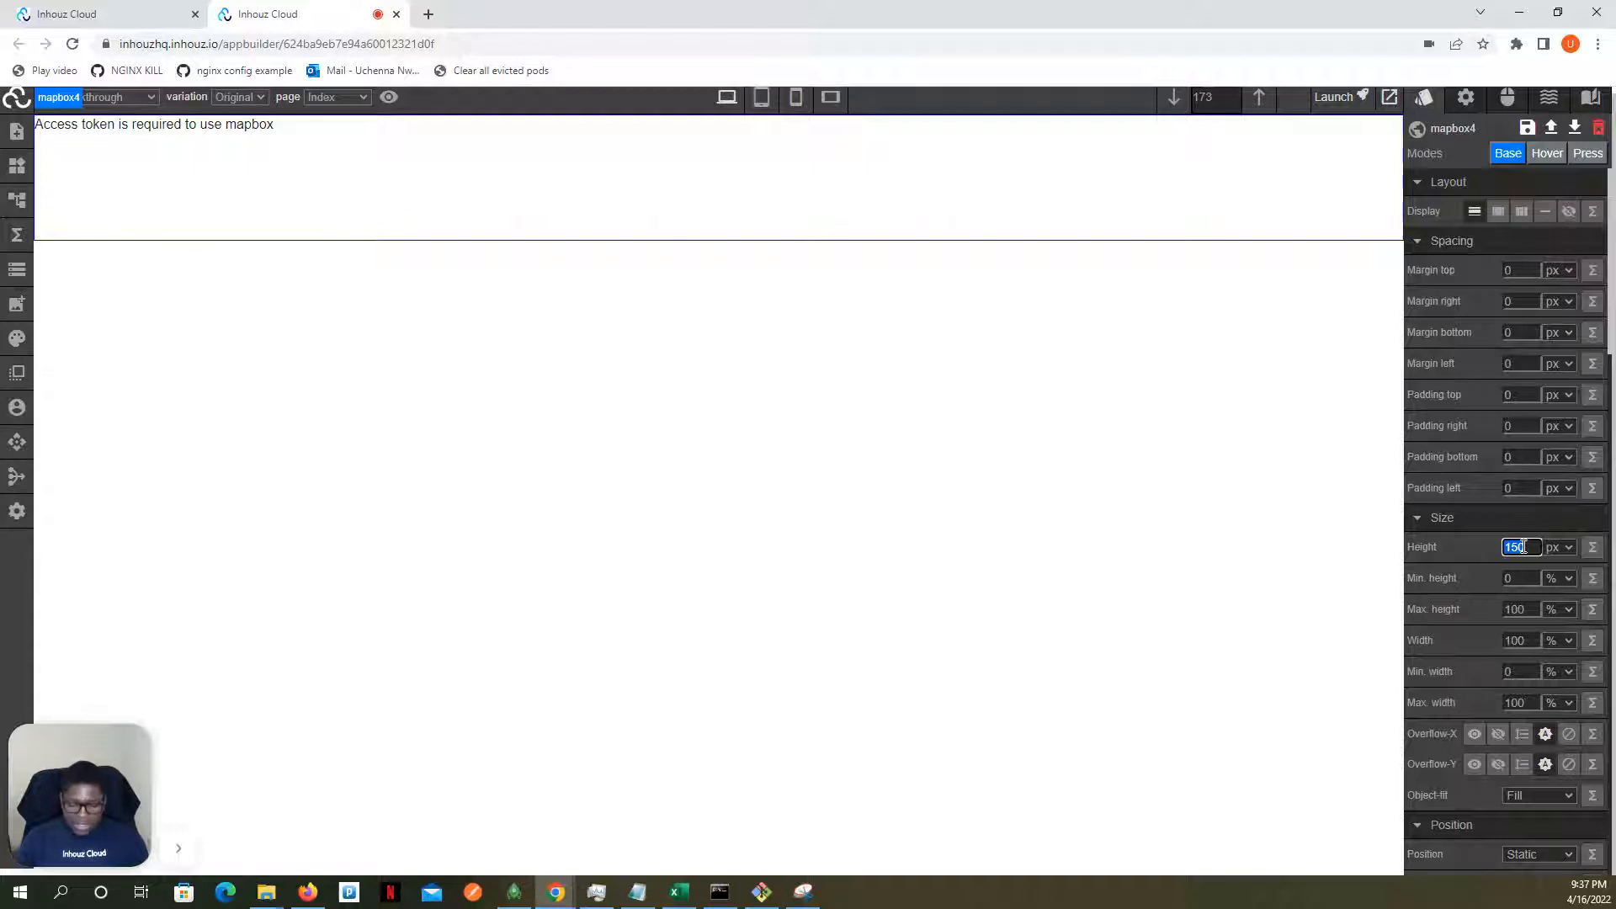
pyautogui.write('500')
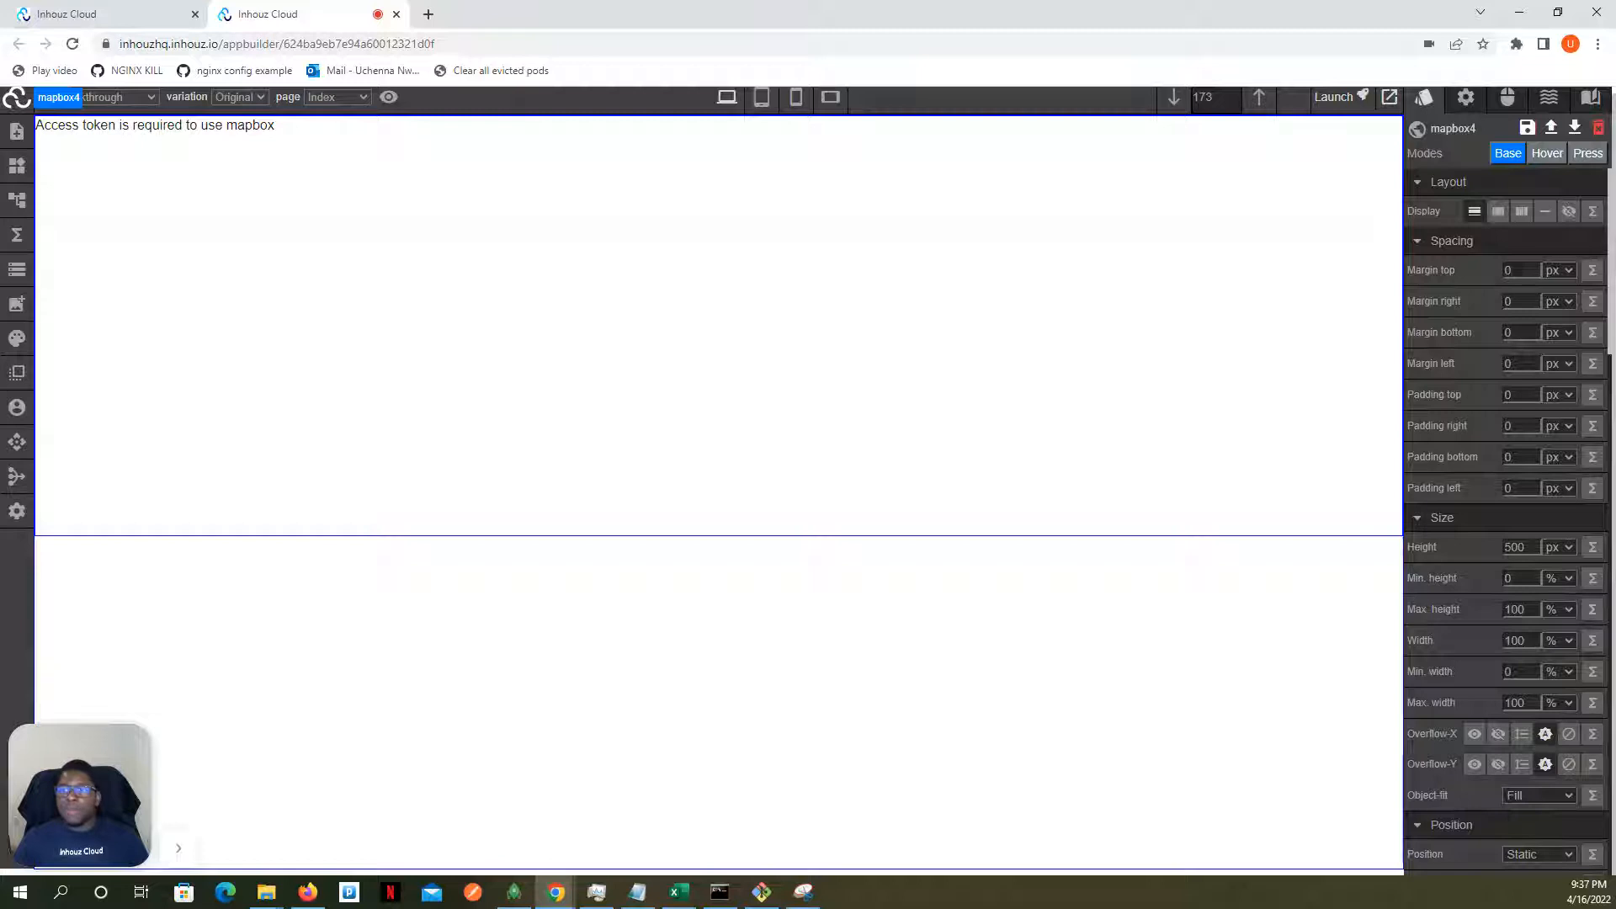
pyautogui.click(1468, 105)
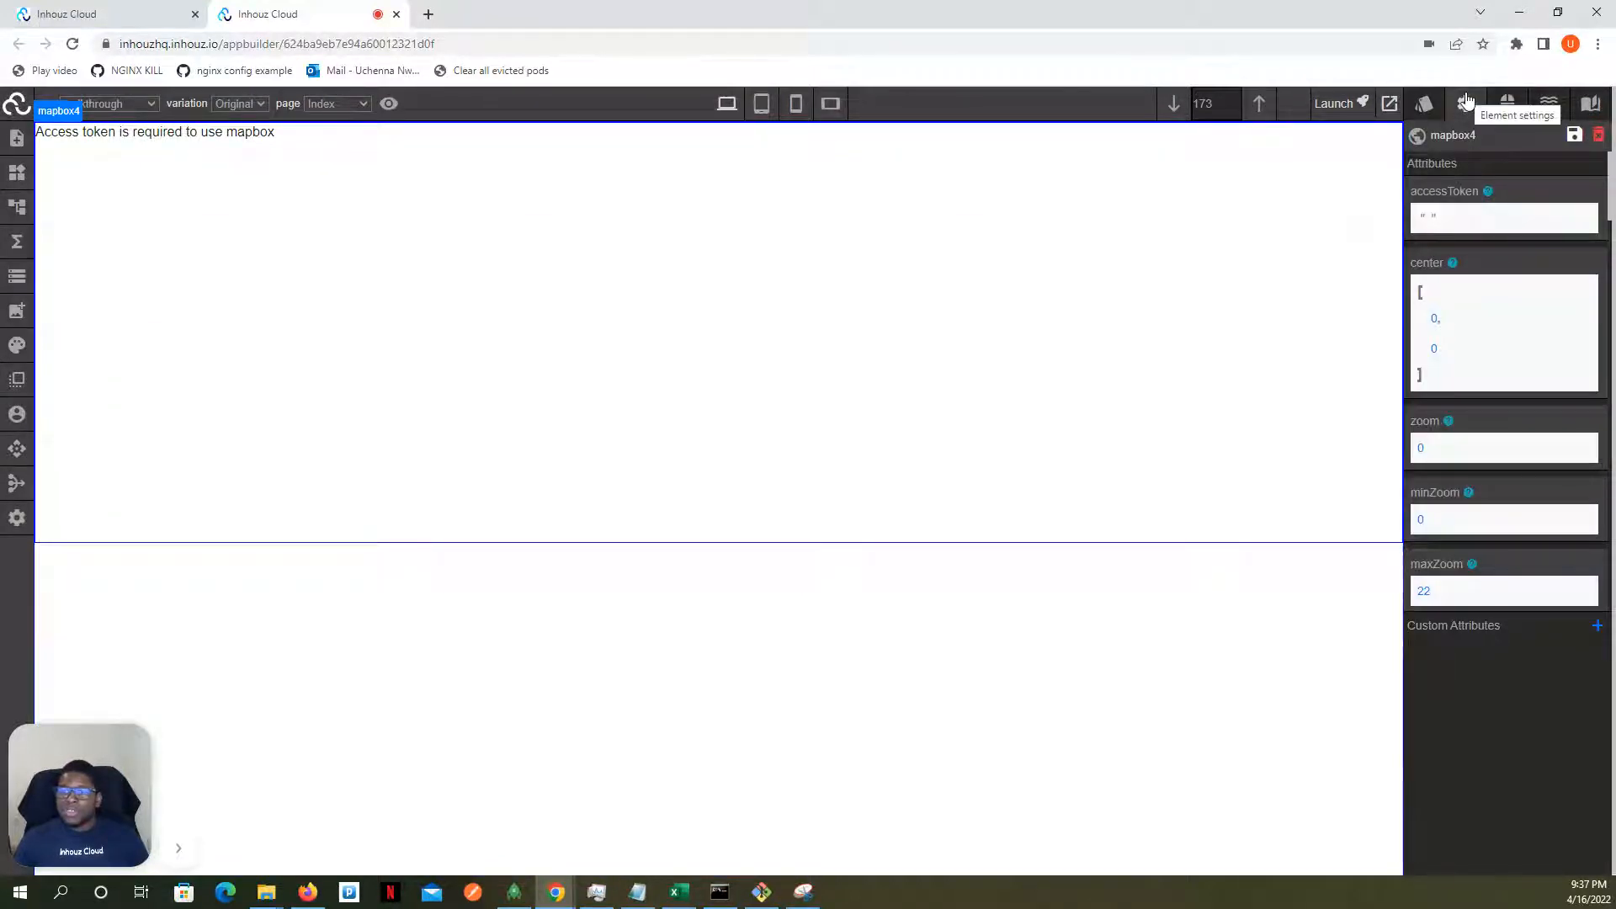
# - Try to fill the map's accessToken attribute with the clipboard content
pyautogui.click(1431, 221)
pyautogui.click(1445, 253)
pyautogui.hotkey('ctrl', 'v')
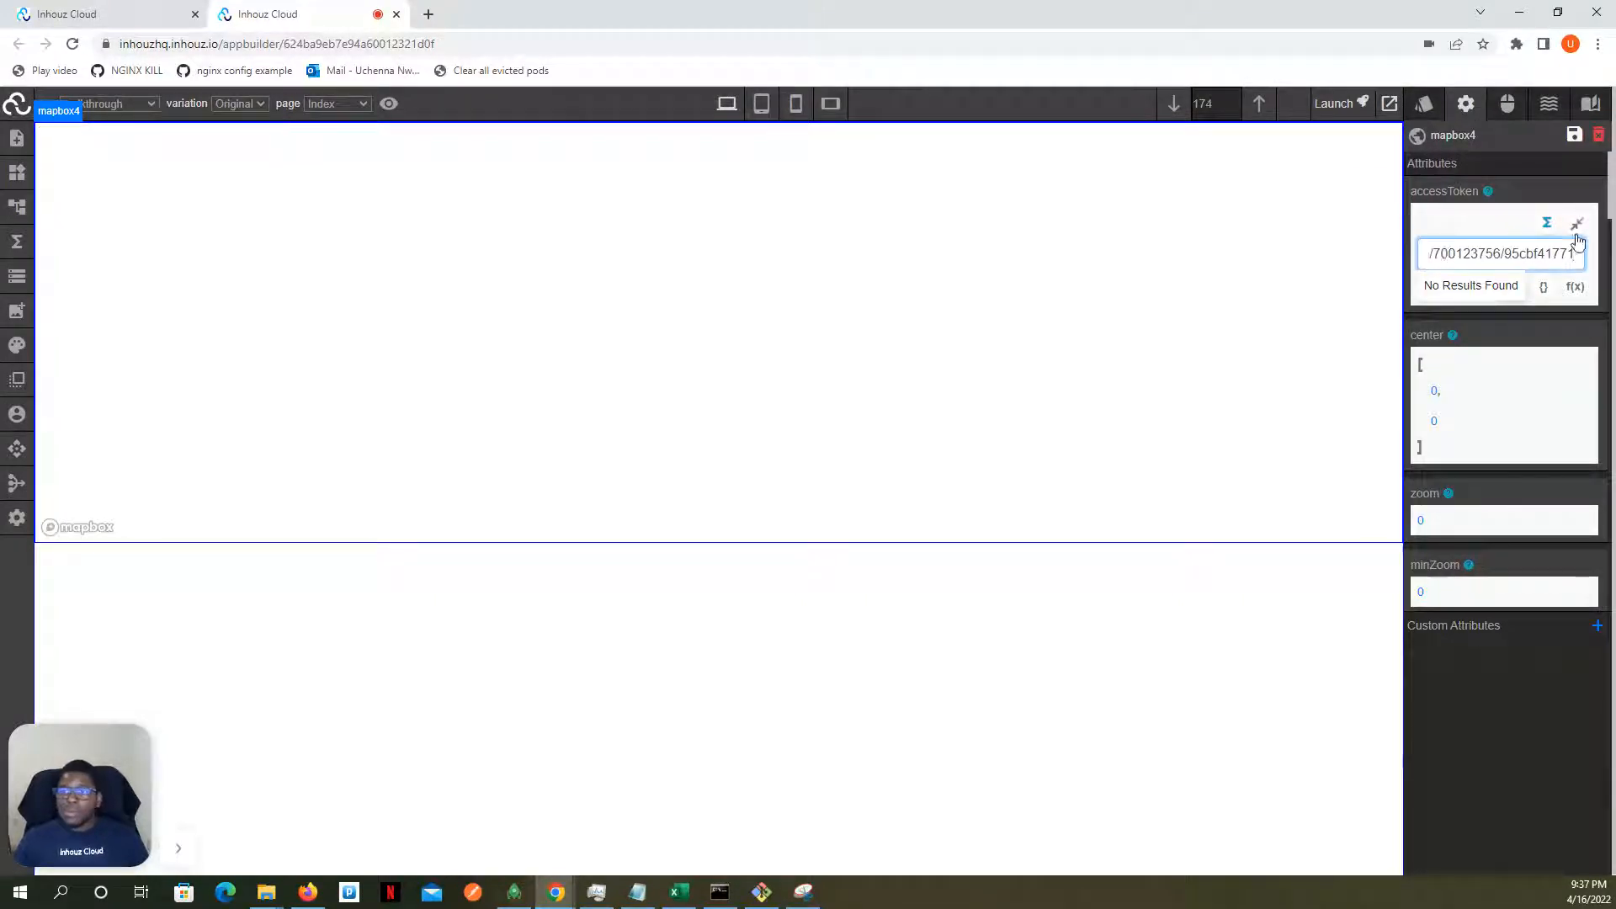
pyautogui.click(1574, 225)
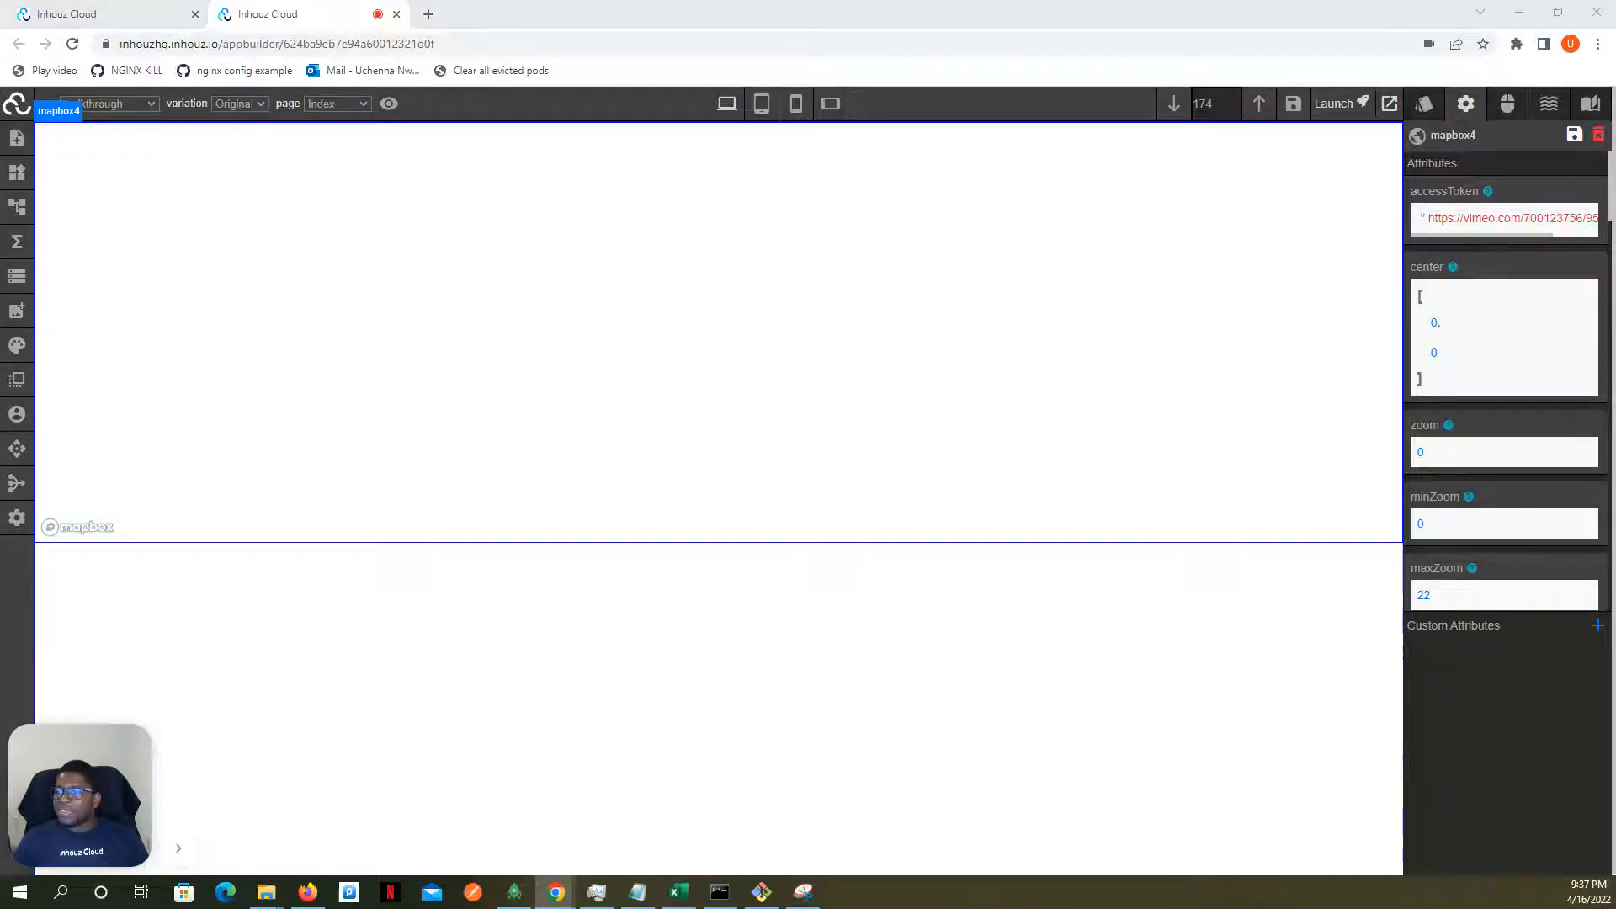
# - Replace the content of the map's accessToken attribute with the Mapbox access token
pyautogui.click(1479, 213)
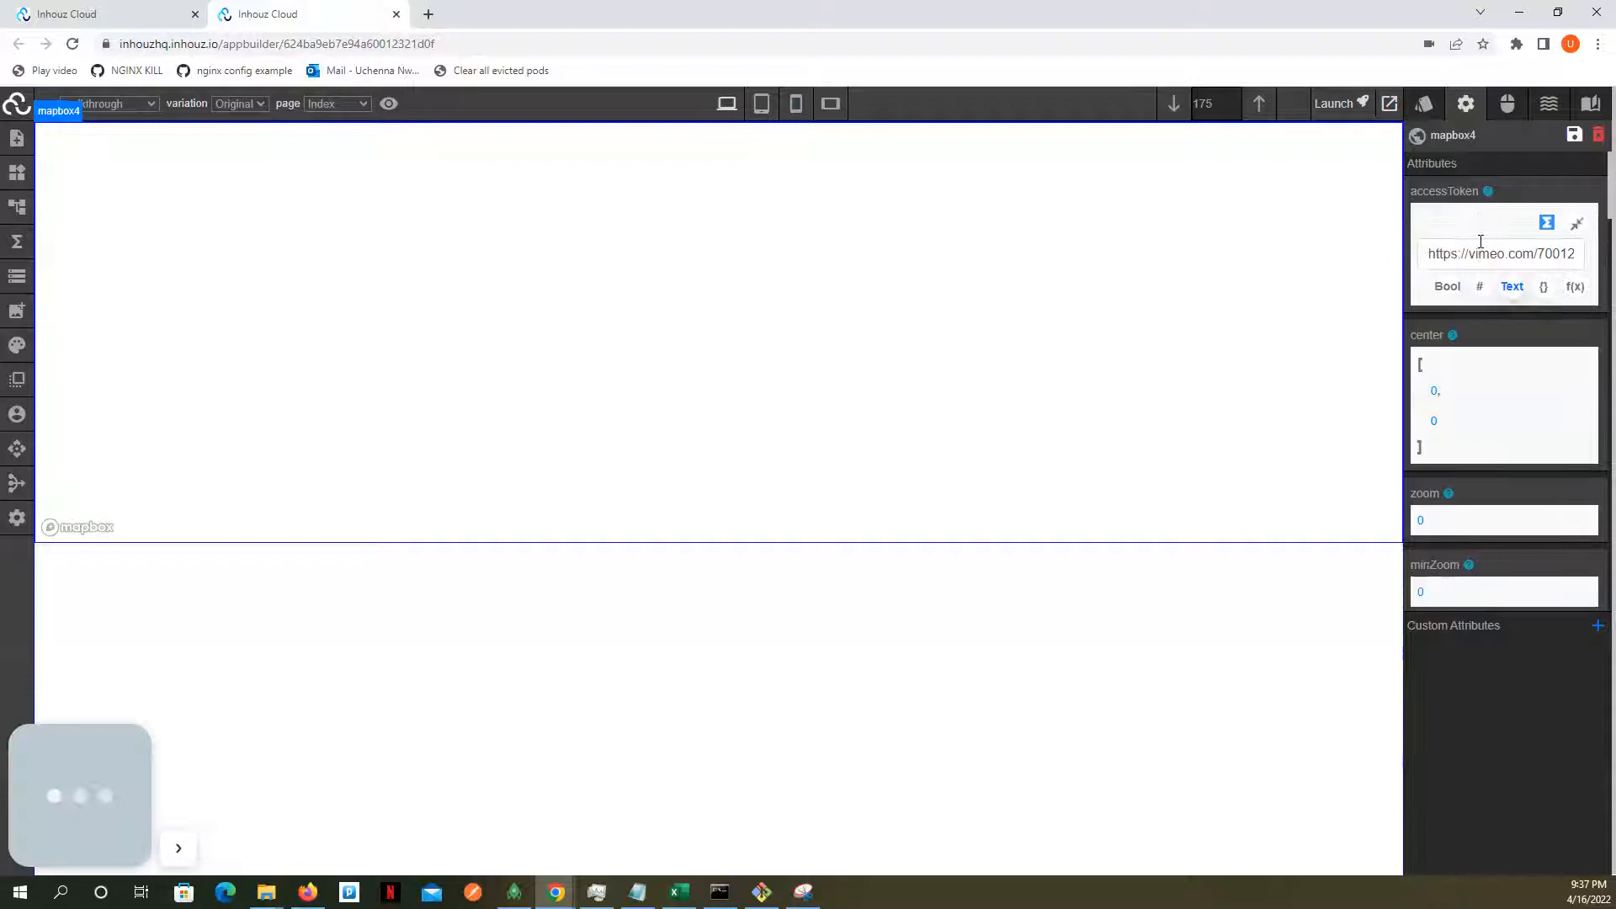
pyautogui.tripleClick(1480, 242)
pyautogui.hotkey('ctrl', 'v')
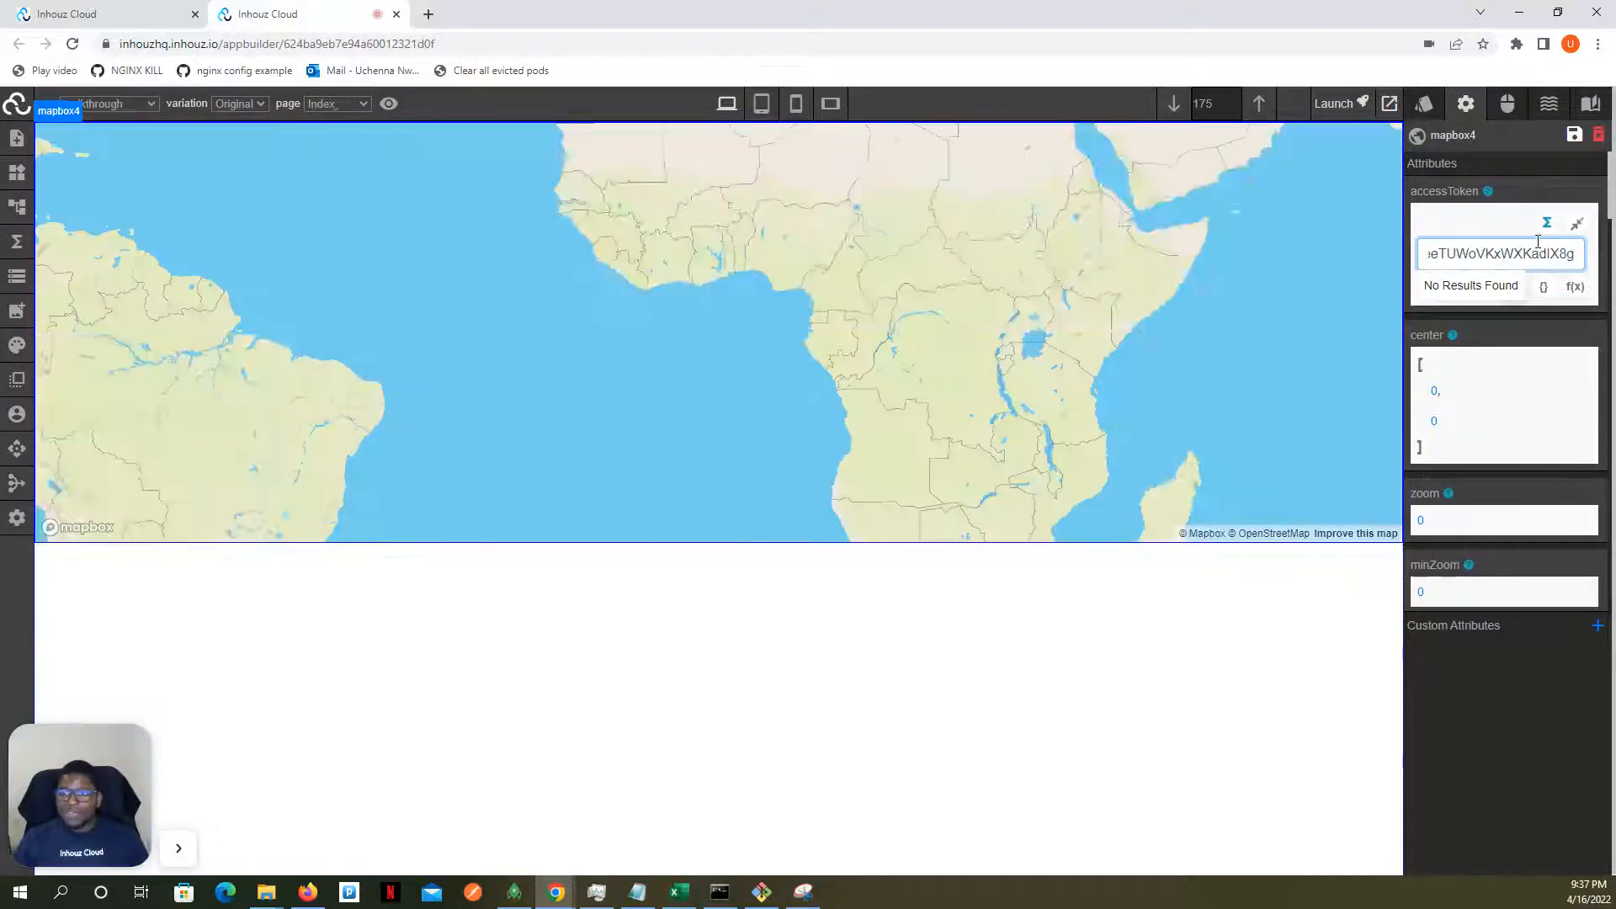
pyautogui.click(1576, 223)
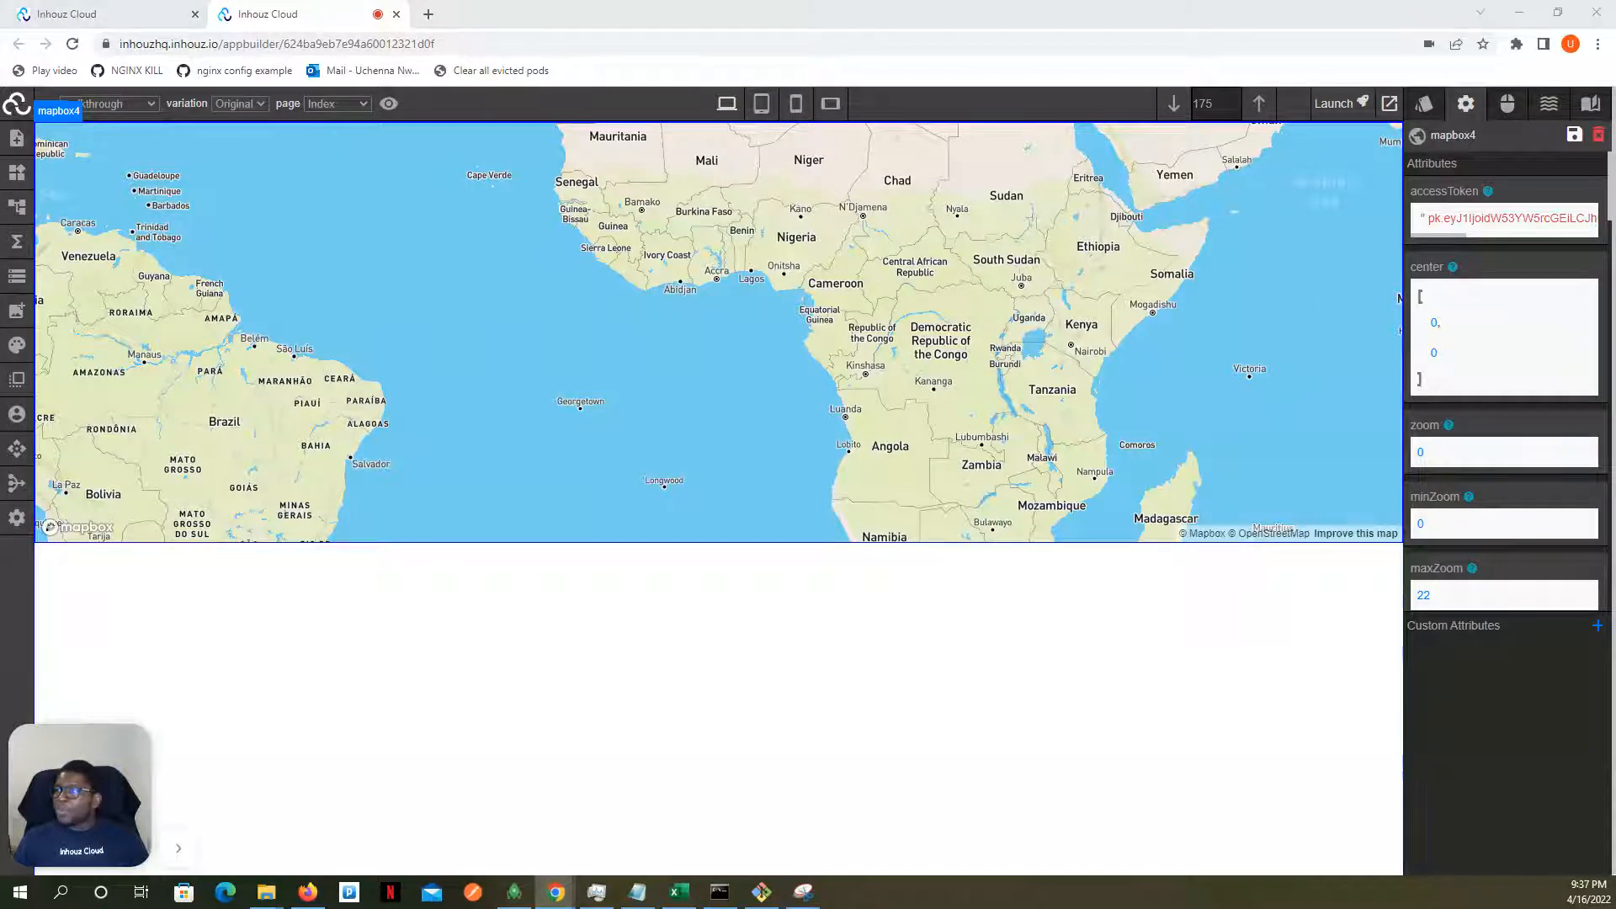
# - Look through the Mapbox element's attributes, including center, the zoom limits, pitch and bounds
pyautogui.scroll(-1, 1435, 303)
pyautogui.scroll(-2, 1435, 303)
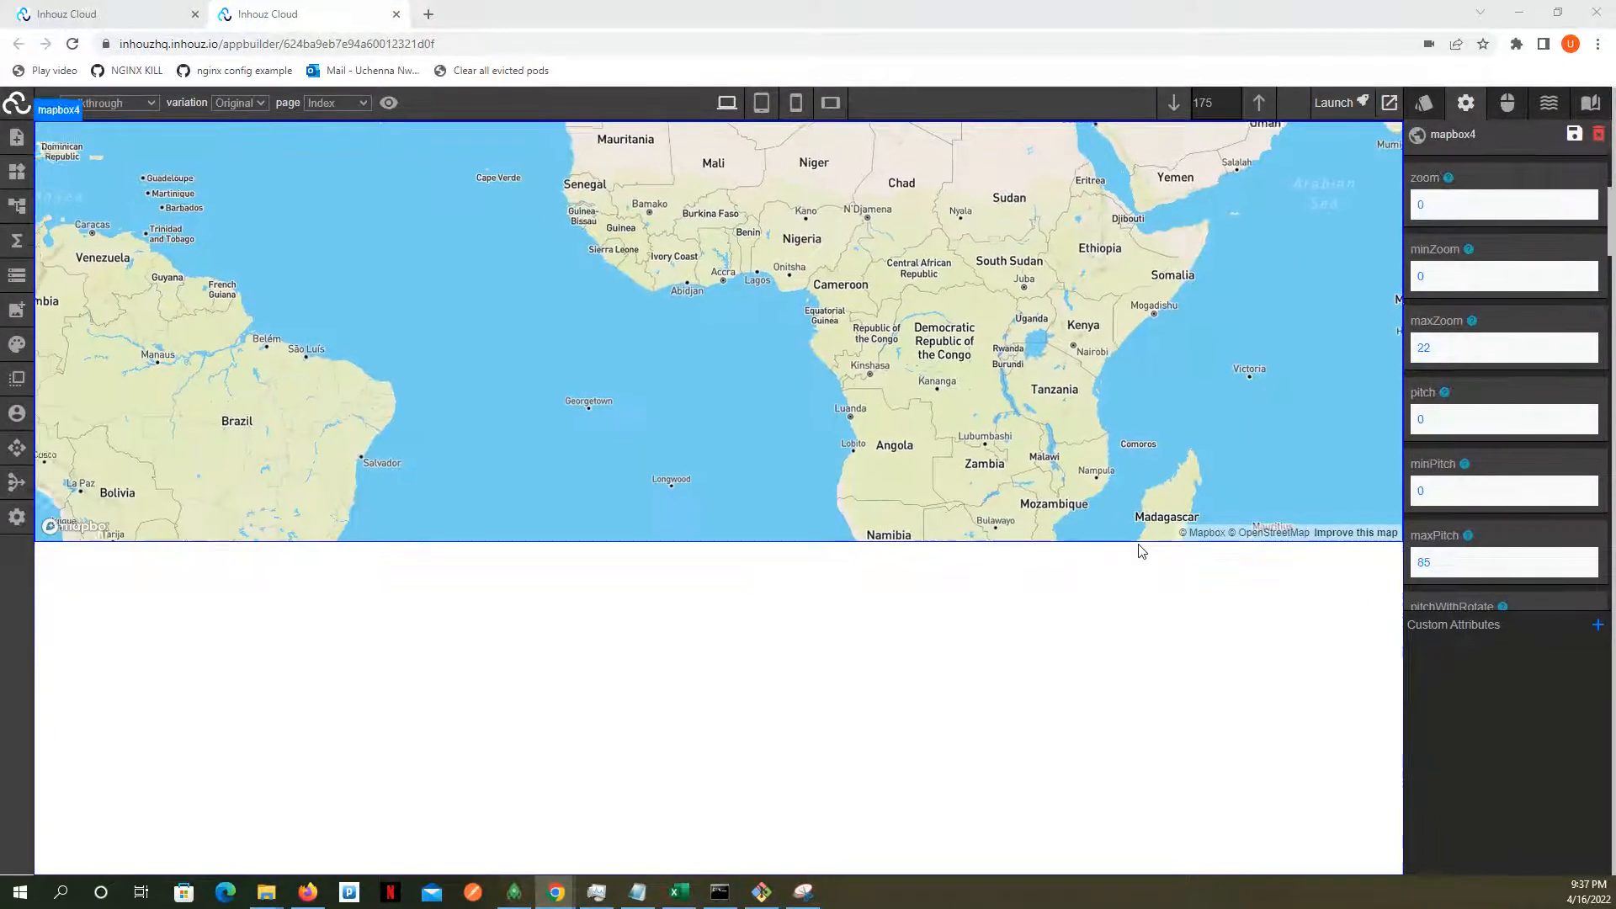
pyautogui.click(1139, 552)
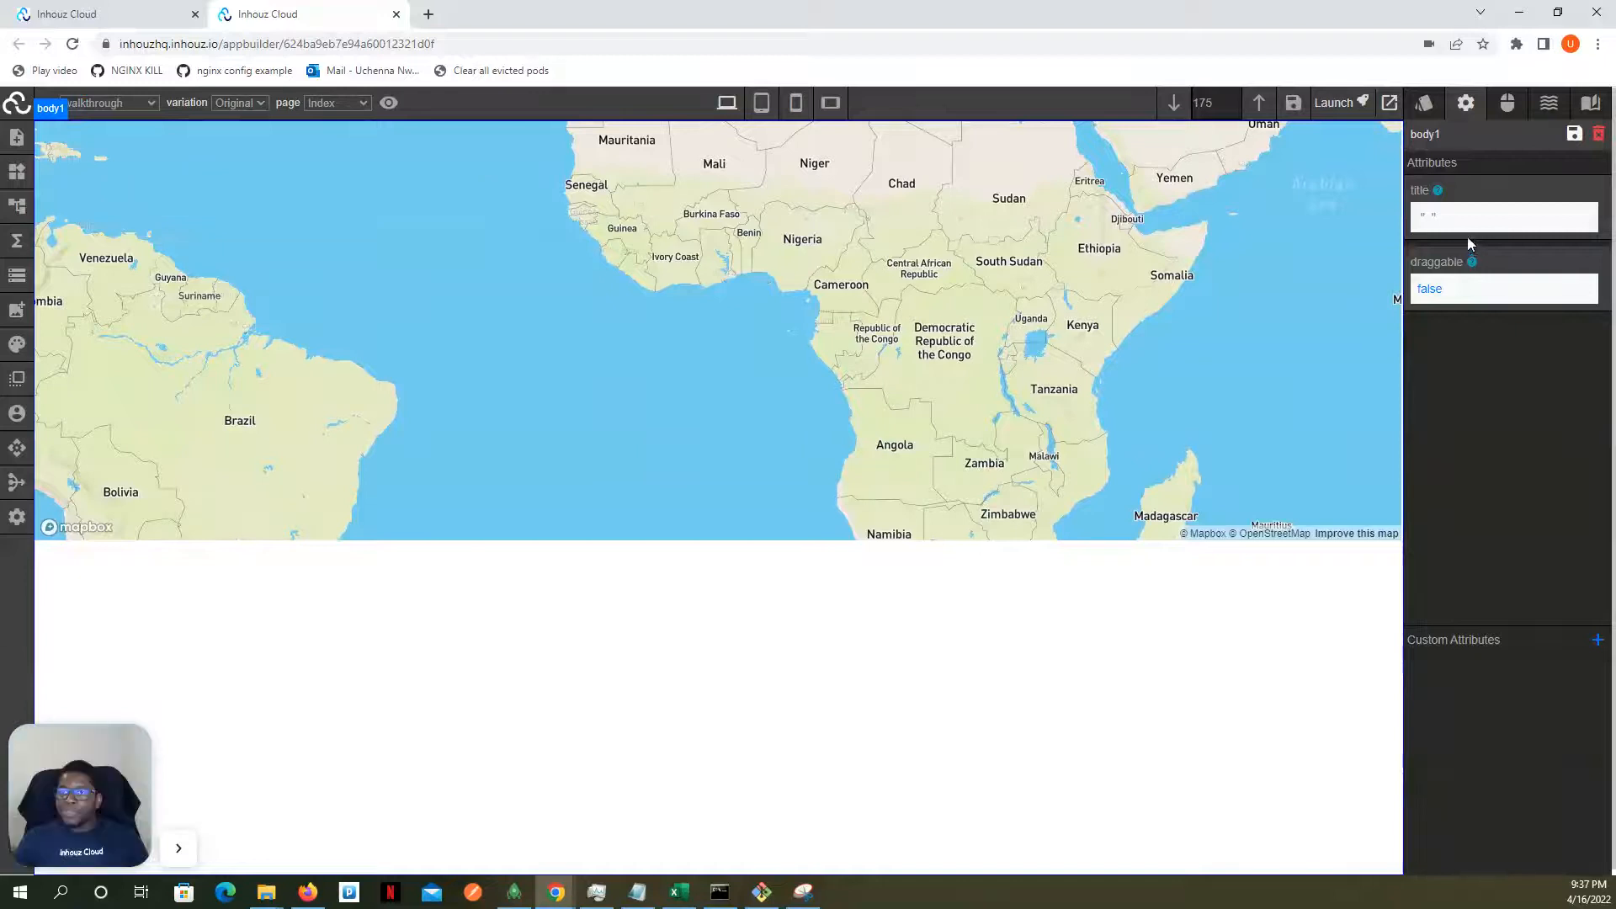
pyautogui.click(1310, 217)
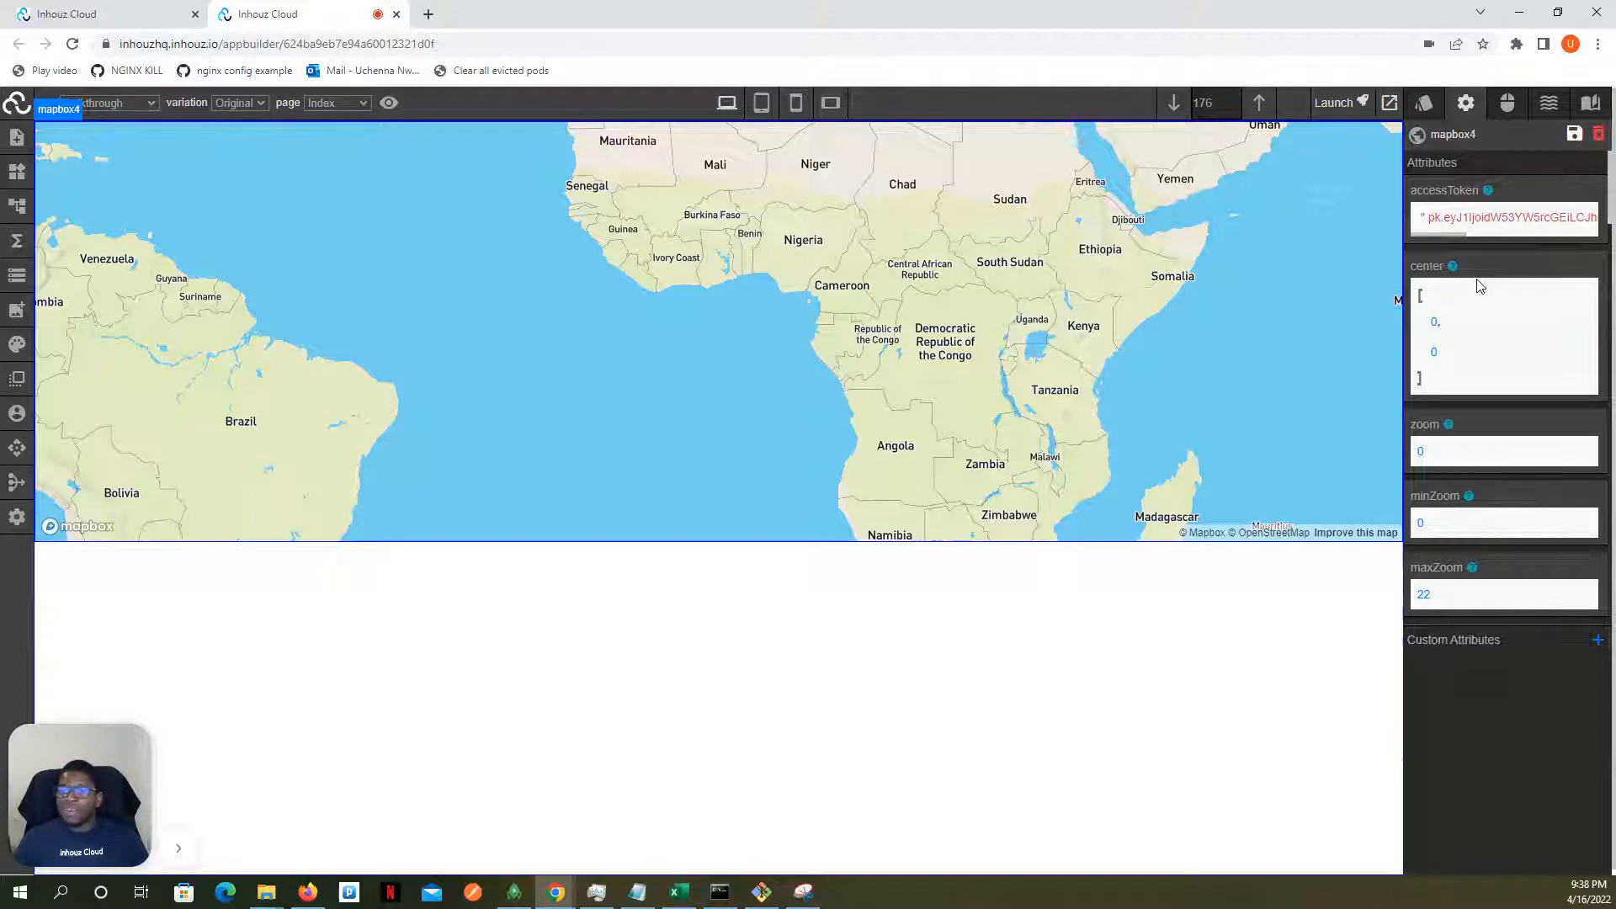
pyautogui.scroll(-4, 1473, 278)
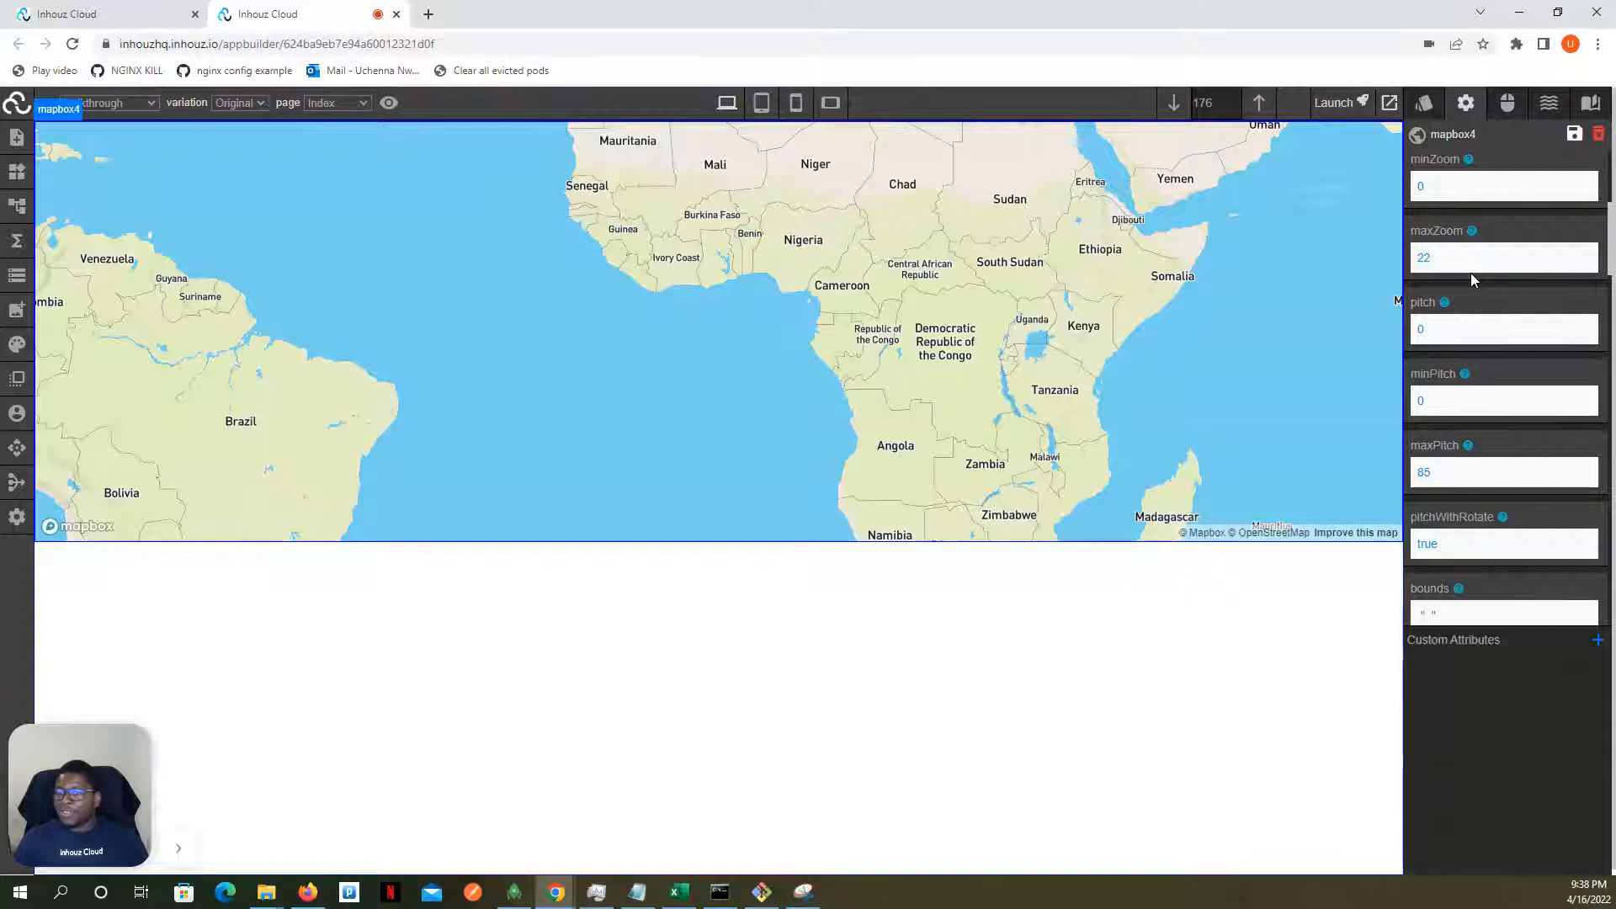
pyautogui.scroll(3, 1471, 272)
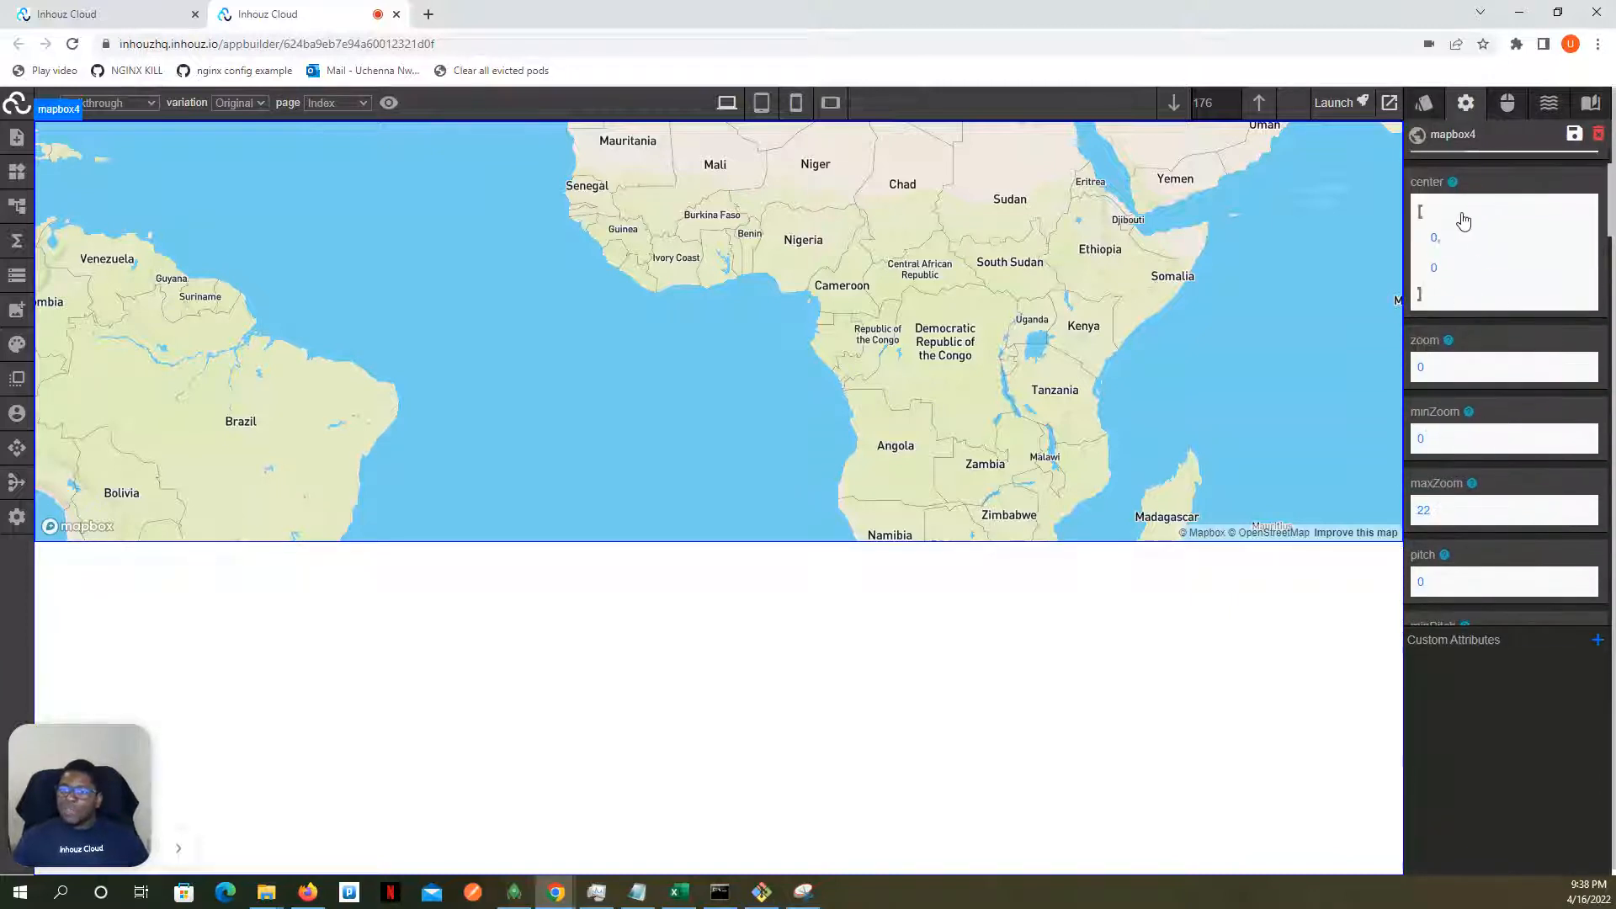
pyautogui.scroll(1, 1431, 252)
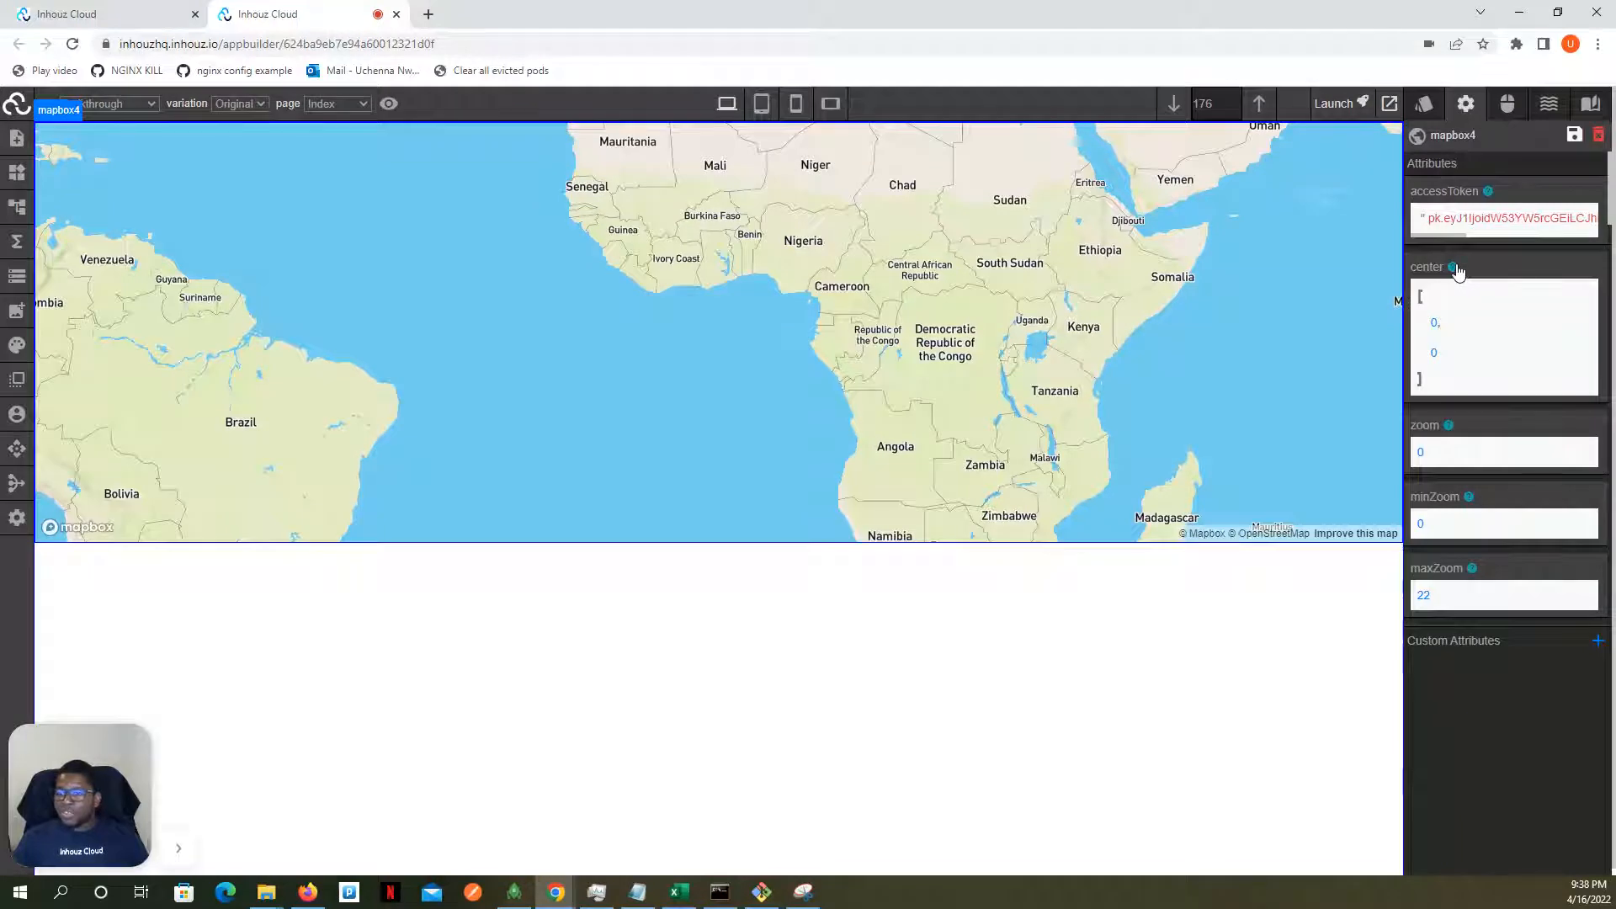
# - Set the map's center attribute to -96 and 37.8
pyautogui.click(1436, 329)
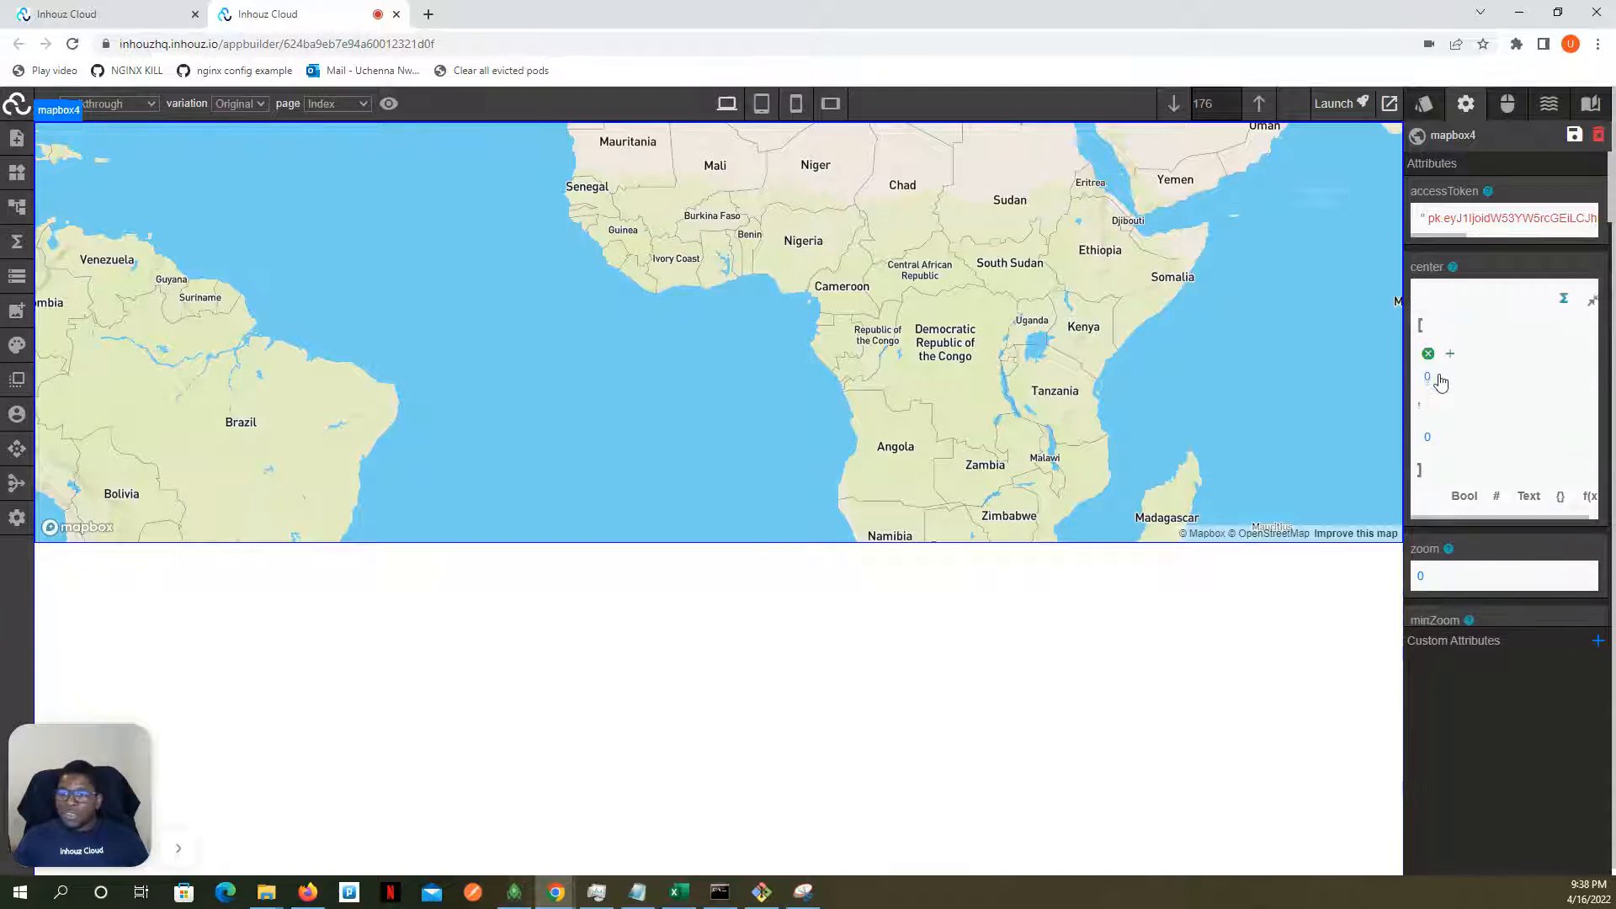
pyautogui.click(1463, 419)
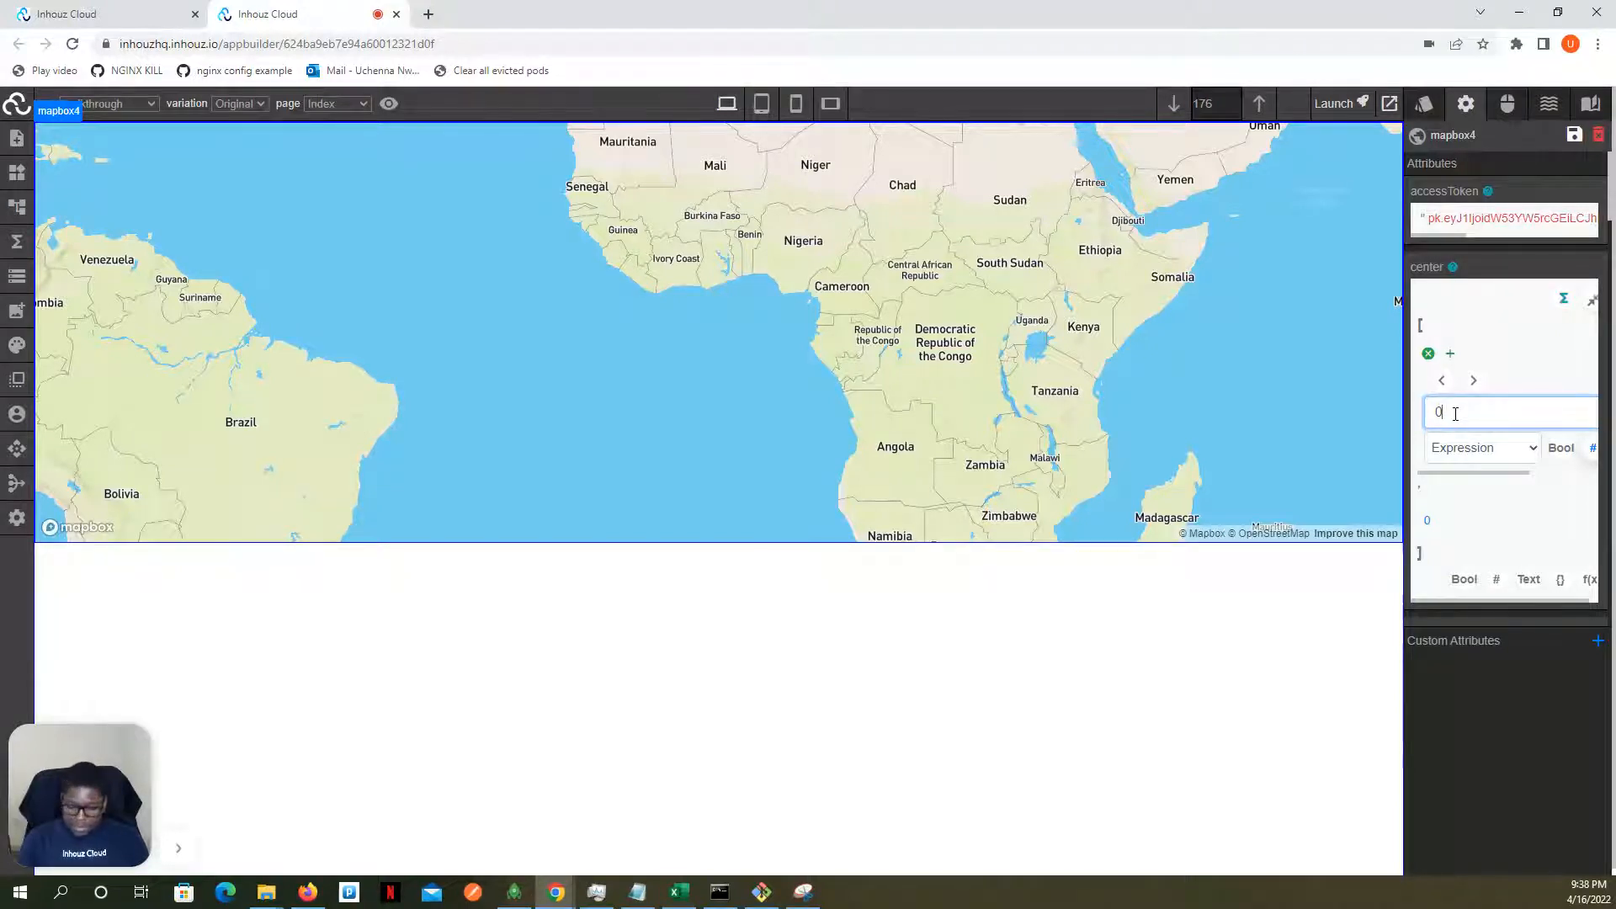
pyautogui.write('6')
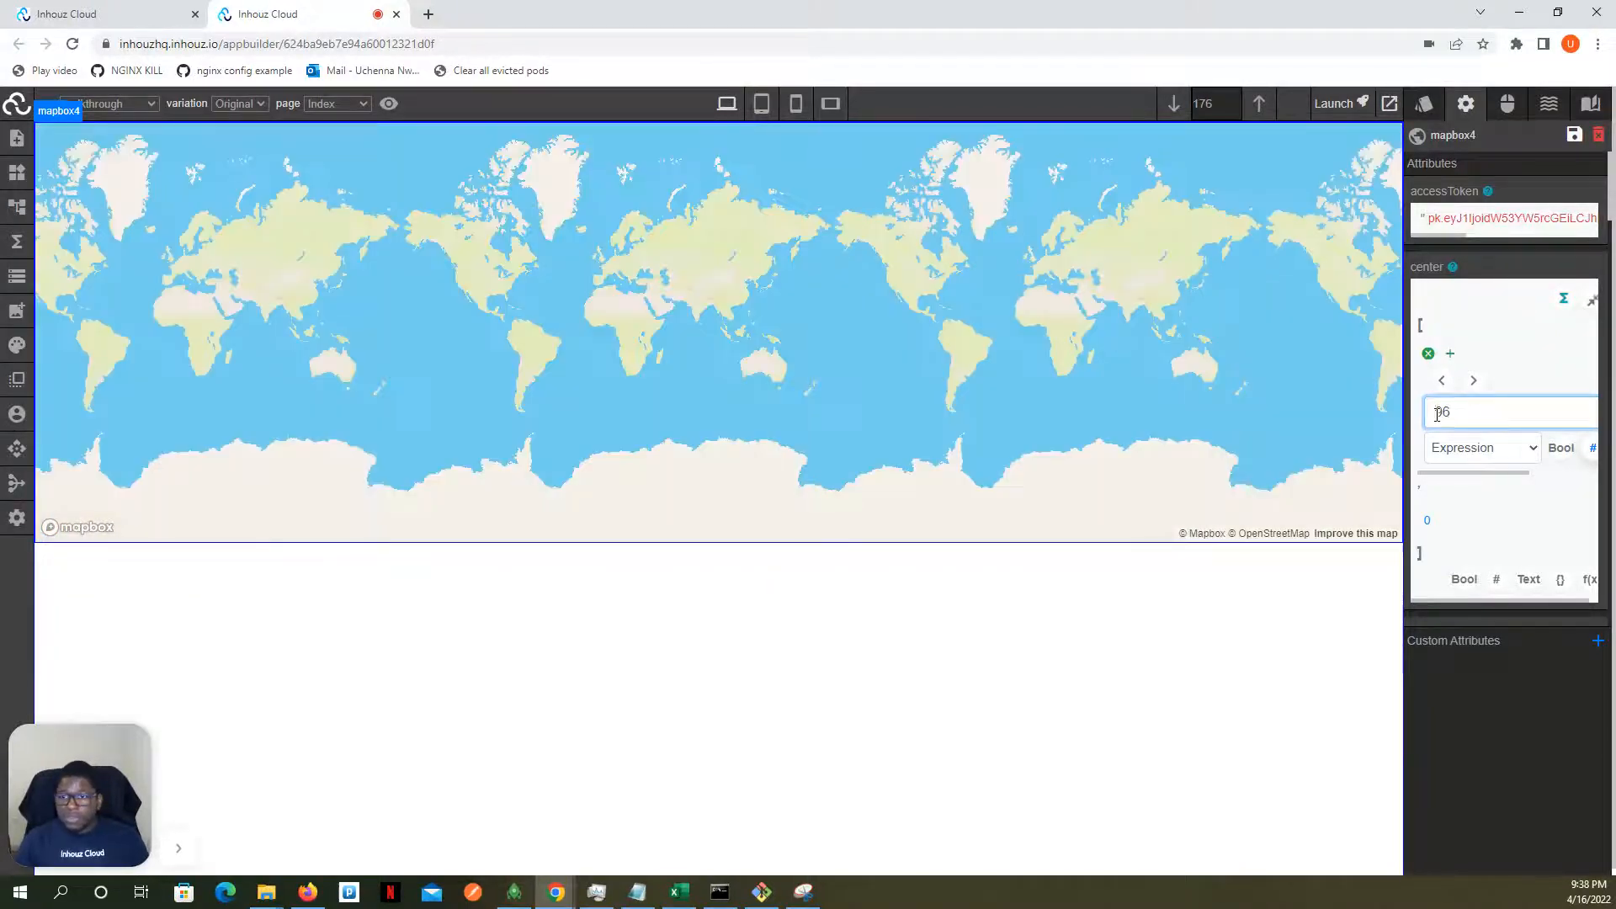
pyautogui.write('-')
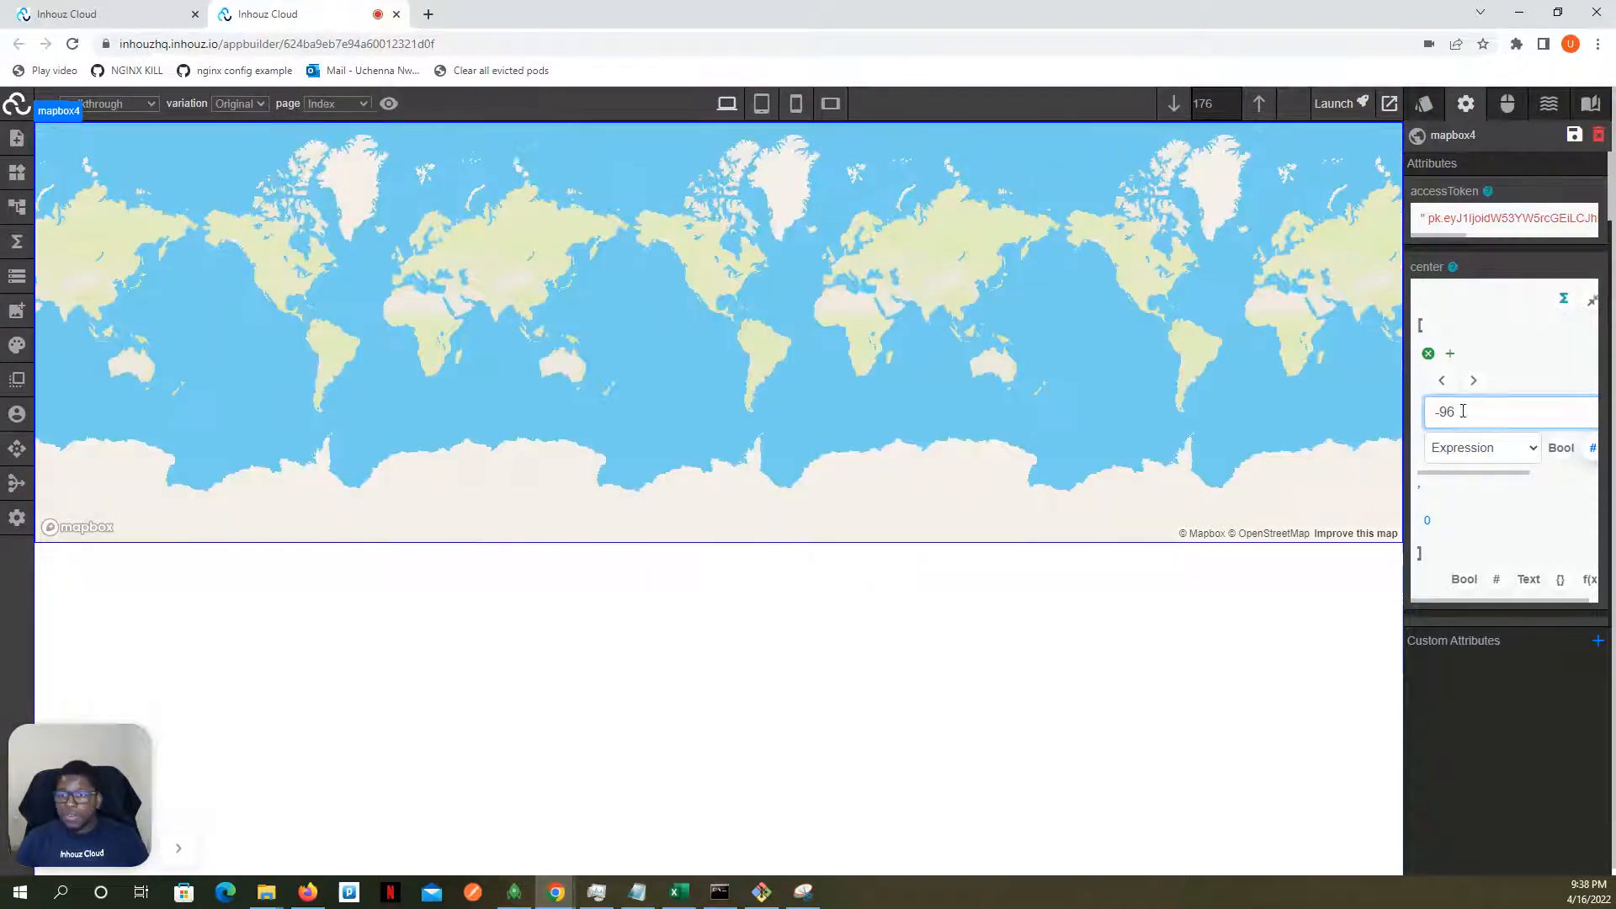
pyautogui.click(1428, 524)
pyautogui.click(1454, 556)
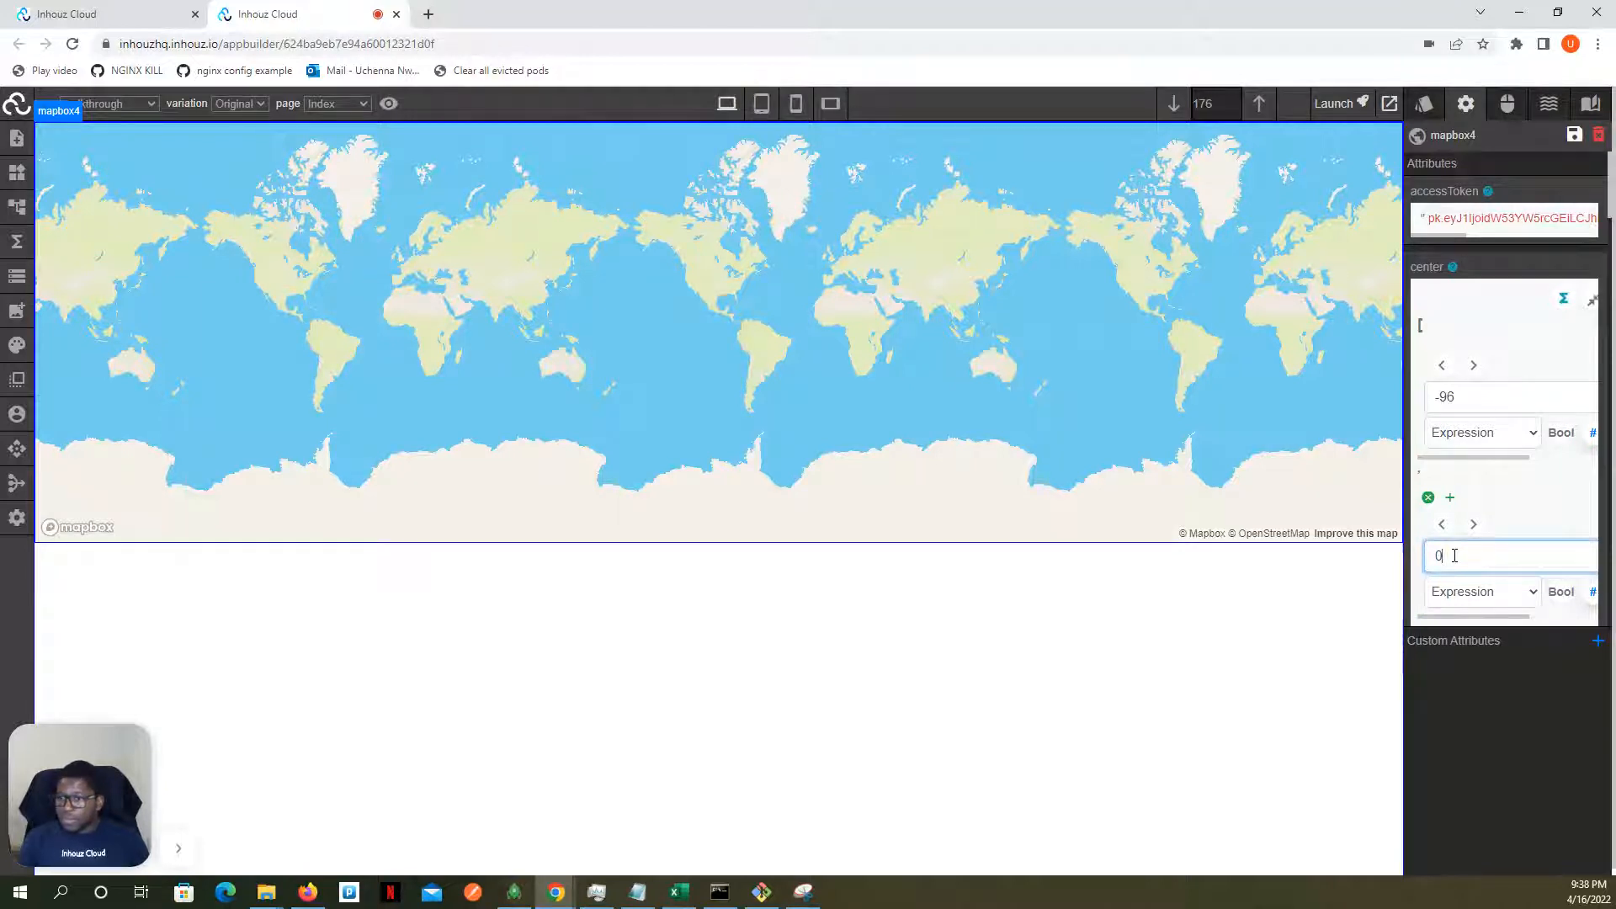
pyautogui.write('37')
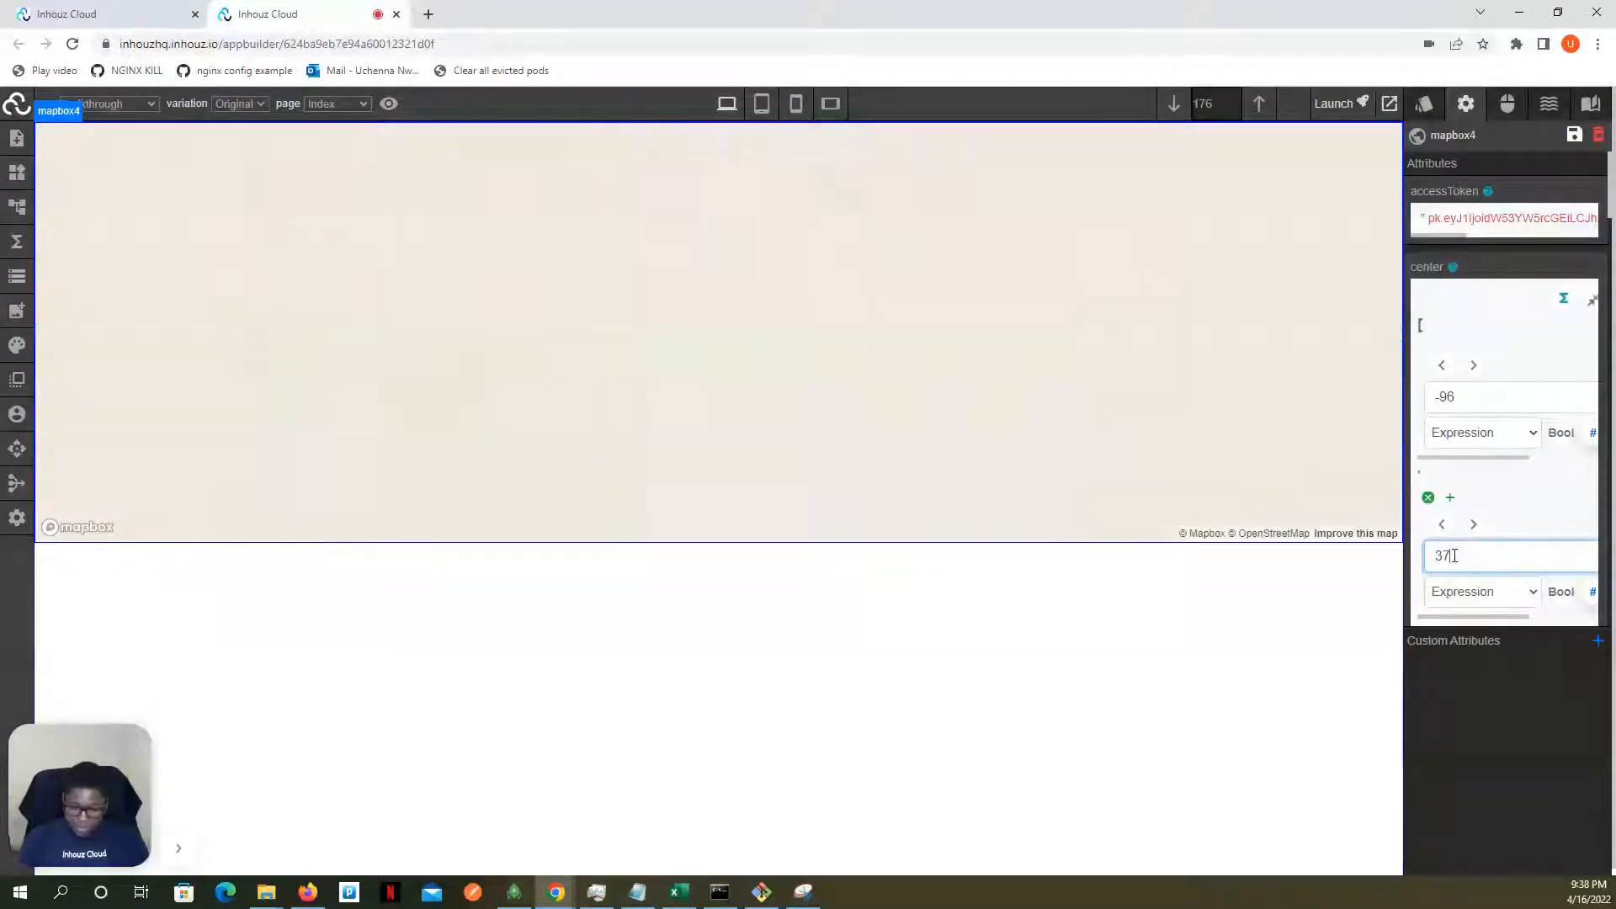
pyautogui.write('.8')
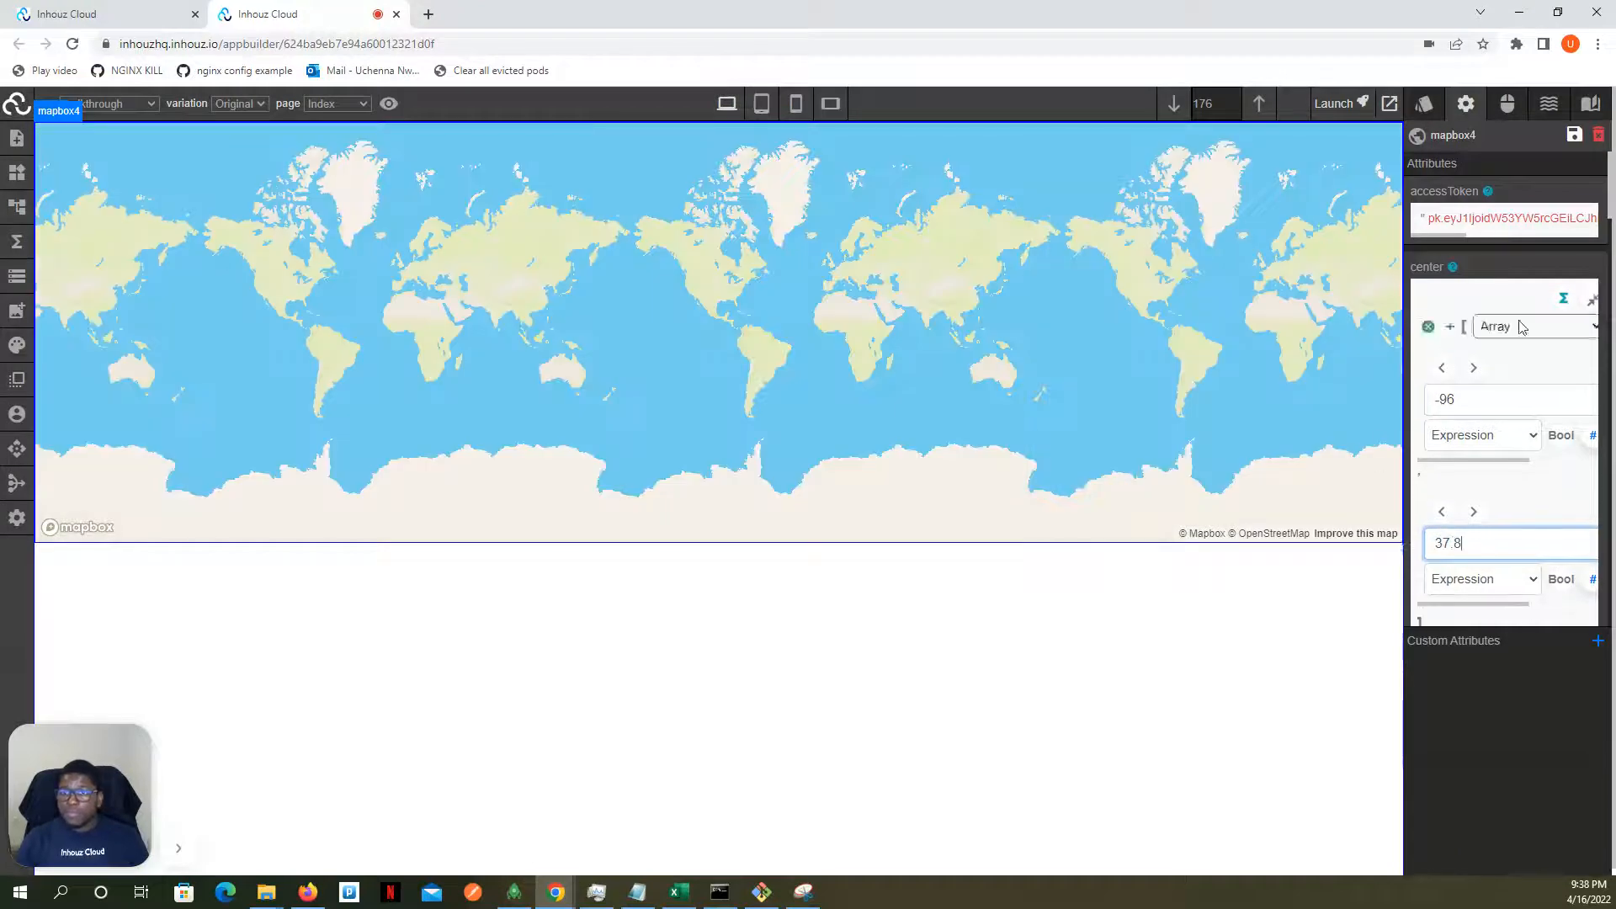
pyautogui.click(1594, 303)
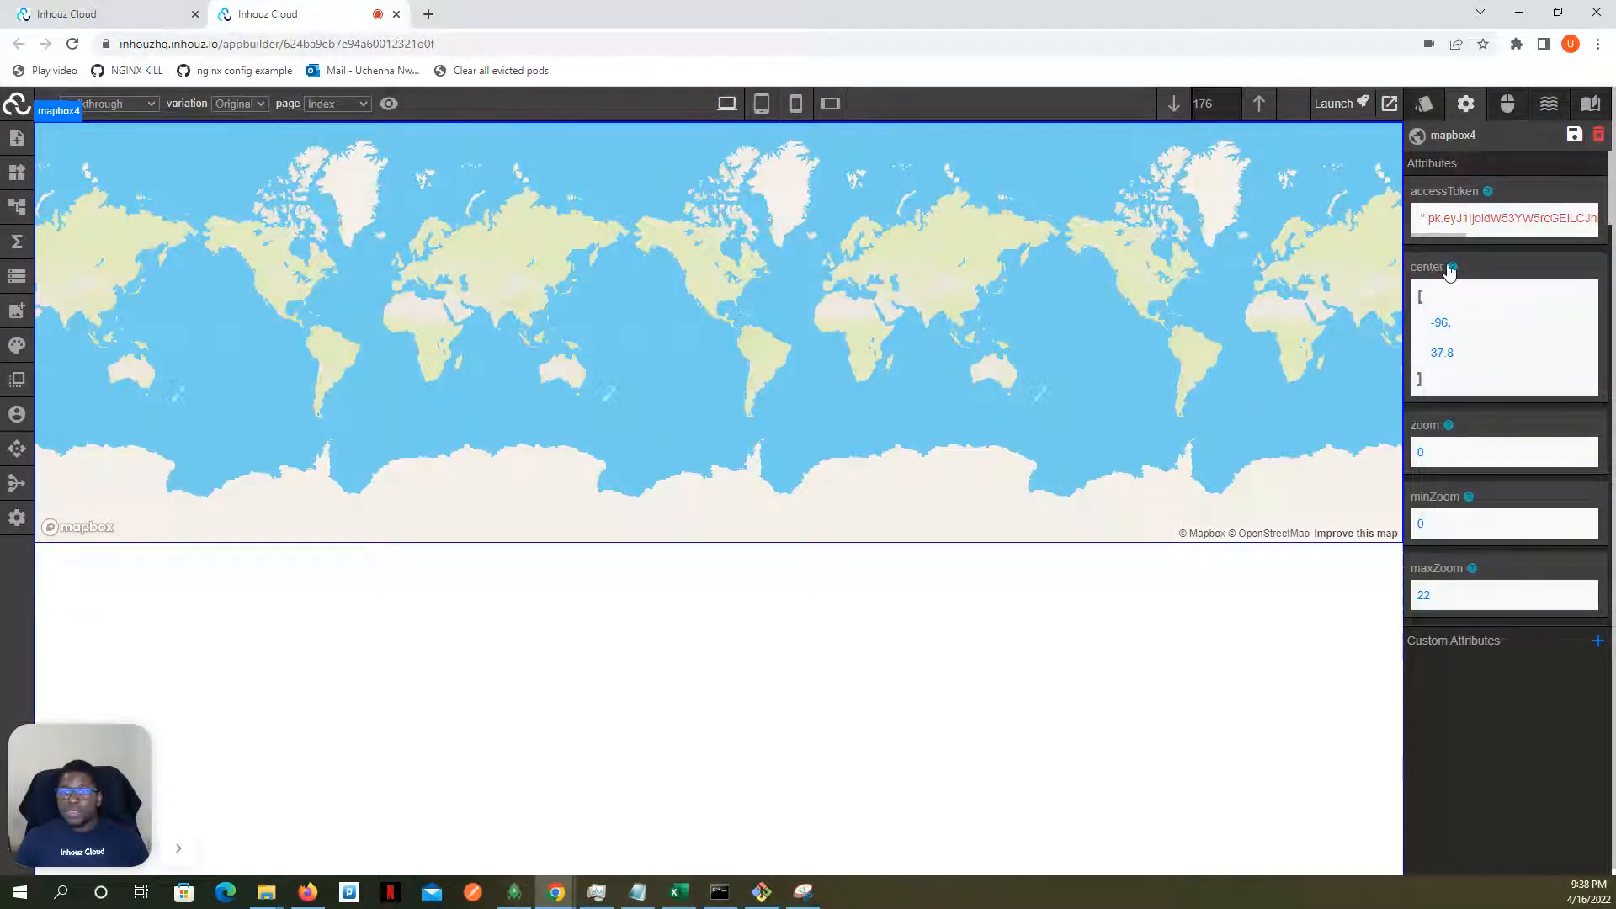
# - Check the recentred map in the page preview, and reload the editor page
pyautogui.scroll(3, 1164, 254)
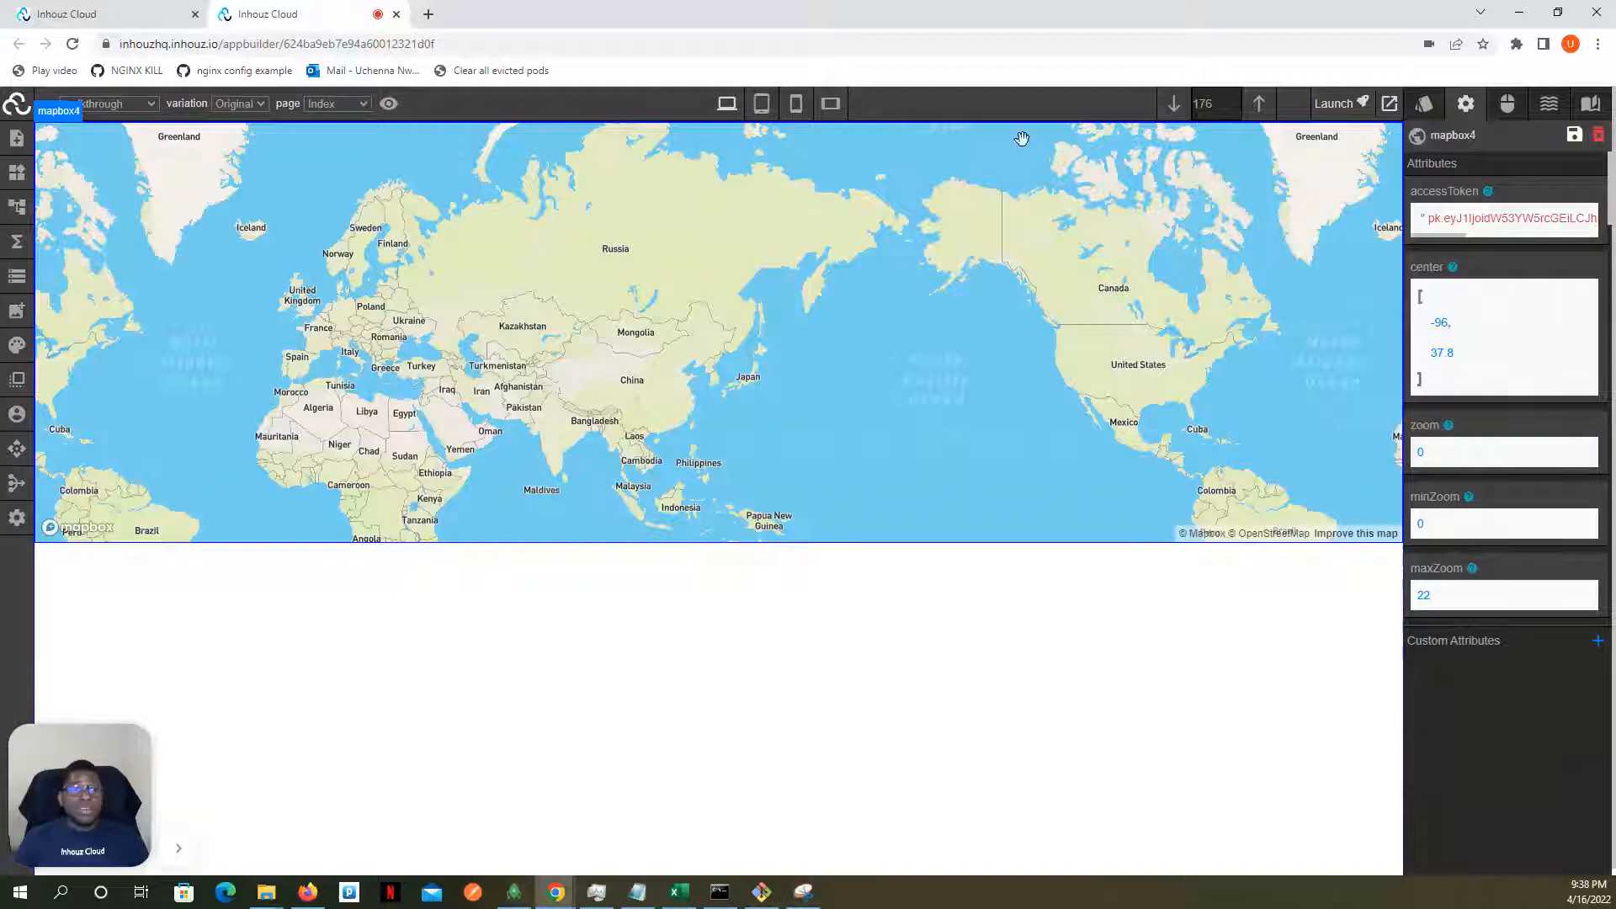
pyautogui.click(389, 103)
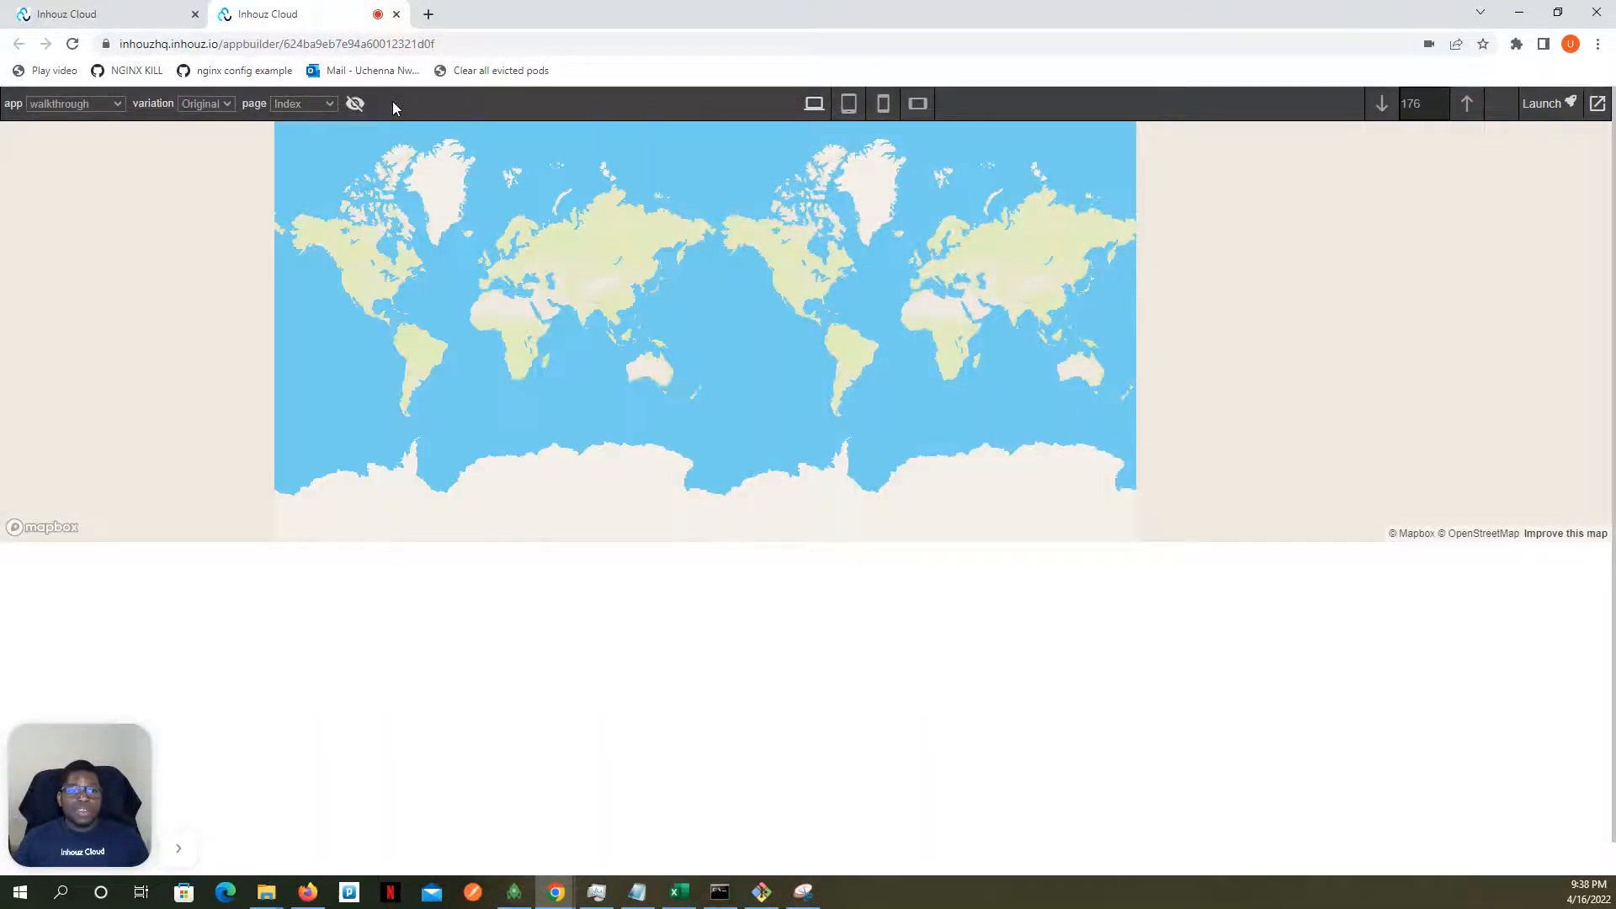
pyautogui.click(354, 103)
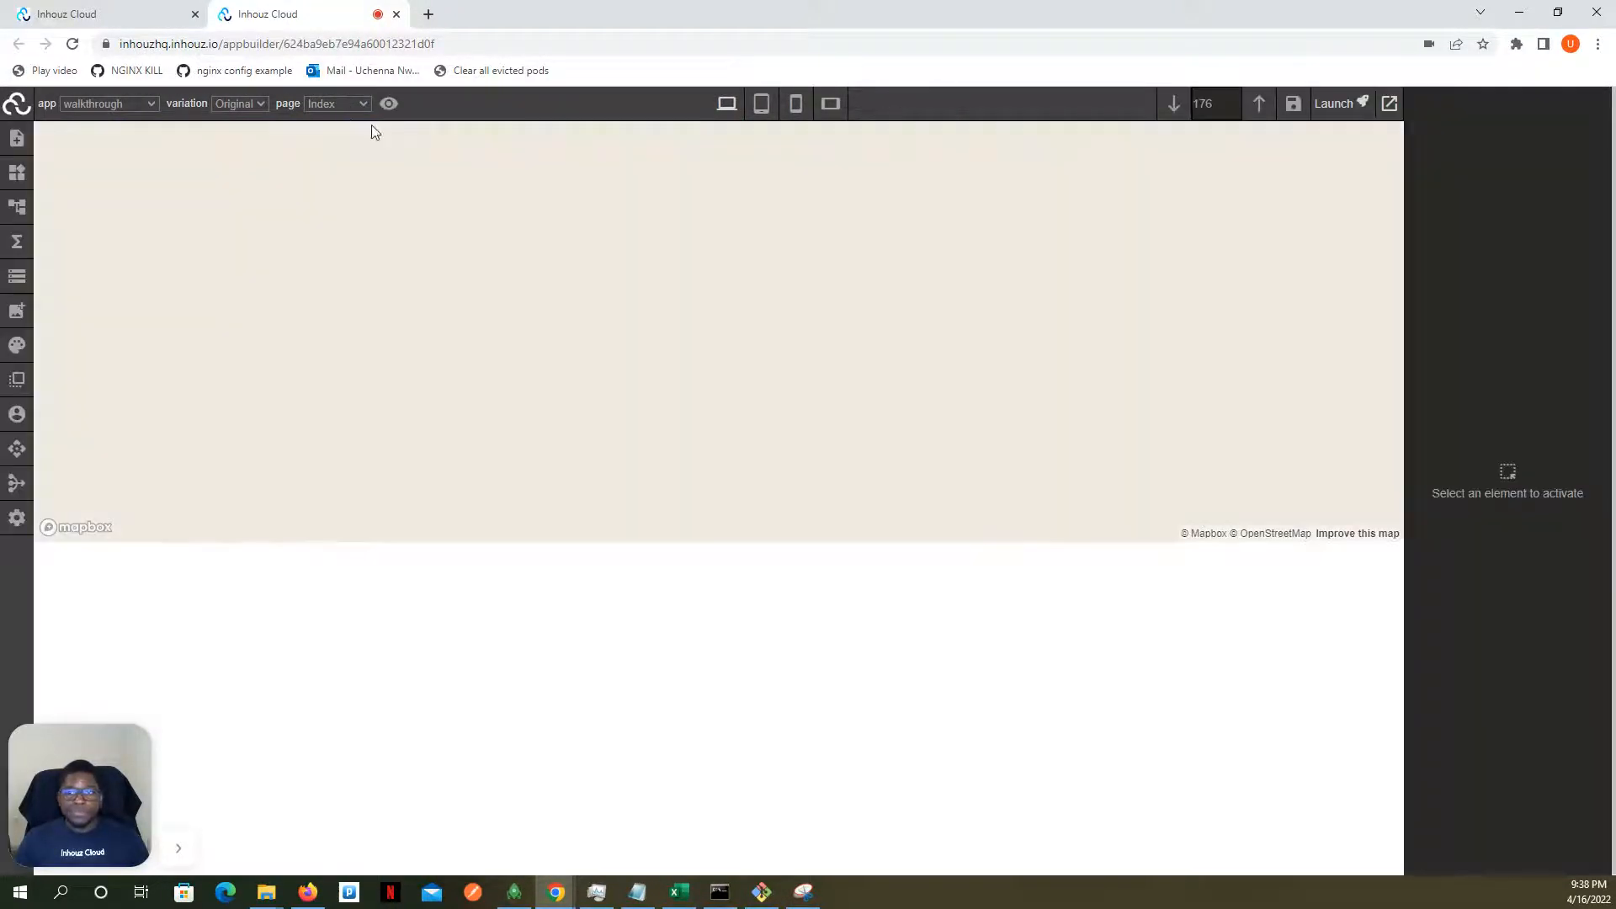
pyautogui.click(1211, 249)
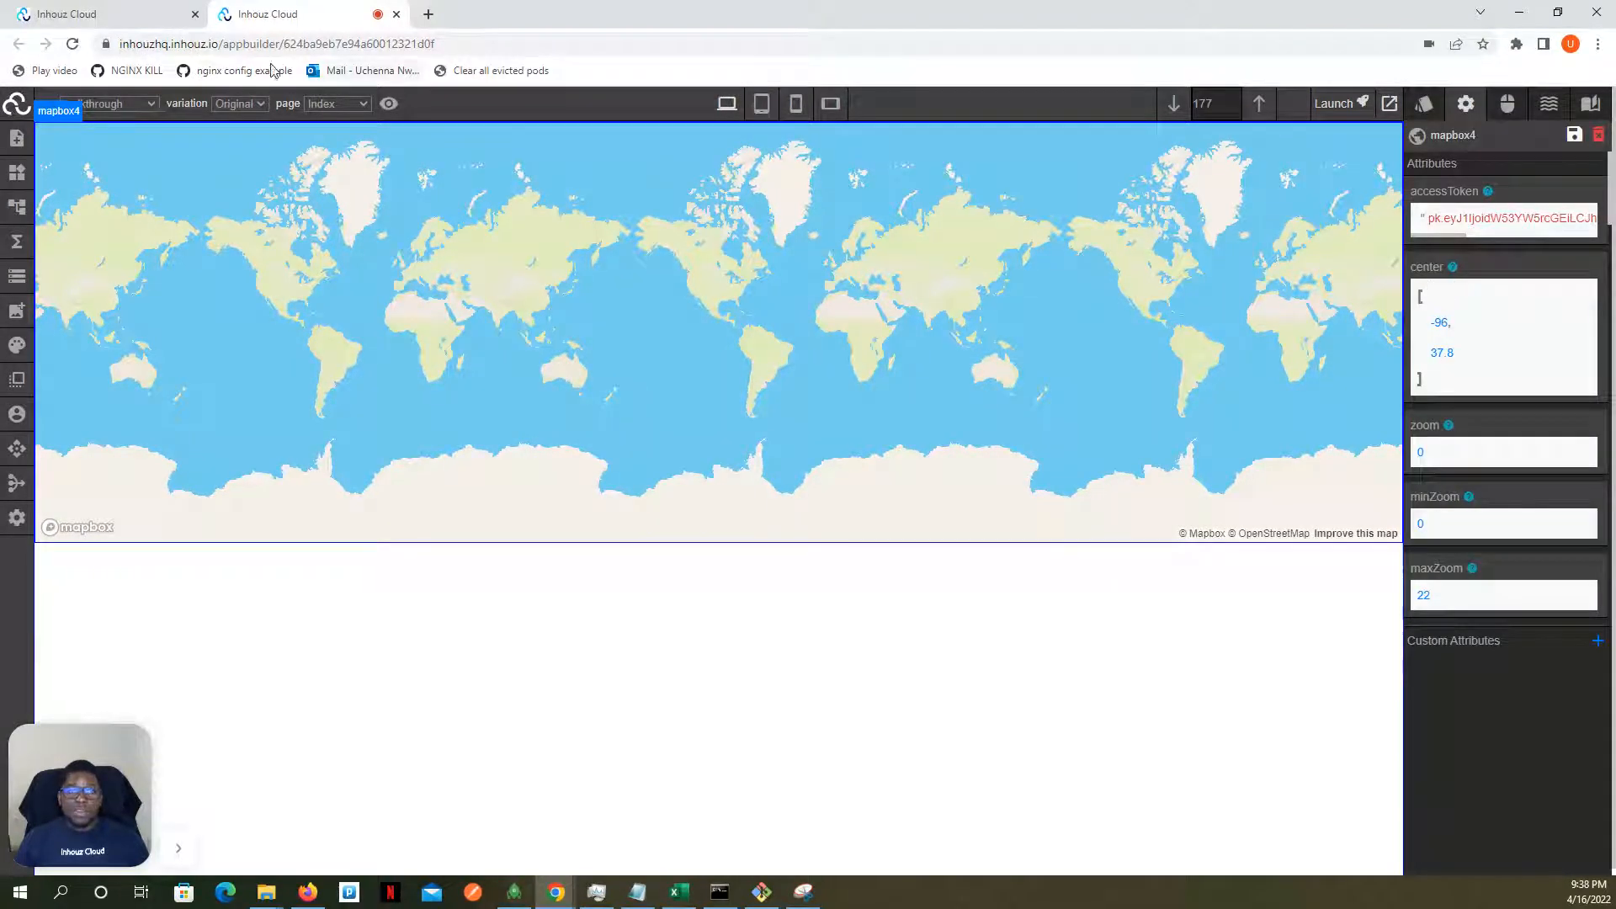
pyautogui.click(75, 45)
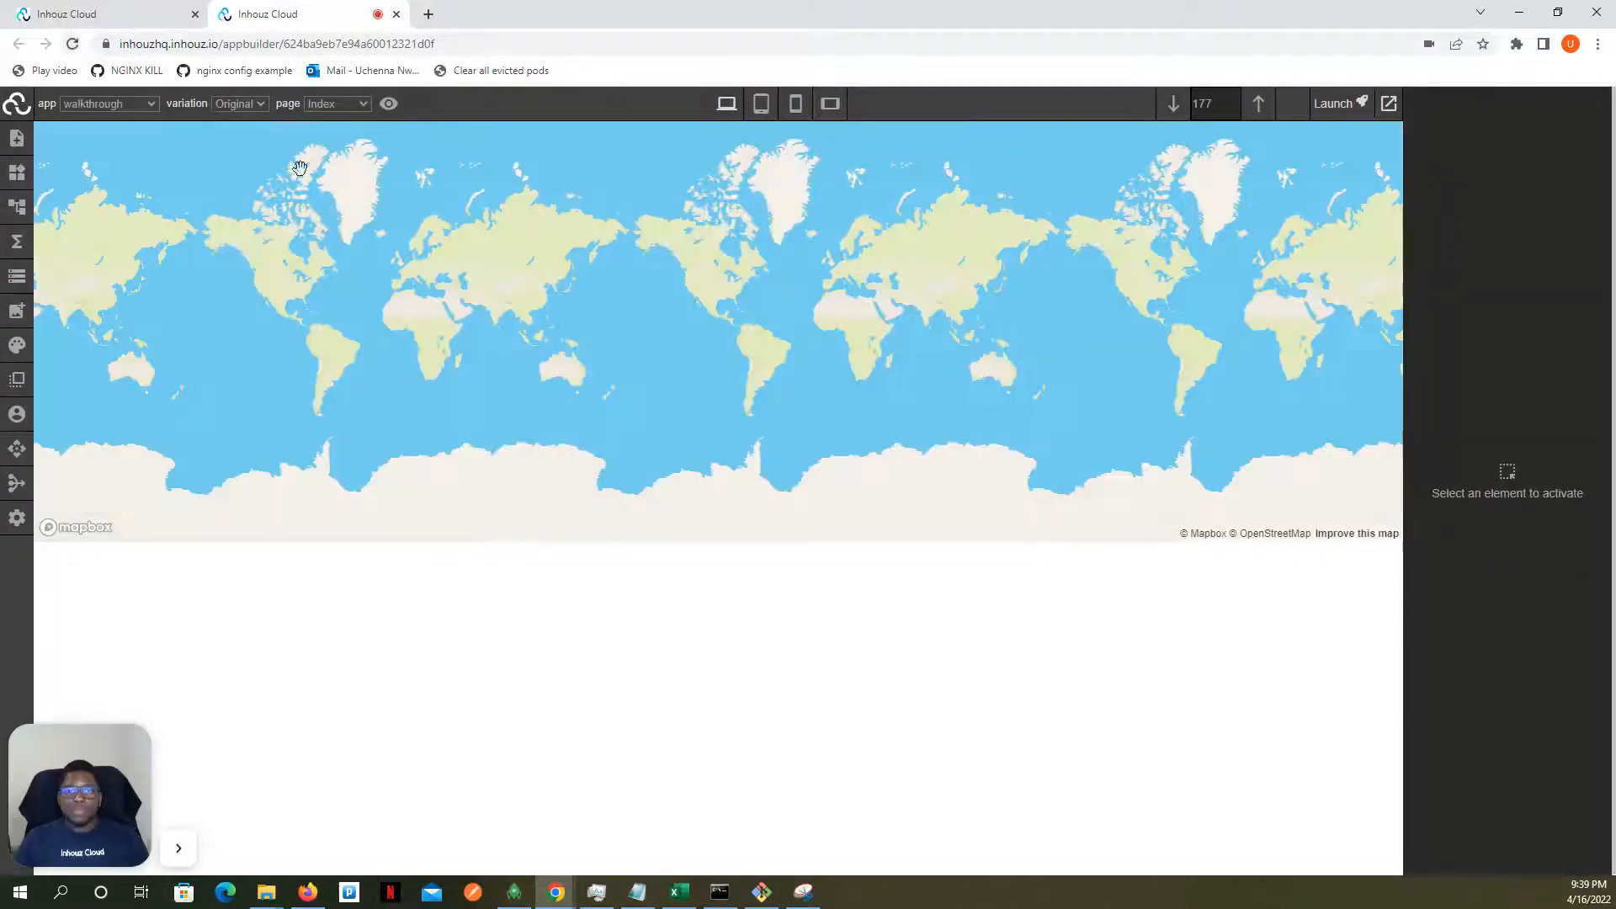
# - Try 5 for the Mapbox element's zoom attribute, and settle on a zoom of 2
pyautogui.click(834, 257)
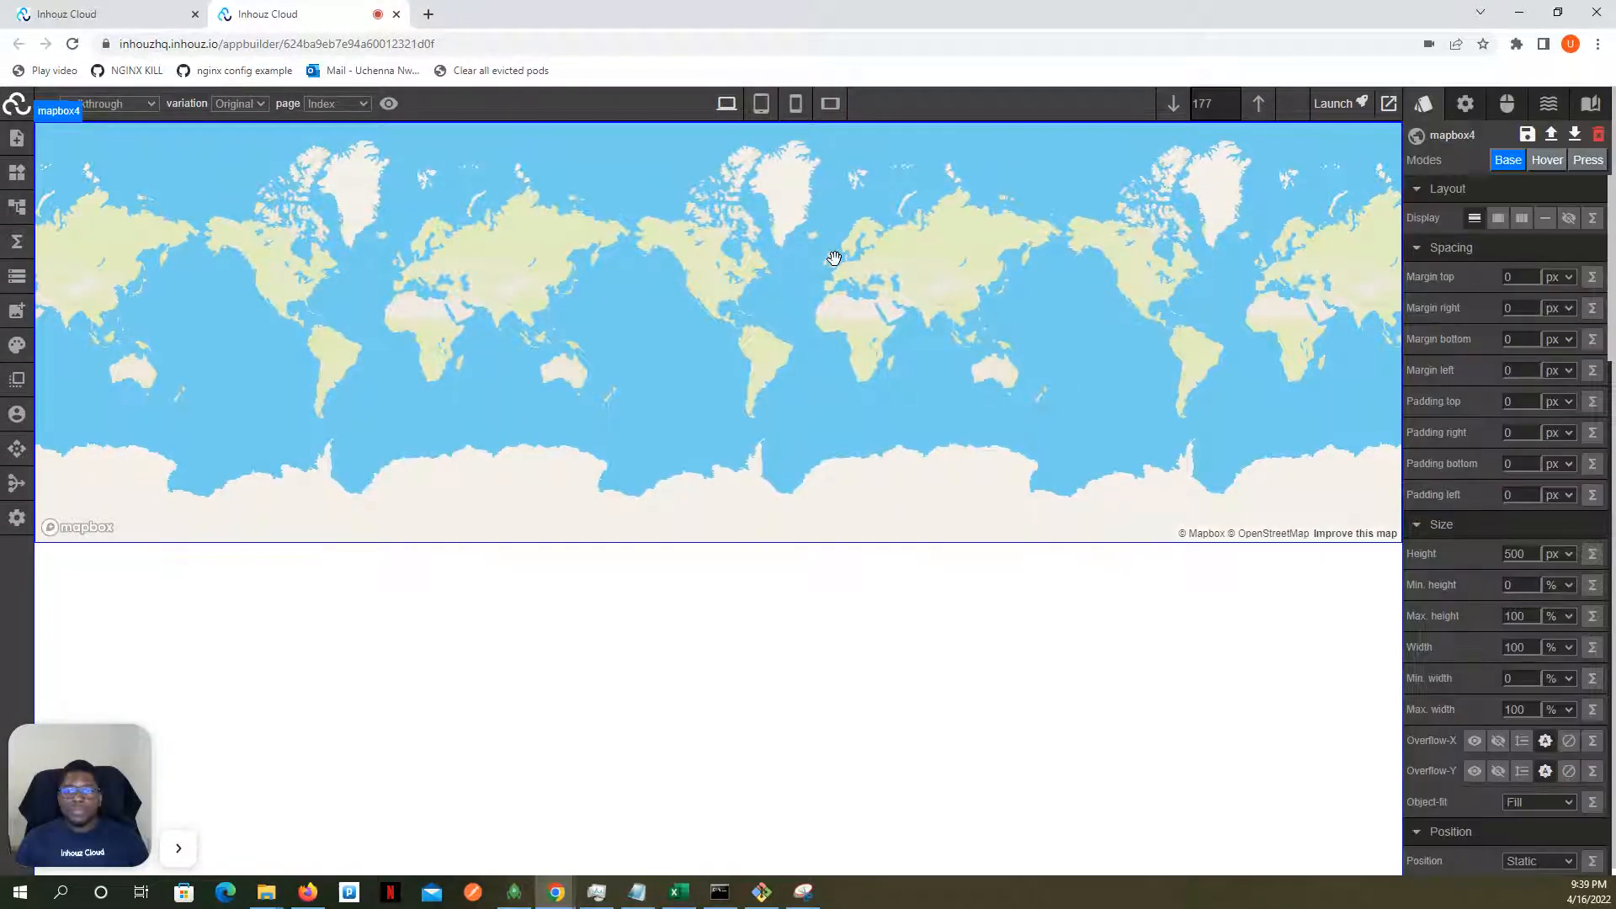
pyautogui.click(1465, 103)
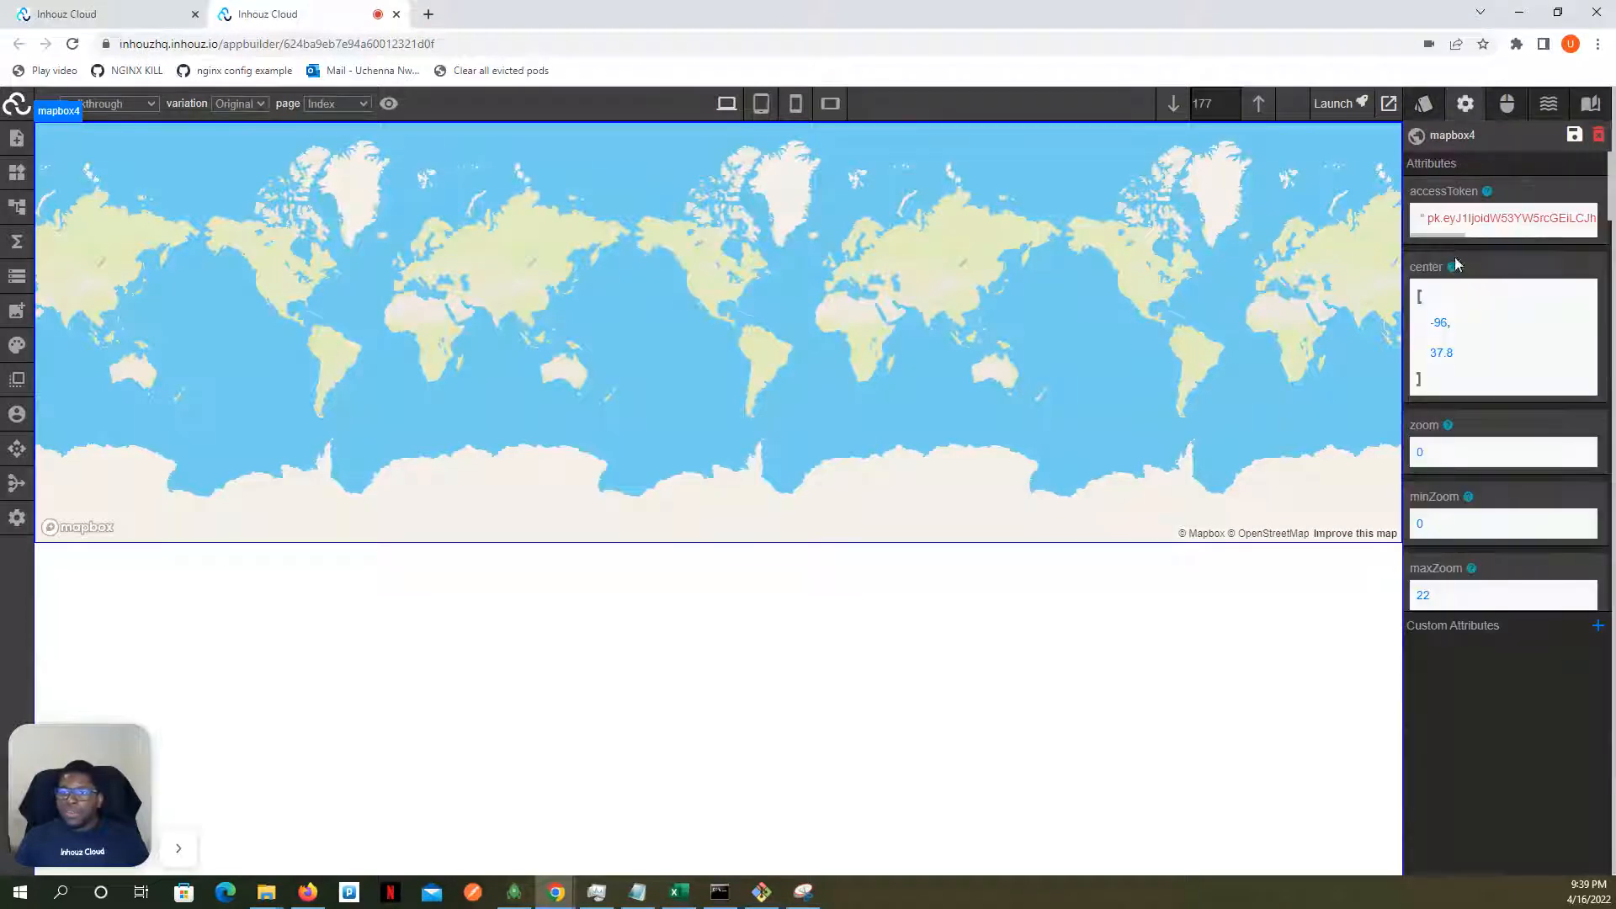
pyautogui.scroll(-1, 1457, 305)
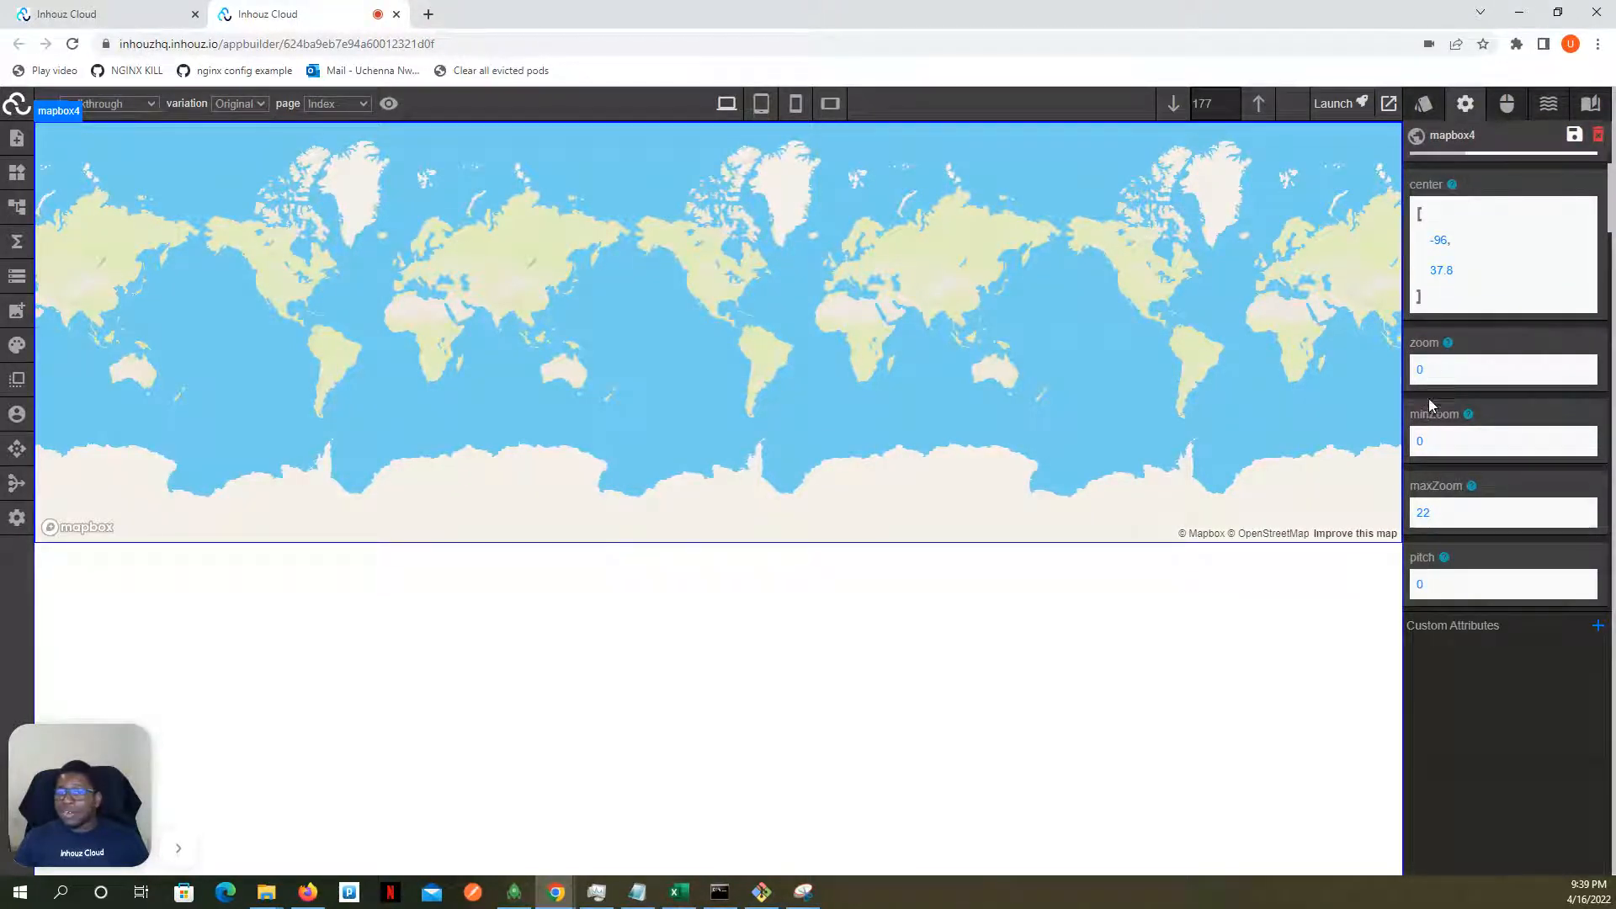
pyautogui.click(1427, 375)
pyautogui.click(1449, 410)
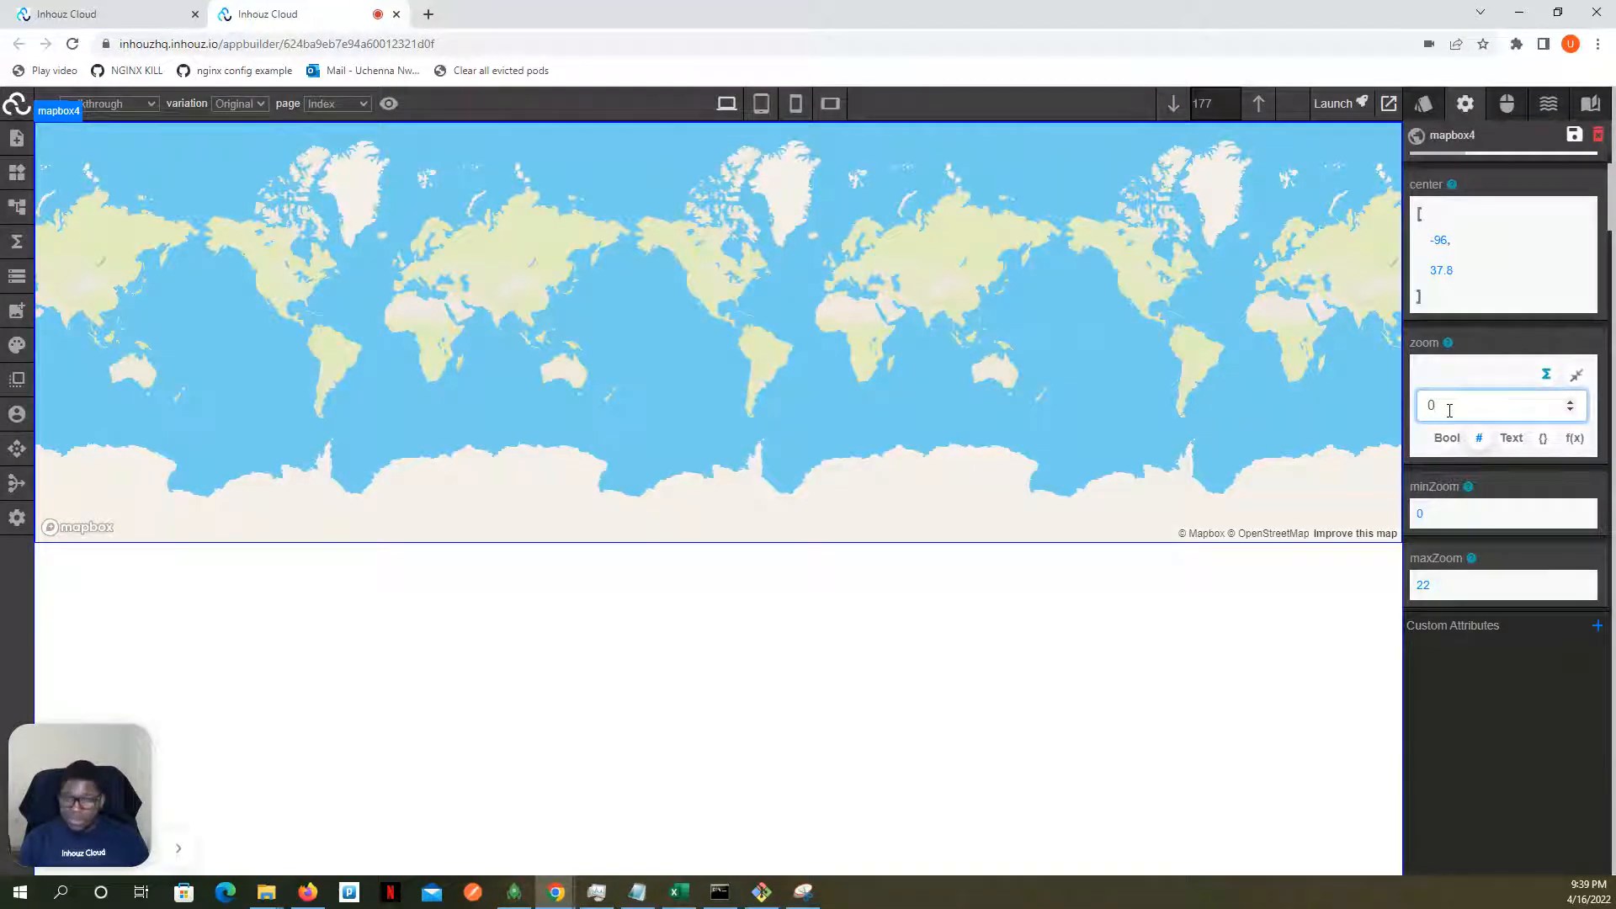
pyautogui.press('BackSpace')
pyautogui.write('5')
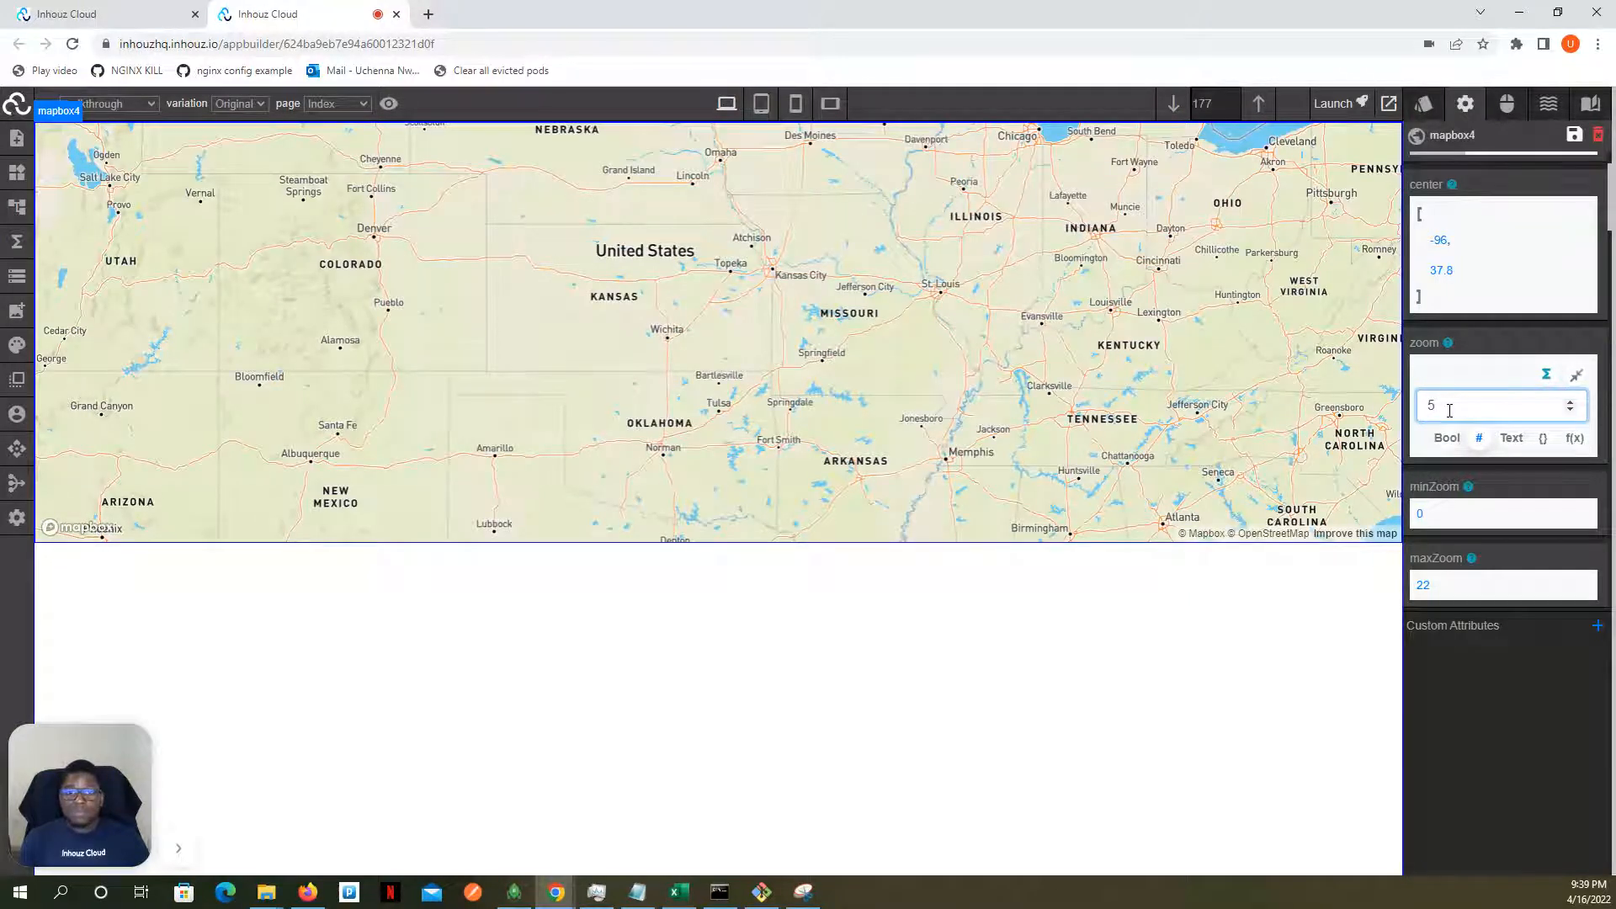
pyautogui.press('BackSpace')
pyautogui.write('2')
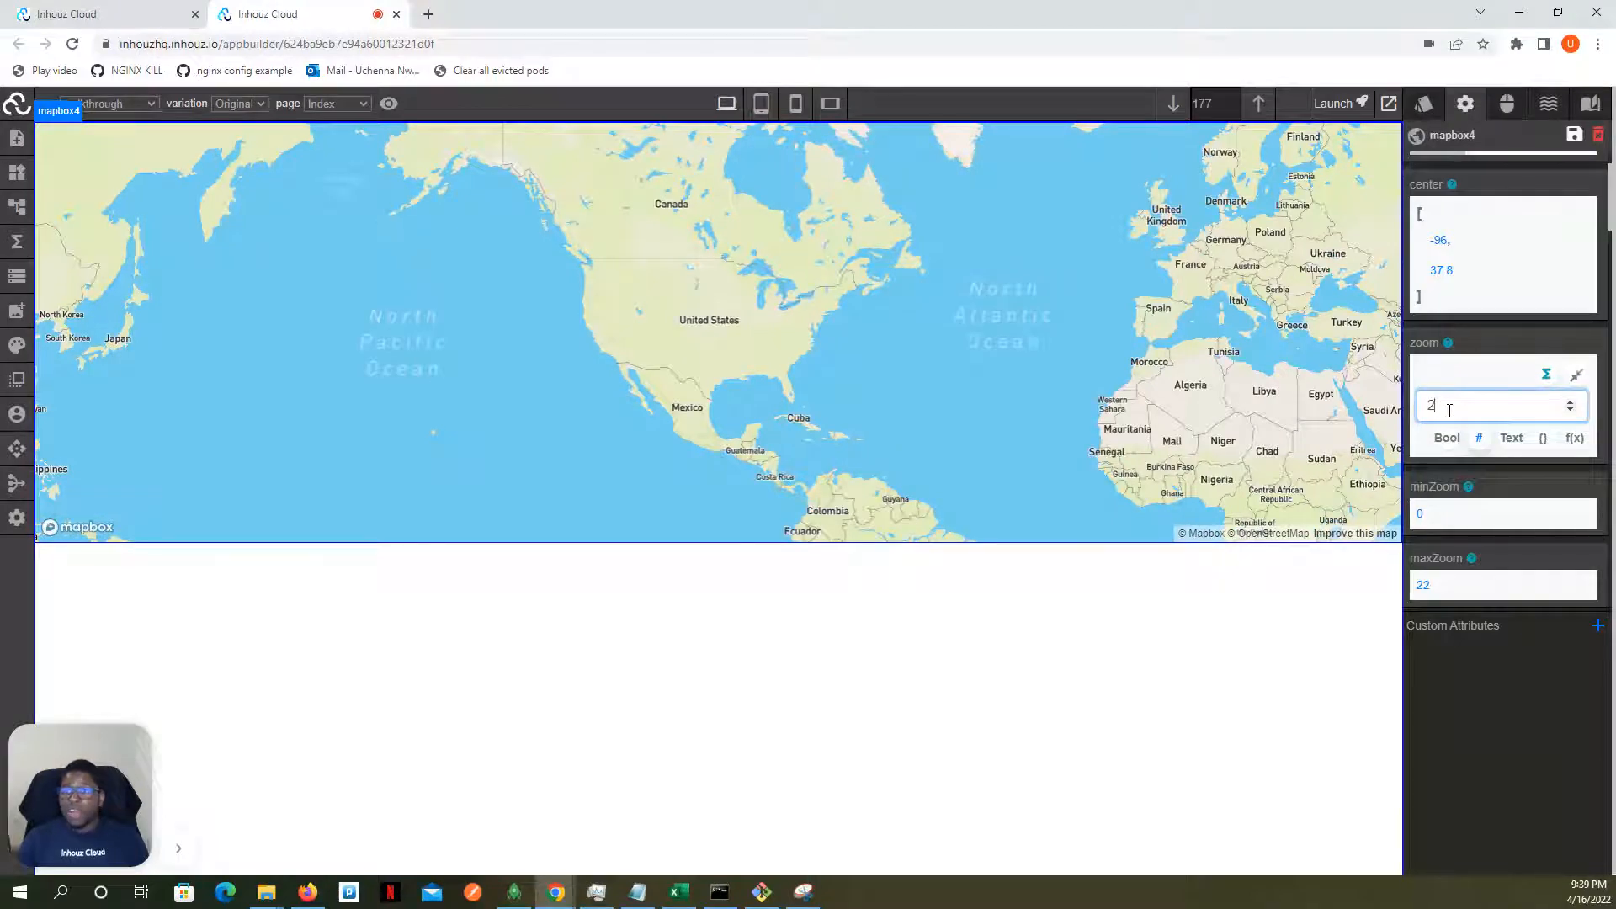
pyautogui.scroll(1, 1459, 350)
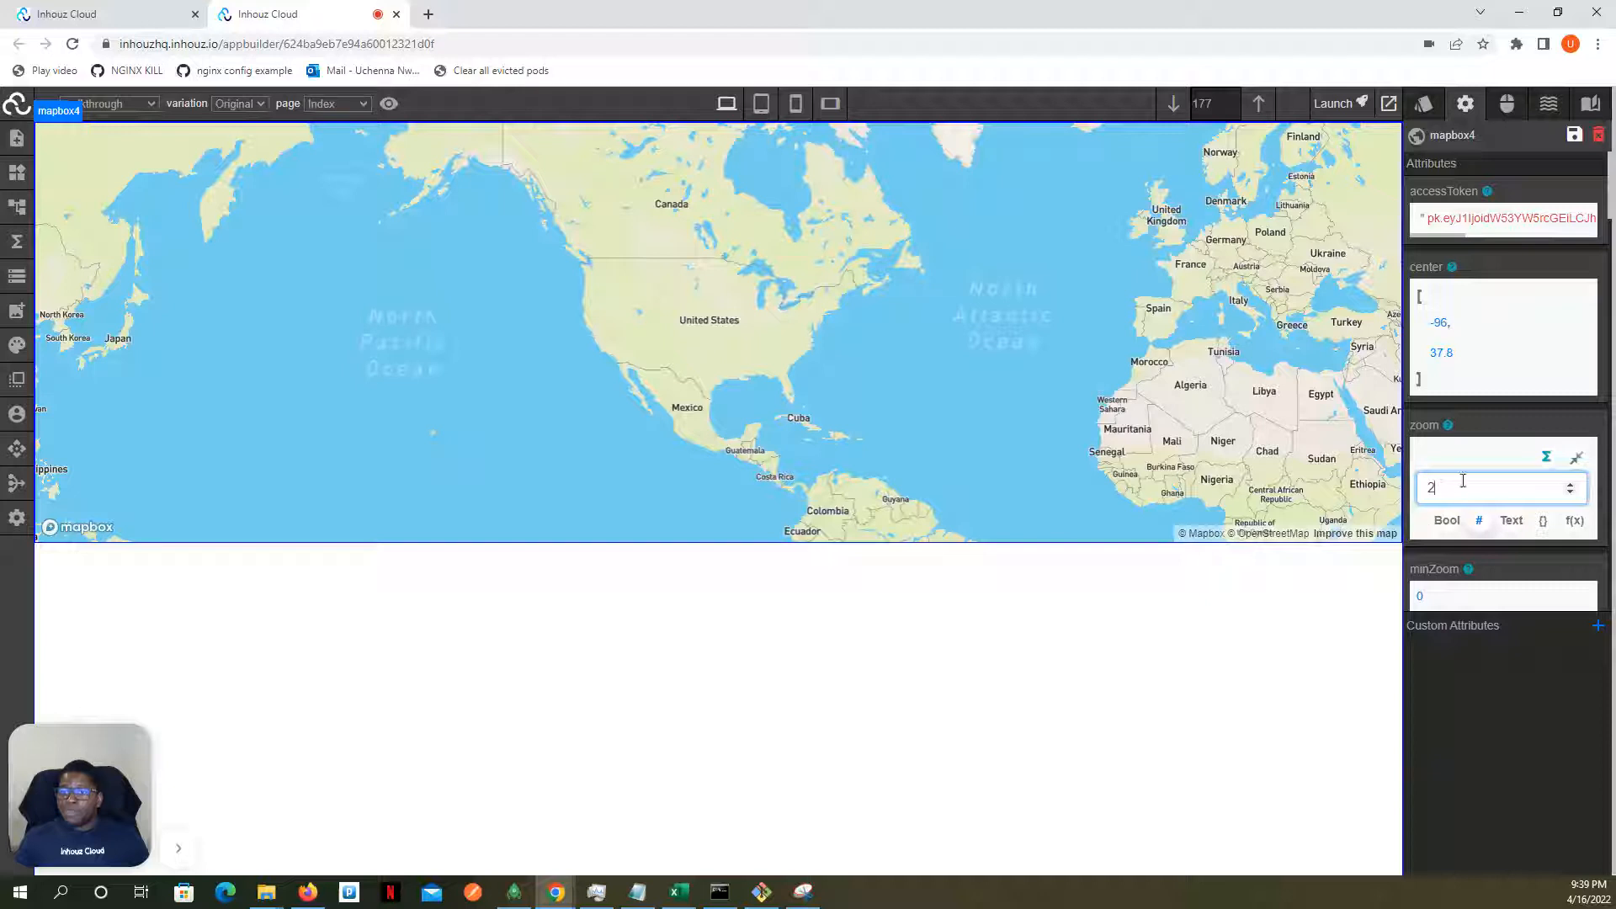
# - Try a pitch of 10 on the map, and set its pitch attribute to 30
pyautogui.scroll(-3, 1514, 477)
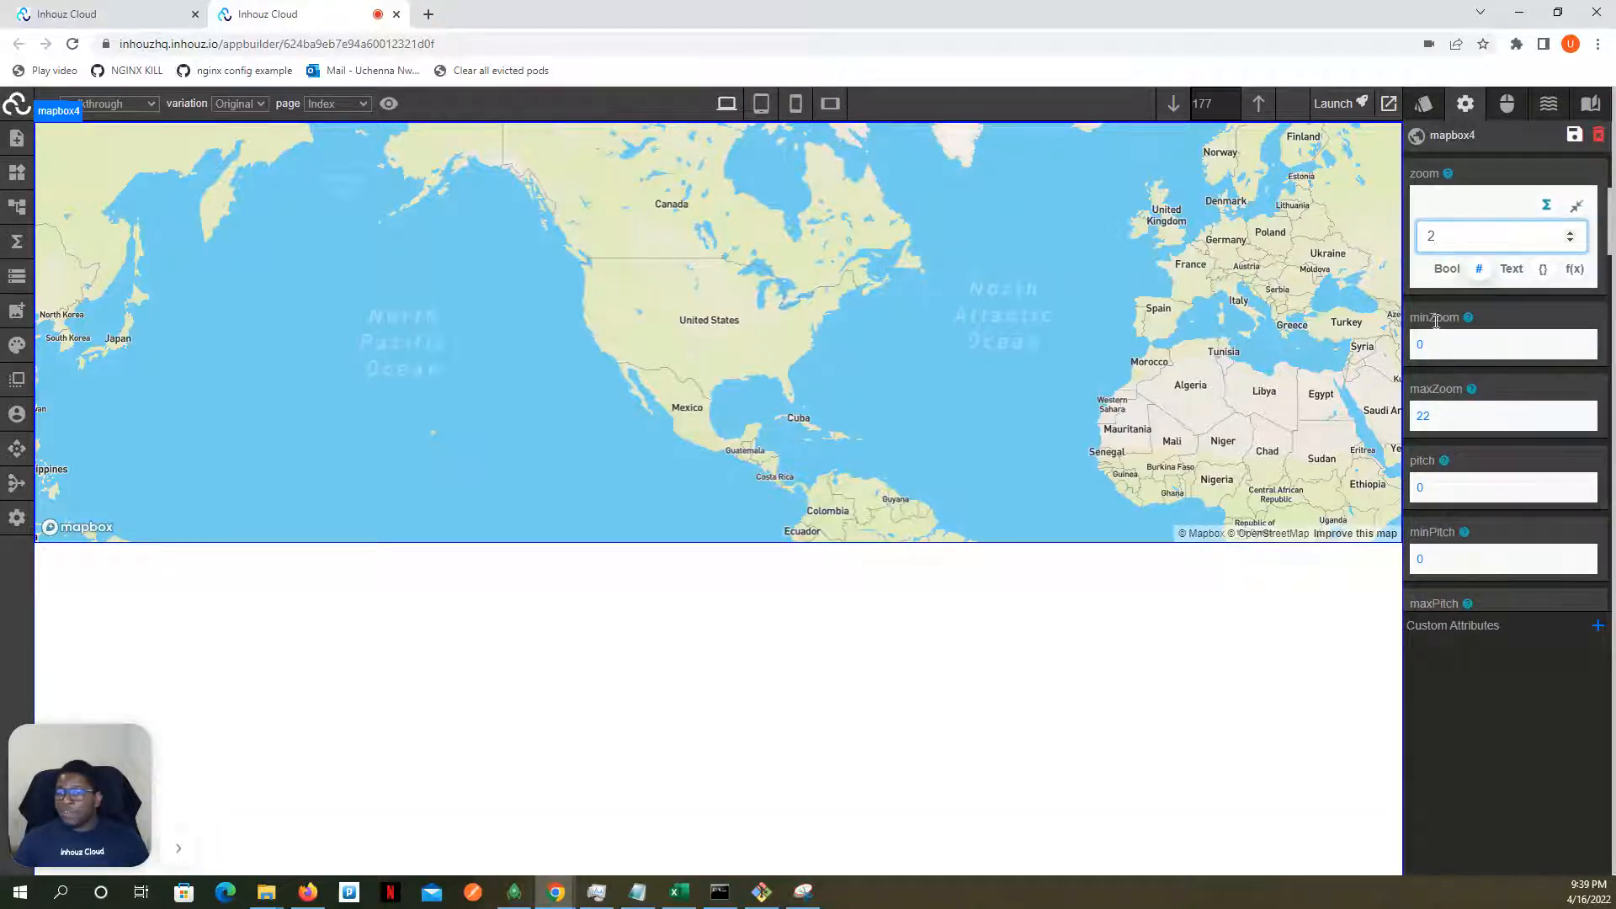
pyautogui.scroll(-3, 1435, 370)
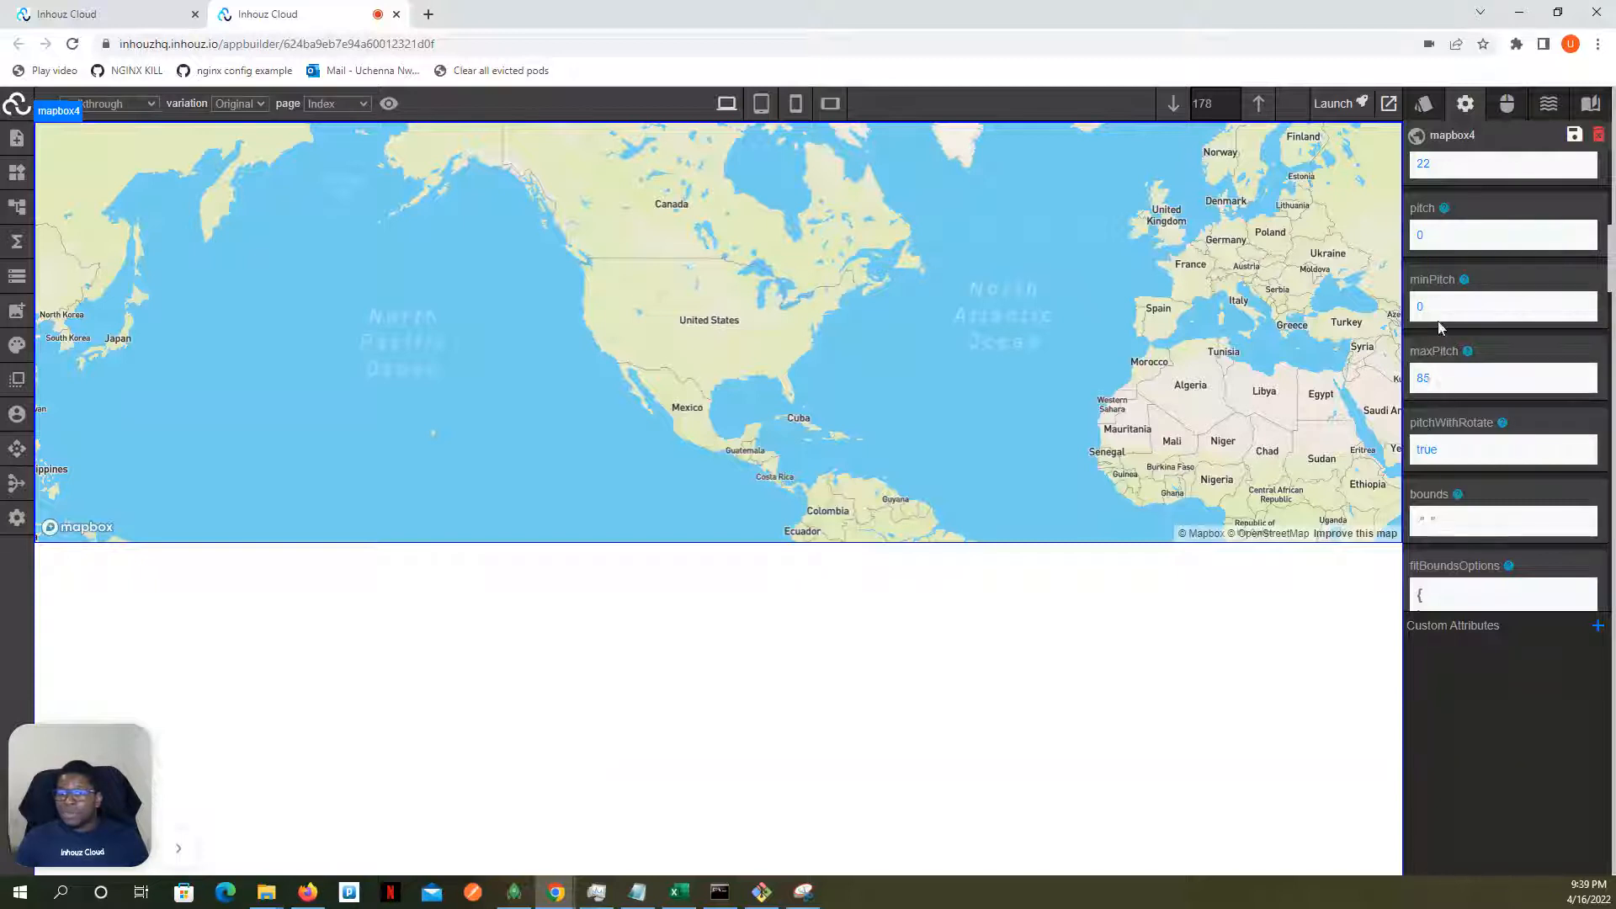
pyautogui.click(1441, 244)
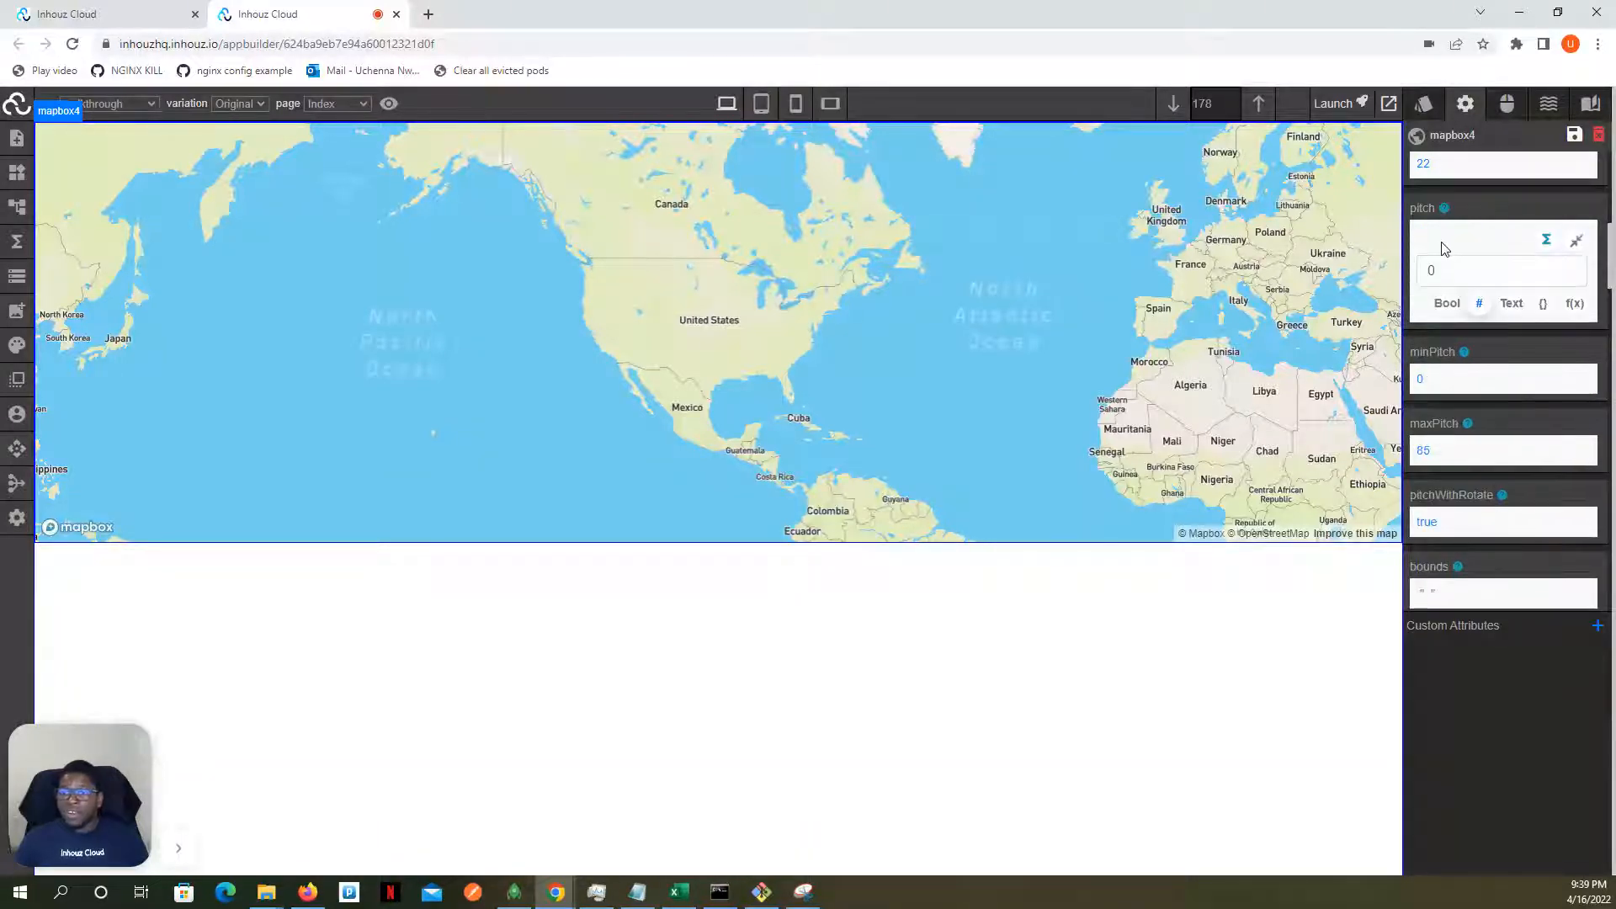
pyautogui.write('1')
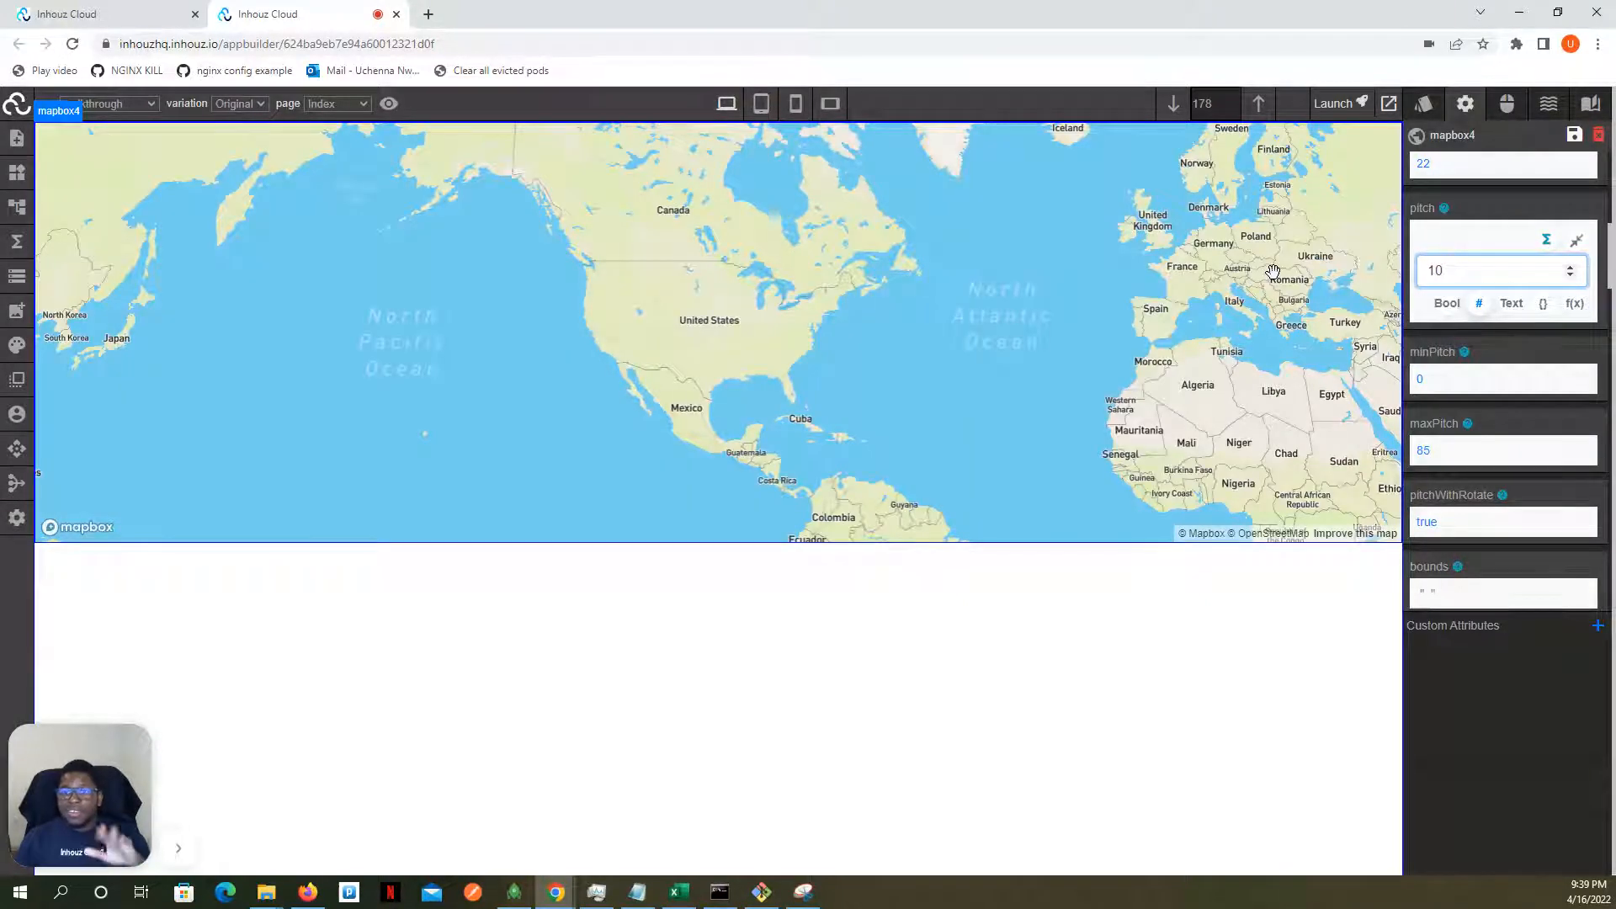
pyautogui.press('BackSpace')
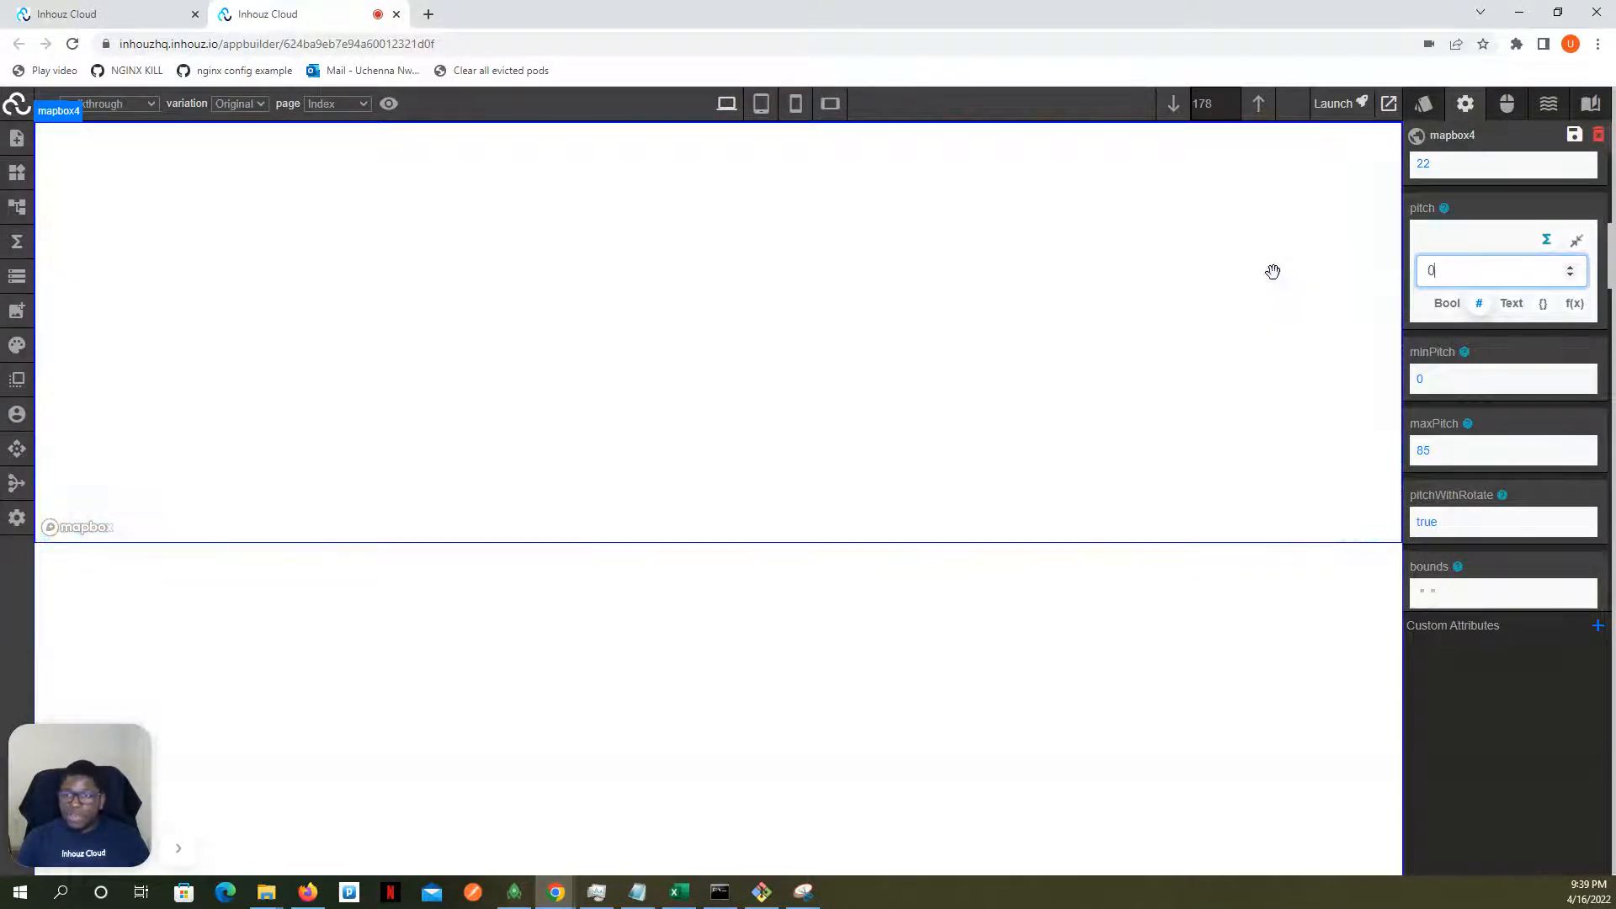
pyautogui.write('3')
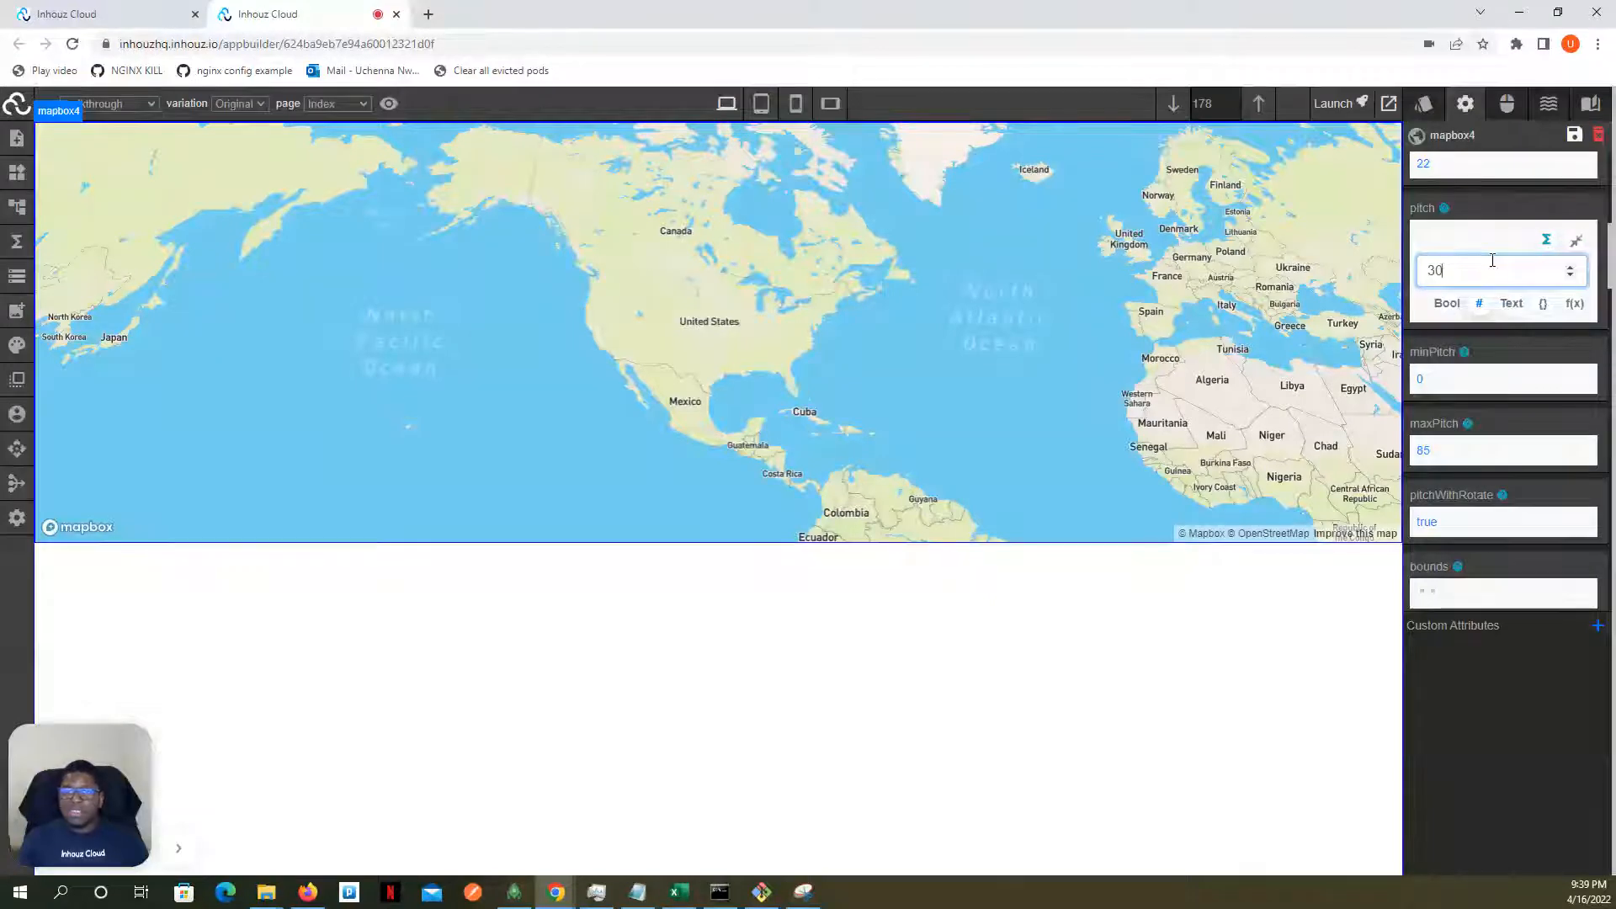
# - Look through the map's pitch limits, bounds, style, bearing, bearingSnap and interactive attributes
pyautogui.scroll(-3, 1503, 274)
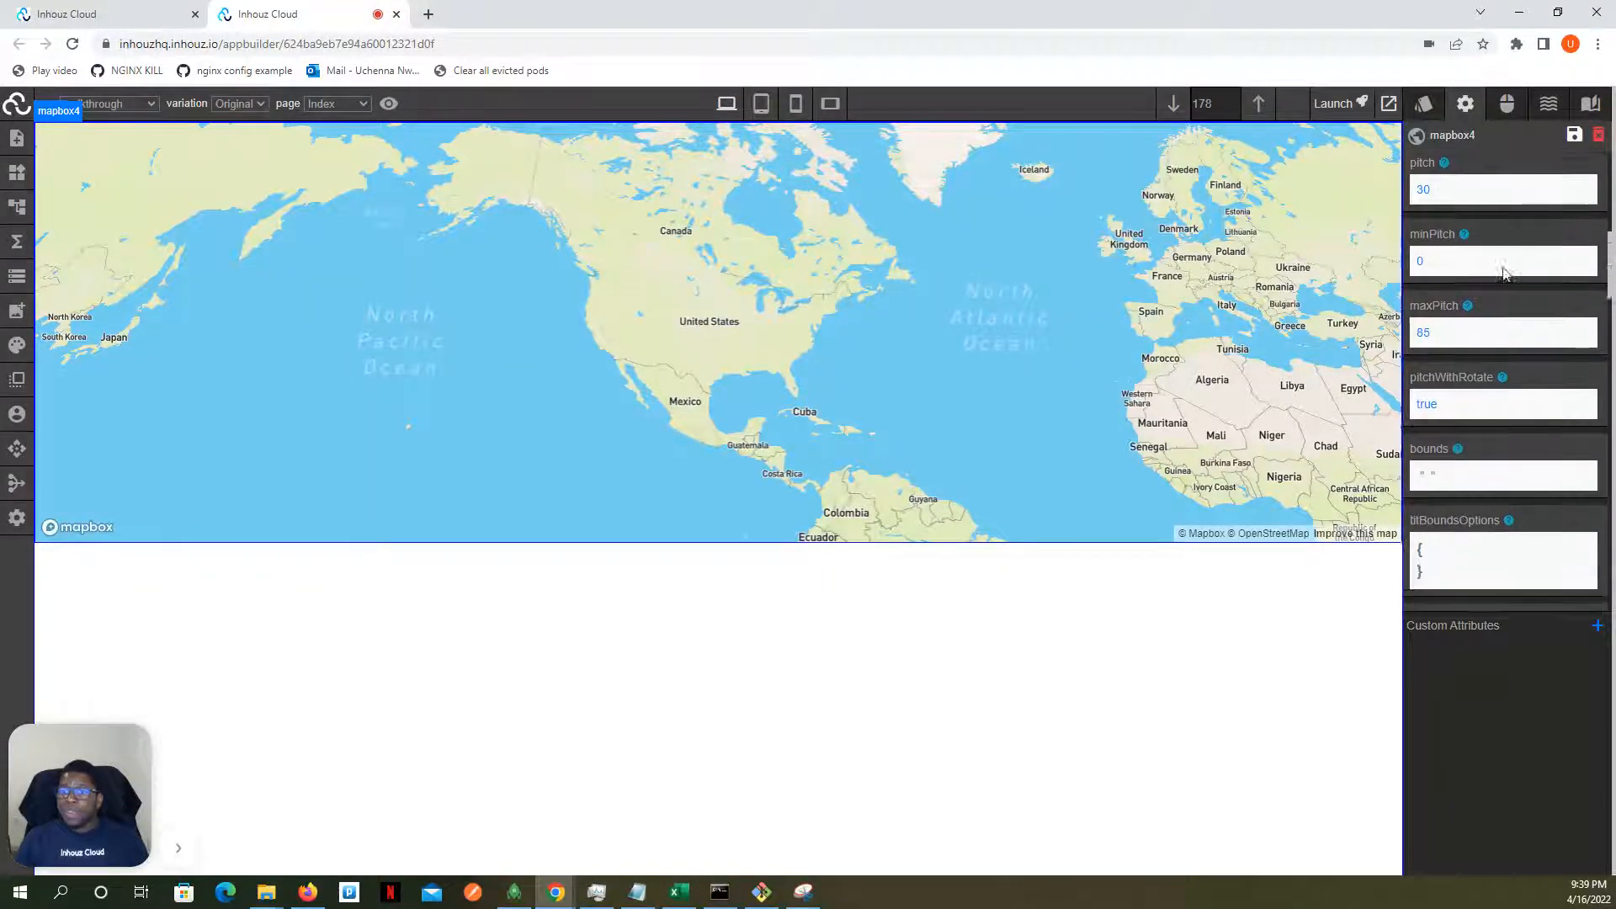
pyautogui.scroll(1, 1458, 263)
pyautogui.scroll(1, 1459, 264)
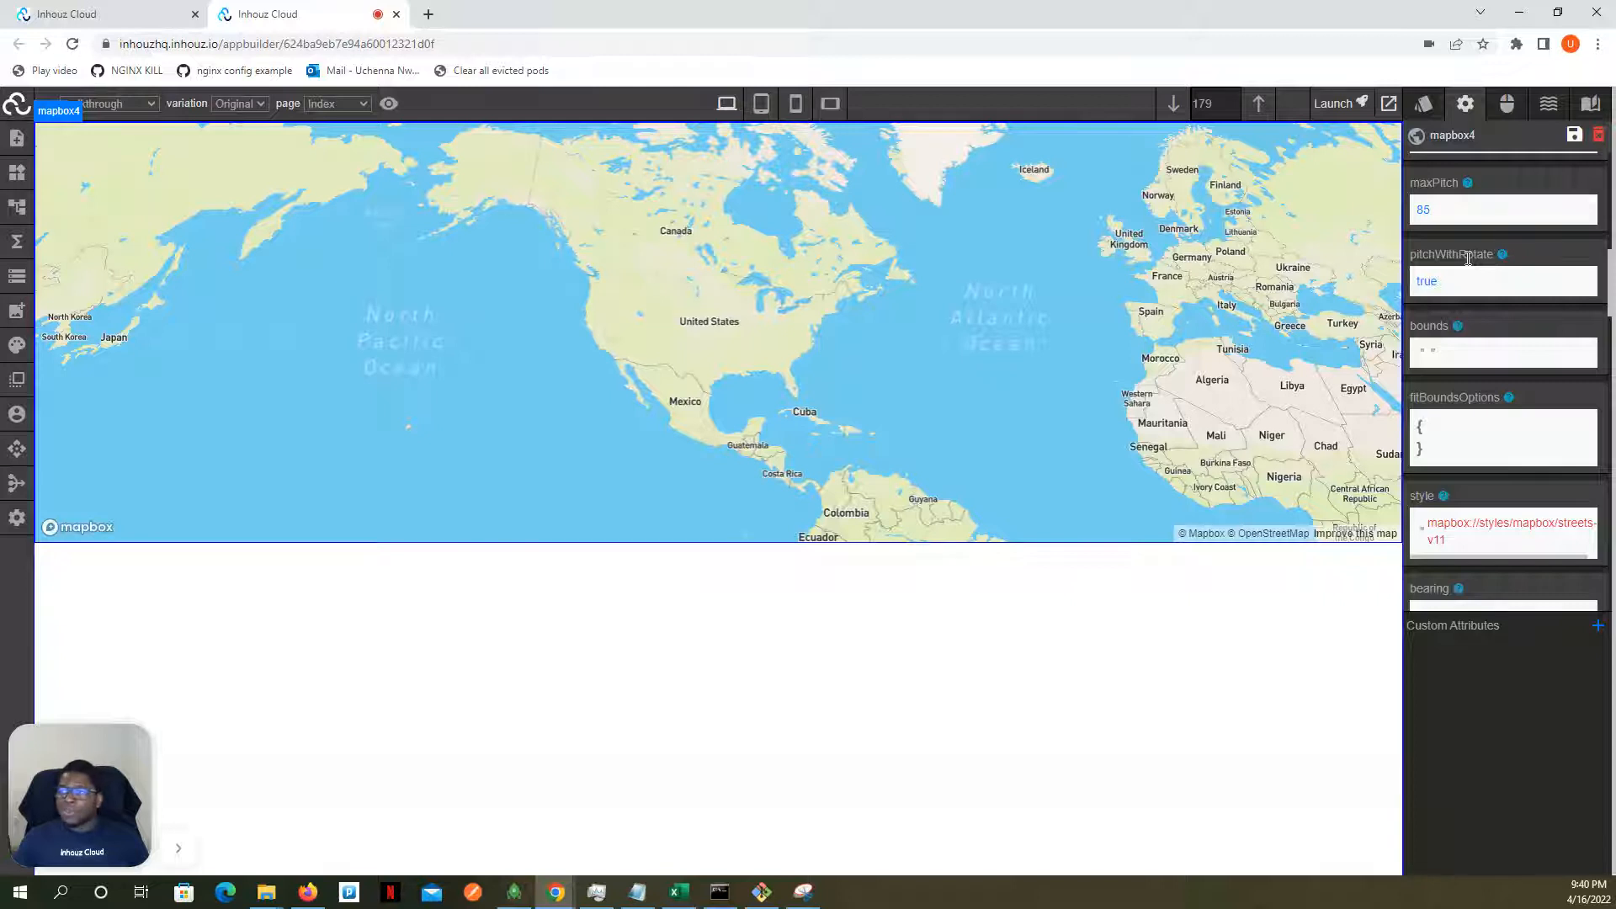
pyautogui.scroll(-3, 1462, 283)
pyautogui.scroll(-1, 1462, 284)
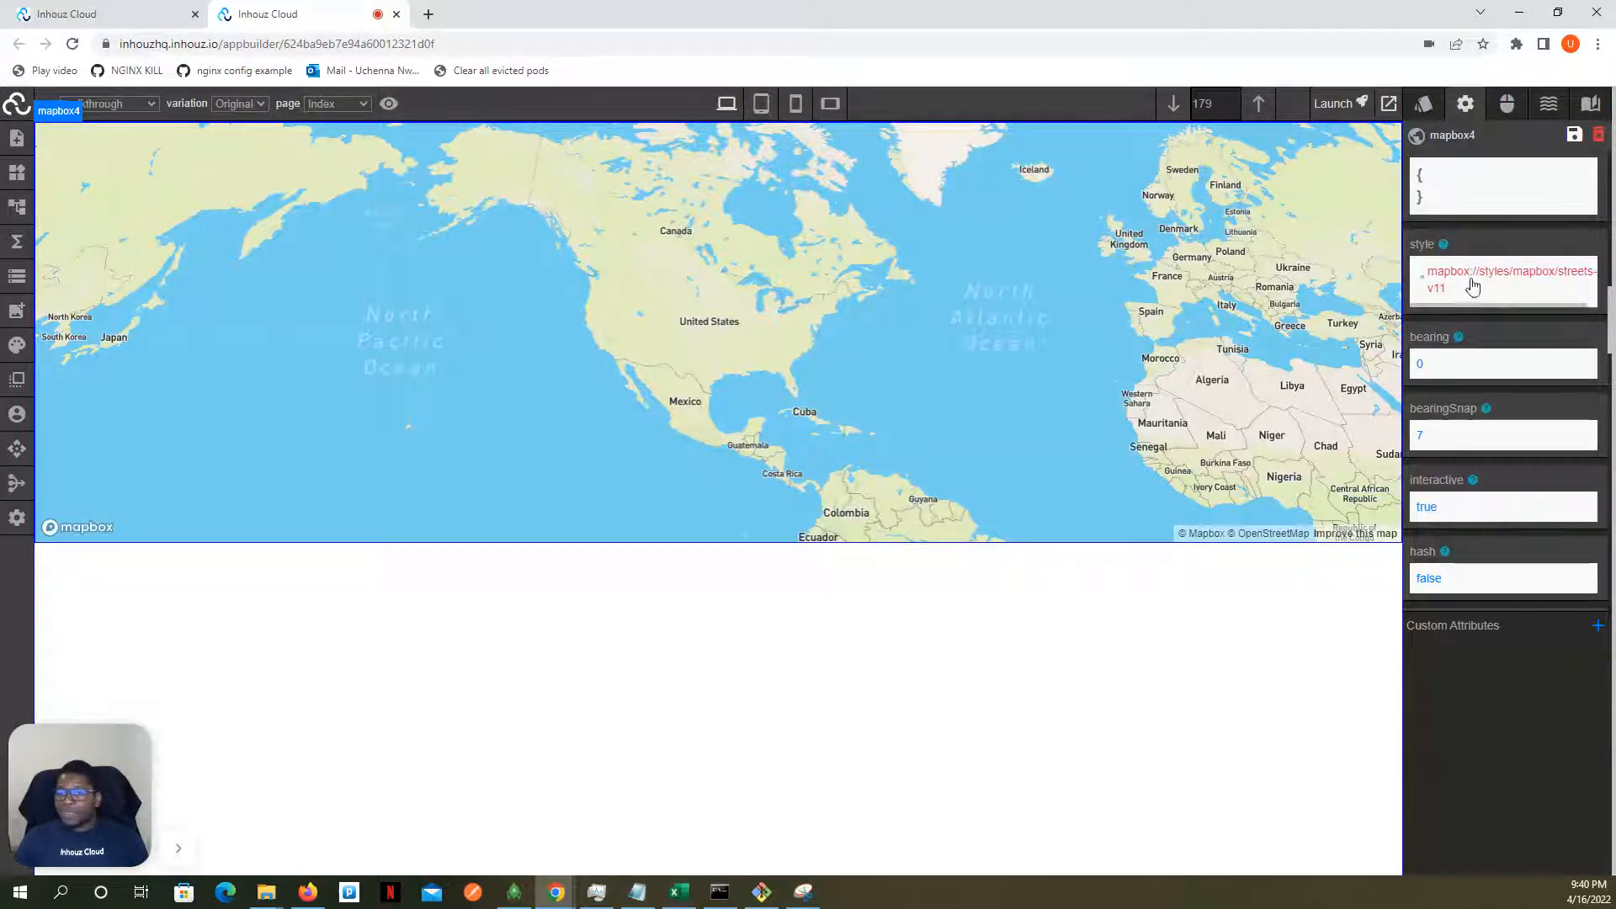
pyautogui.scroll(-3, 1465, 299)
pyautogui.scroll(2, 1464, 300)
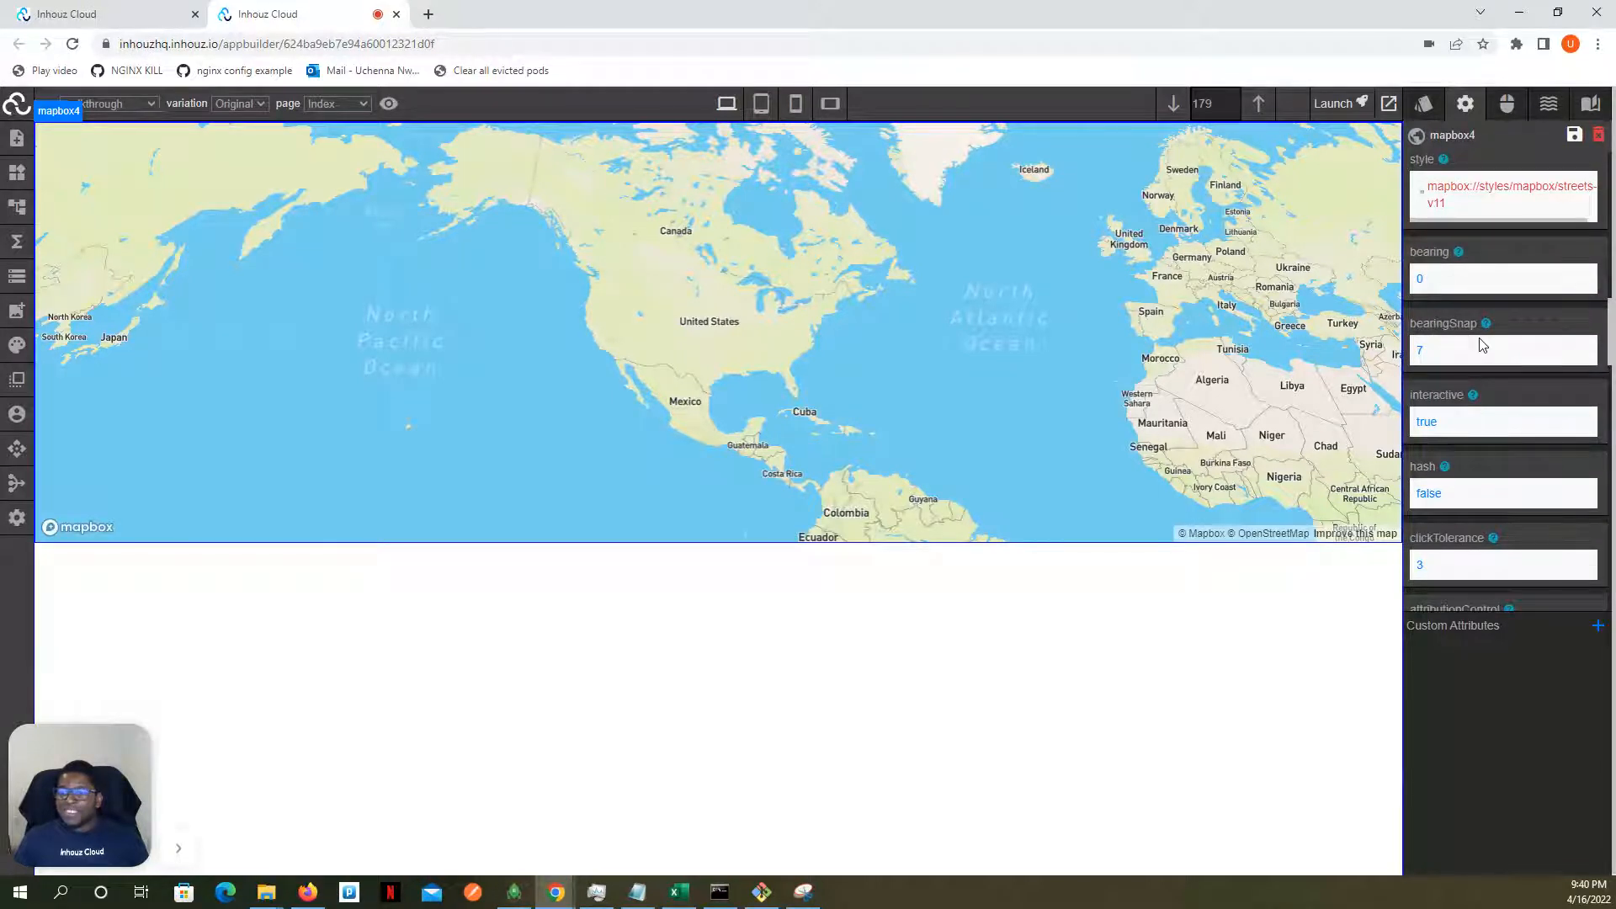
pyautogui.scroll(-2, 1481, 345)
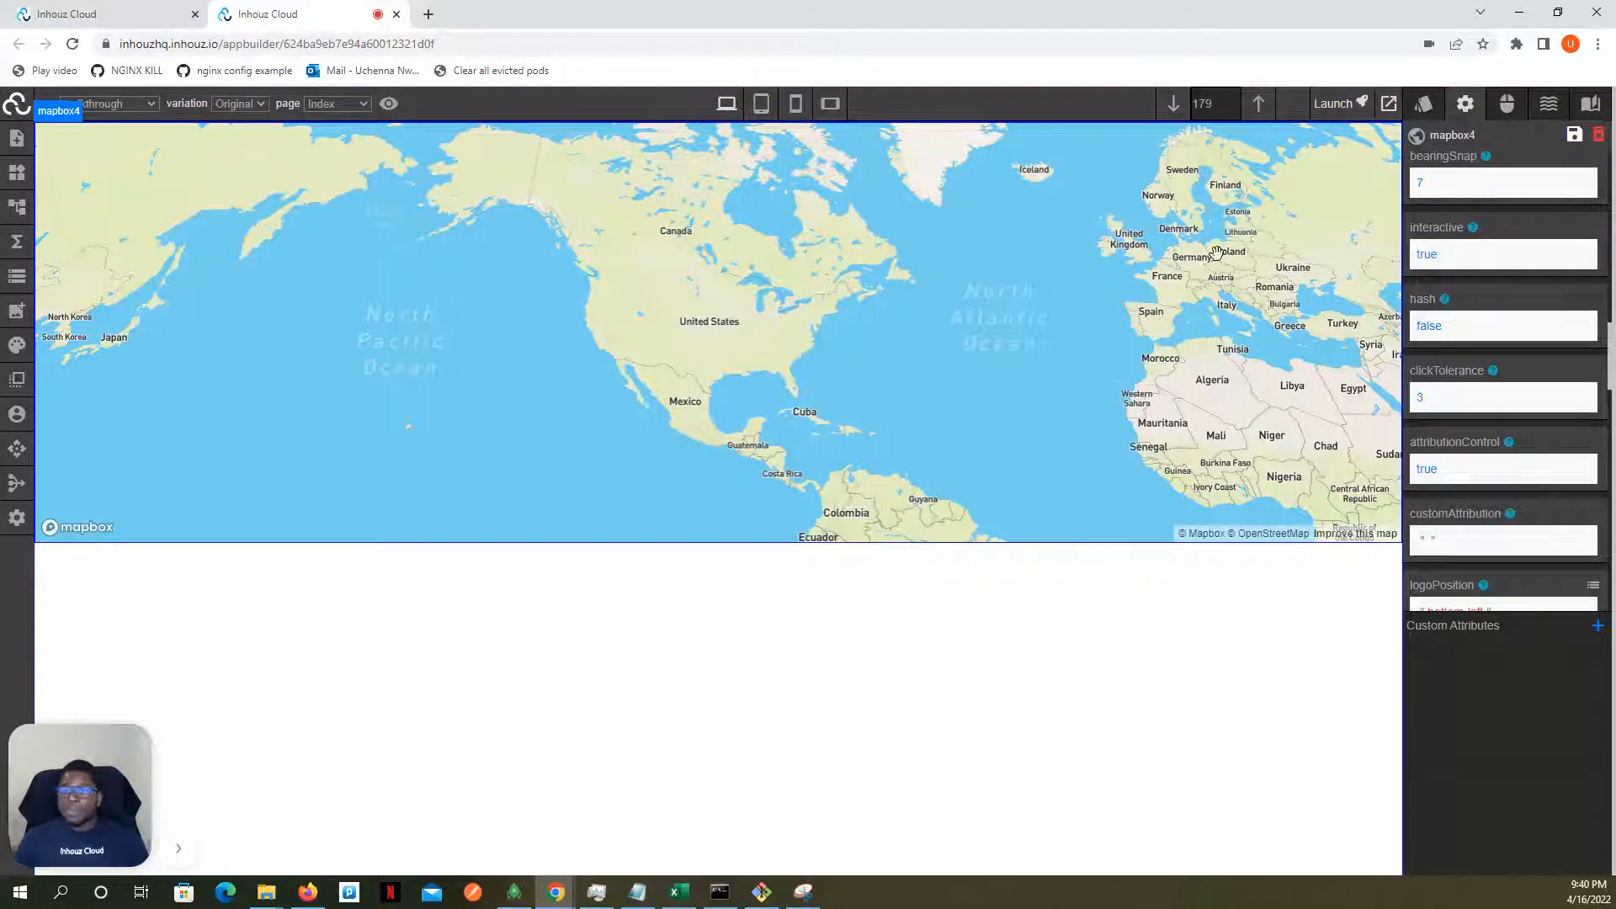
# - Switch the map's interactive attribute off and back on, and test zooming the map on the canvas
pyautogui.click(1433, 260)
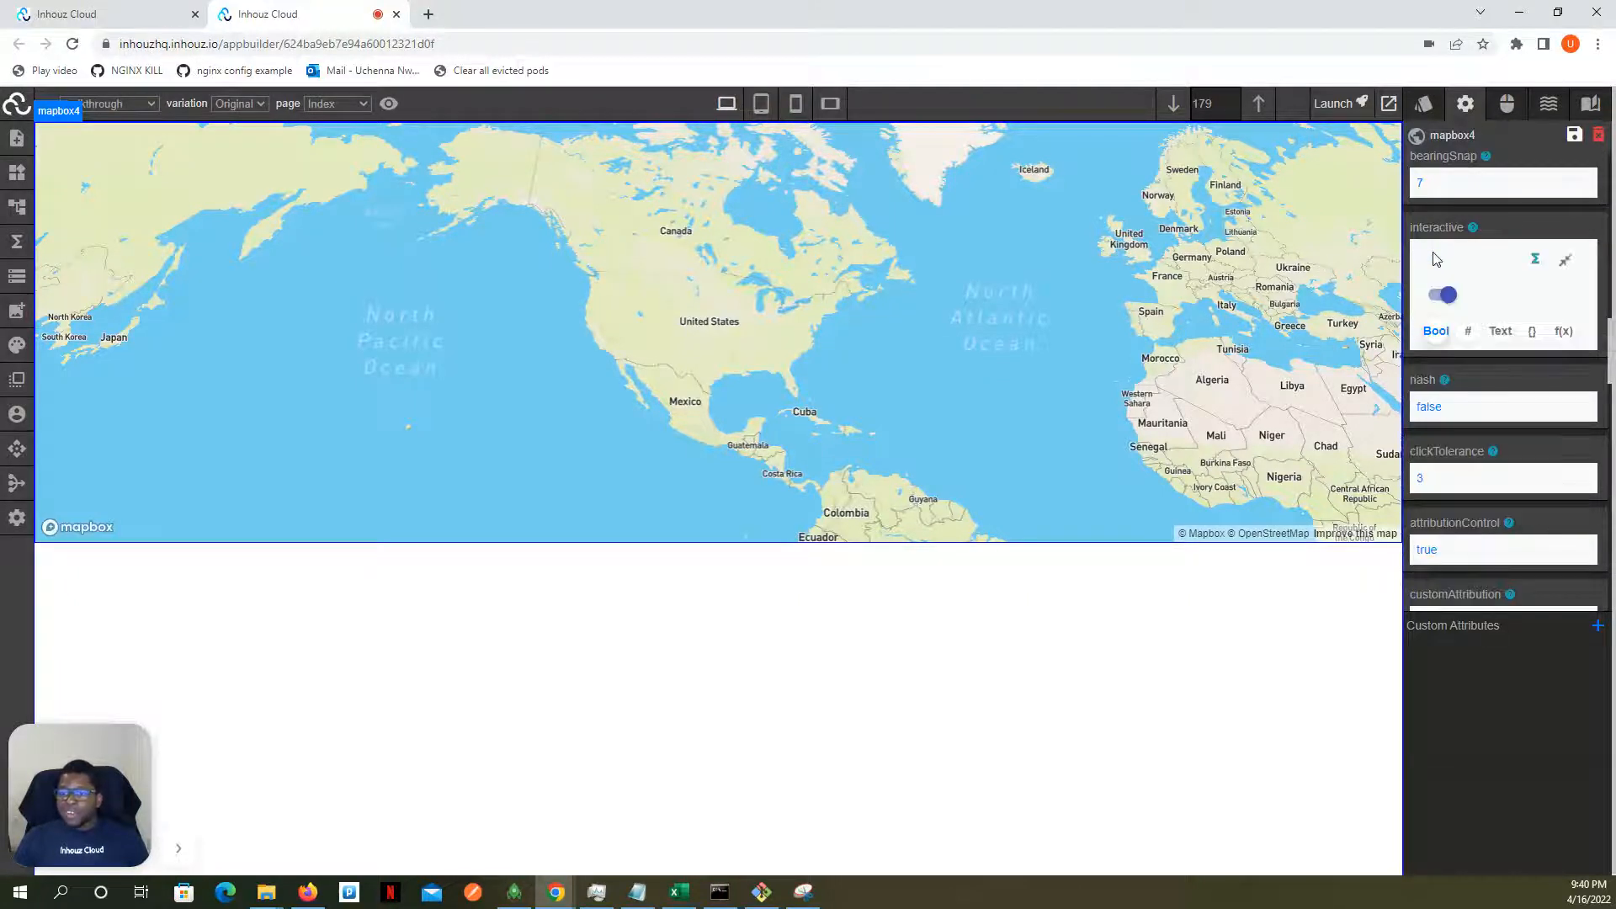
pyautogui.click(1442, 295)
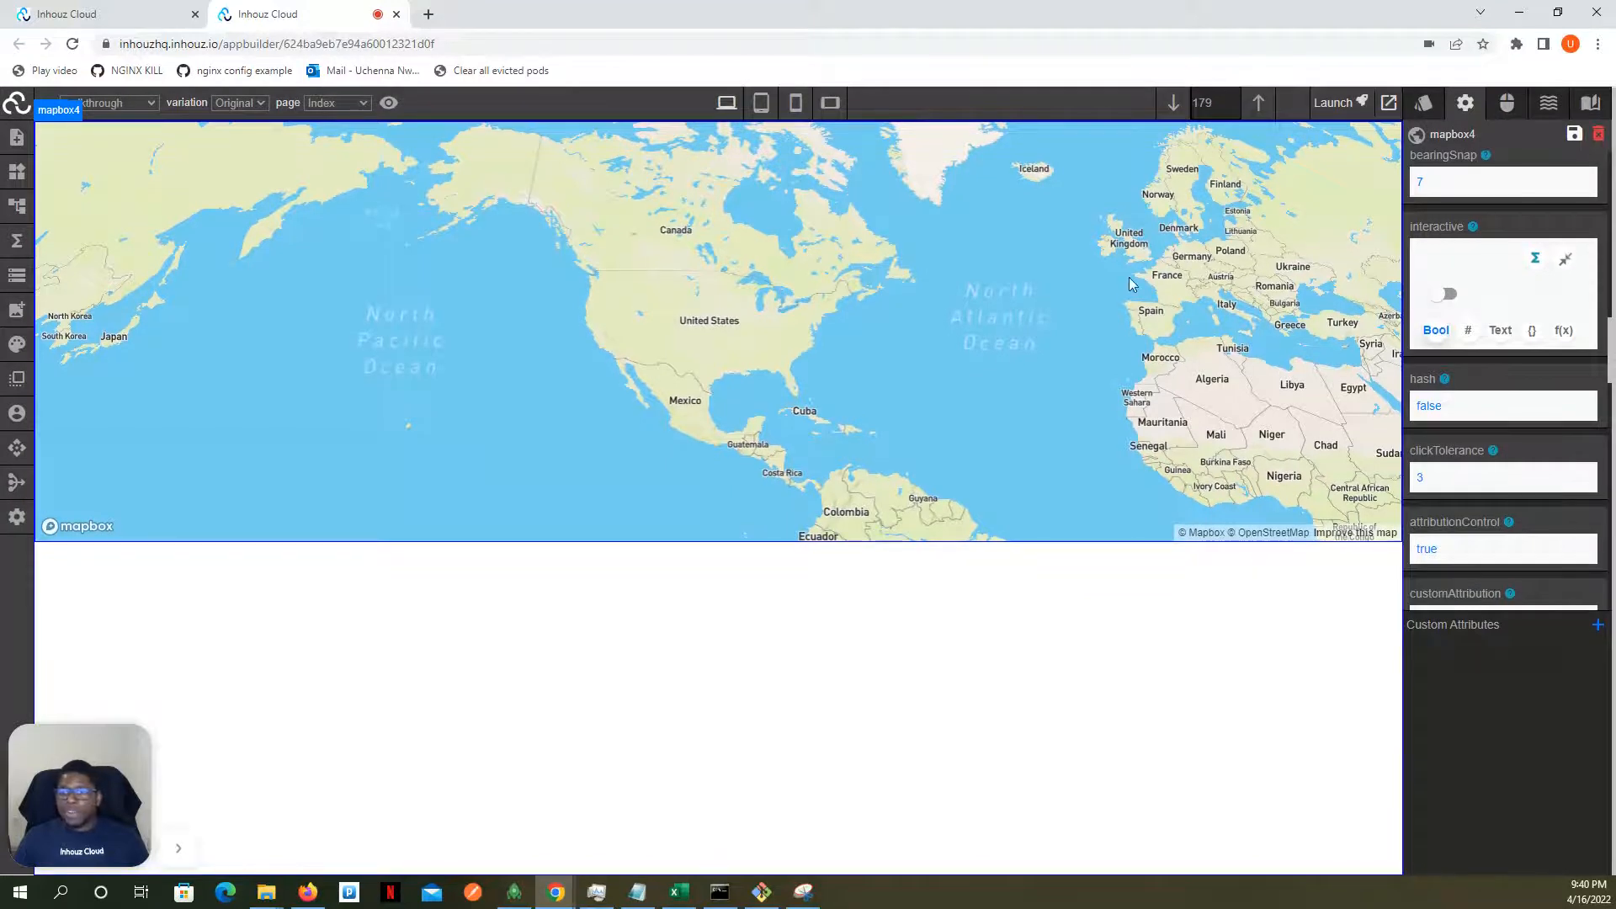
pyautogui.click(1444, 296)
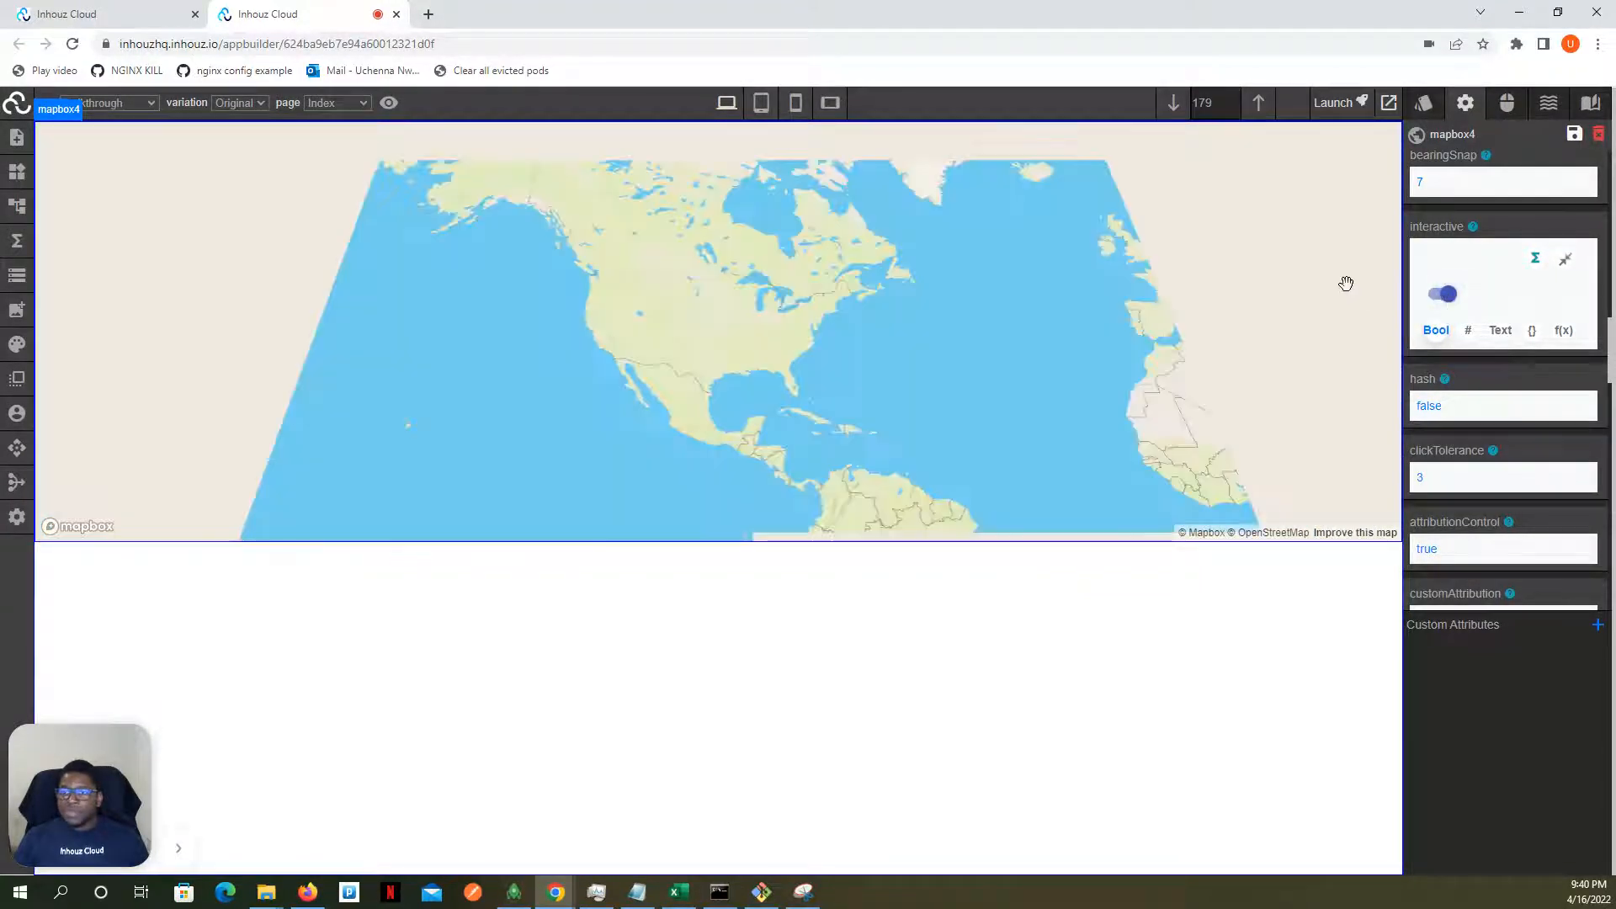
pyautogui.scroll(5, 1139, 286)
pyautogui.scroll(-5, 1139, 286)
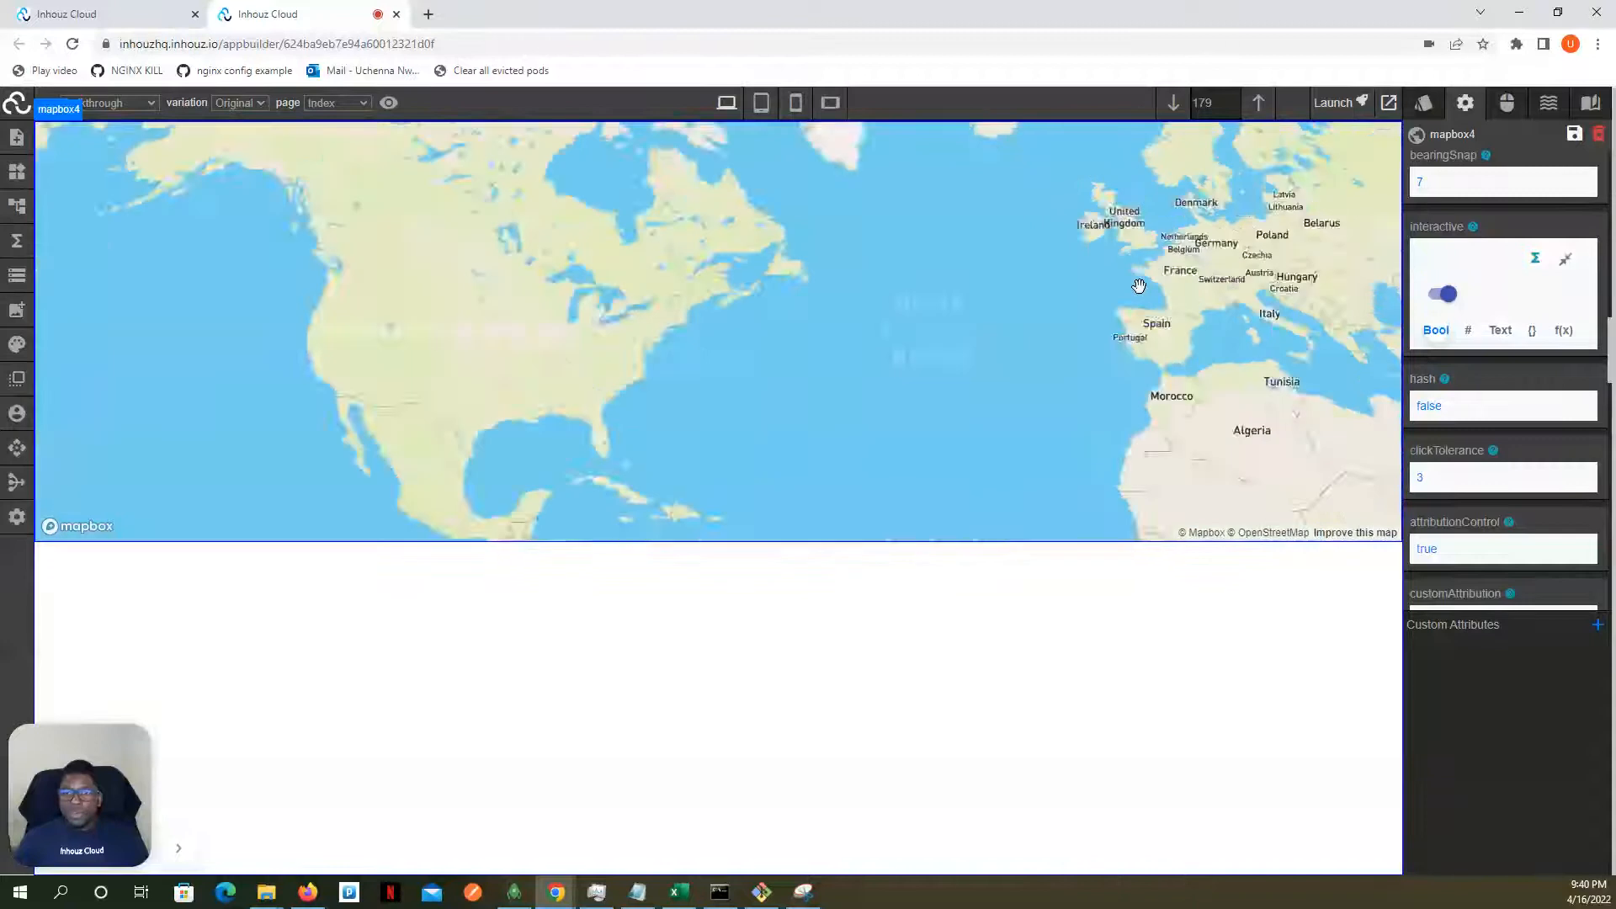
pyautogui.scroll(2, 1140, 285)
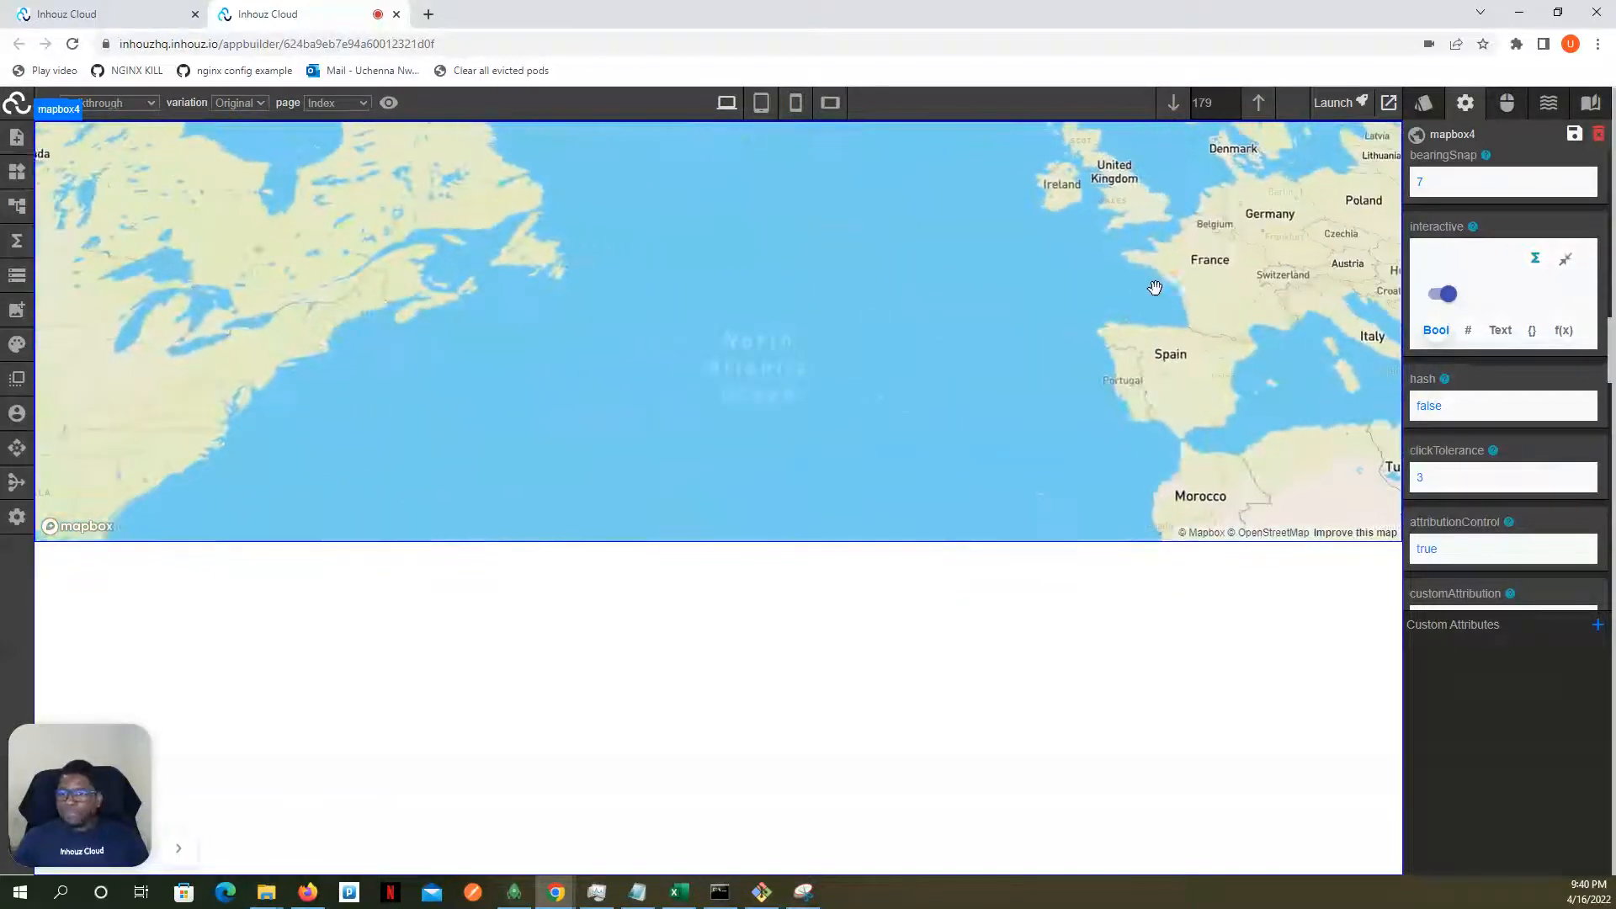
pyautogui.click(1564, 259)
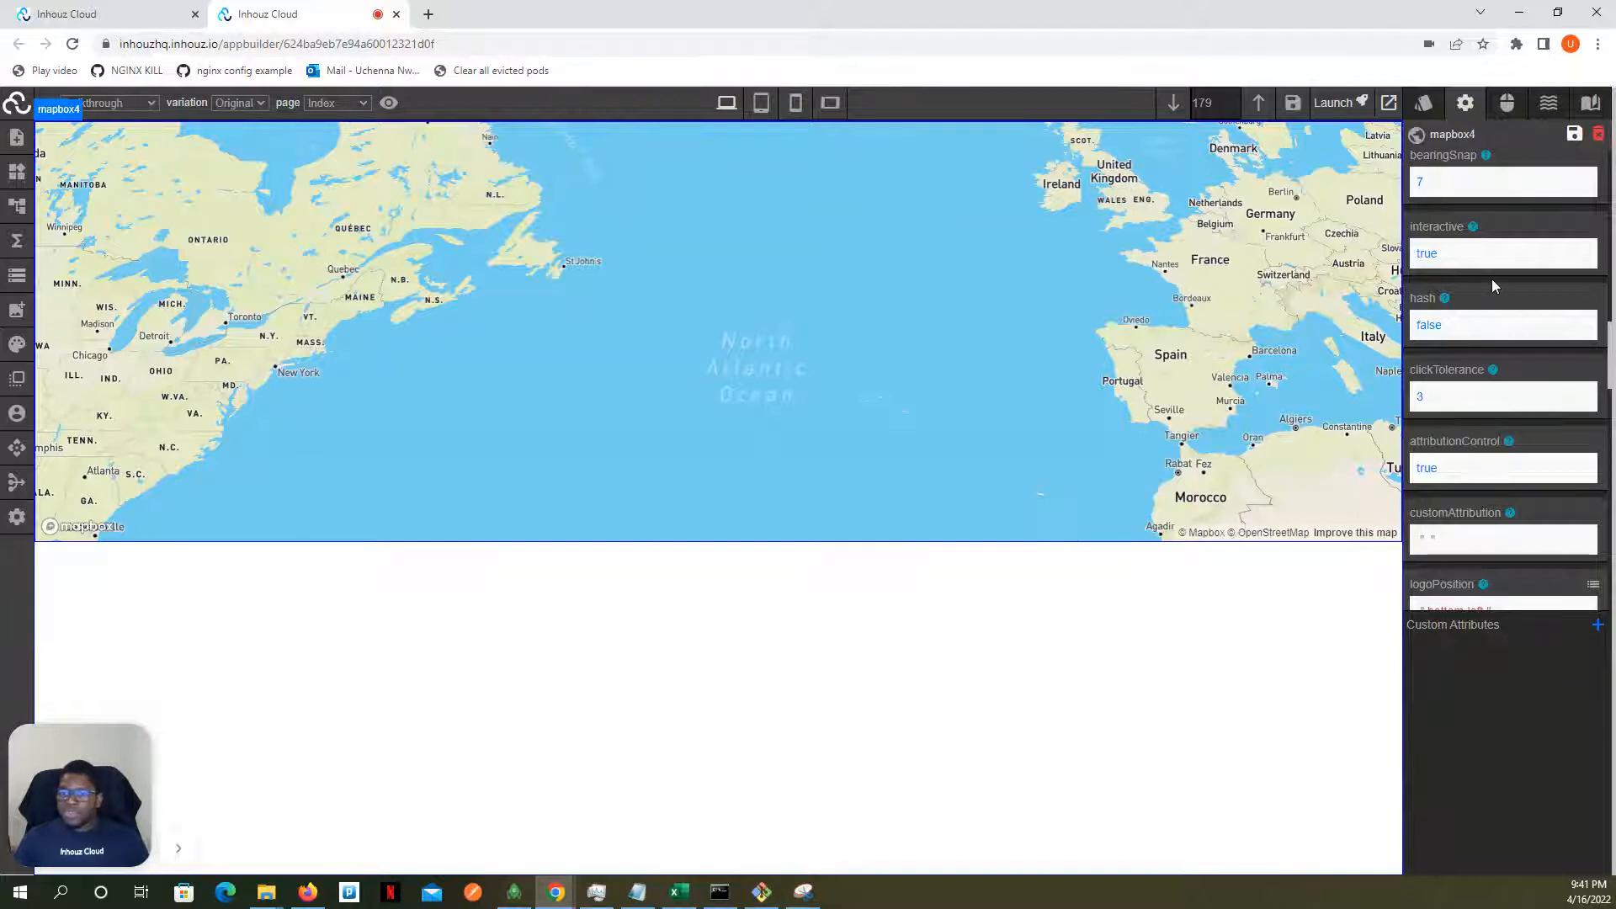
# - Look through the map's attributes from hash to dragRotate, and read the help text for refreshExpiredTiles
pyautogui.scroll(-3, 1453, 275)
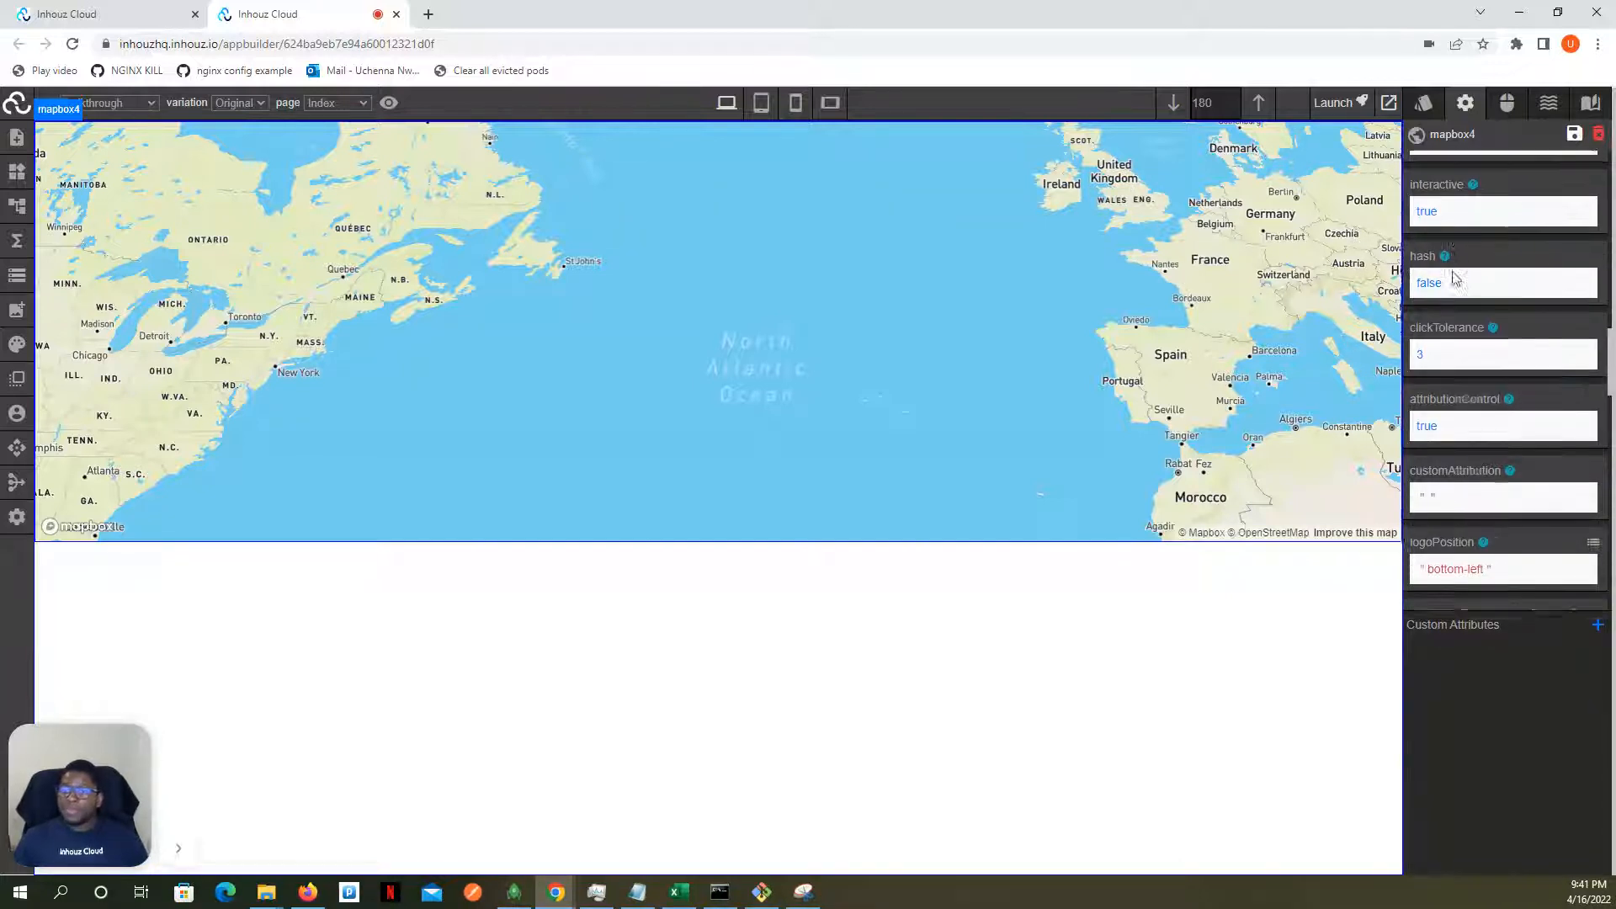
pyautogui.scroll(-2, 1453, 278)
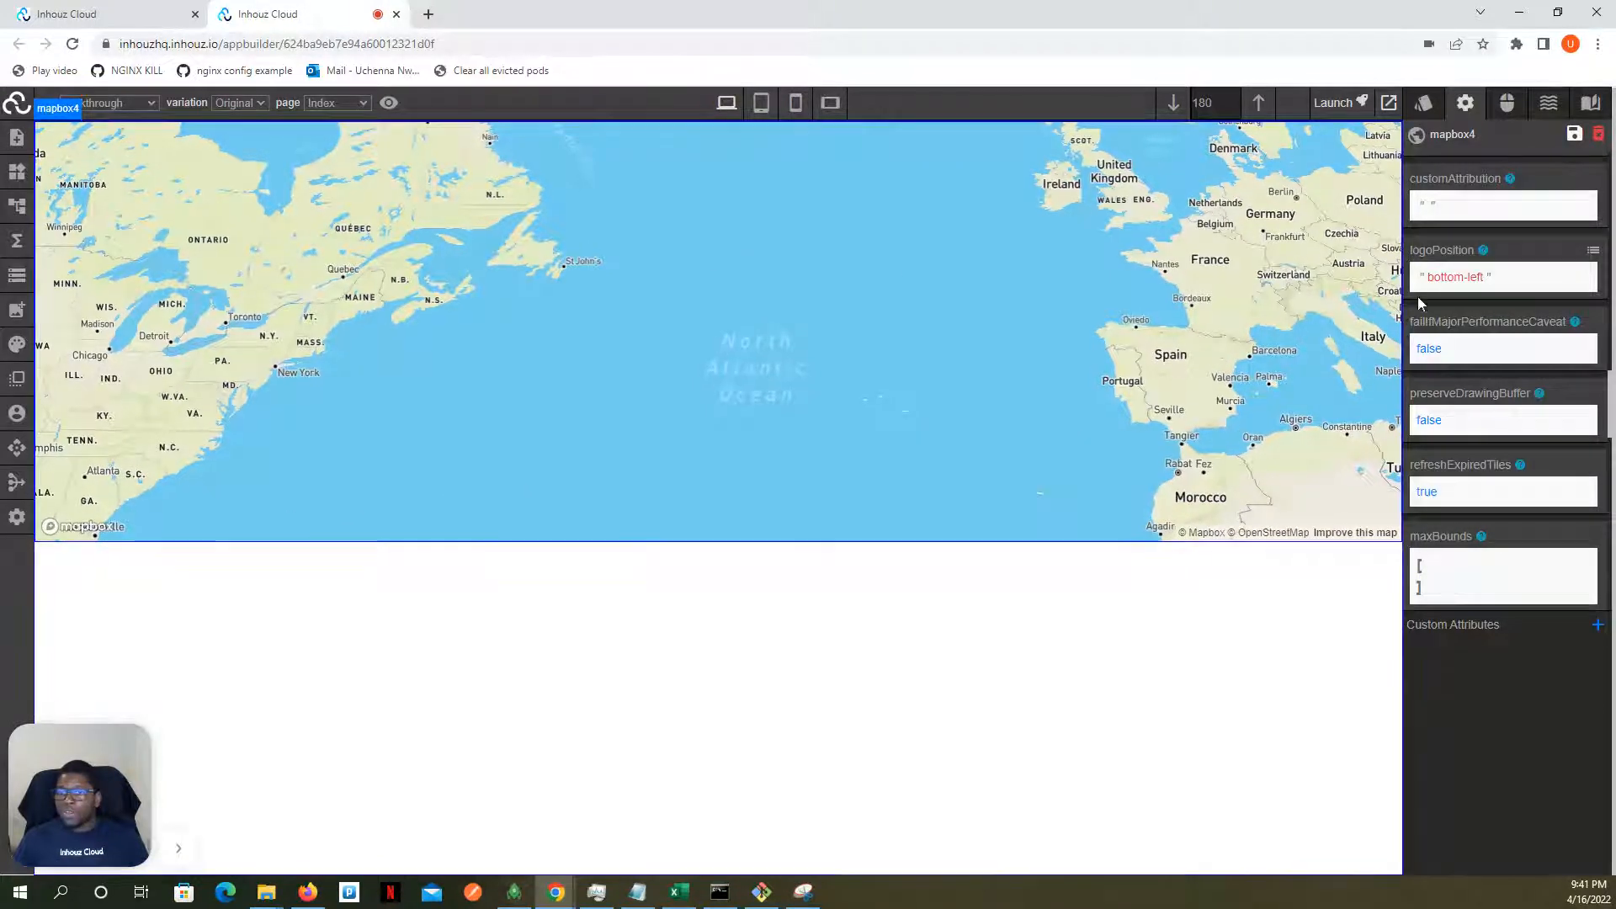
pyautogui.scroll(-3, 1458, 321)
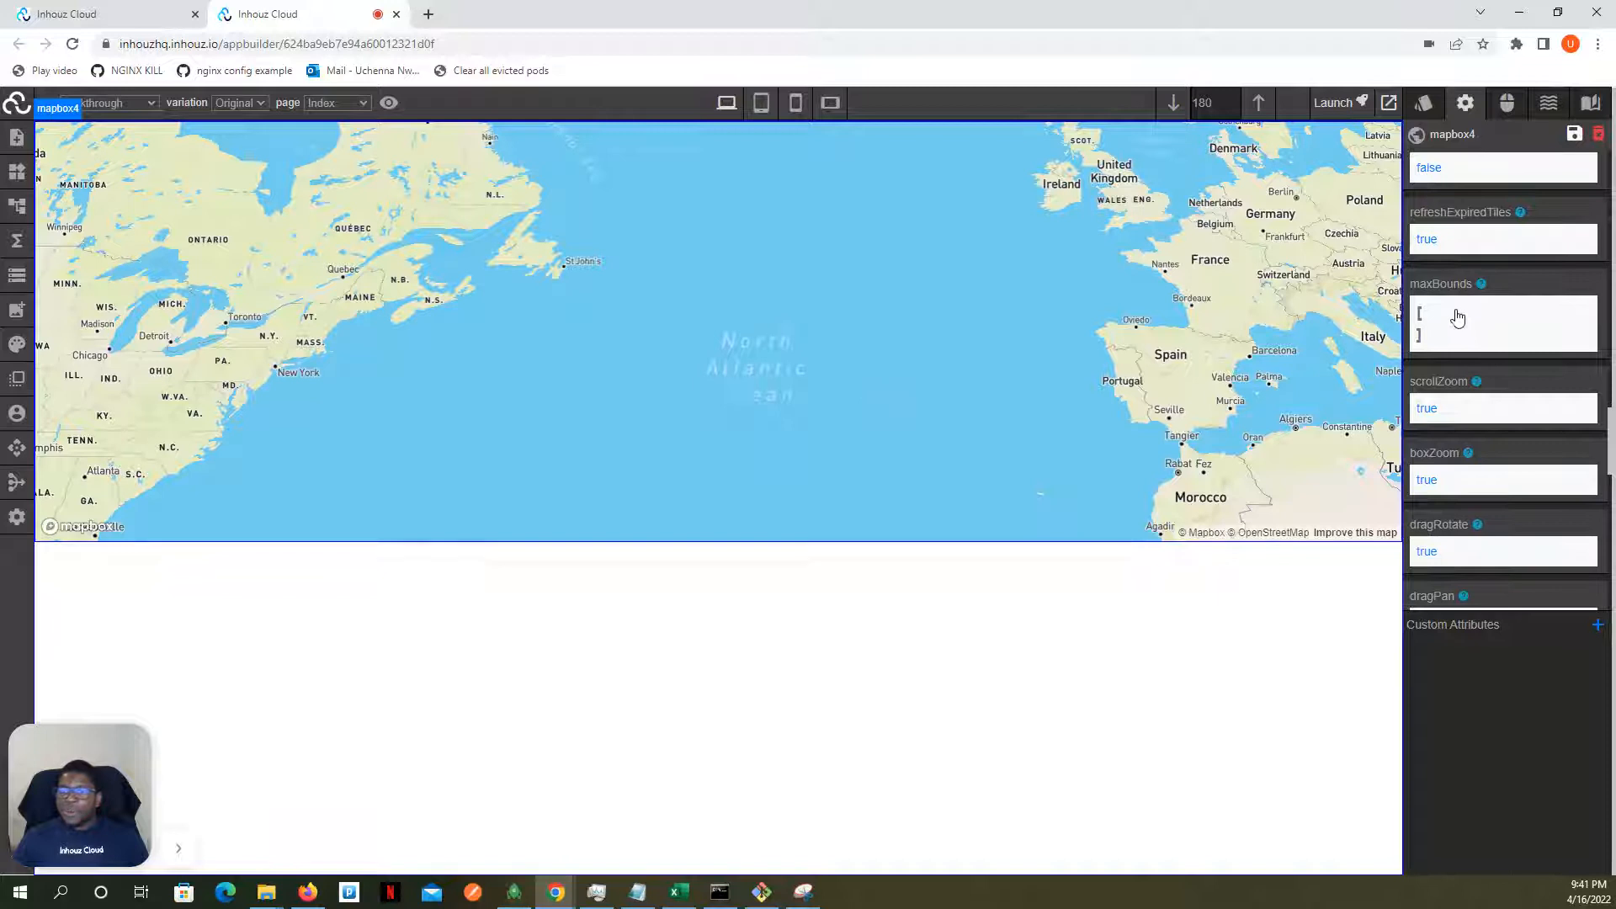
pyautogui.scroll(1, 1456, 284)
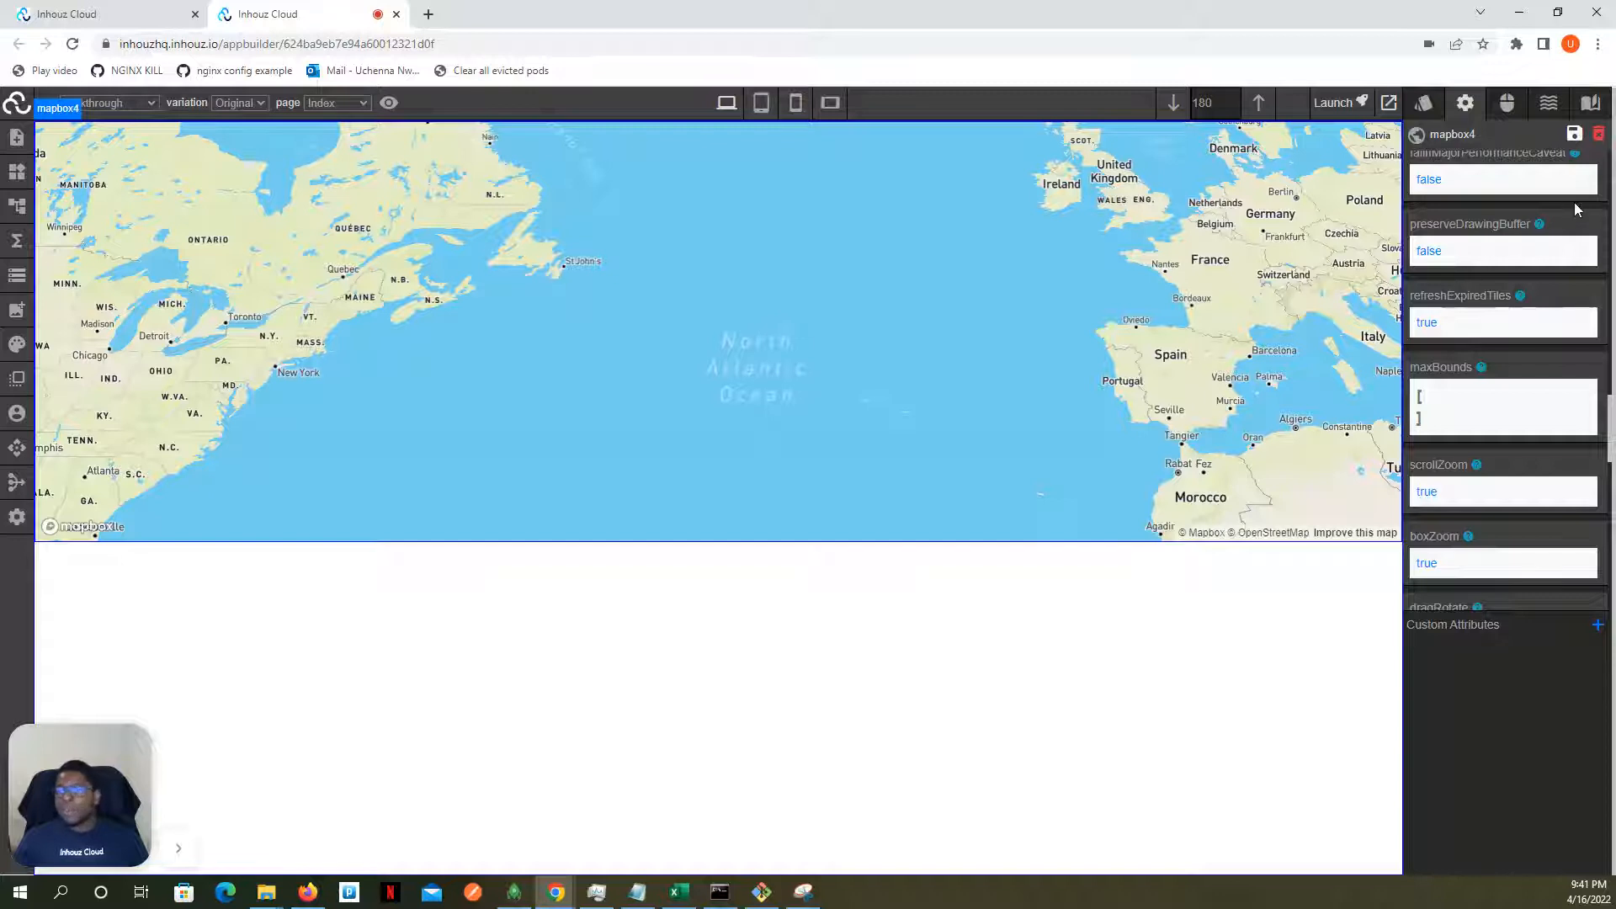
pyautogui.moveTo(1539, 228)
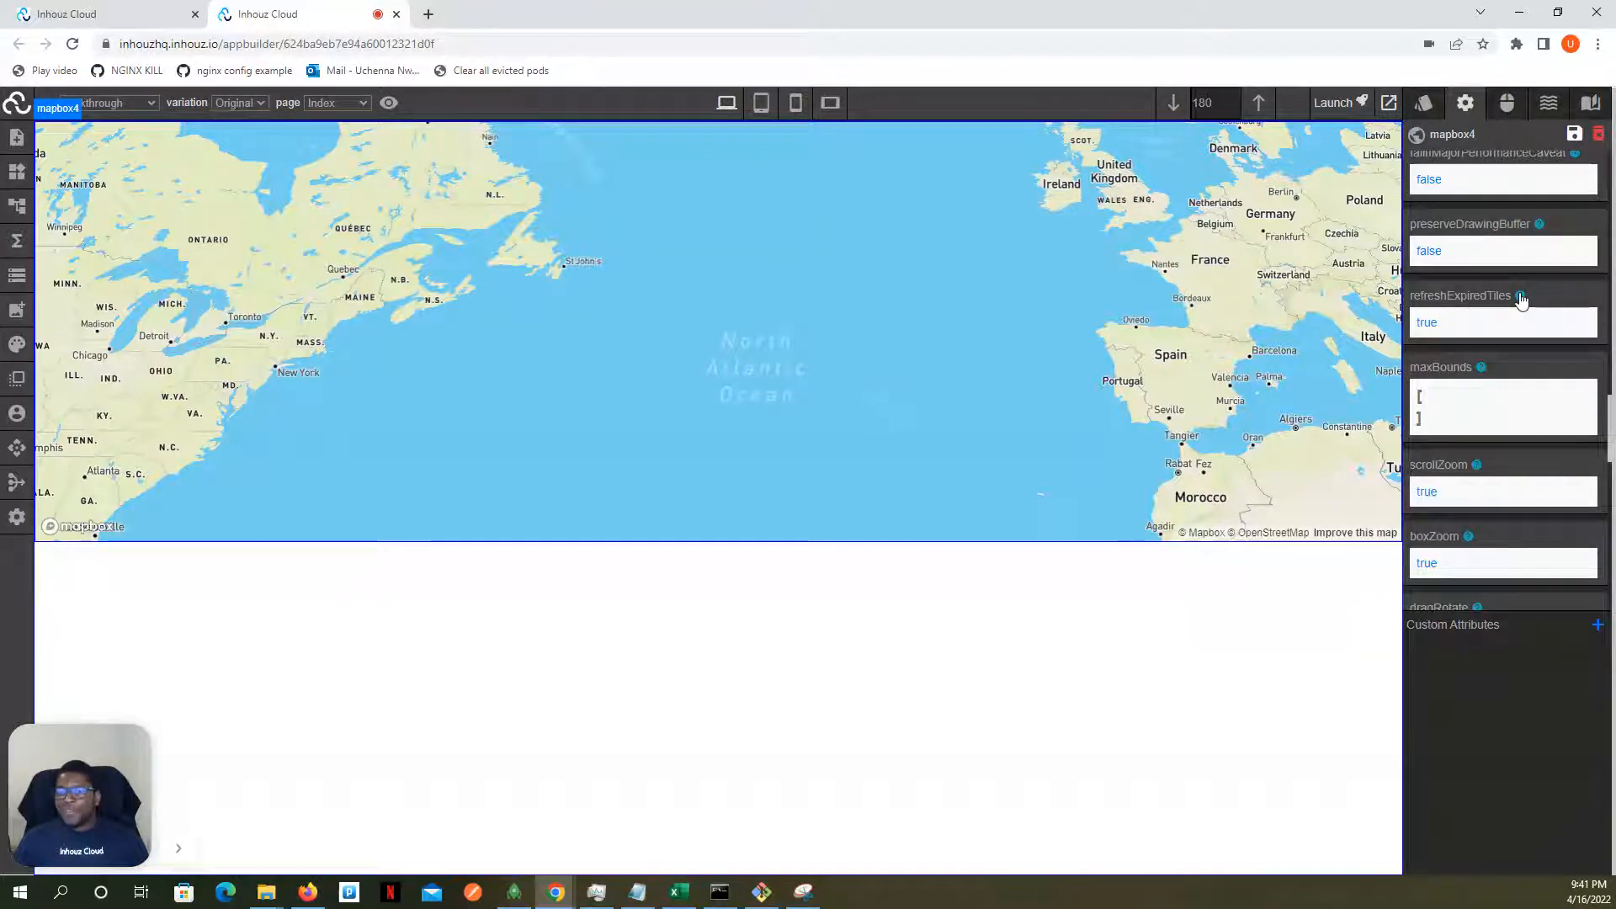
pyautogui.moveTo(1520, 299)
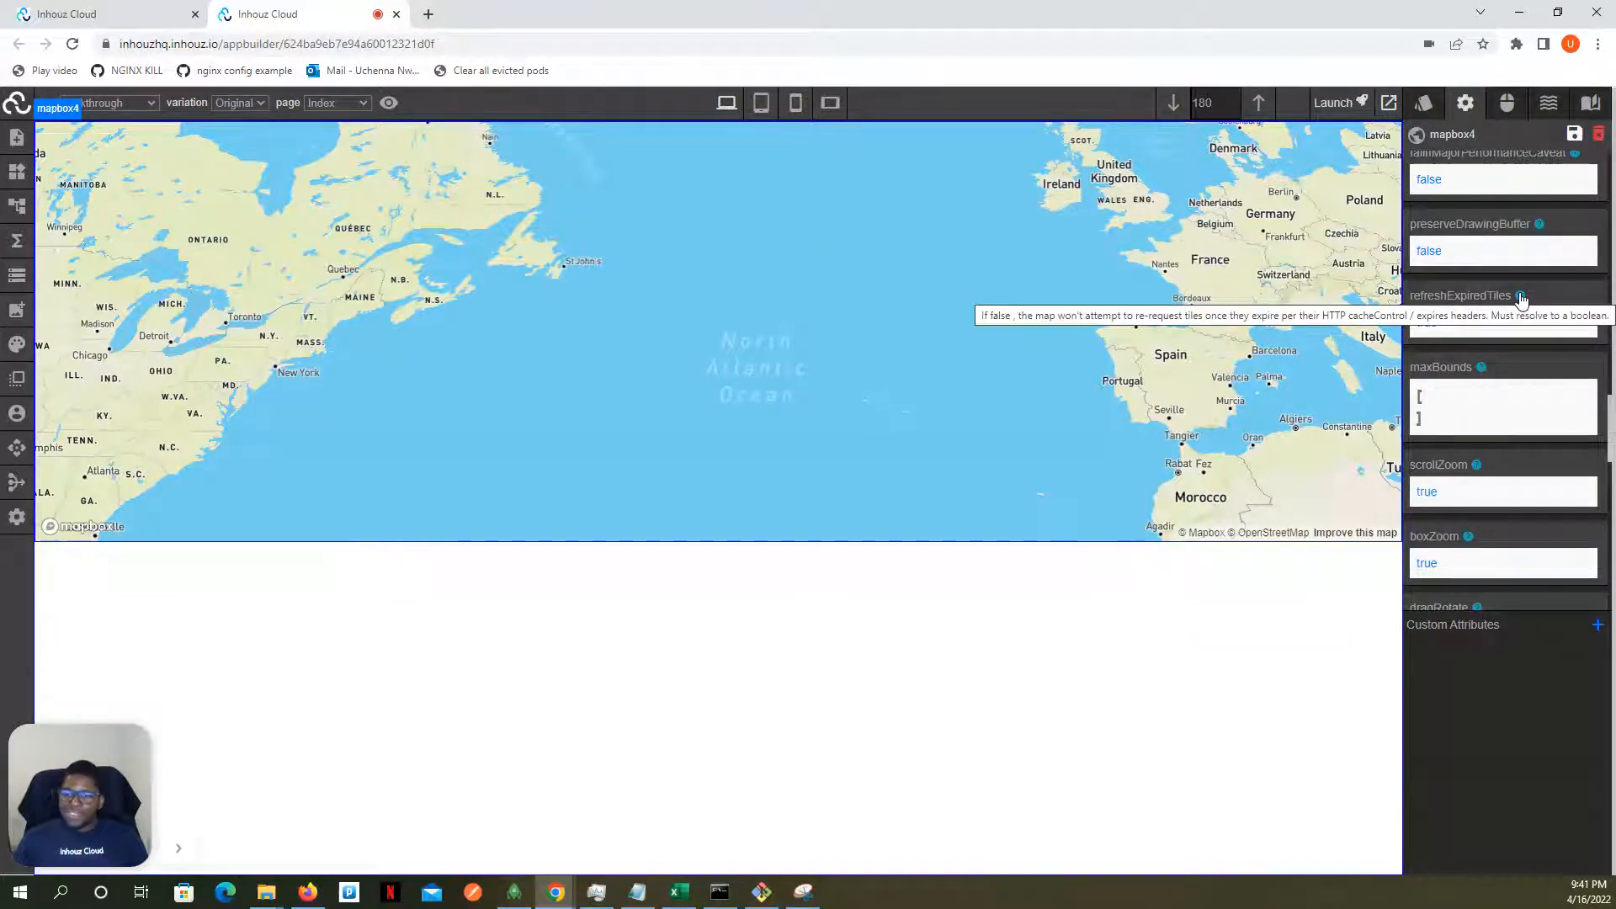
pyautogui.scroll(-2, 1506, 303)
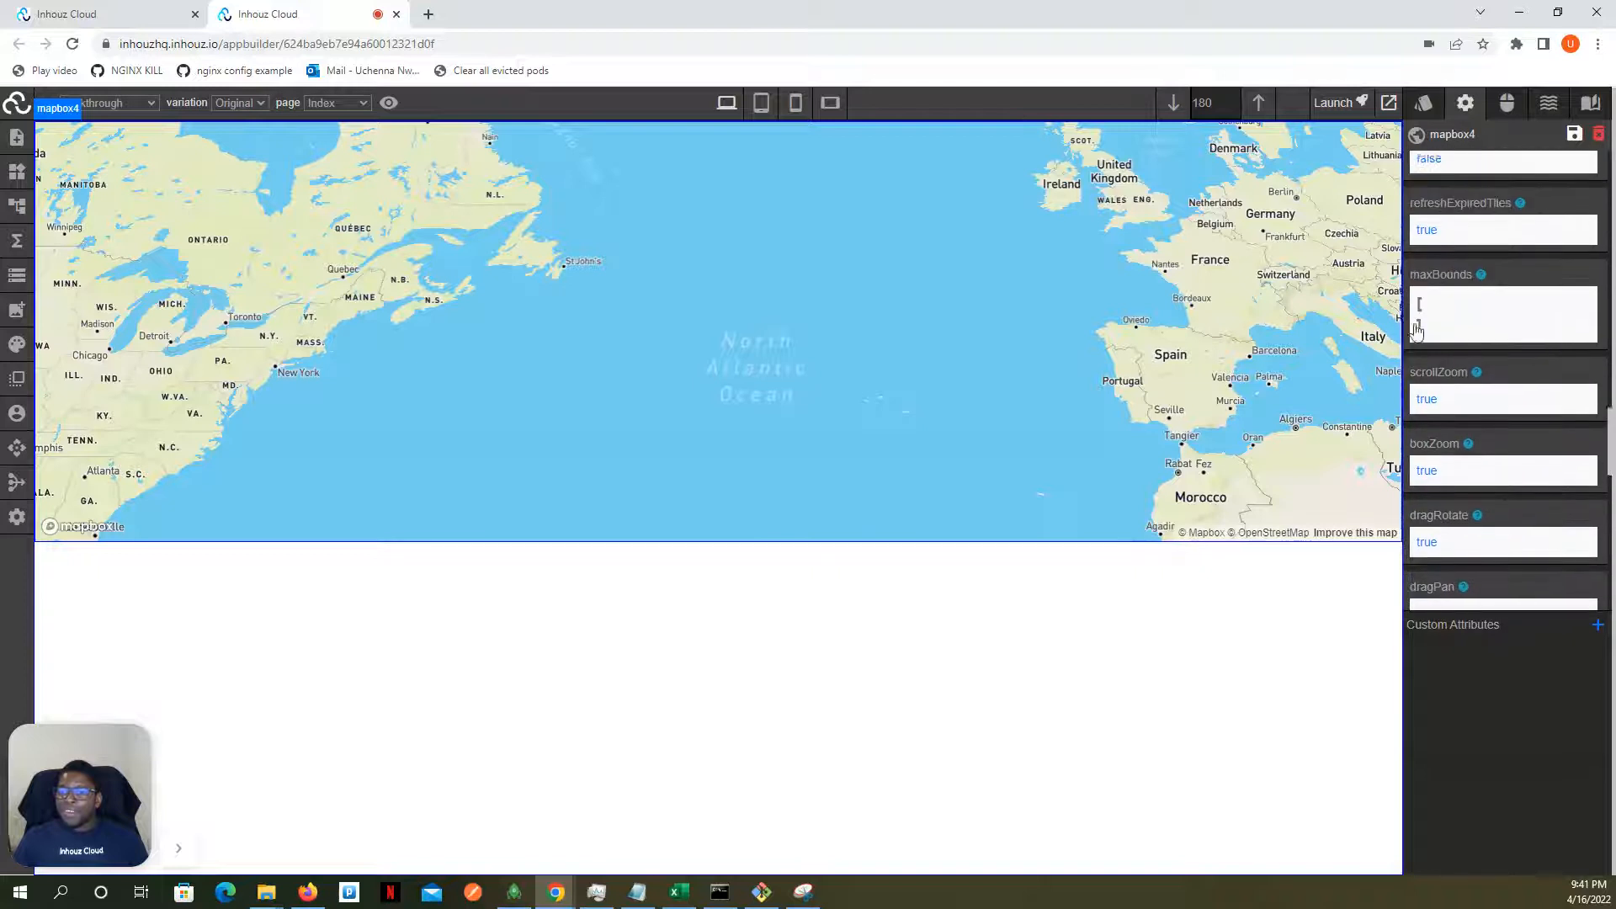
pyautogui.scroll(1, 1417, 332)
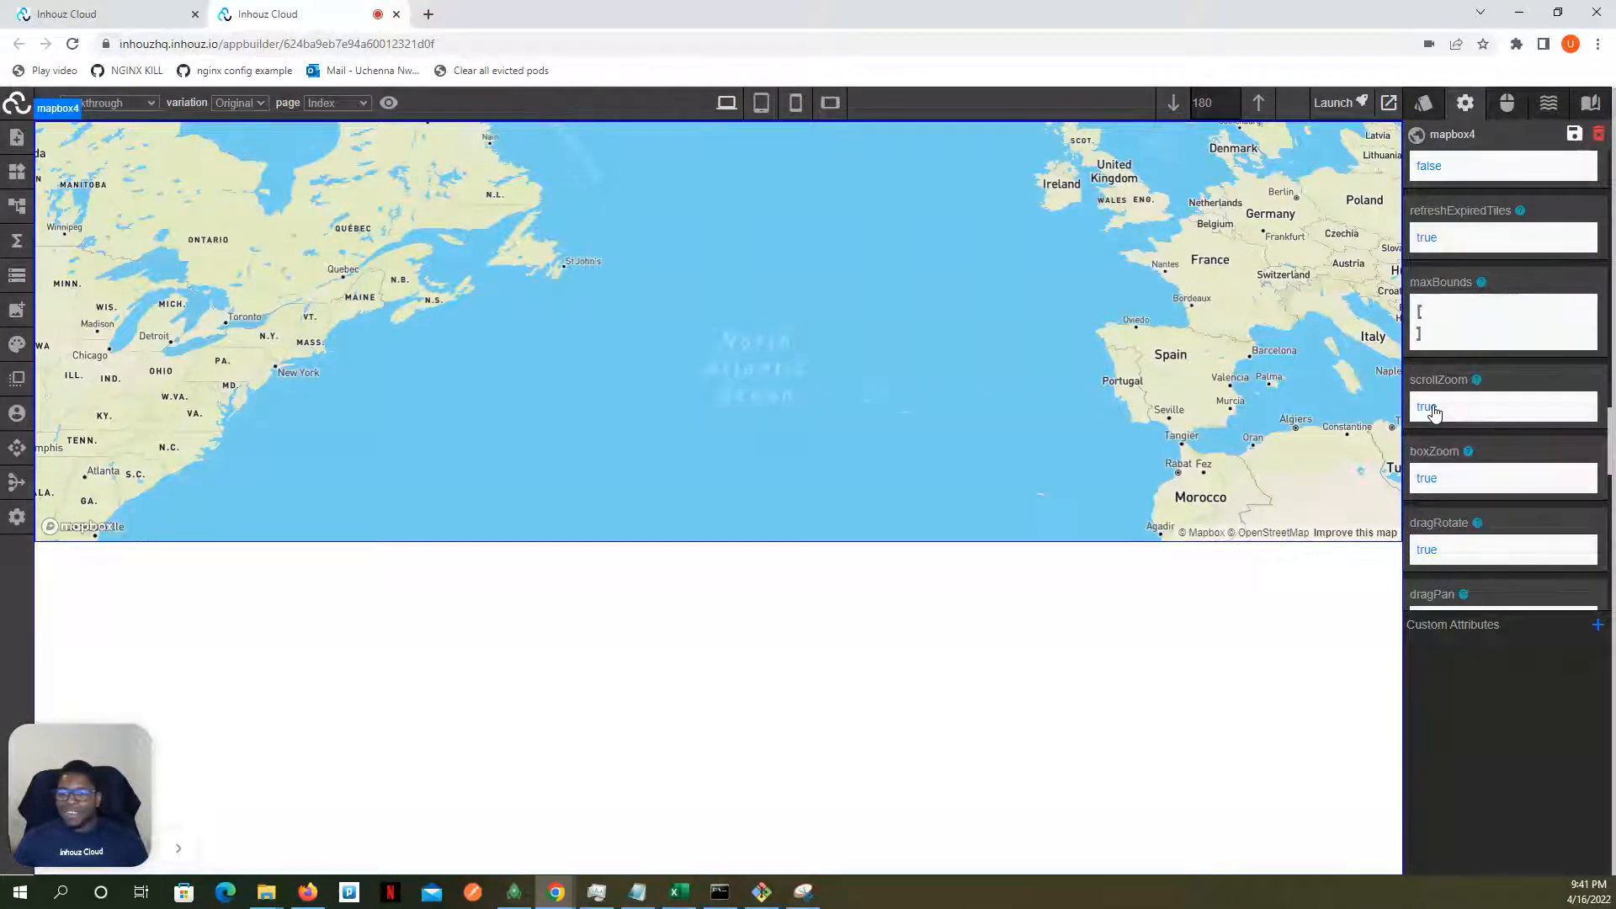
# - Switch the map's scrollZoom attribute off and back on, and test zooming the map out
pyautogui.click(1433, 413)
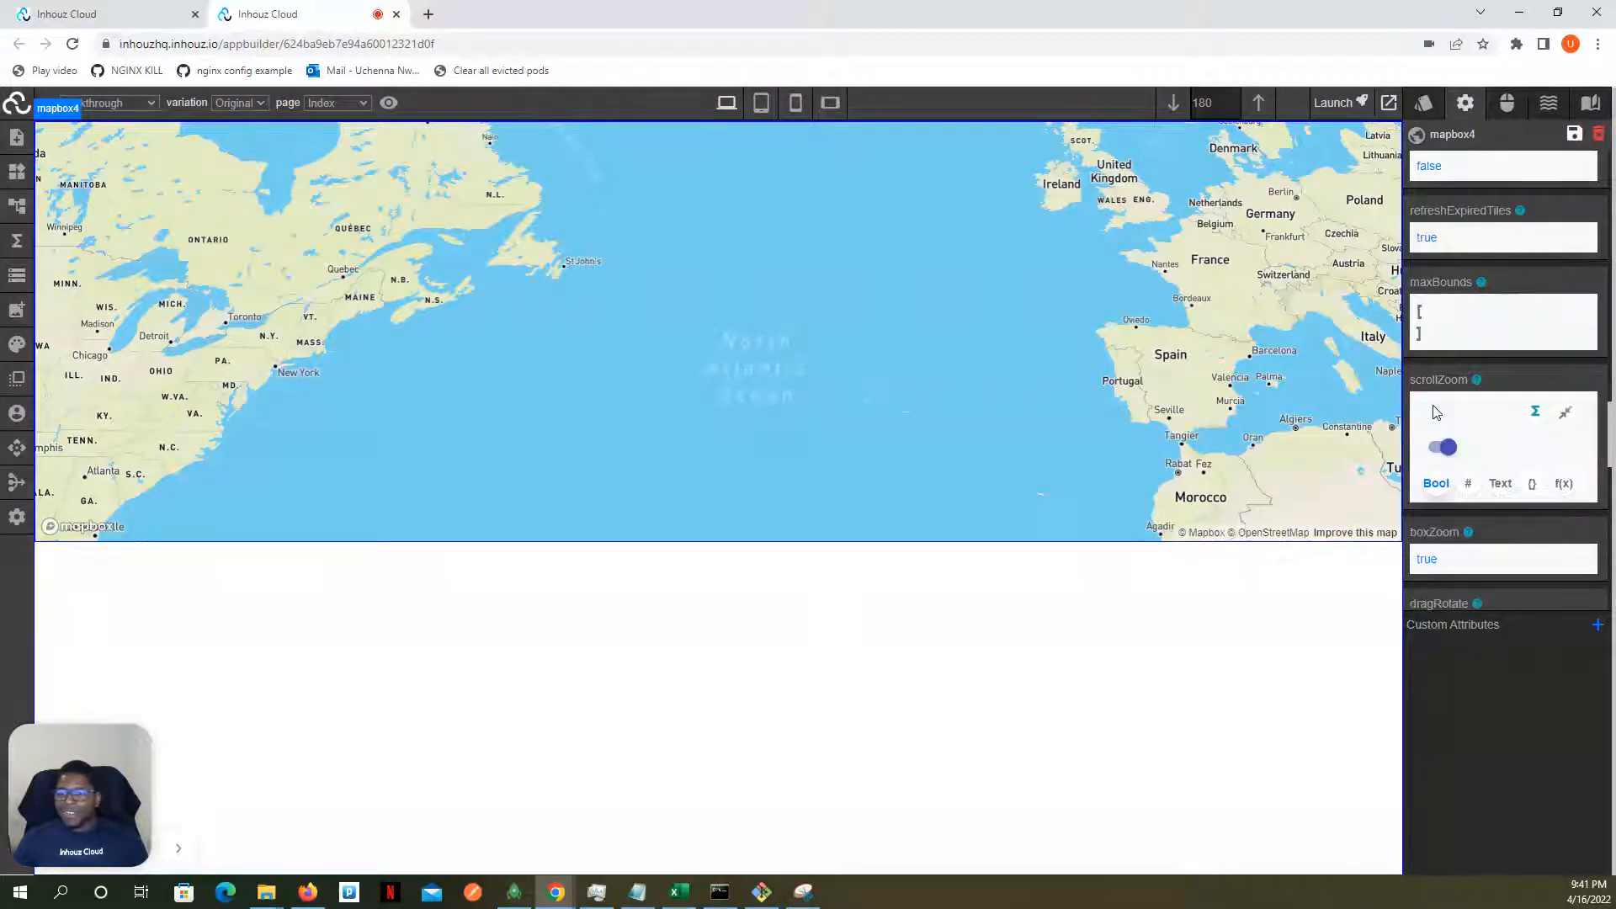
pyautogui.click(1441, 449)
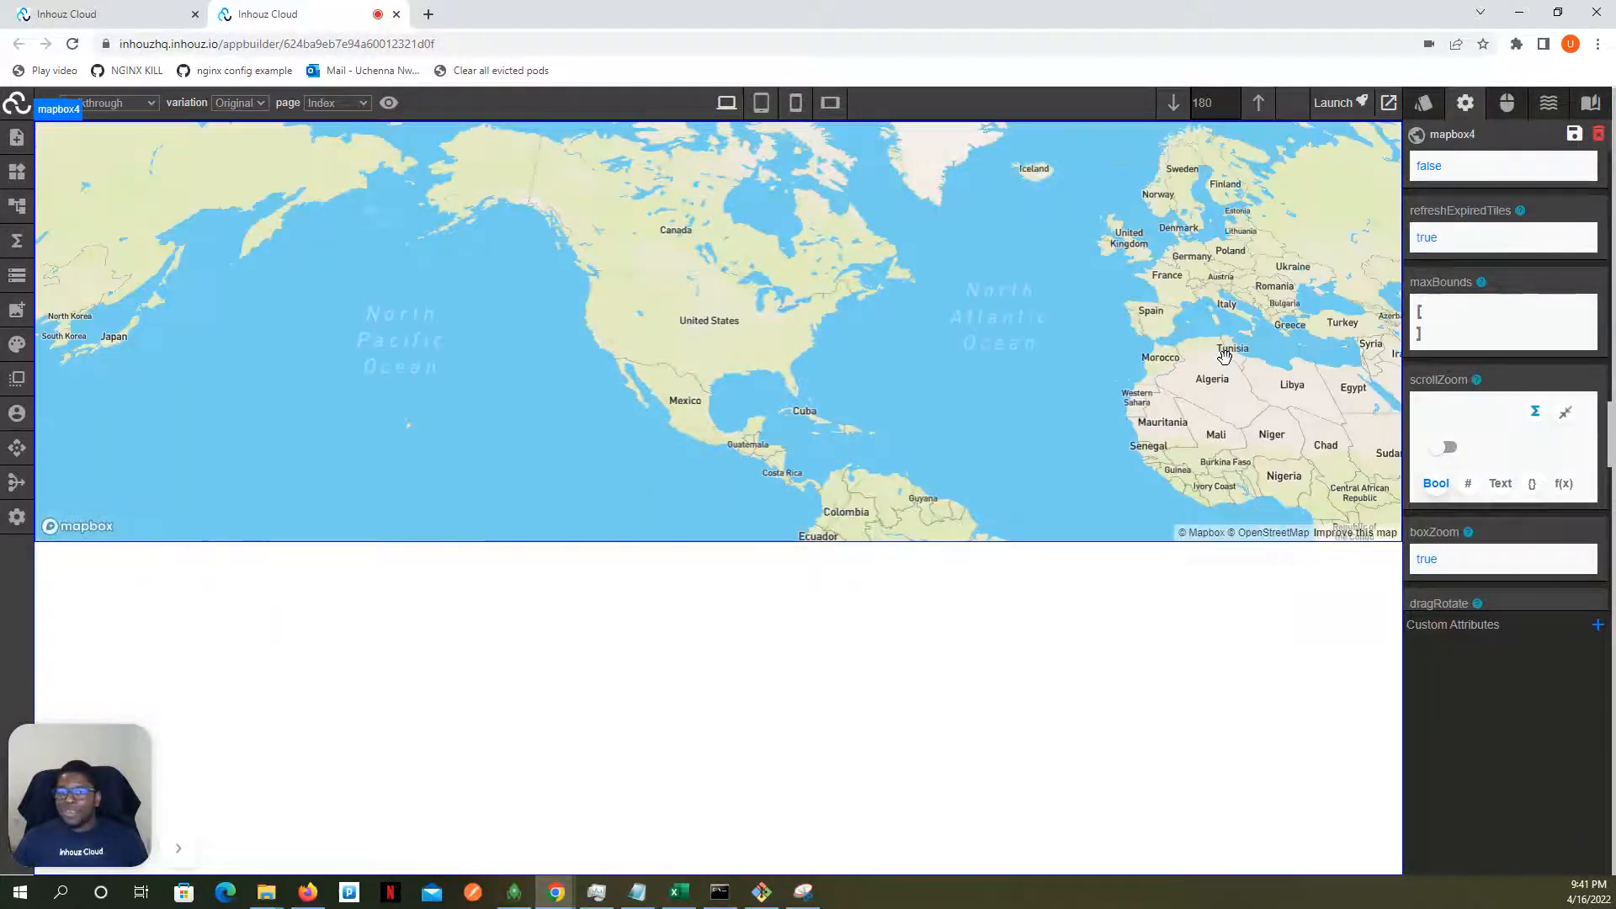
pyautogui.click(1443, 448)
pyautogui.scroll(-3, 1271, 373)
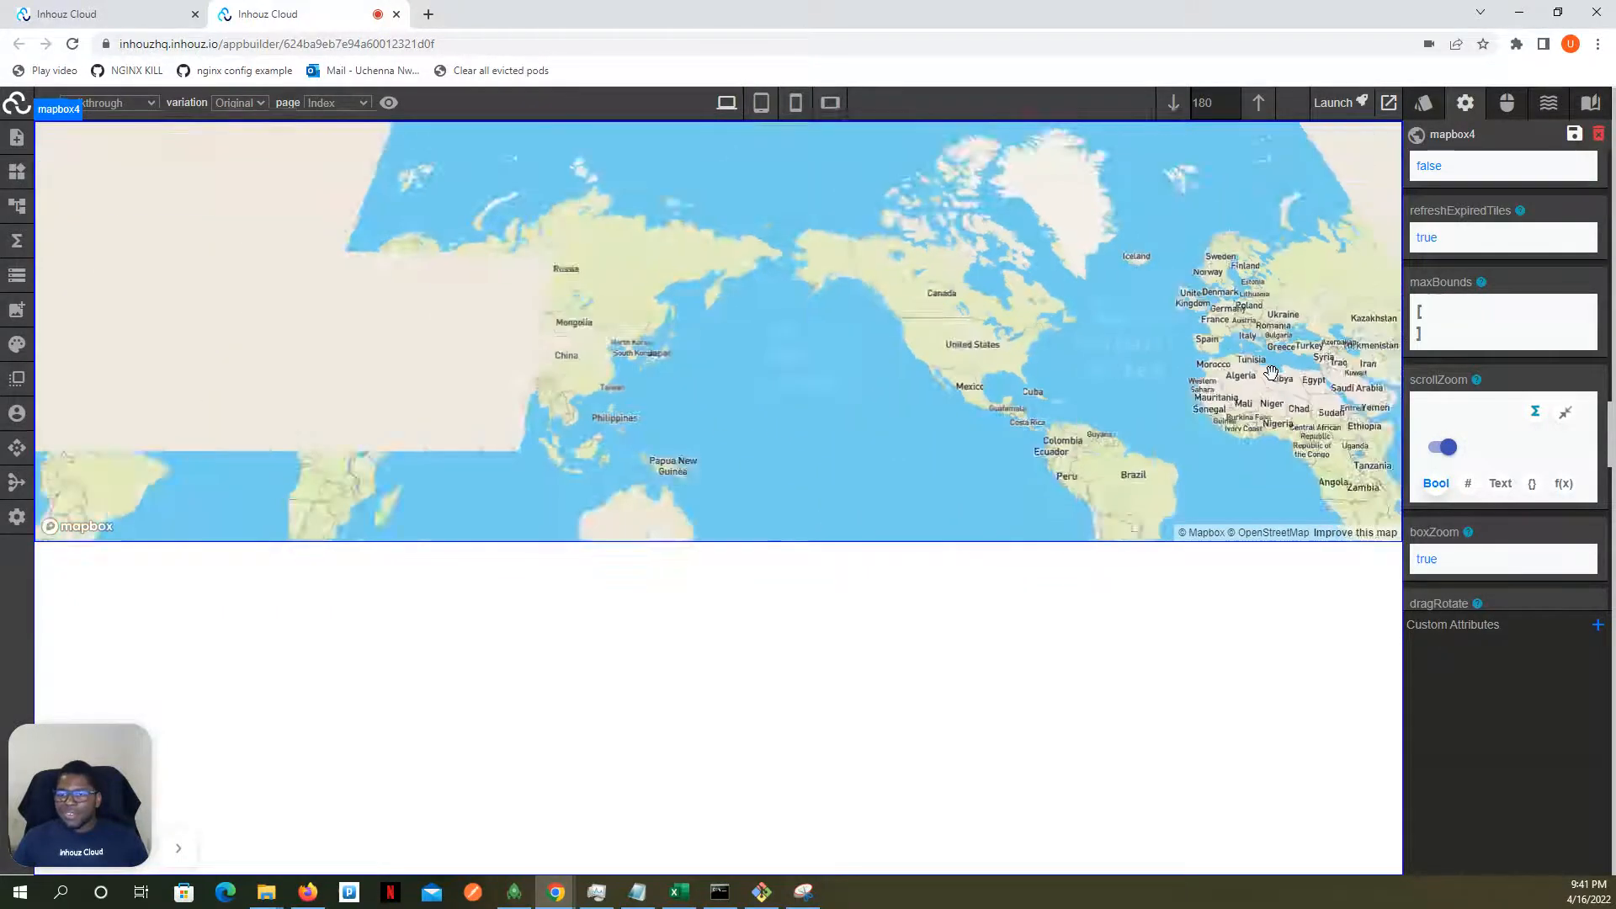
# - Switch the map's renderWorldCopies attribute off and test zooming the map out and in on the canvas
pyautogui.scroll(-1, 1449, 411)
pyautogui.scroll(-5, 1449, 411)
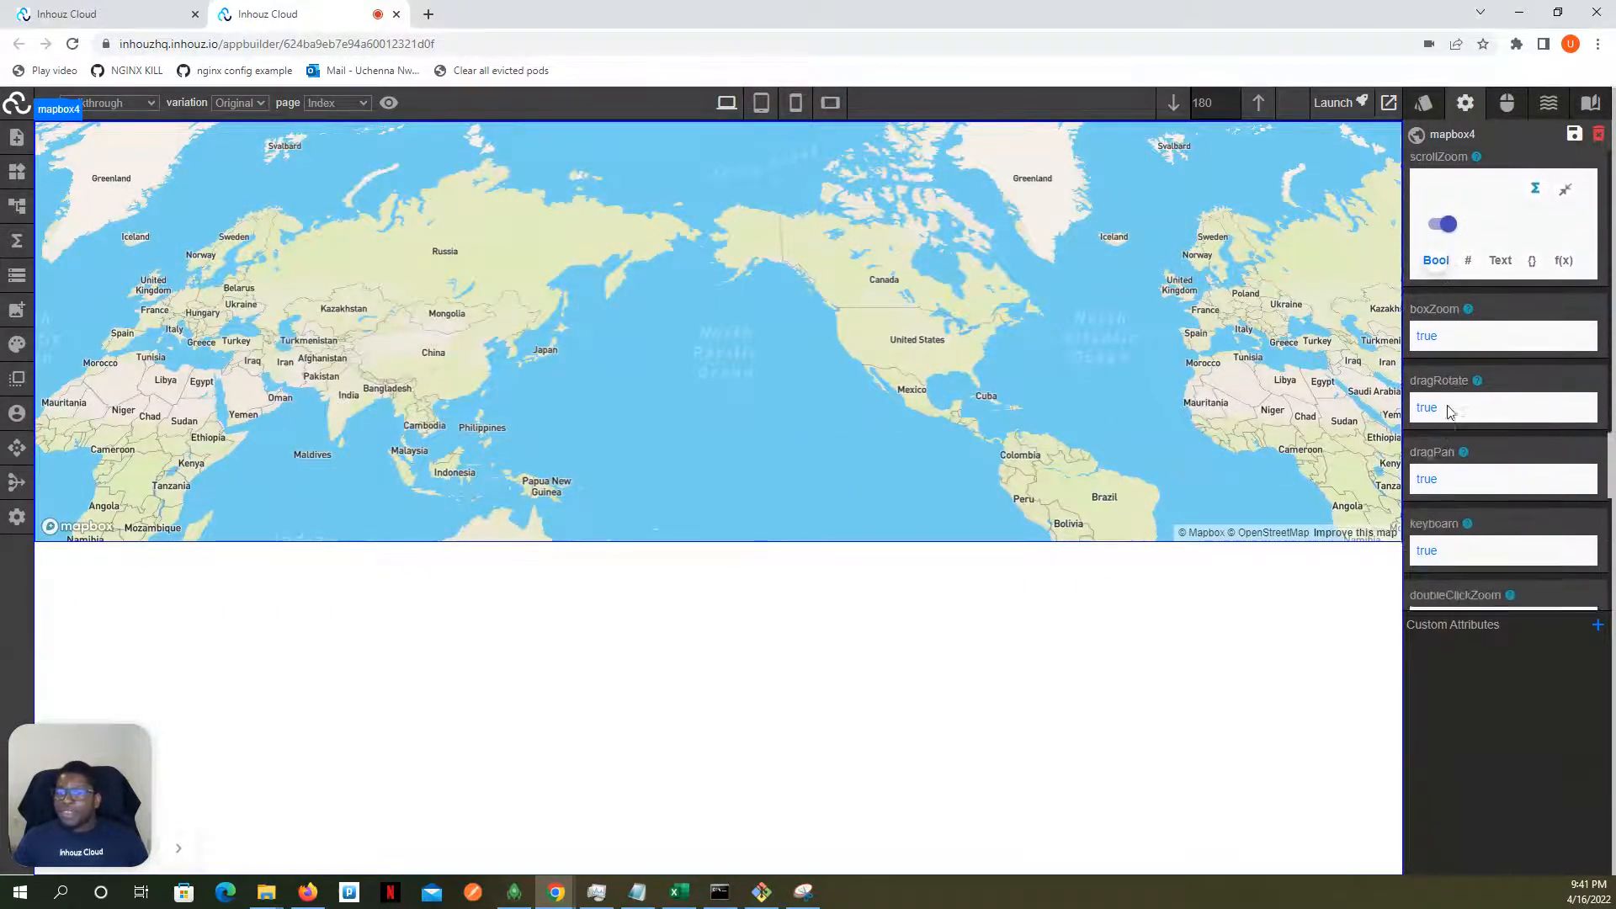
pyautogui.scroll(-5, 1450, 411)
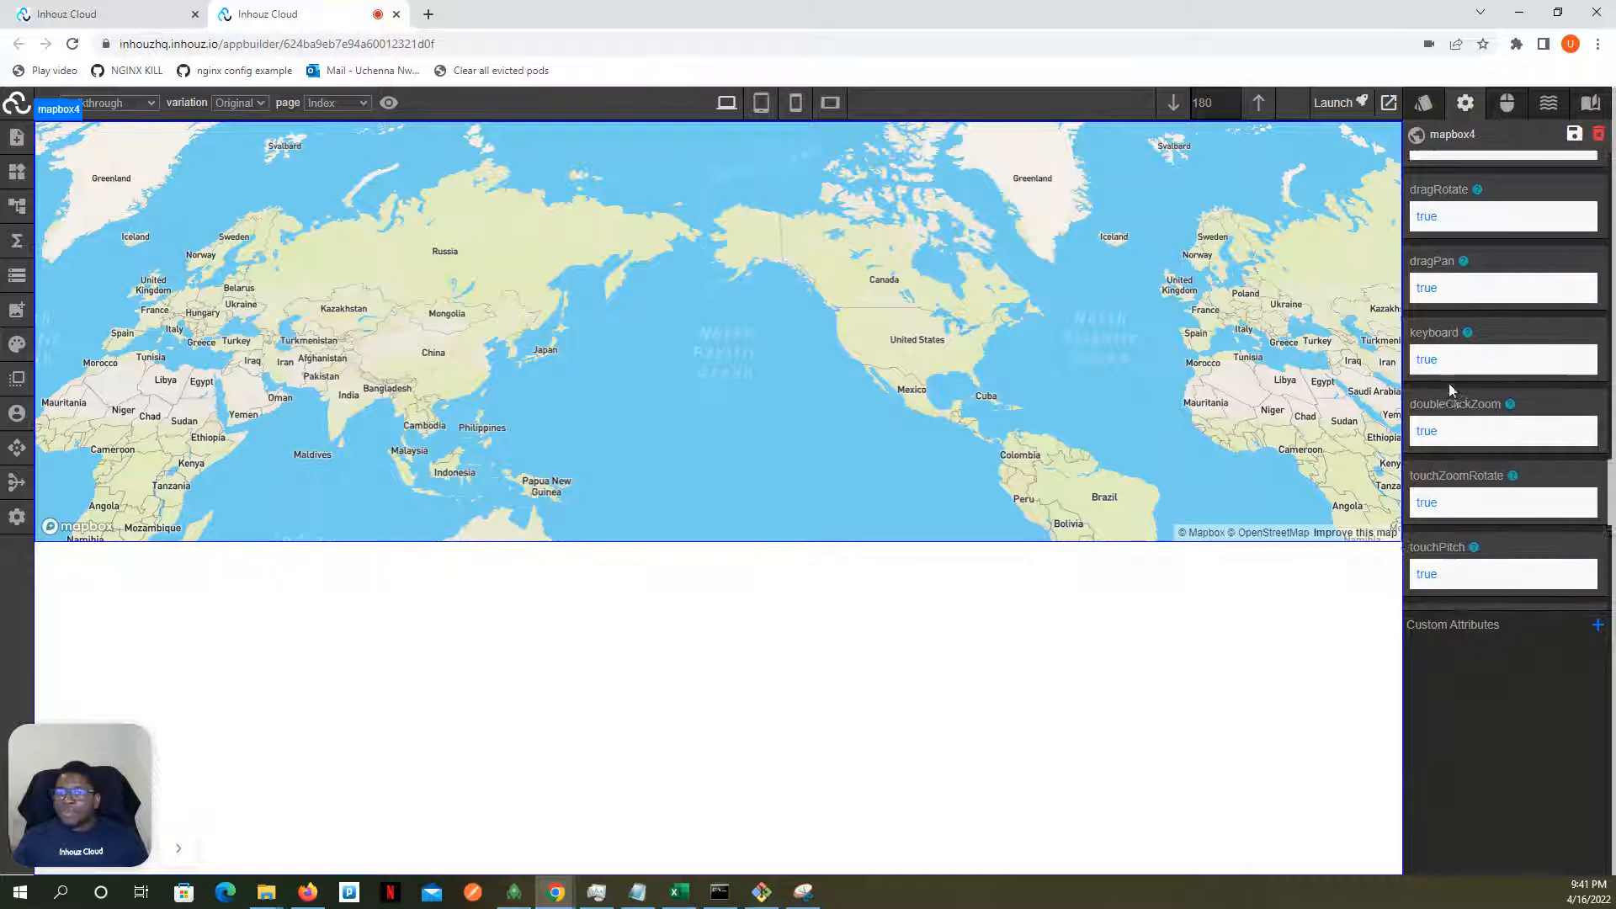
pyautogui.scroll(-4, 1449, 370)
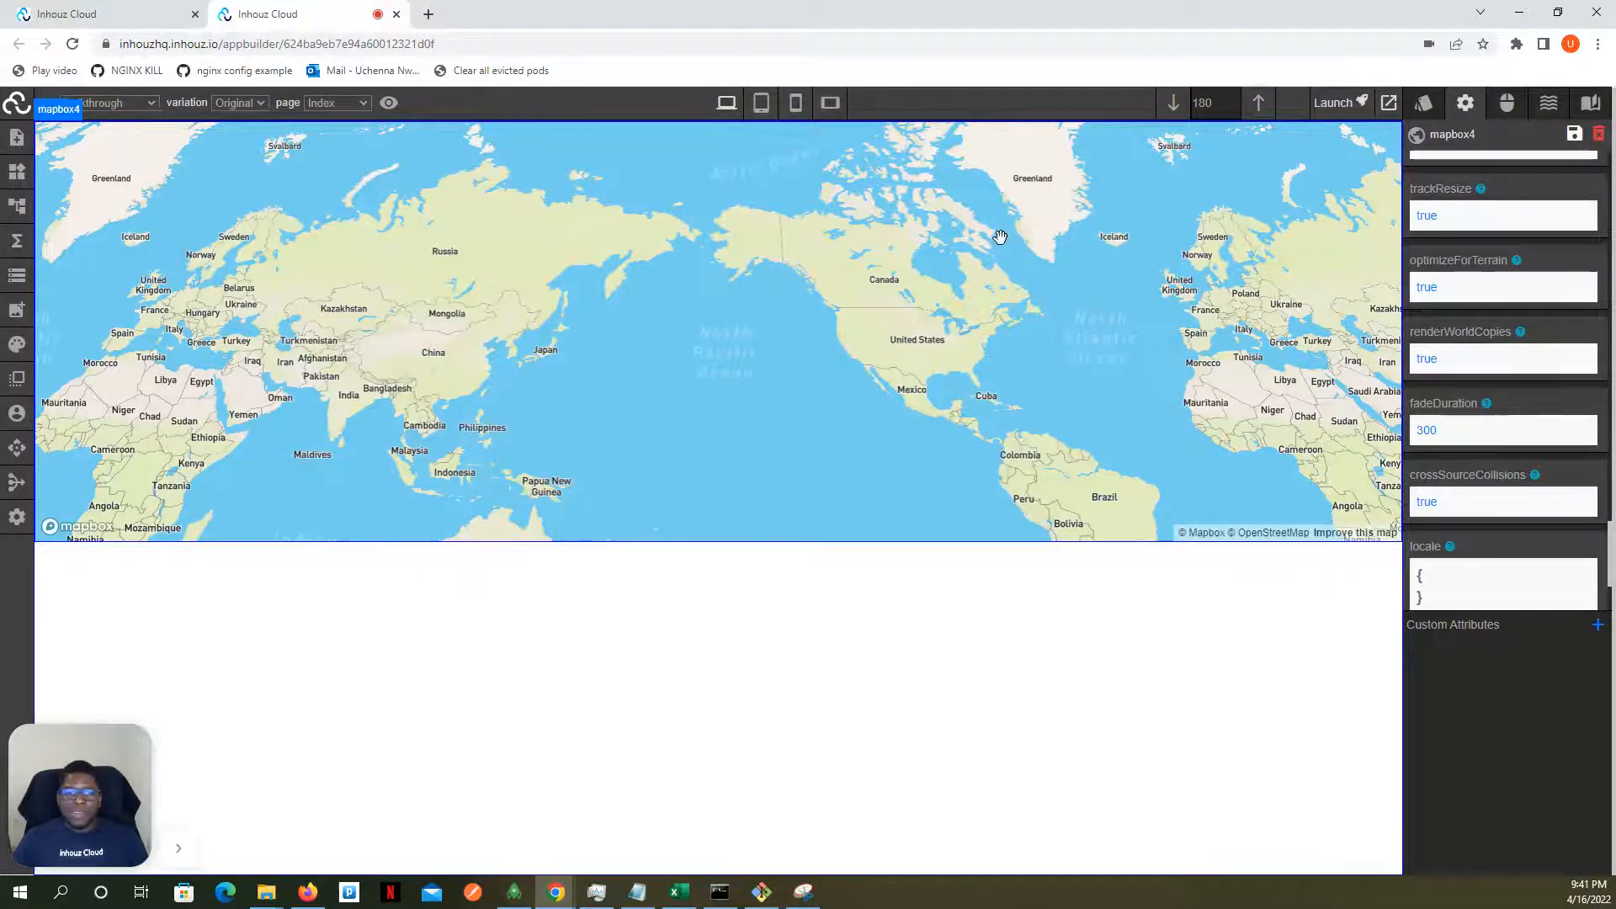
pyautogui.scroll(-4, 1000, 240)
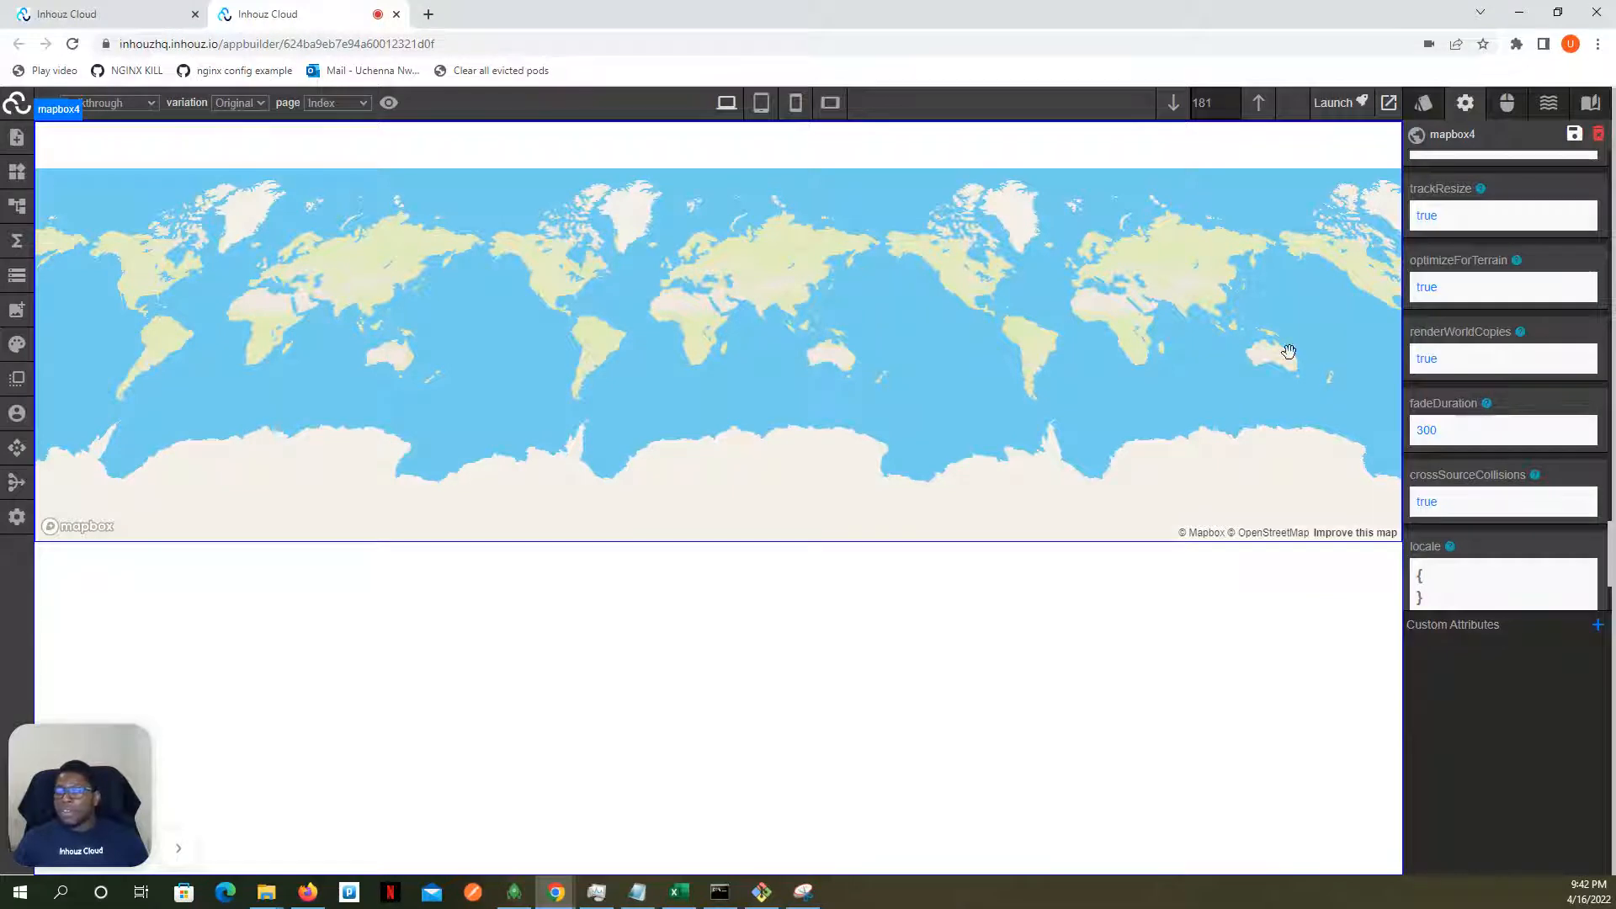
pyautogui.click(1430, 362)
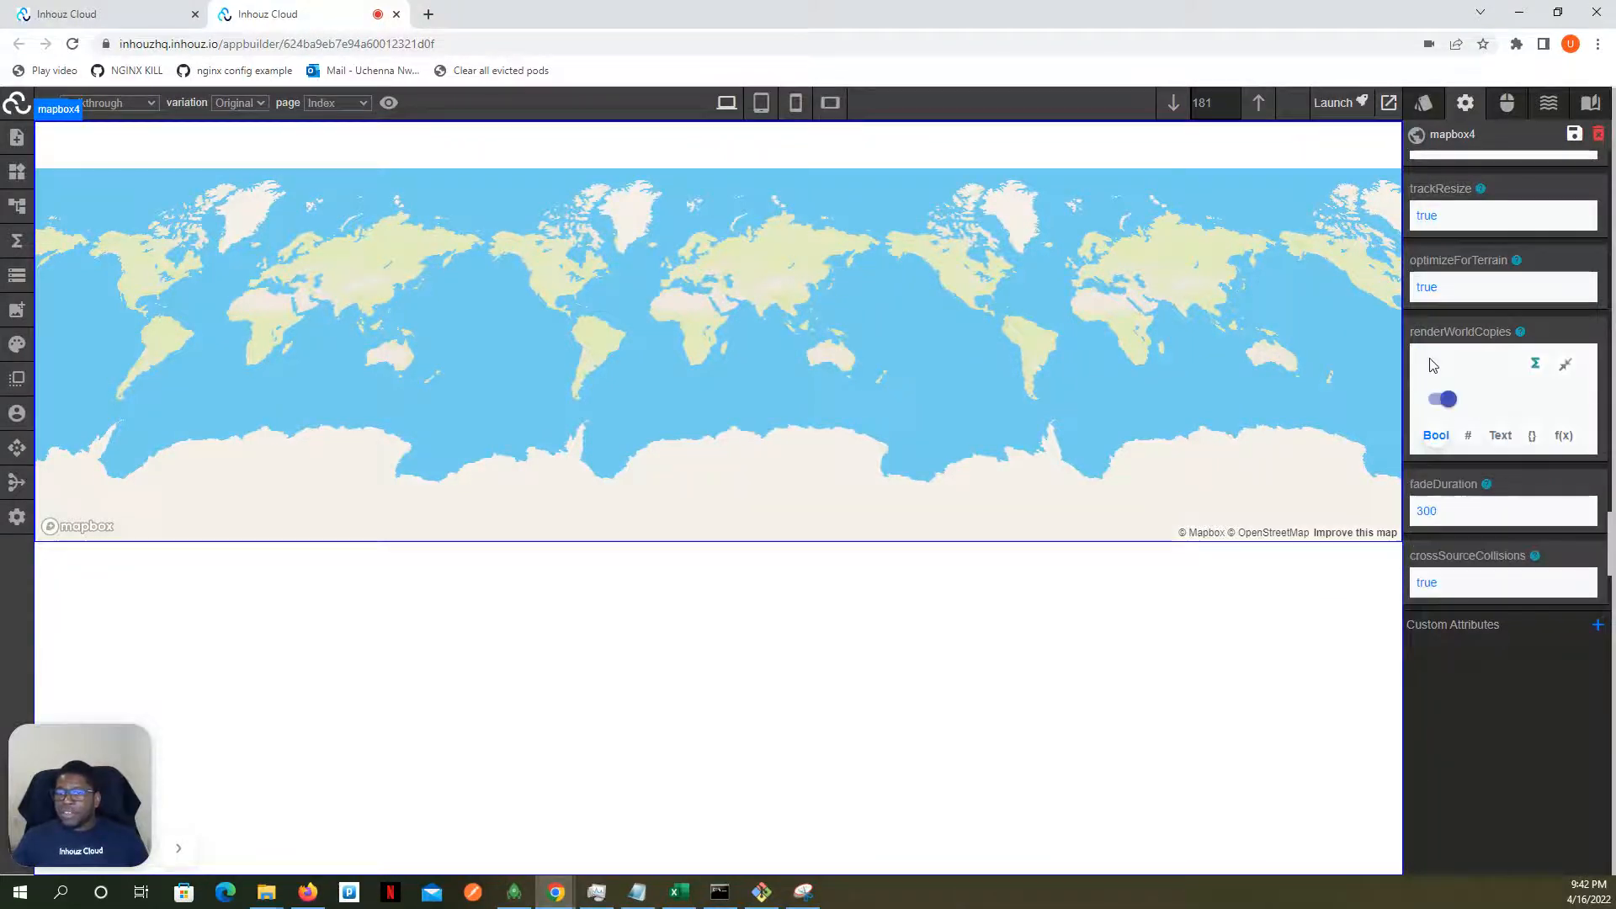
pyautogui.click(1443, 399)
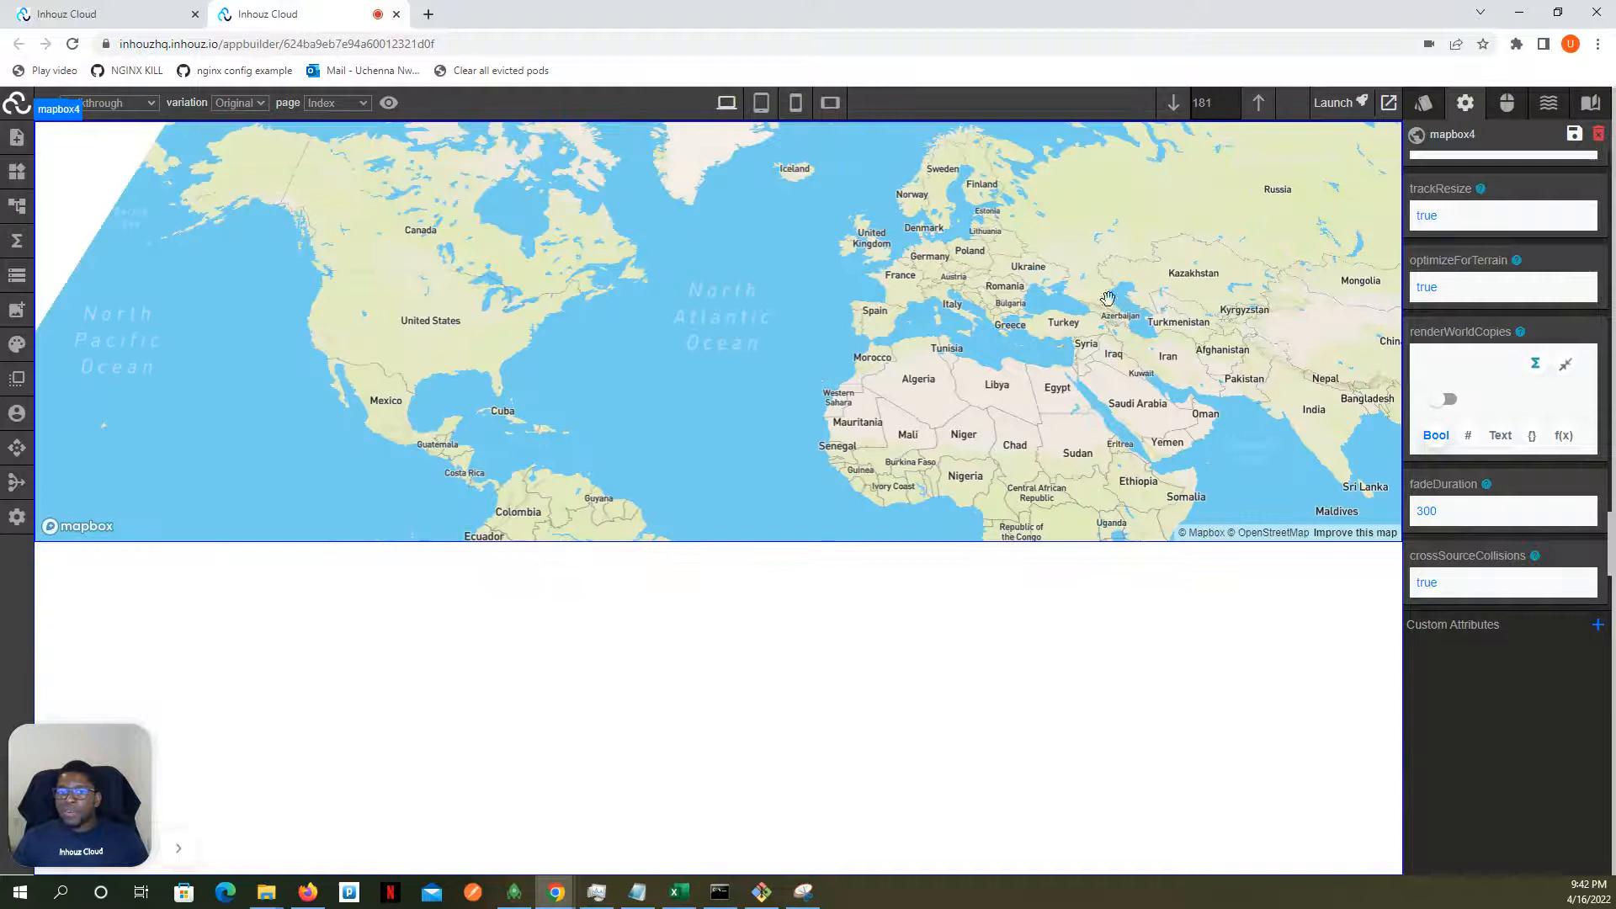
pyautogui.scroll(-3, 1071, 279)
pyautogui.scroll(3, 1071, 277)
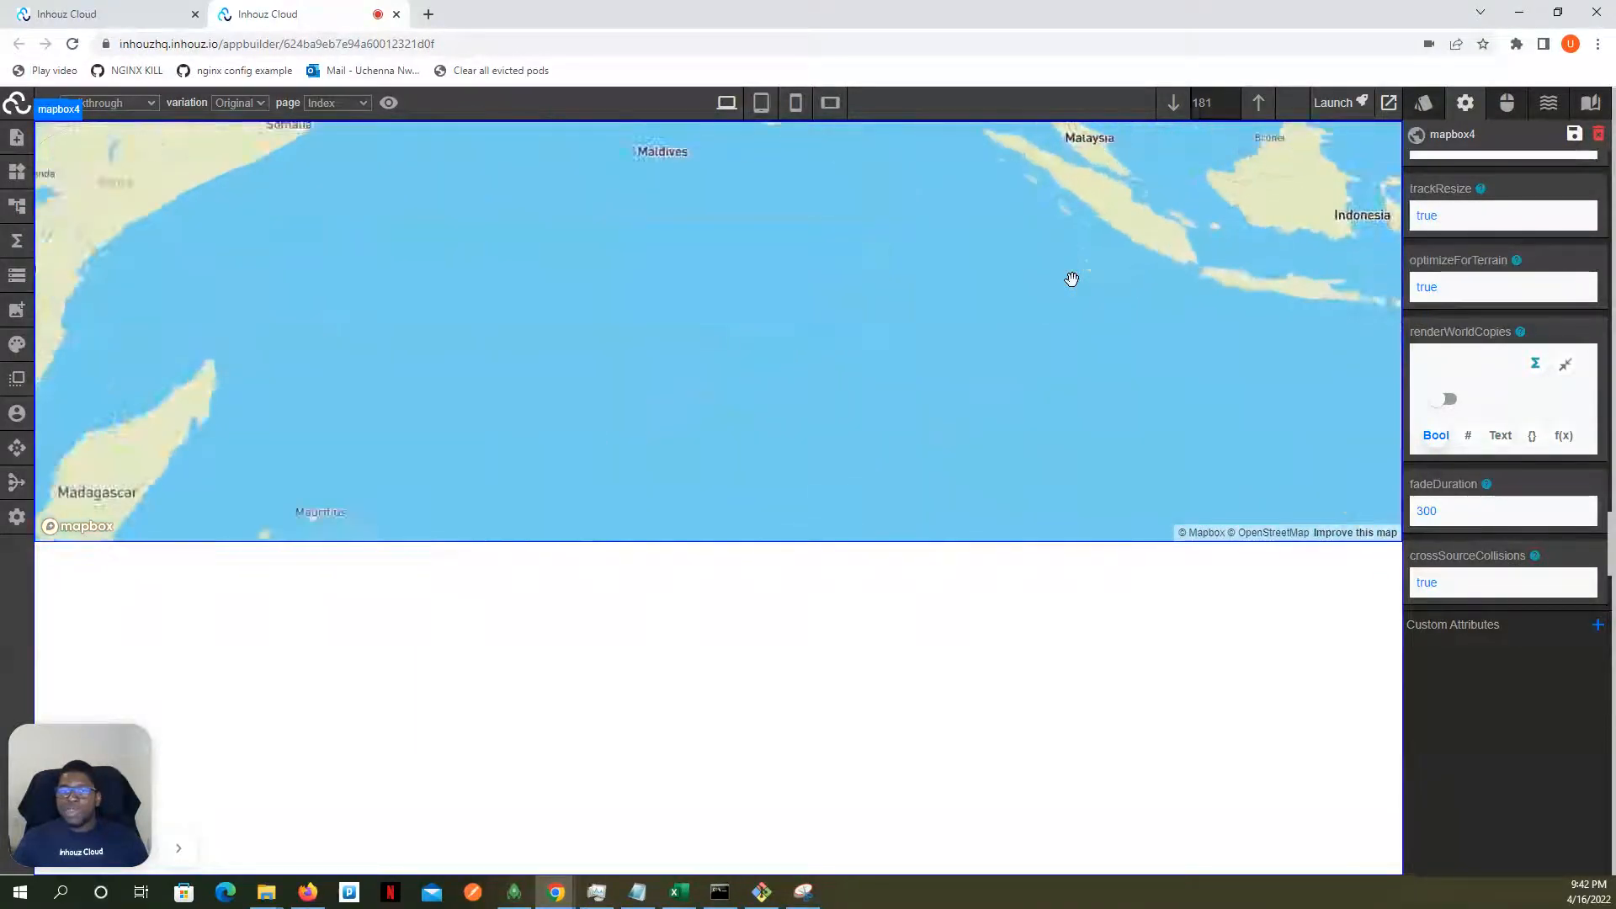
pyautogui.scroll(-3, 1071, 276)
# - Switch the map's renderWorldCopies attribute back on, test zooming the map again, and exit the attribute's edit mode
pyautogui.click(1444, 401)
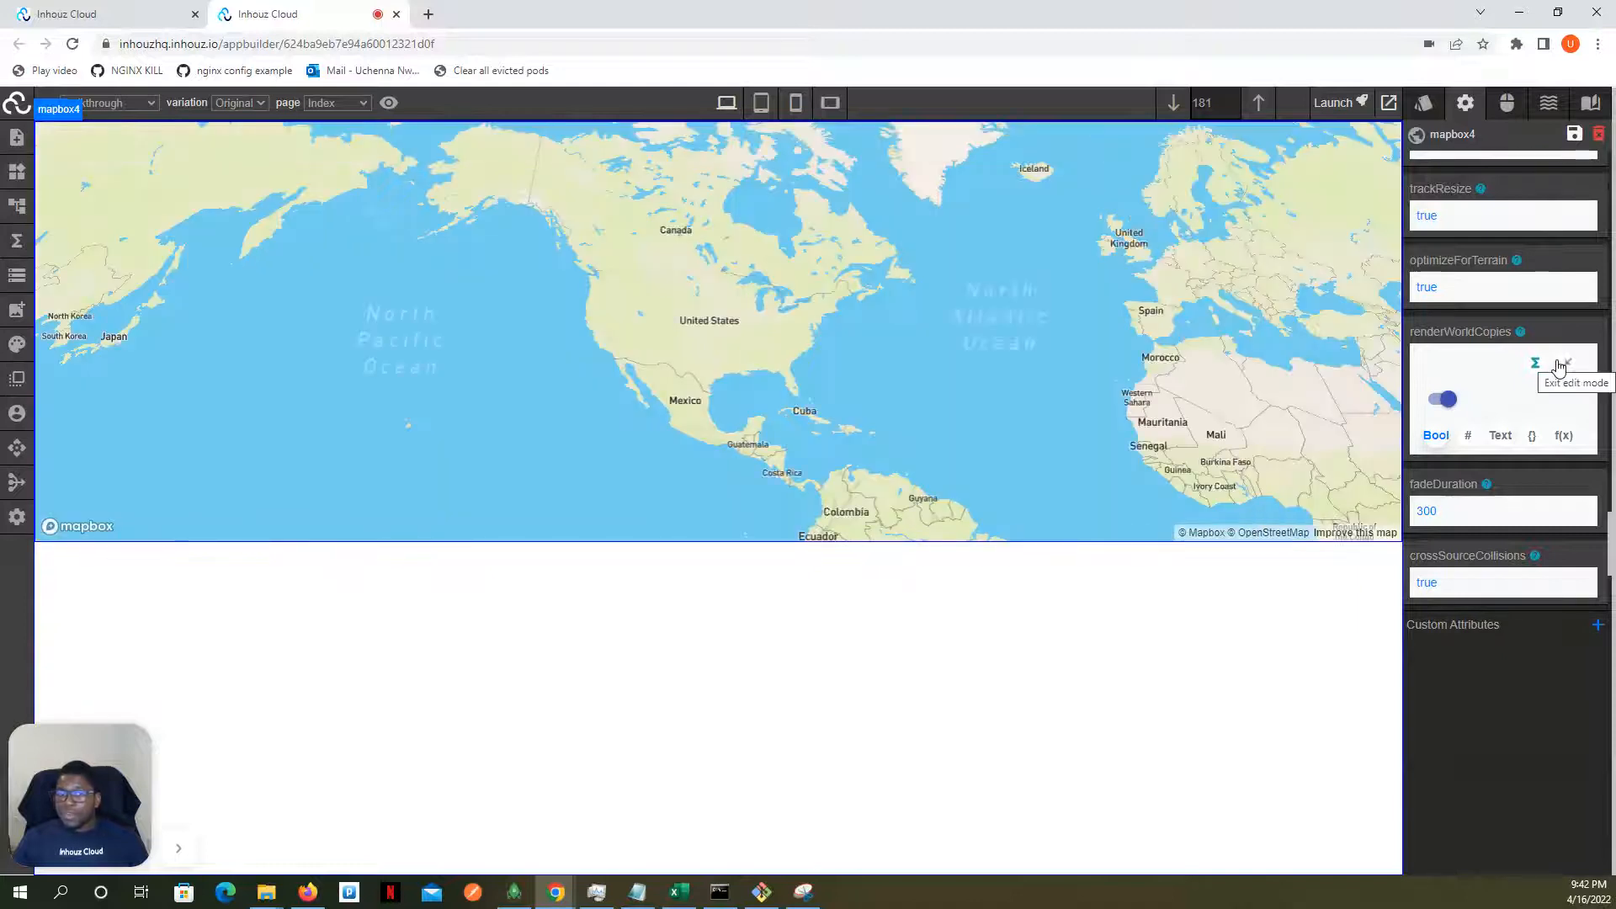
pyautogui.scroll(-3, 1147, 325)
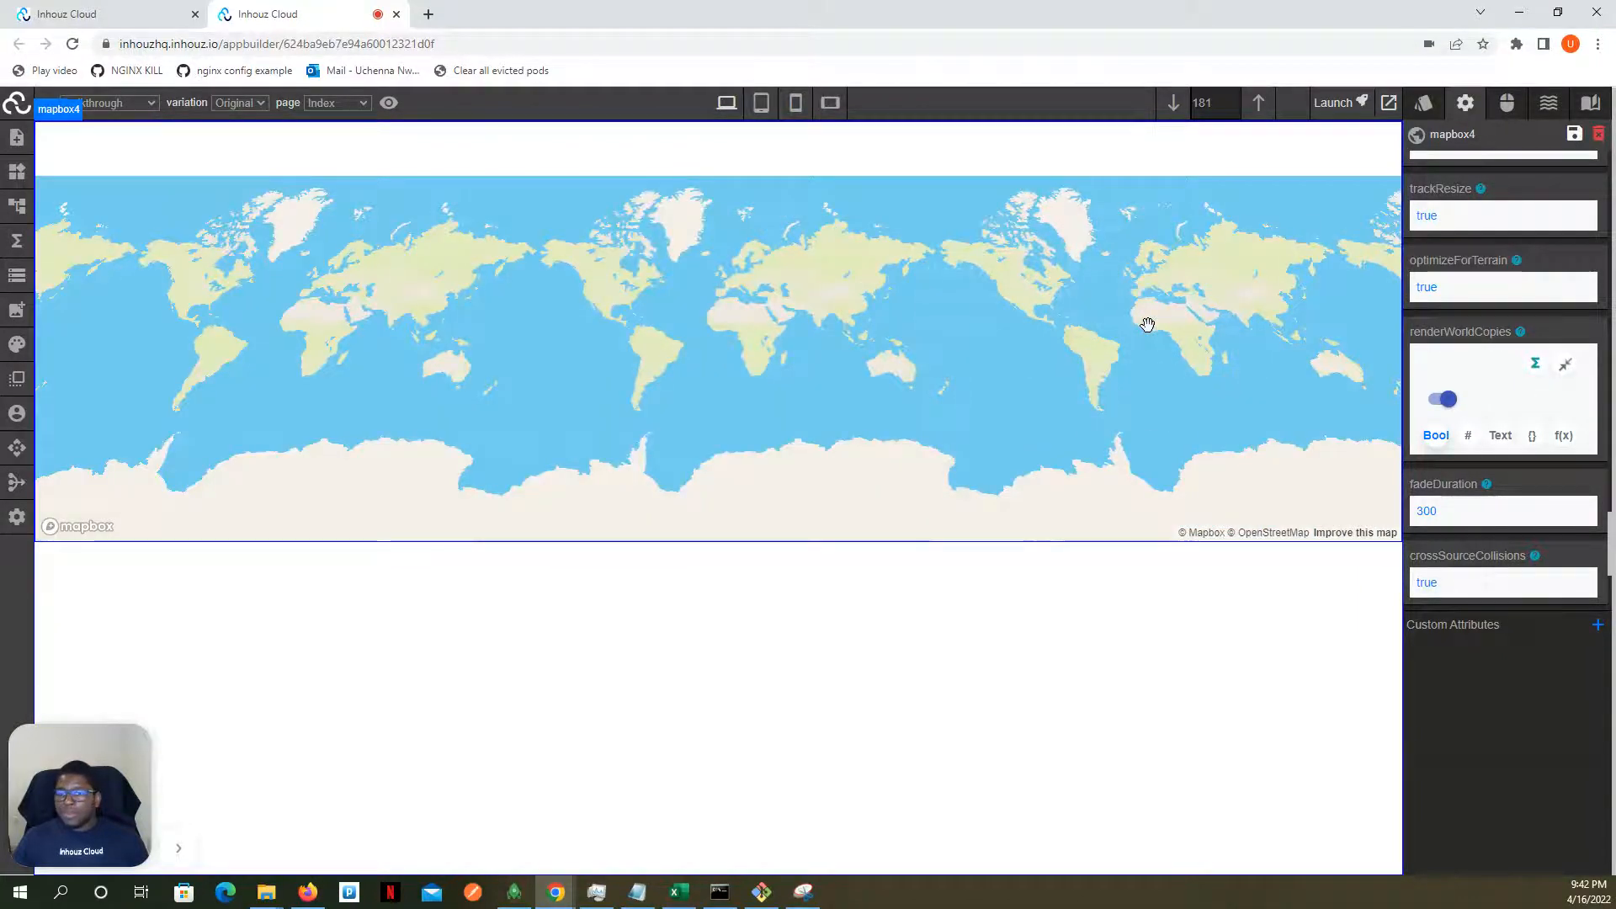
pyautogui.scroll(3, 1147, 325)
pyautogui.click(1565, 370)
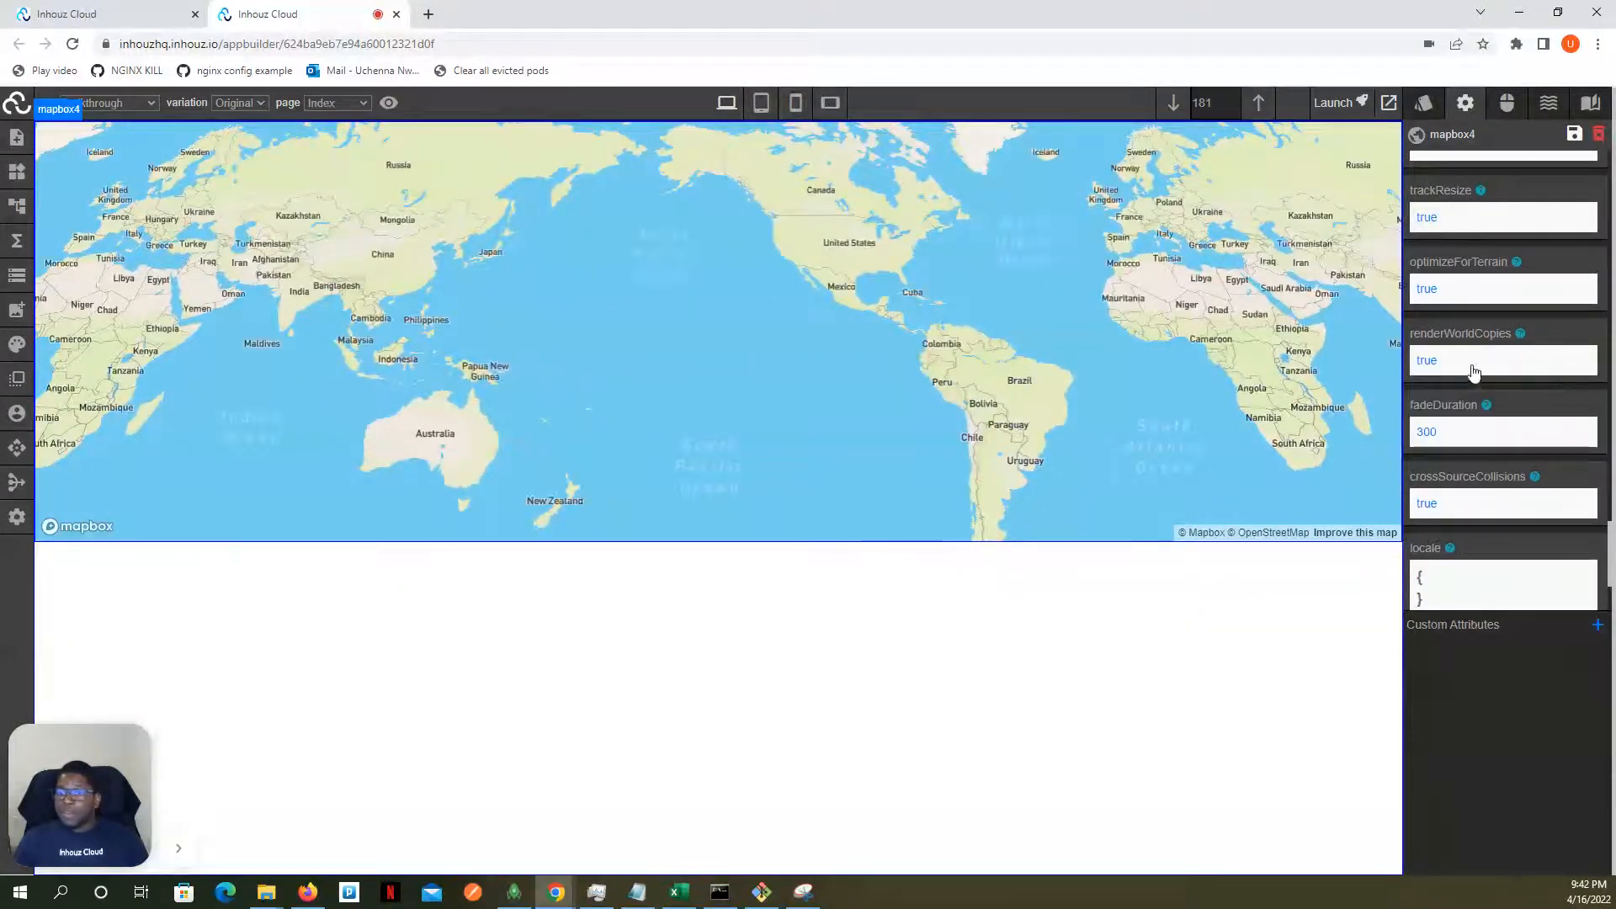
# - Set the map's enableMarkers attribute to true and look over the marker attributes below it
pyautogui.scroll(-2, 1452, 414)
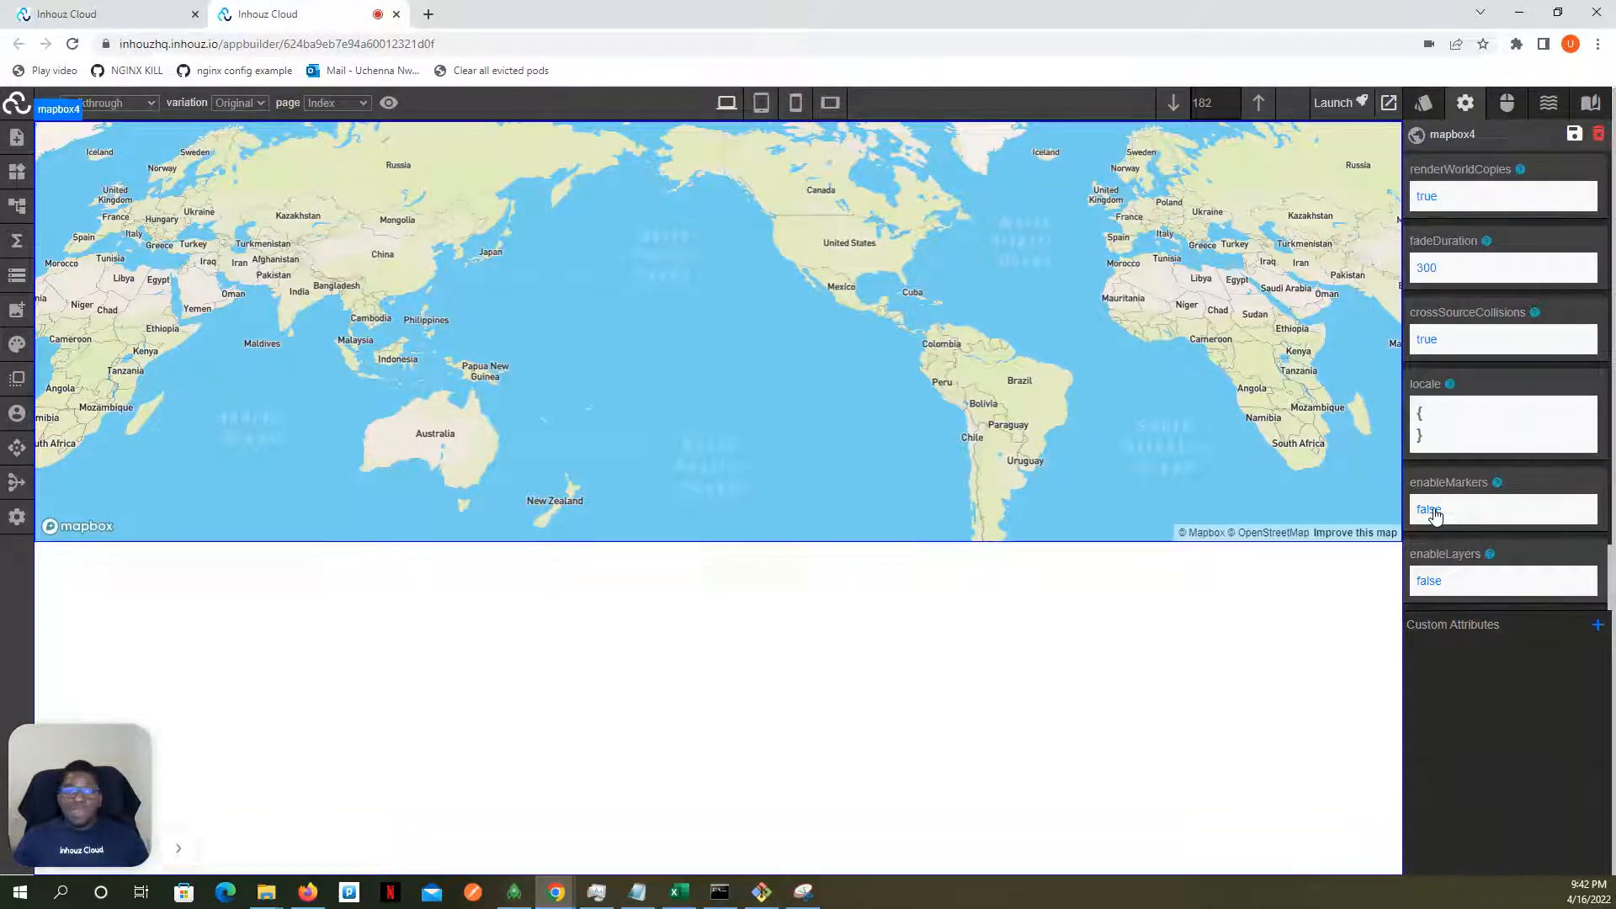
pyautogui.click(1431, 512)
pyautogui.scroll(-1, 1481, 480)
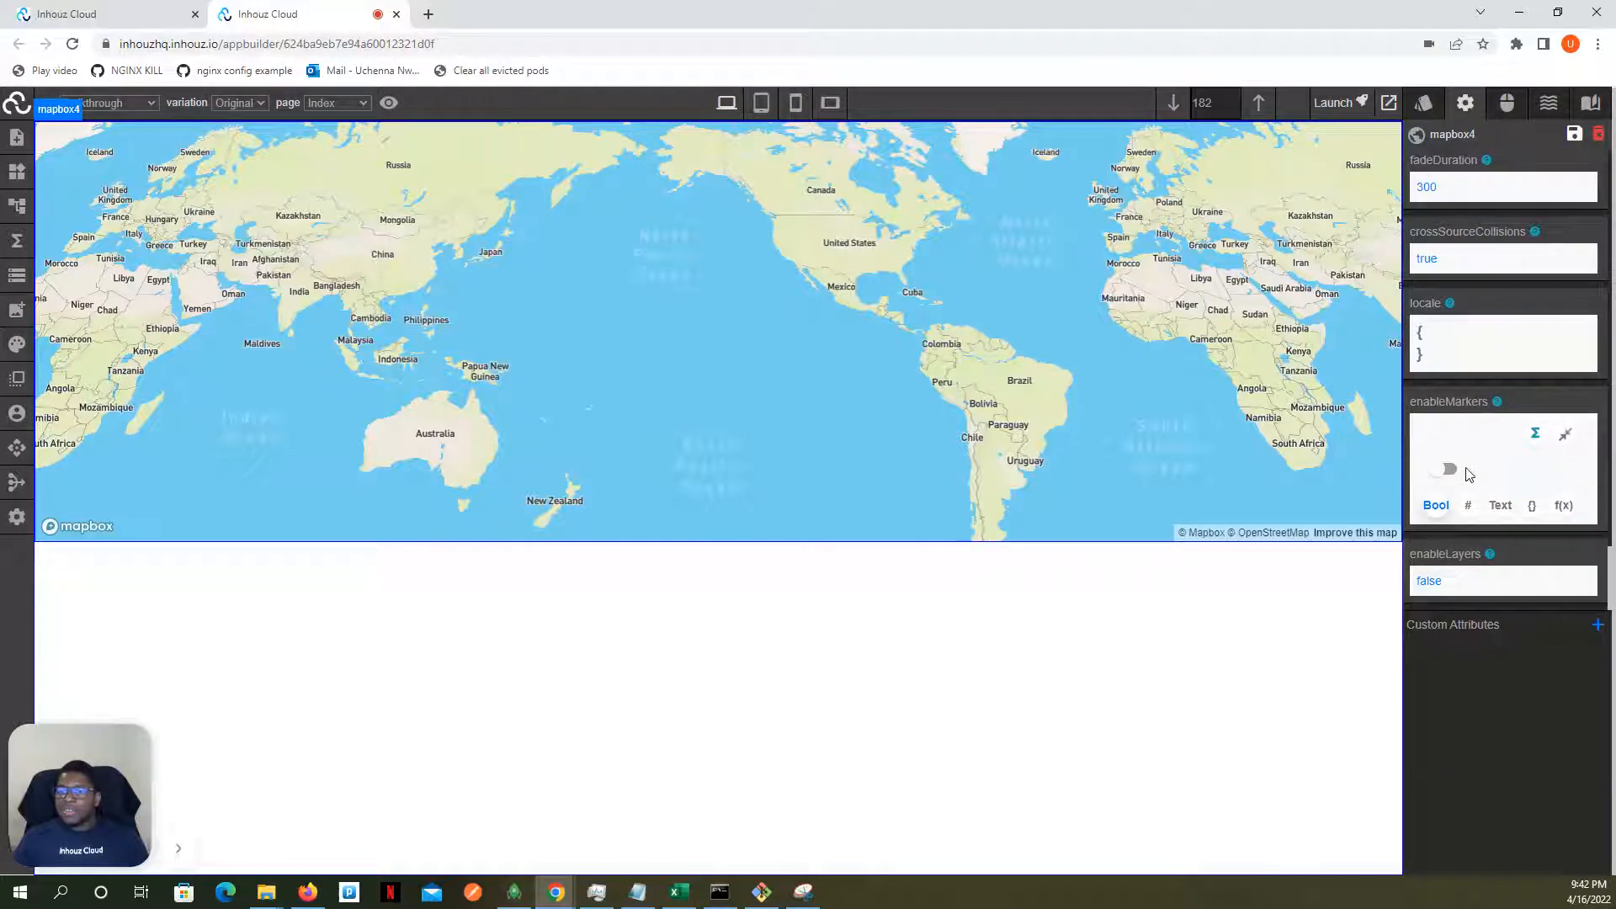
pyautogui.click(1448, 472)
pyautogui.scroll(-3, 1447, 448)
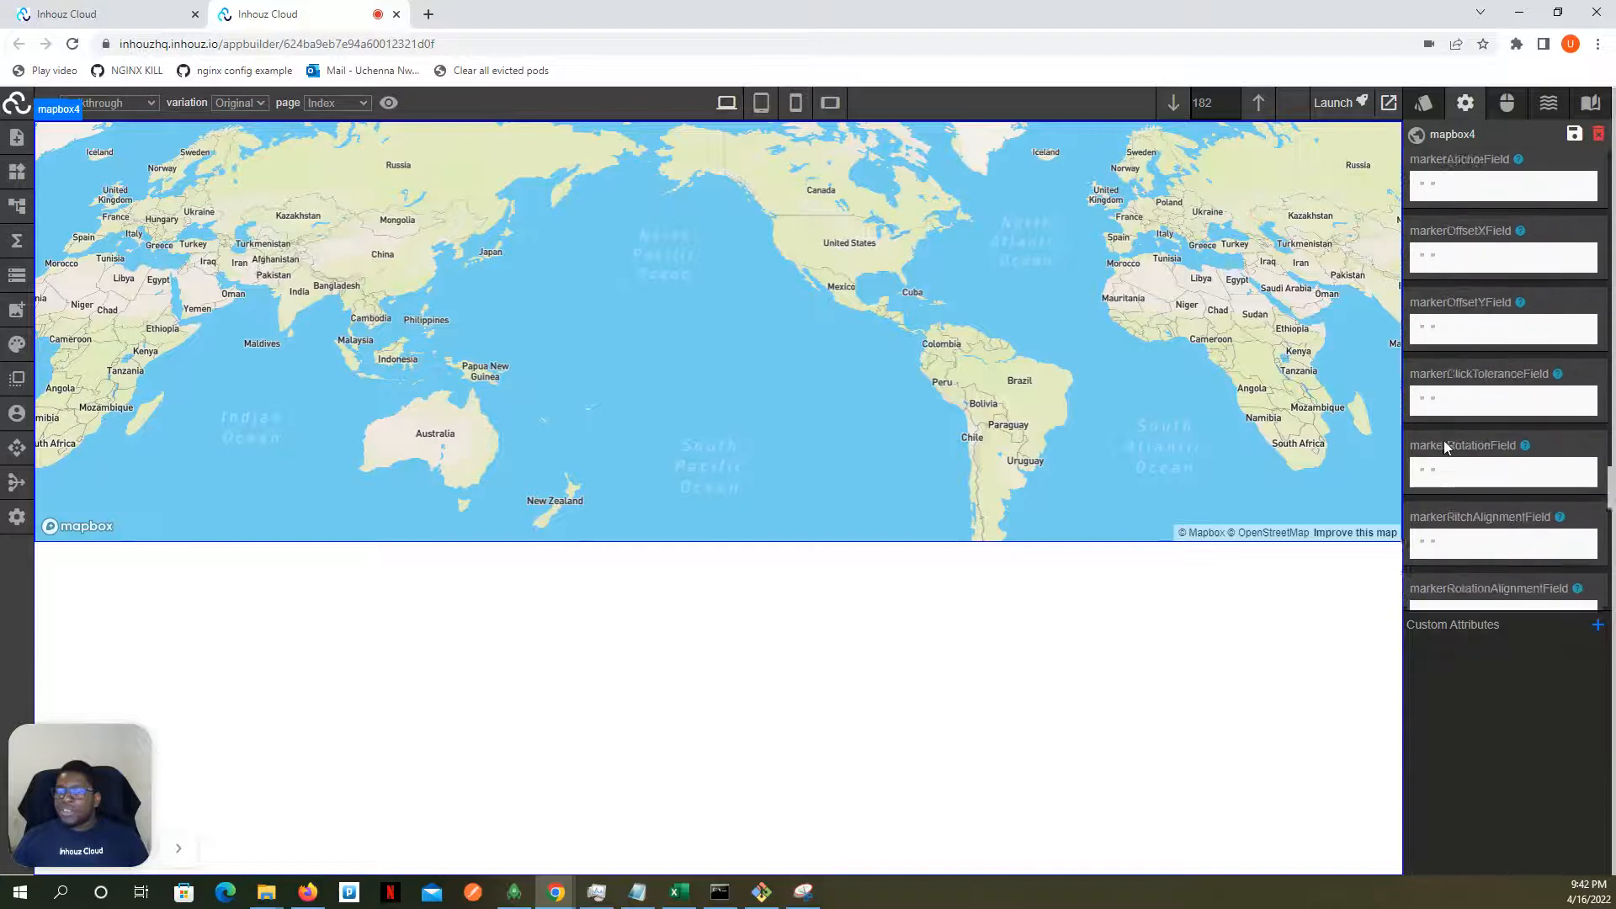
pyautogui.scroll(2, 1448, 448)
pyautogui.scroll(5, 1443, 441)
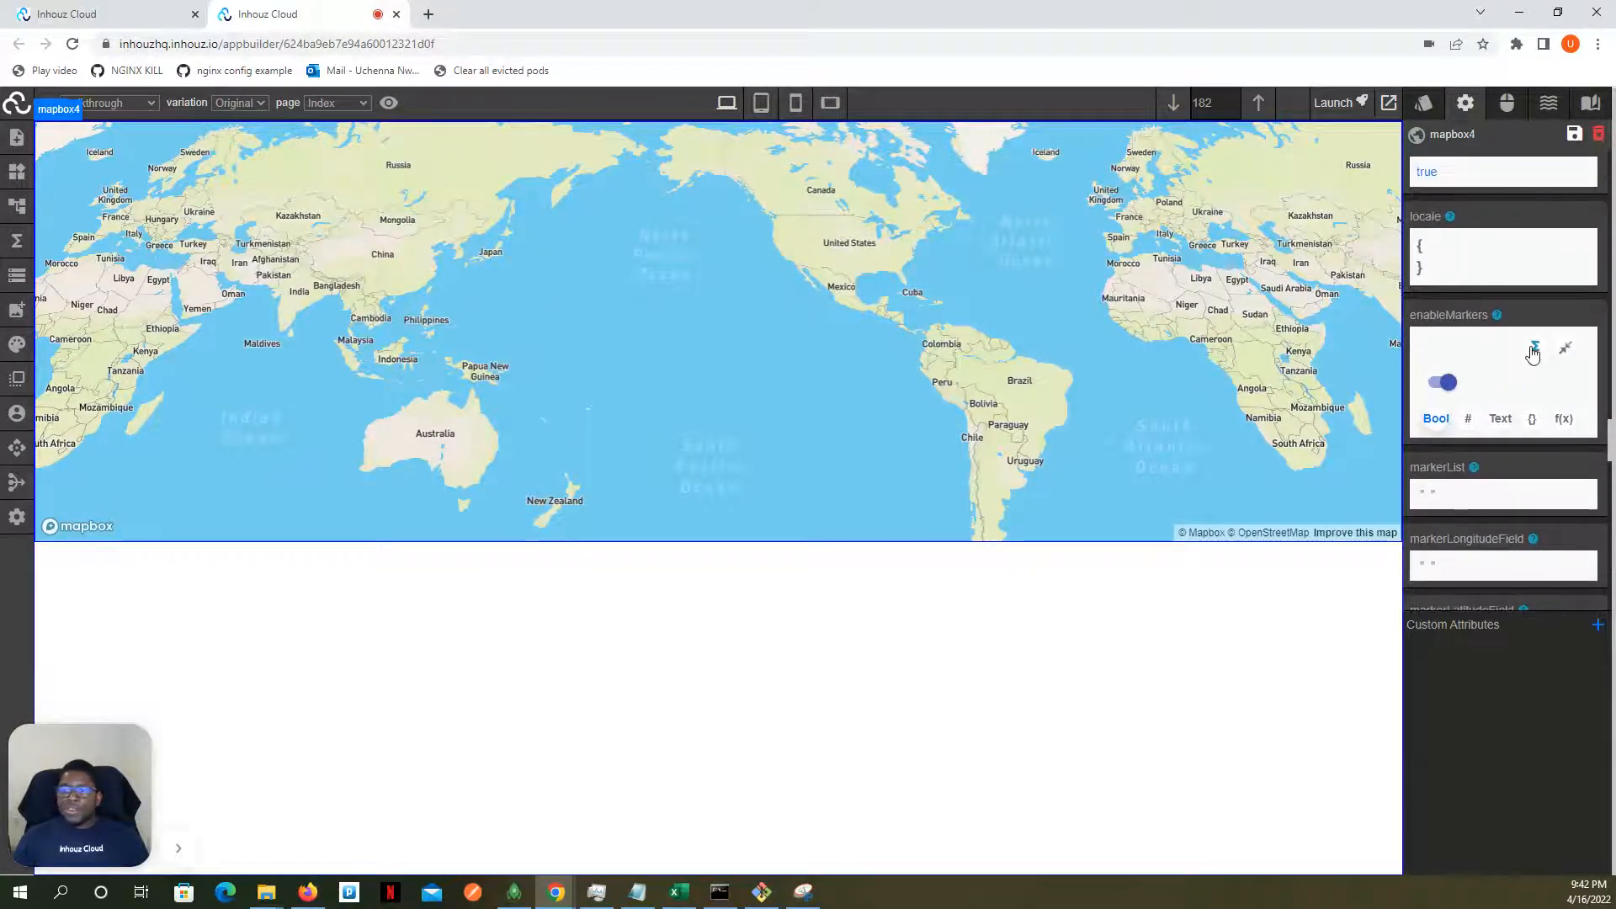
pyautogui.click(1569, 351)
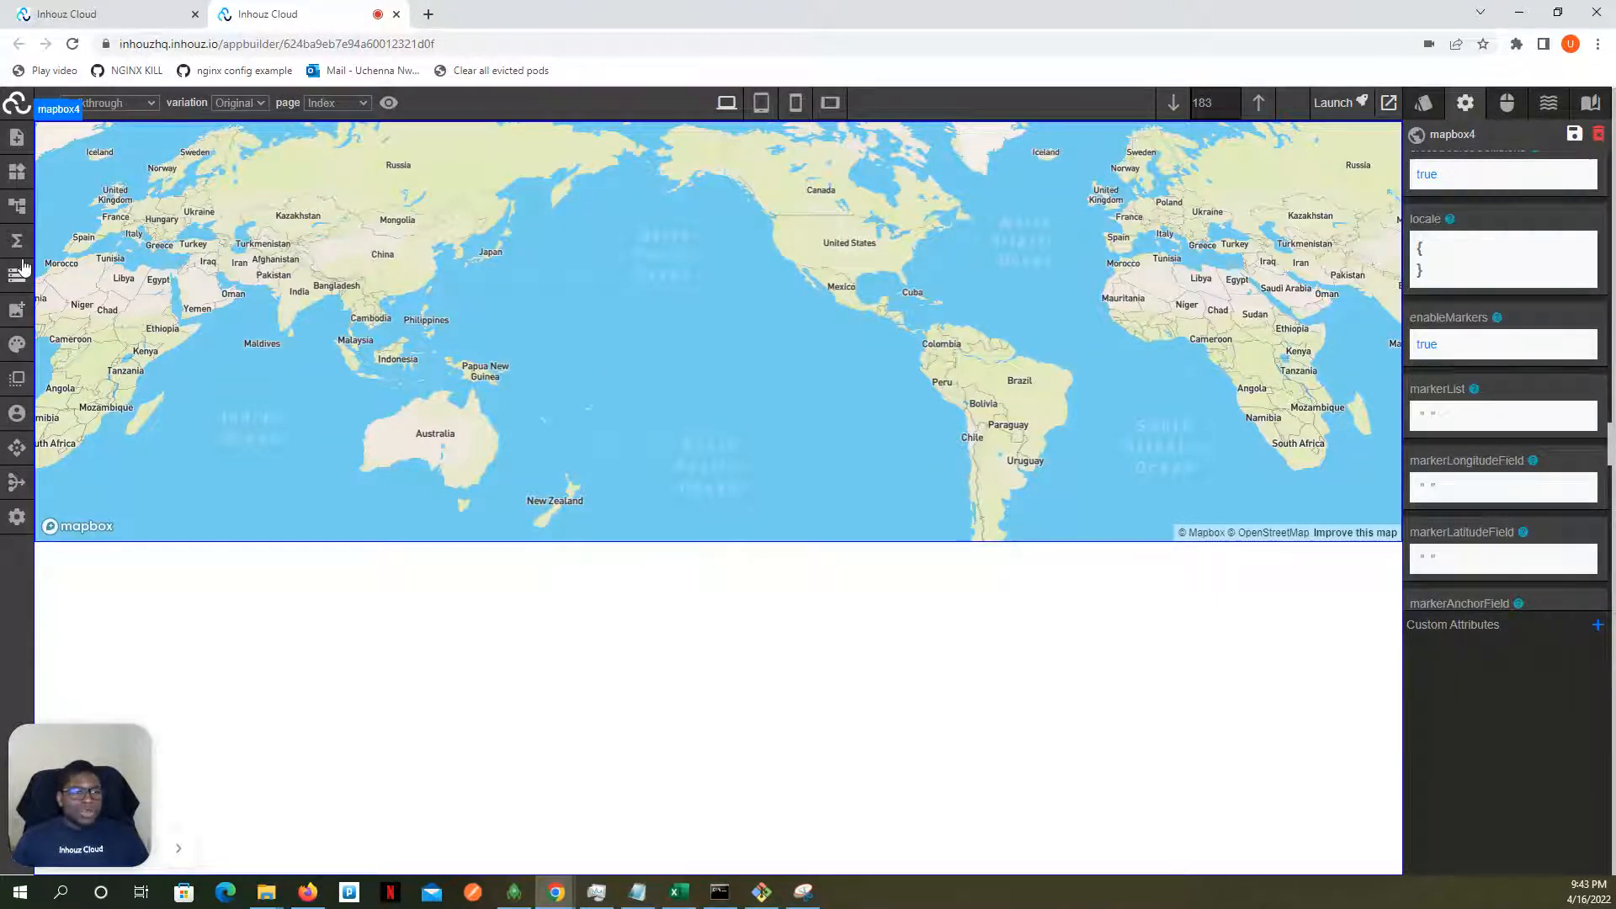
# - Examine the markers array in the app's initial and live JSON data
pyautogui.click(12, 286)
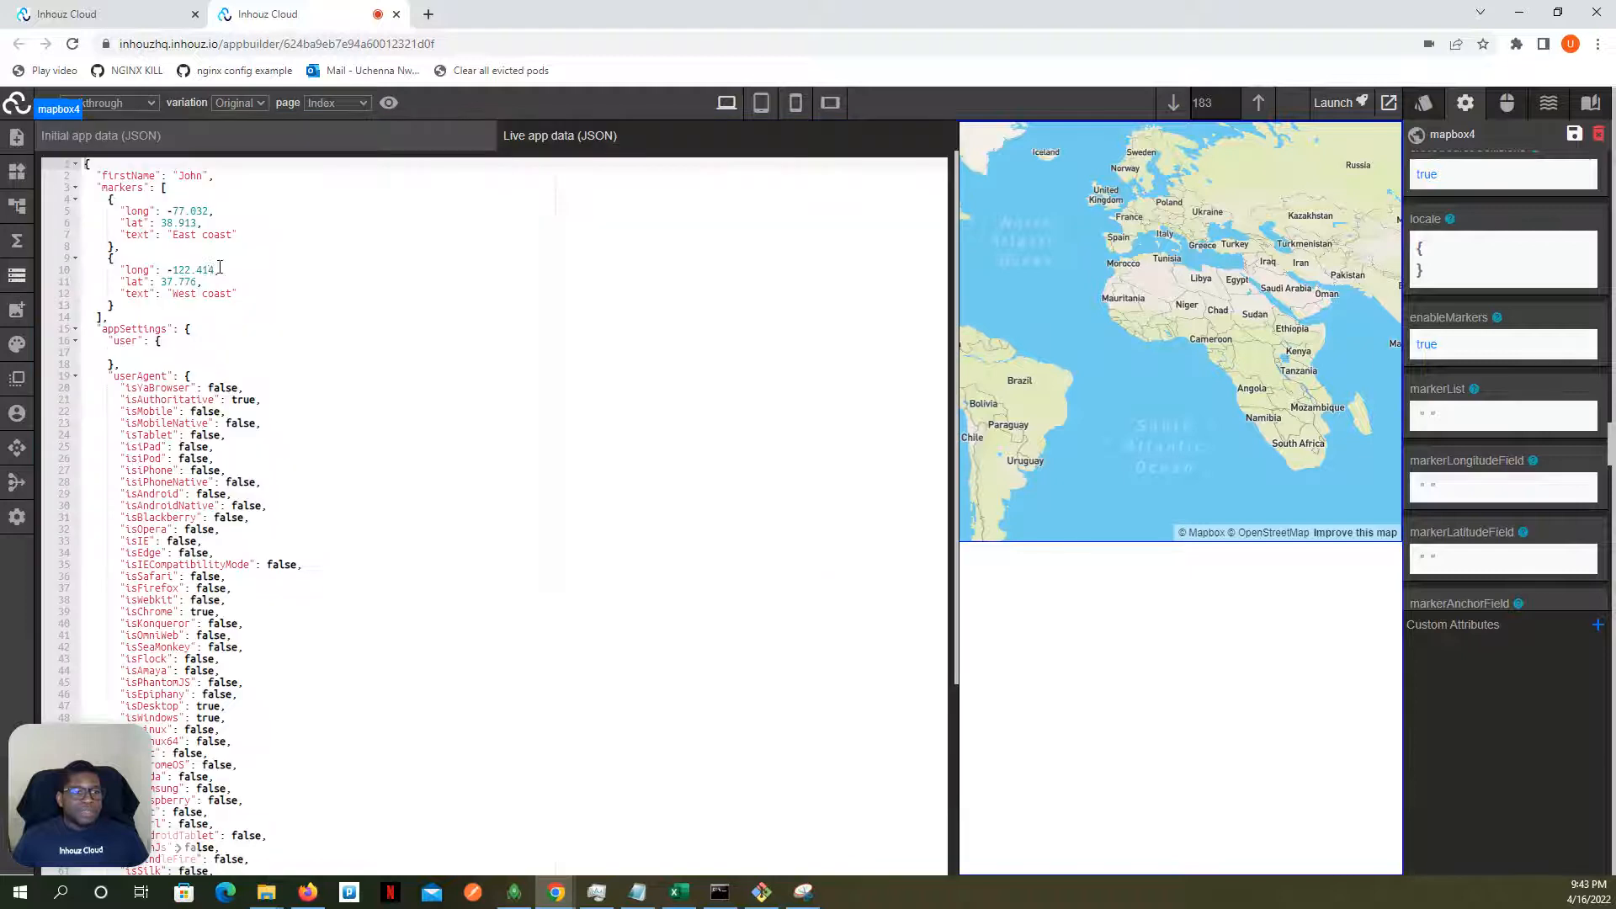
pyautogui.click(135, 141)
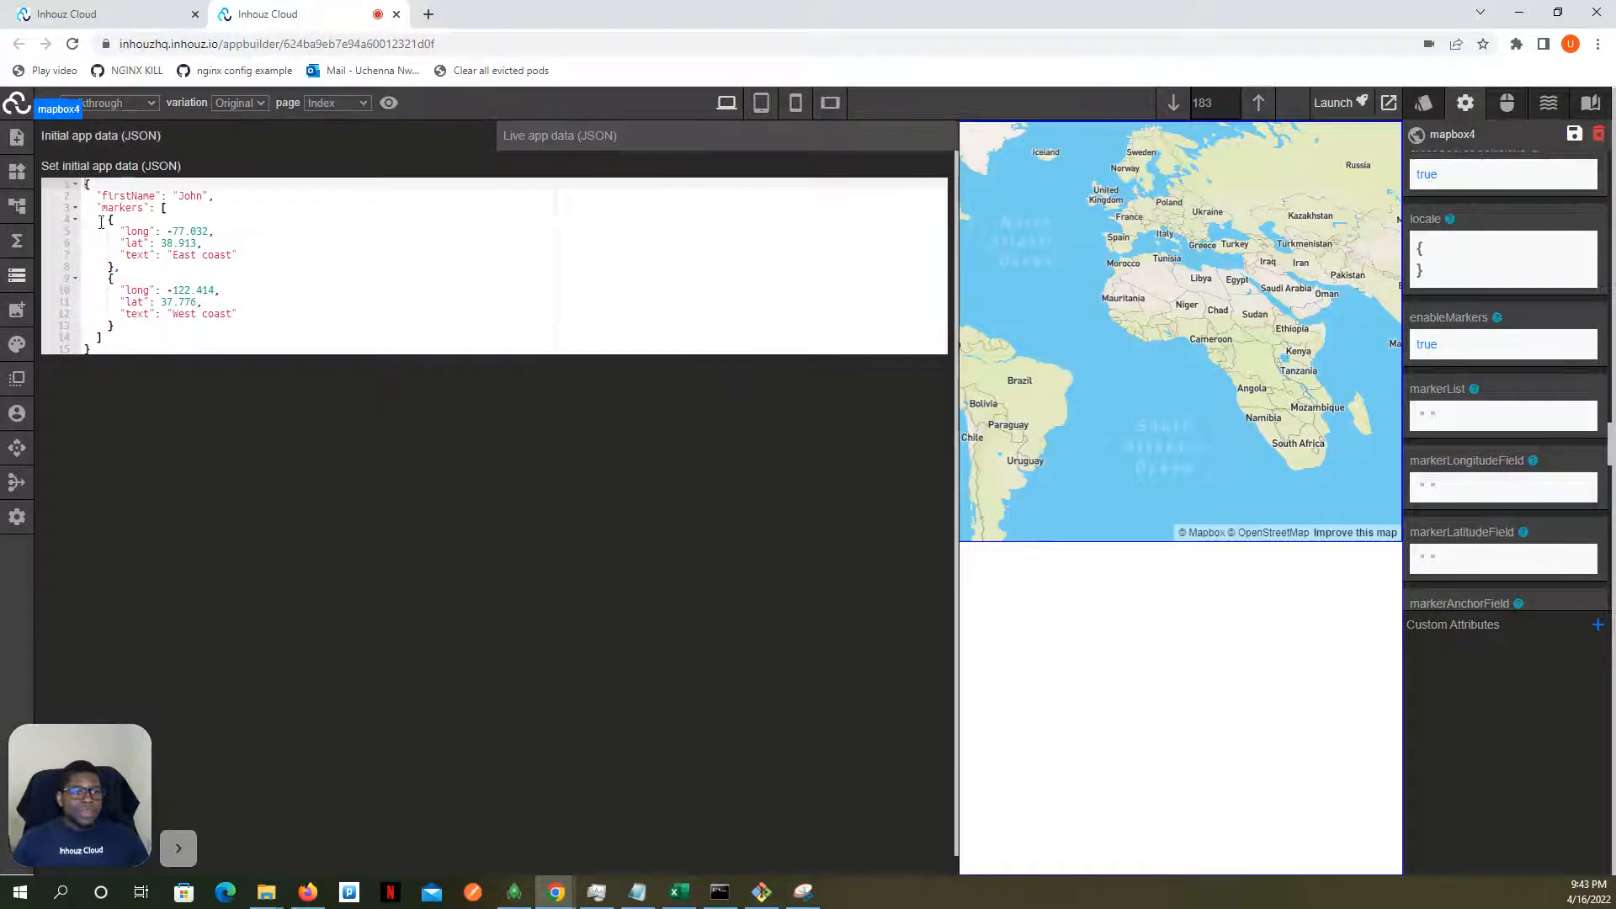
pyautogui.doubleClick(131, 209)
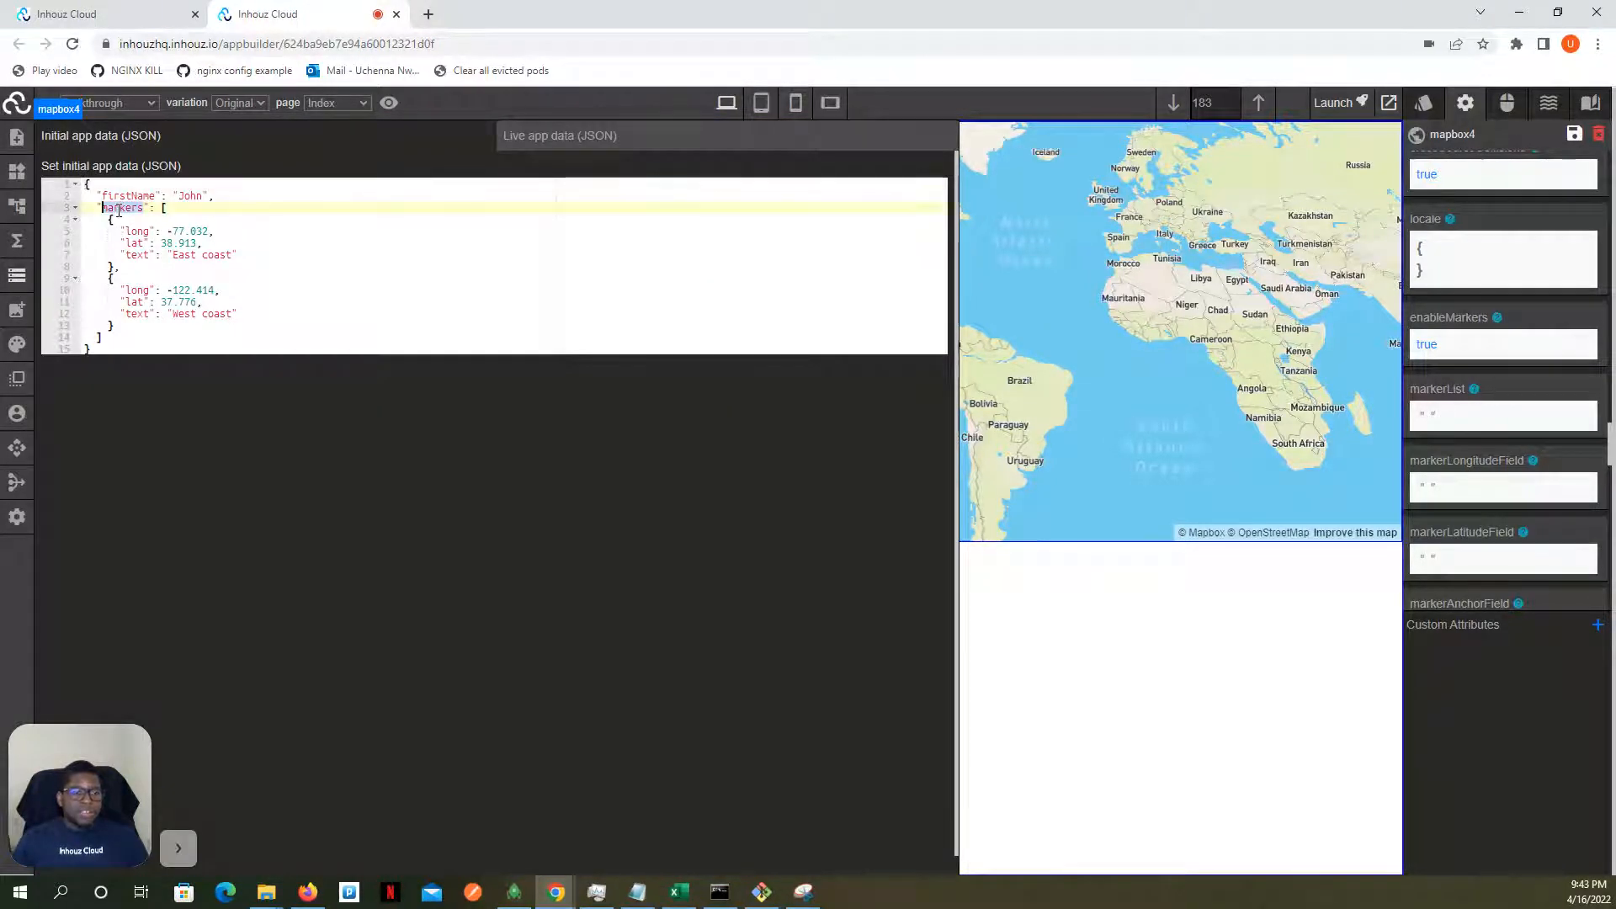
pyautogui.click(585, 137)
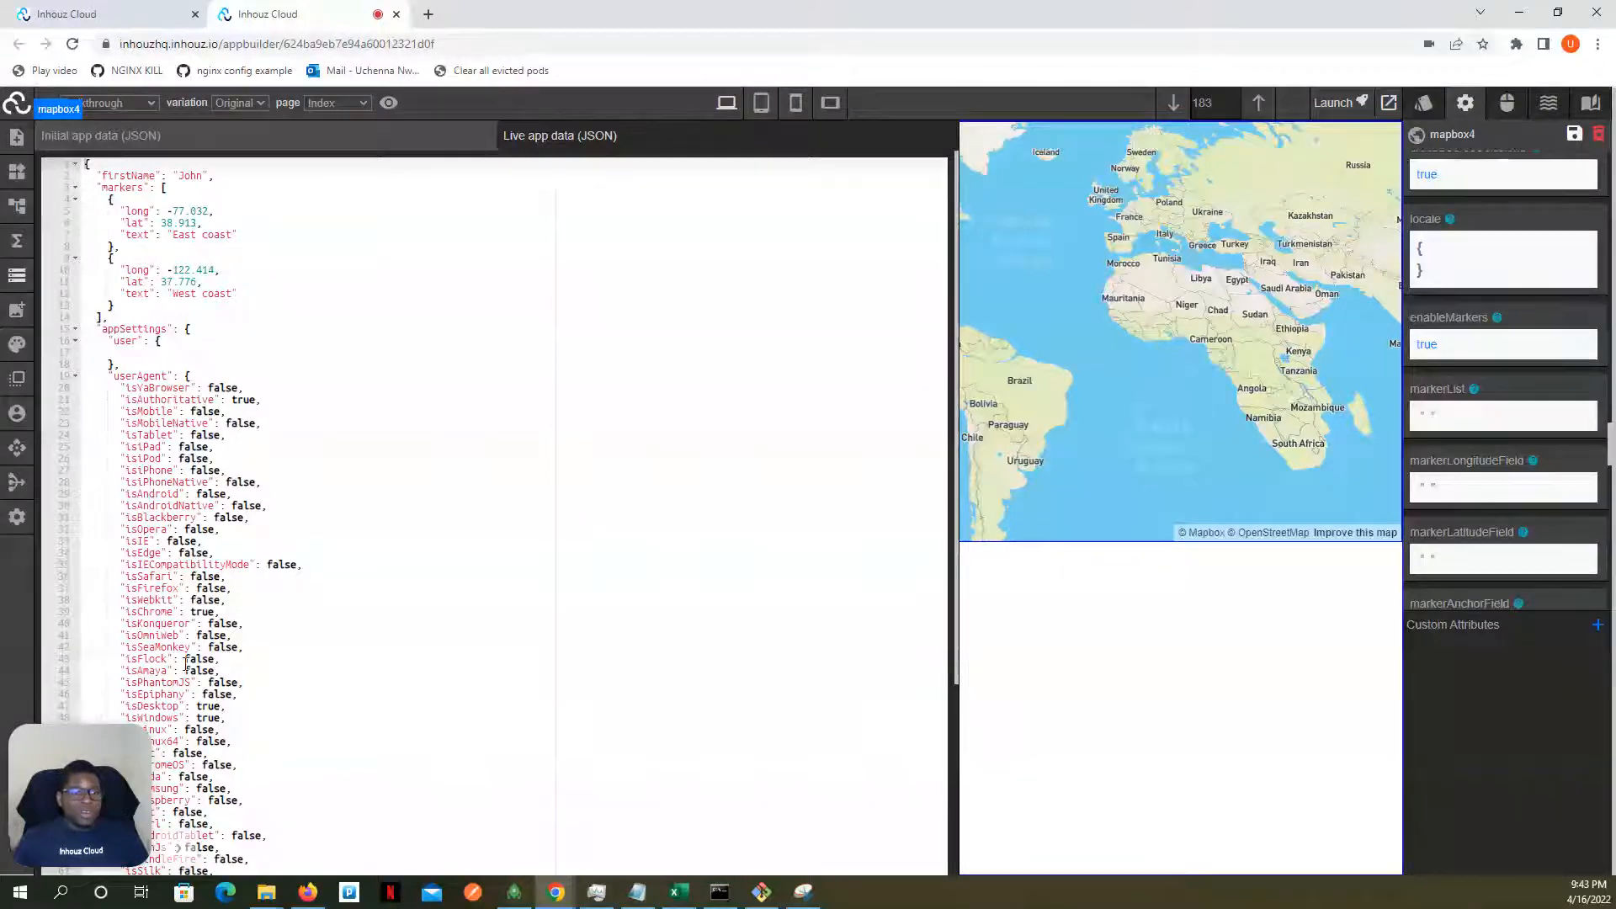
pyautogui.click(177, 849)
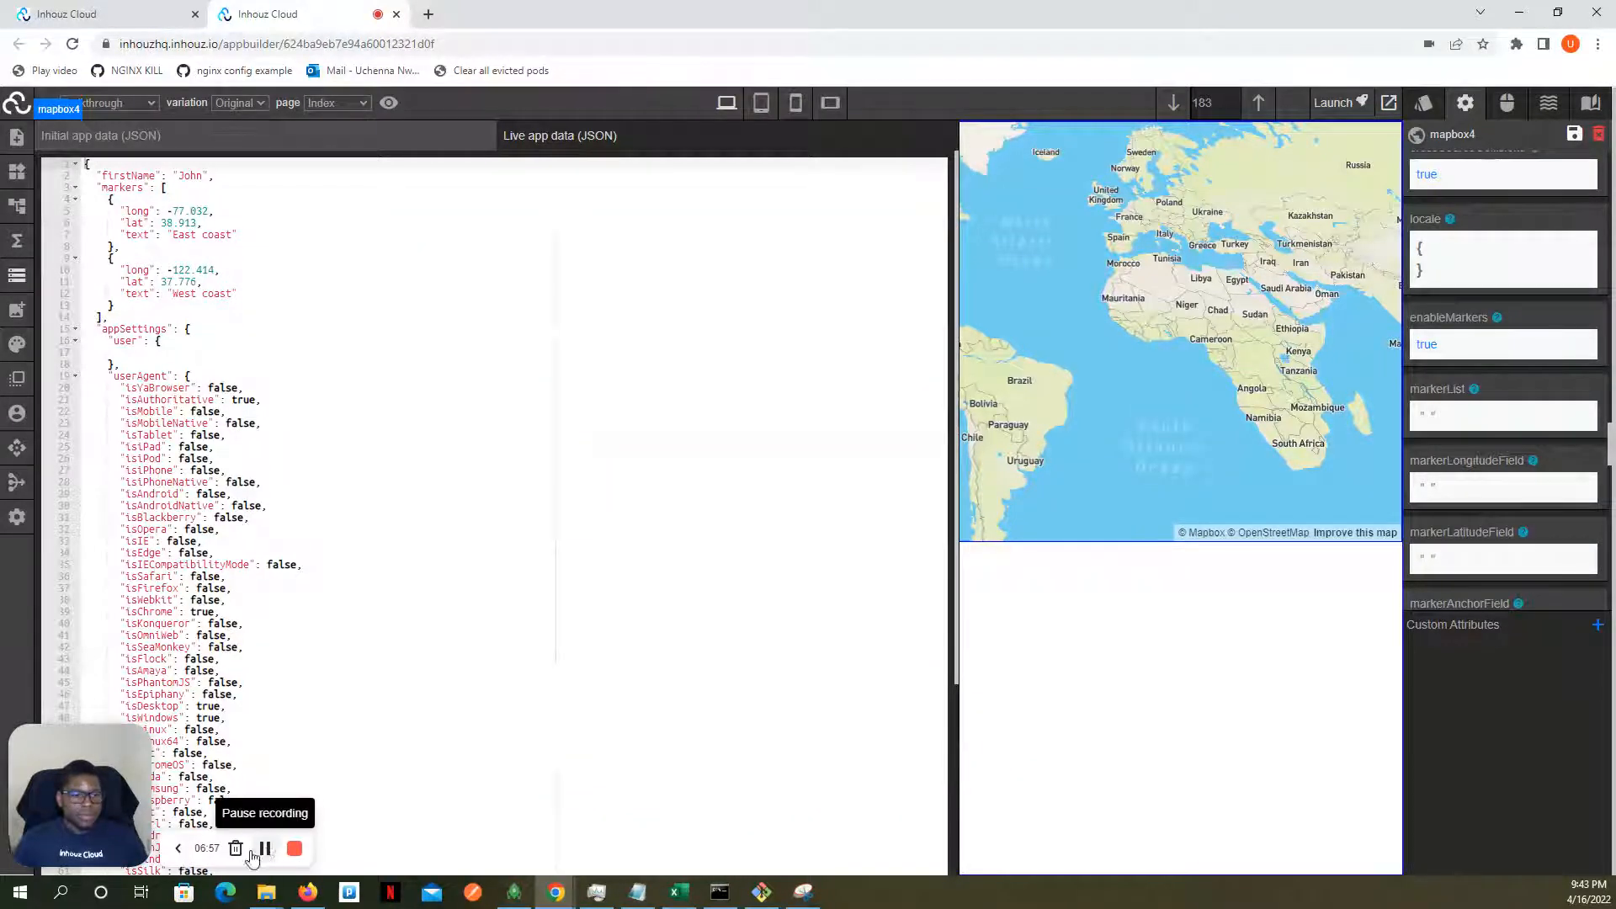
pyautogui.click(178, 848)
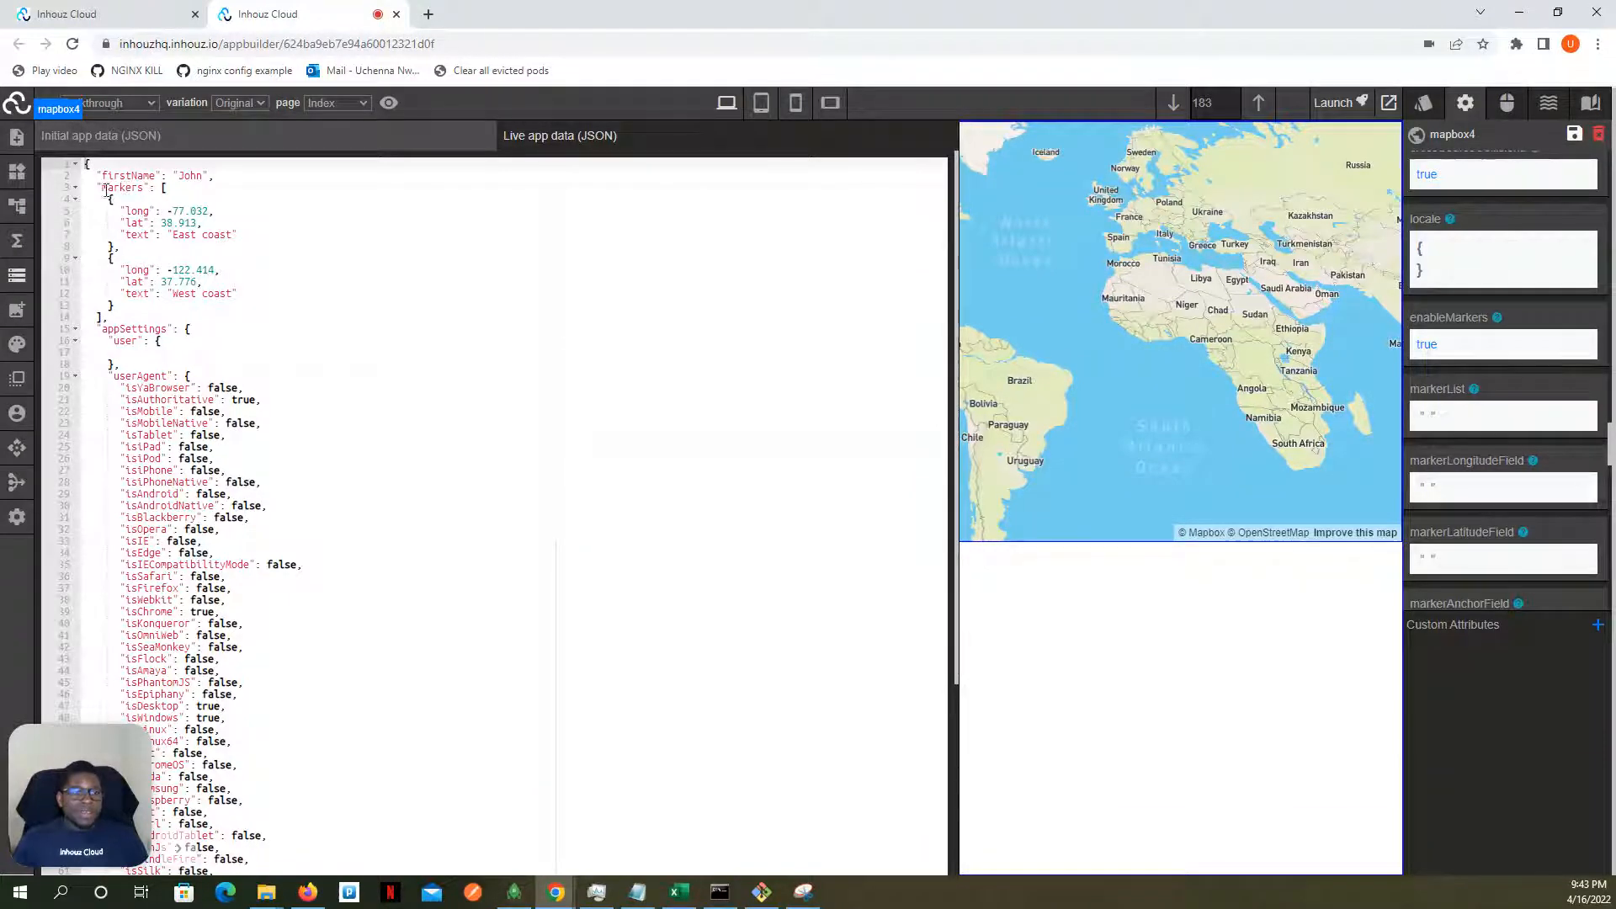
pyautogui.click(17, 275)
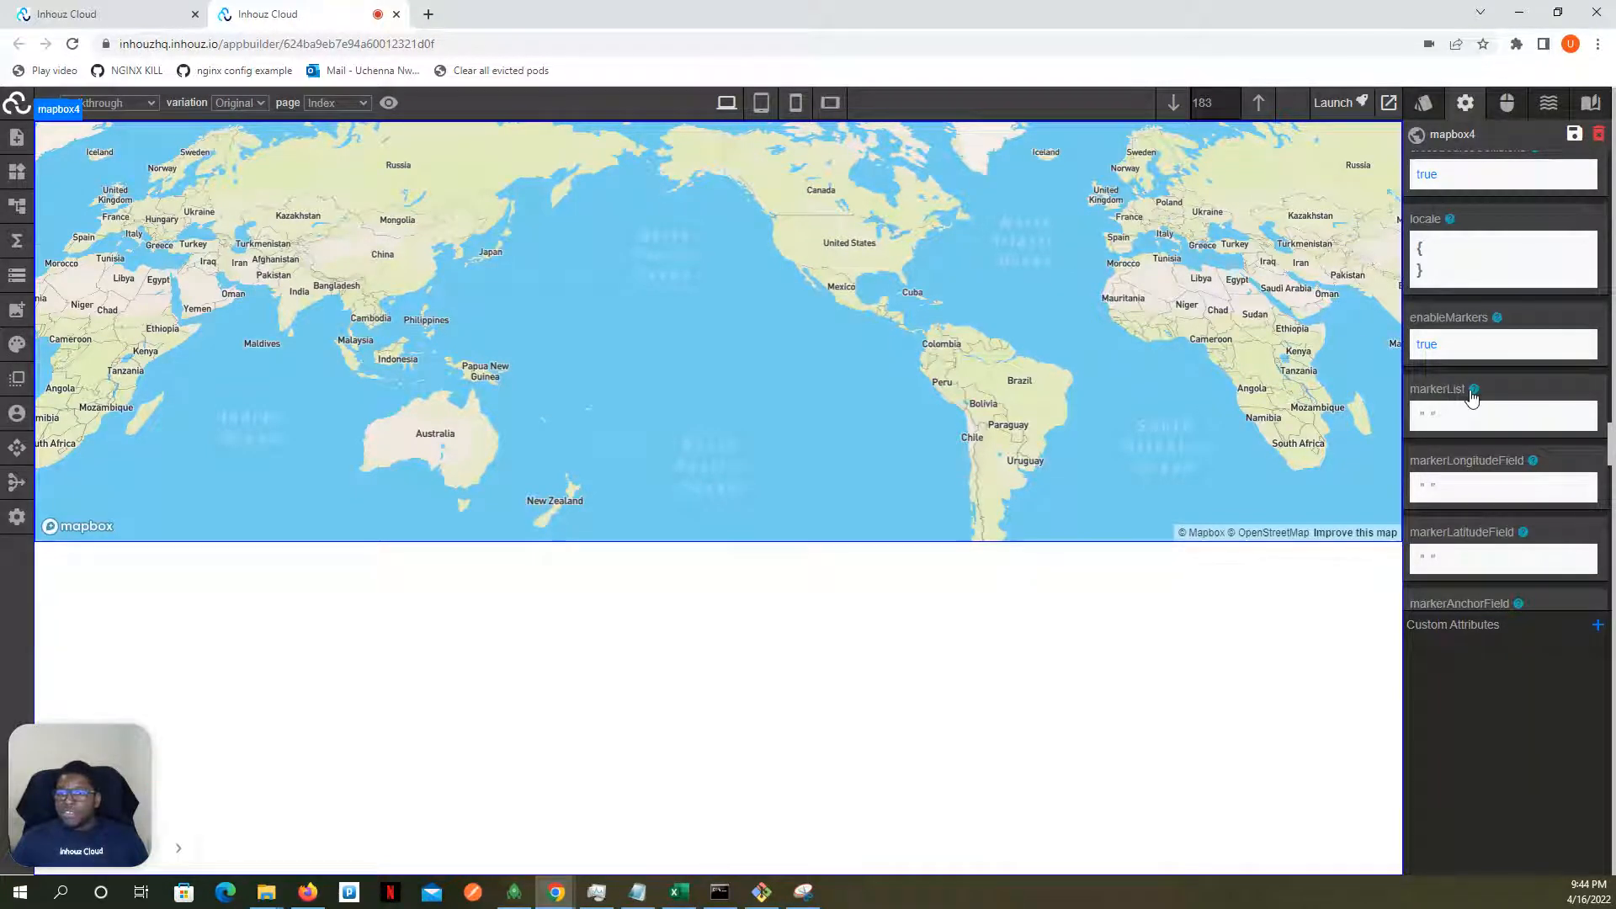
# - Set the map's markerList attribute to the App_Data parameter
pyautogui.click(1430, 417)
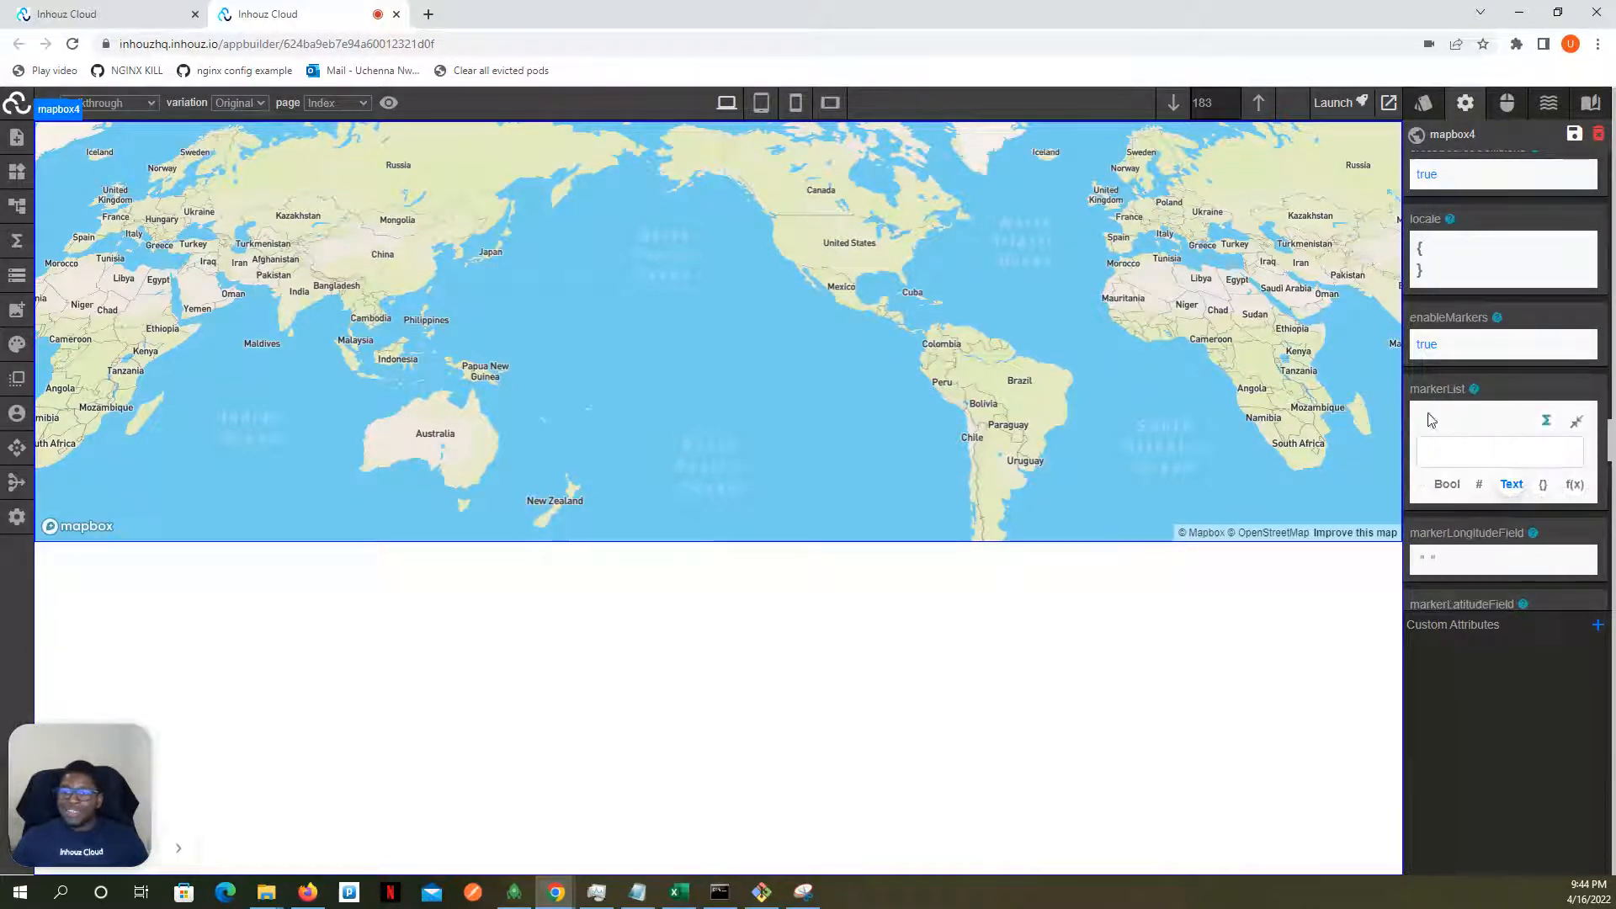
pyautogui.click(1437, 454)
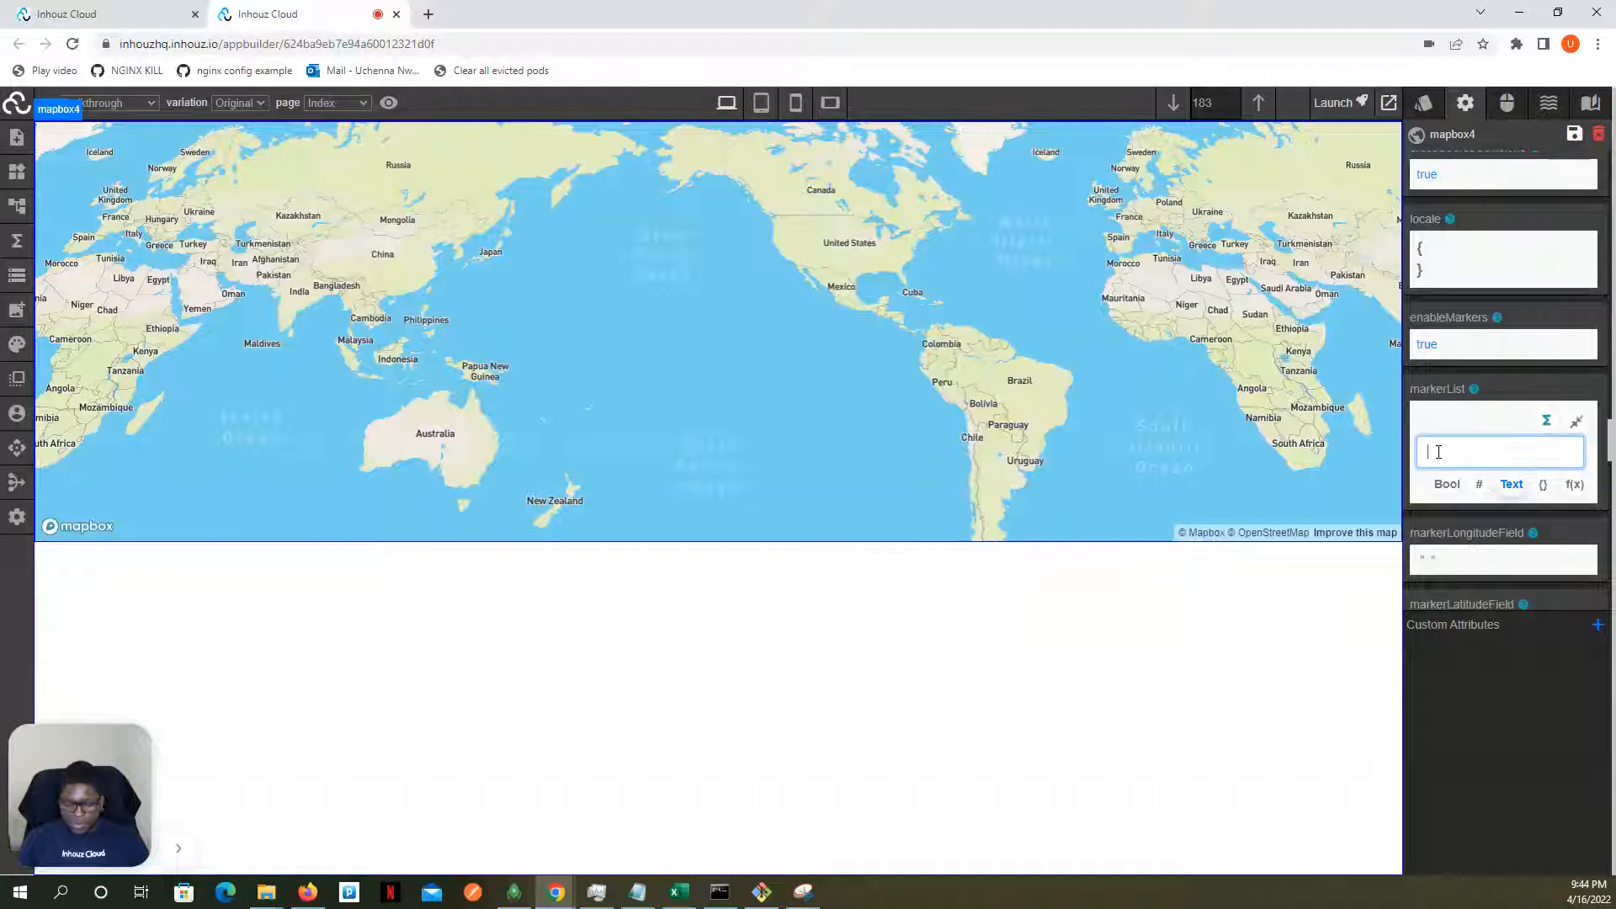
pyautogui.write('appd')
pyautogui.press('BackSpace')
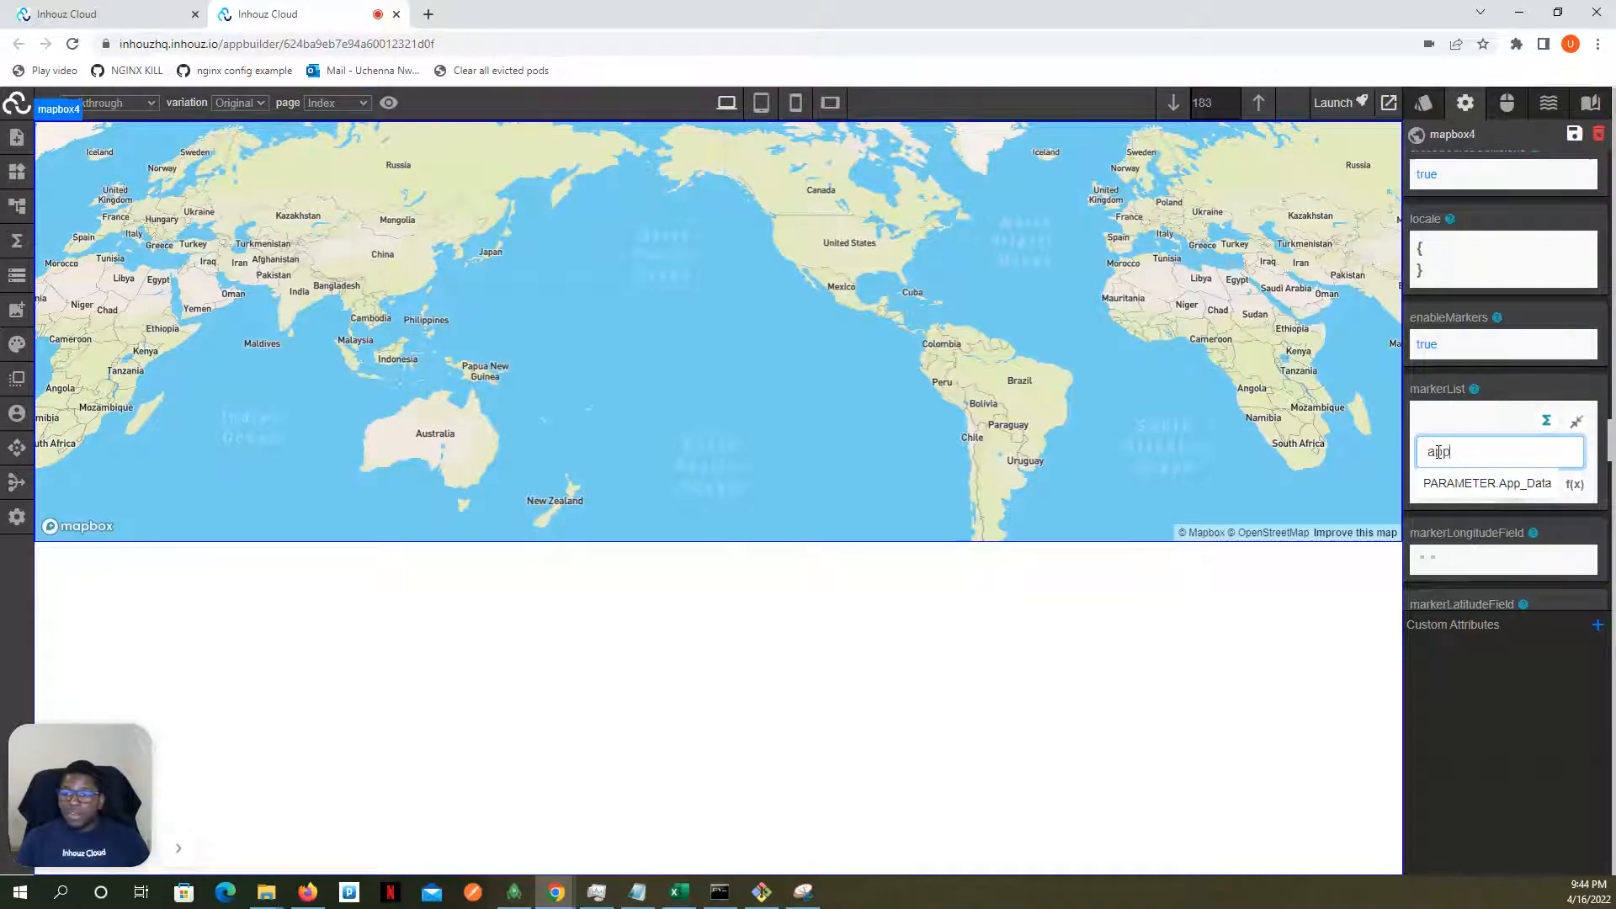
pyautogui.click(1506, 483)
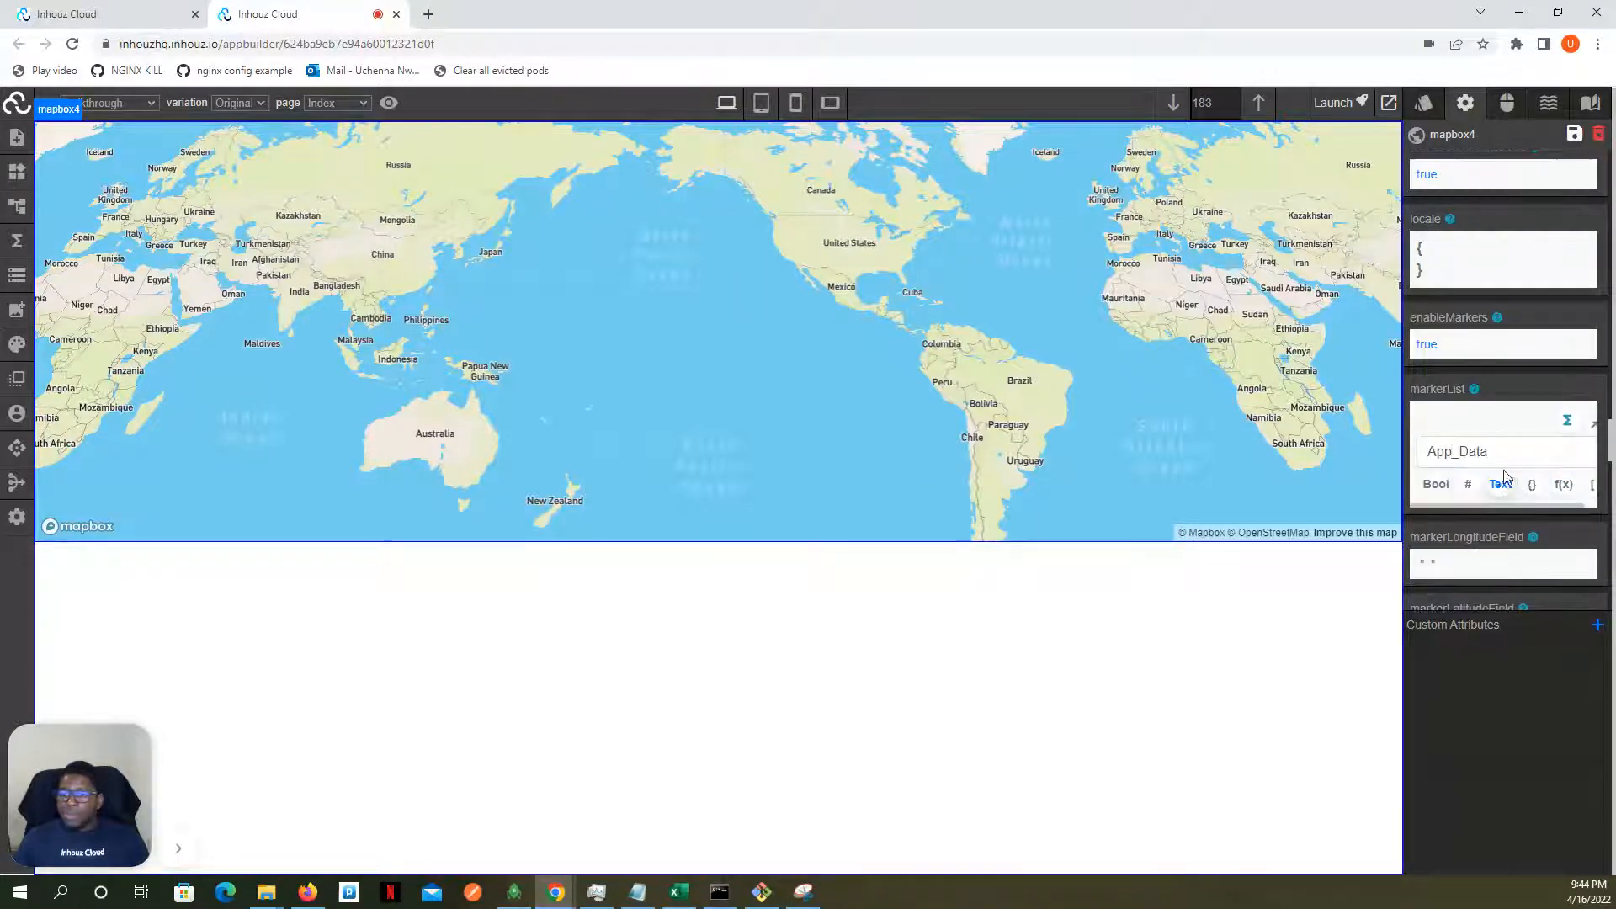
# - Map the markerList's App_Data parameter to its "markers" key and exit the attribute's edit mode
pyautogui.moveTo(1559, 505); pyautogui.dragTo(1574, 505)
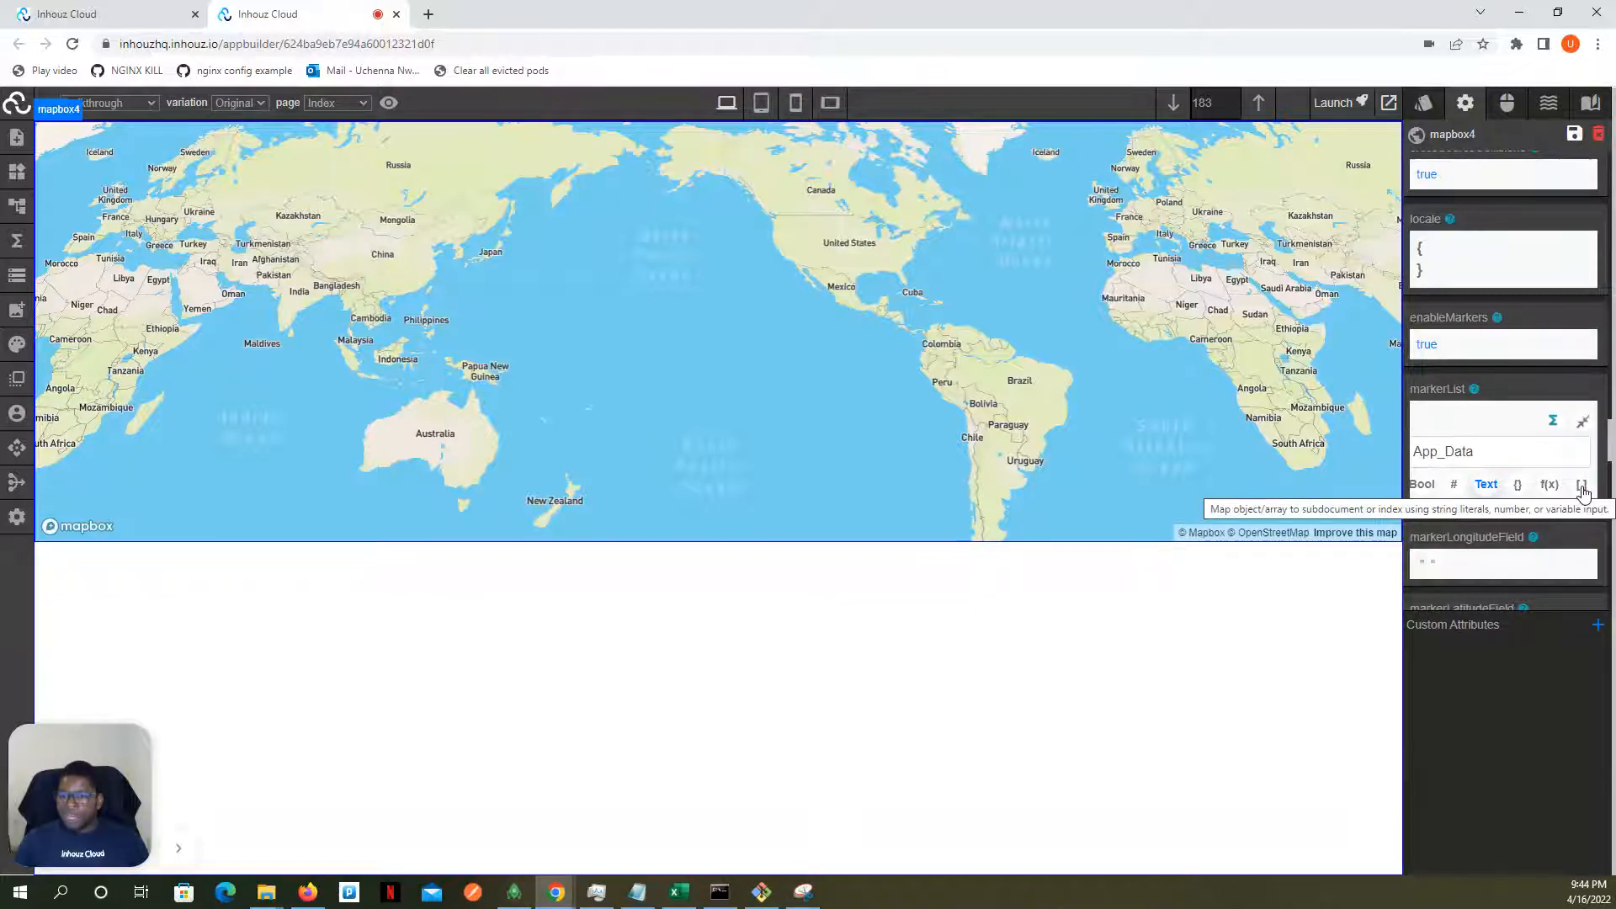
pyautogui.click(1581, 490)
pyautogui.moveTo(1471, 596); pyautogui.dragTo(1417, 597)
pyautogui.click(1438, 548)
pyautogui.click(1449, 583)
pyautogui.scroll(-2, 1474, 538)
pyautogui.write('markers')
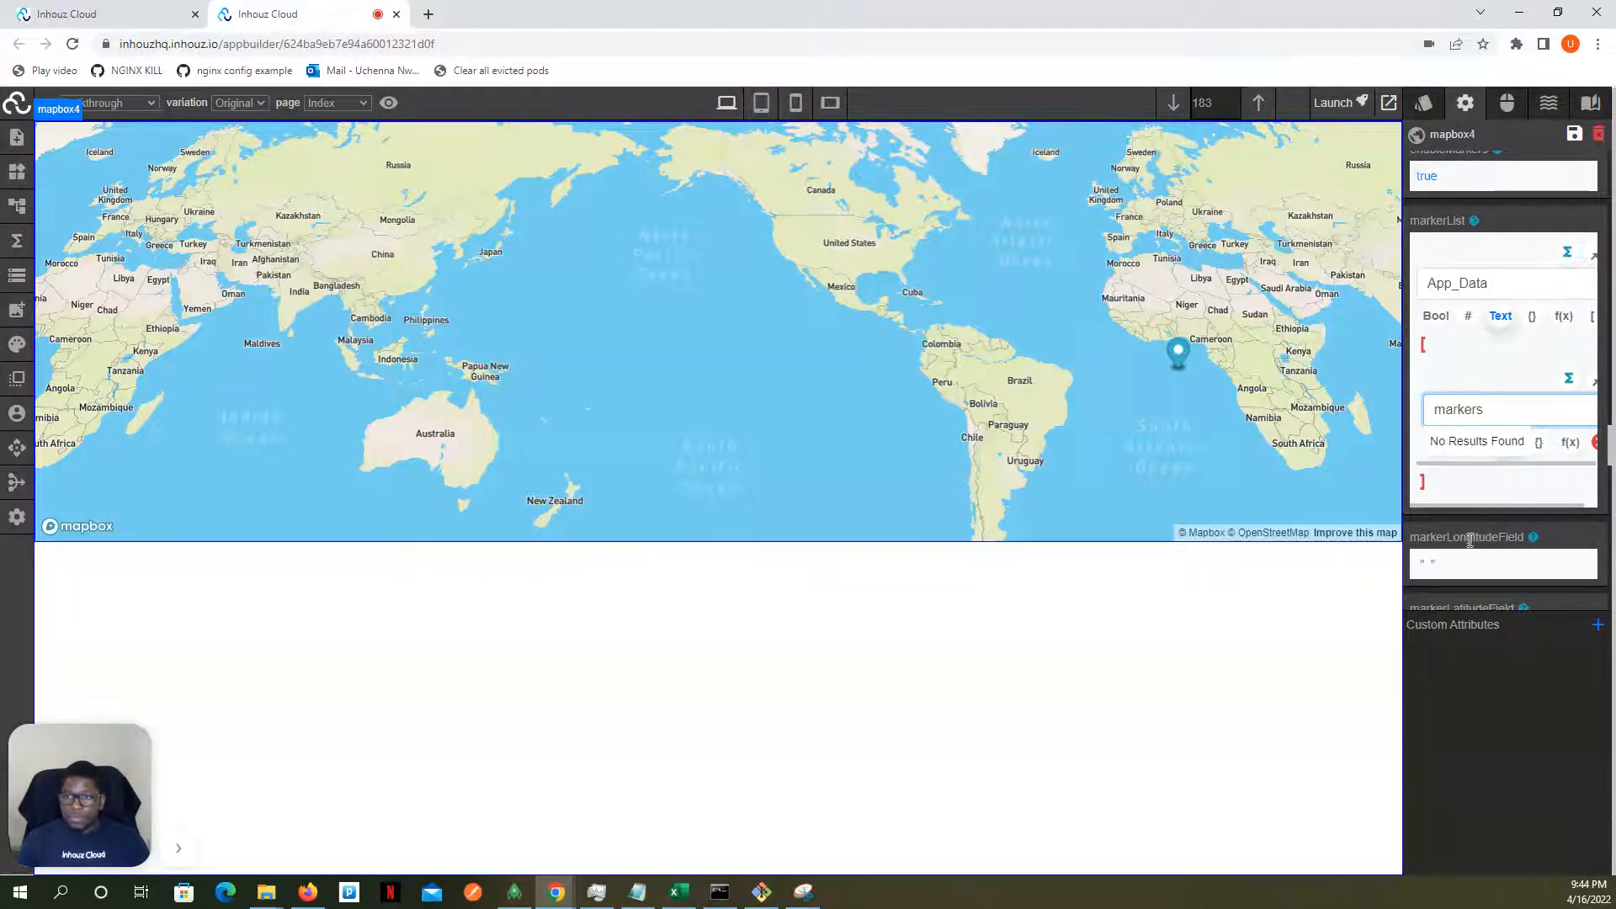
pyautogui.moveTo(1465, 506); pyautogui.dragTo(1507, 504)
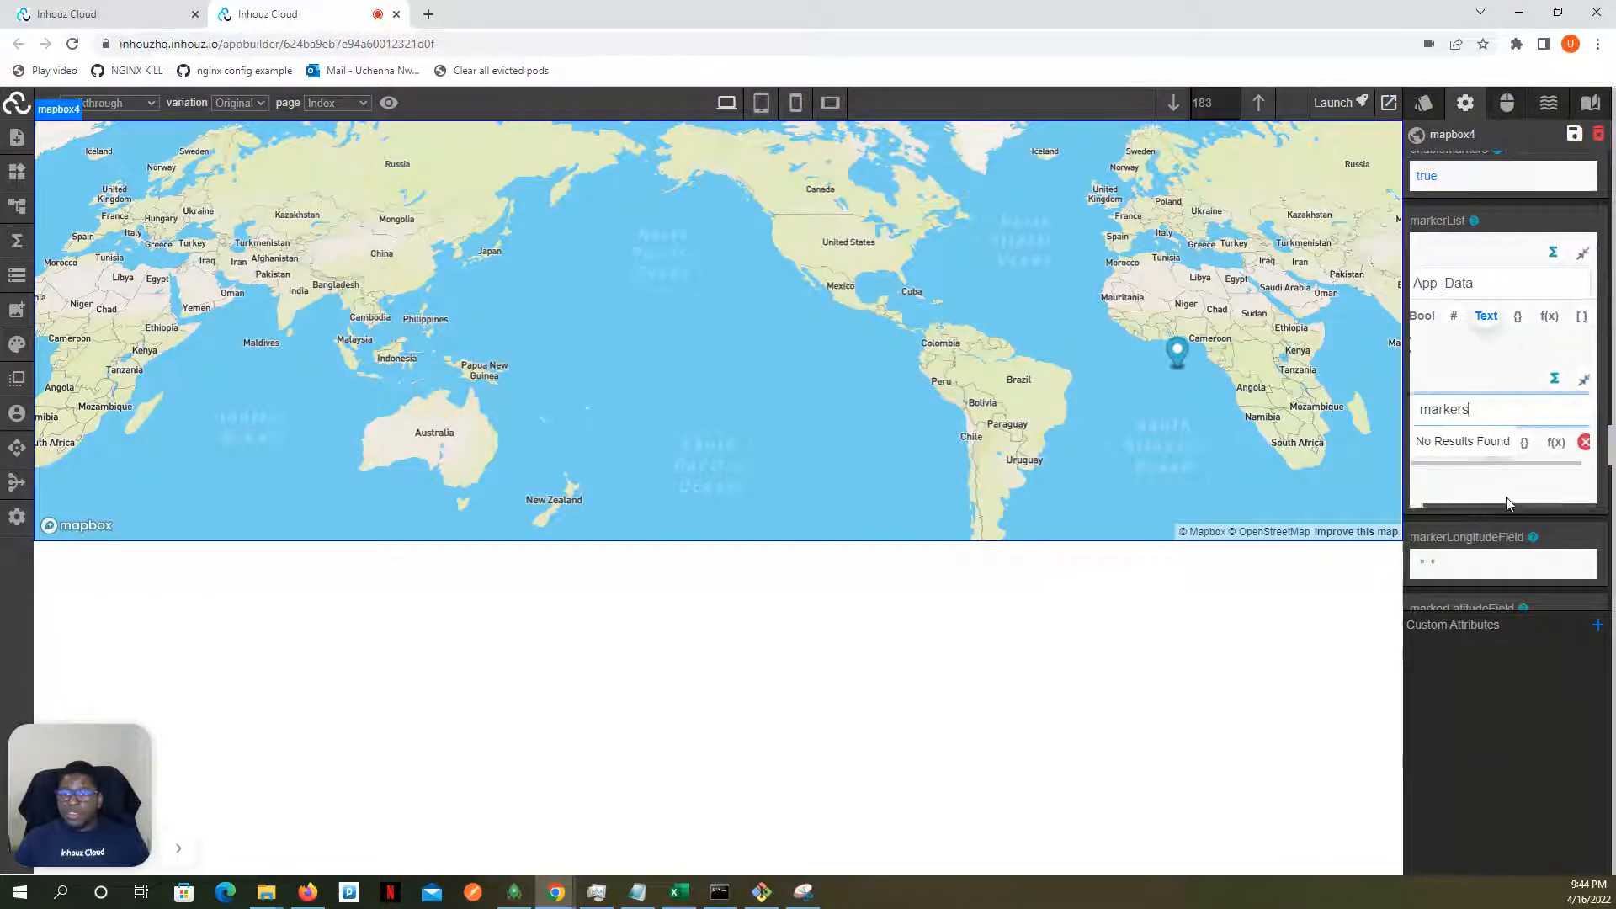
pyautogui.click(1582, 254)
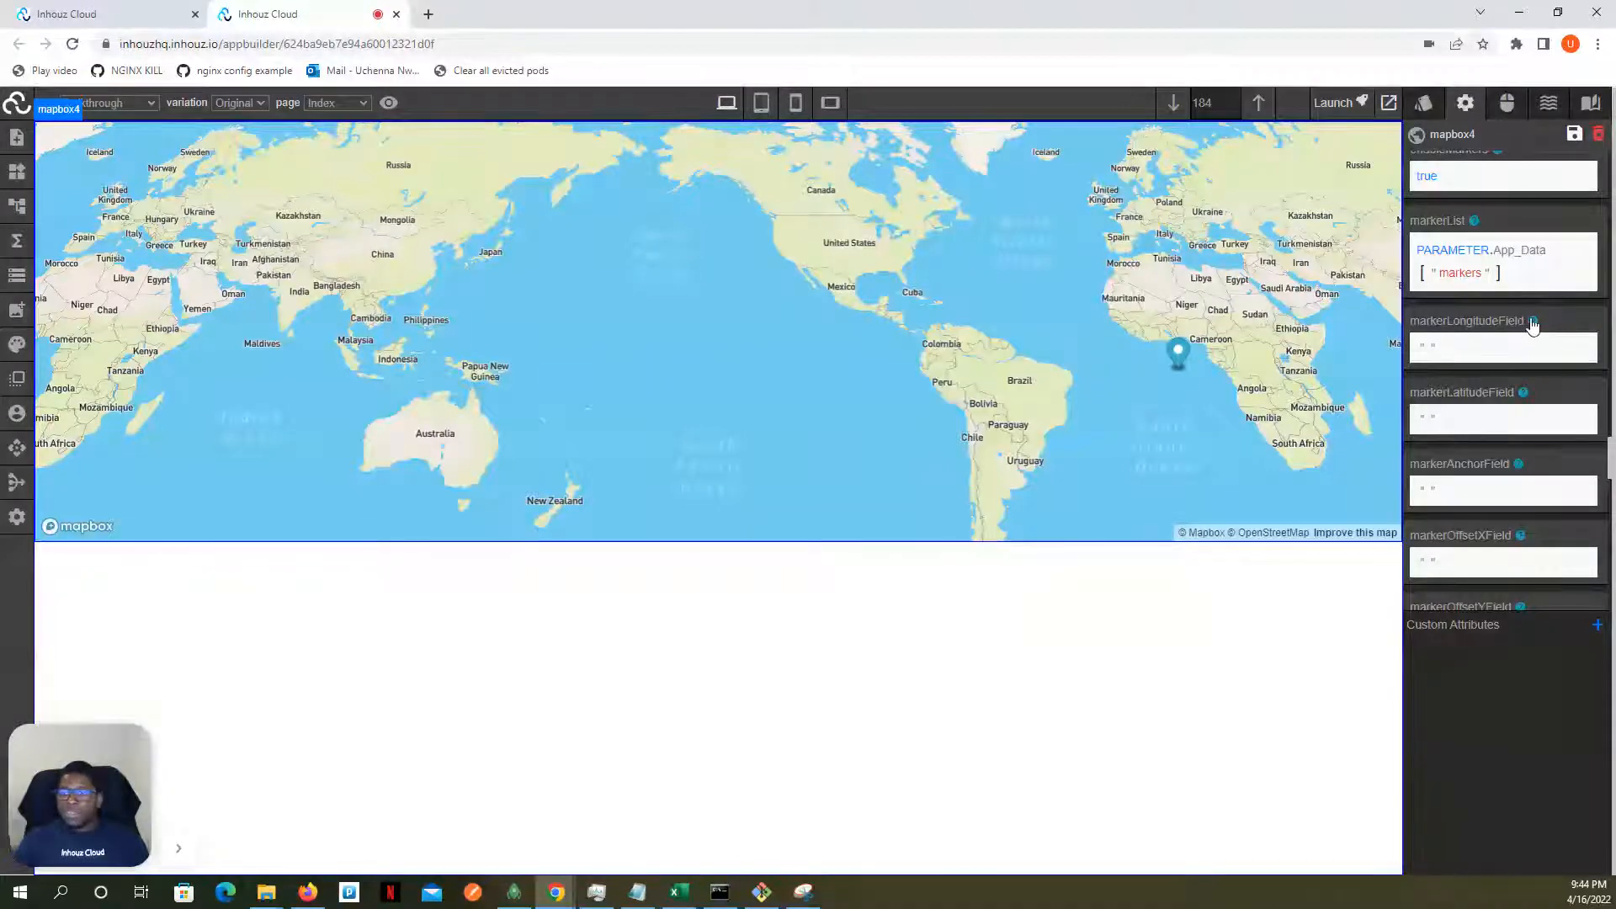
# - Check the longitude key in the live app data and set the map's markerLongitudeField attribute to "long"
pyautogui.moveTo(1532, 326)
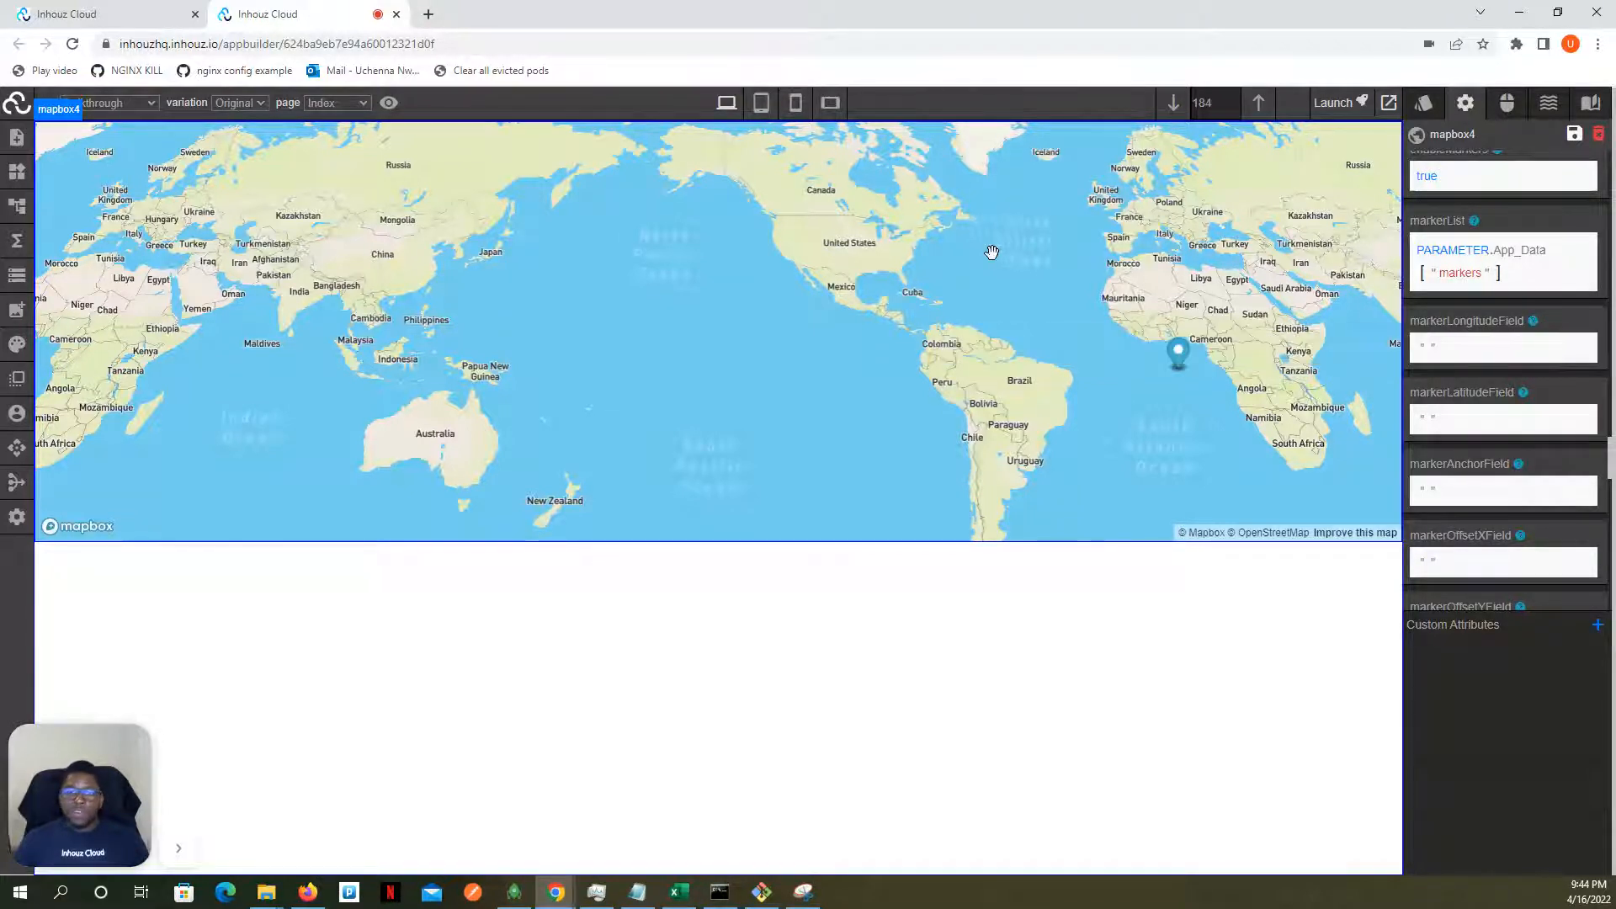
pyautogui.click(15, 279)
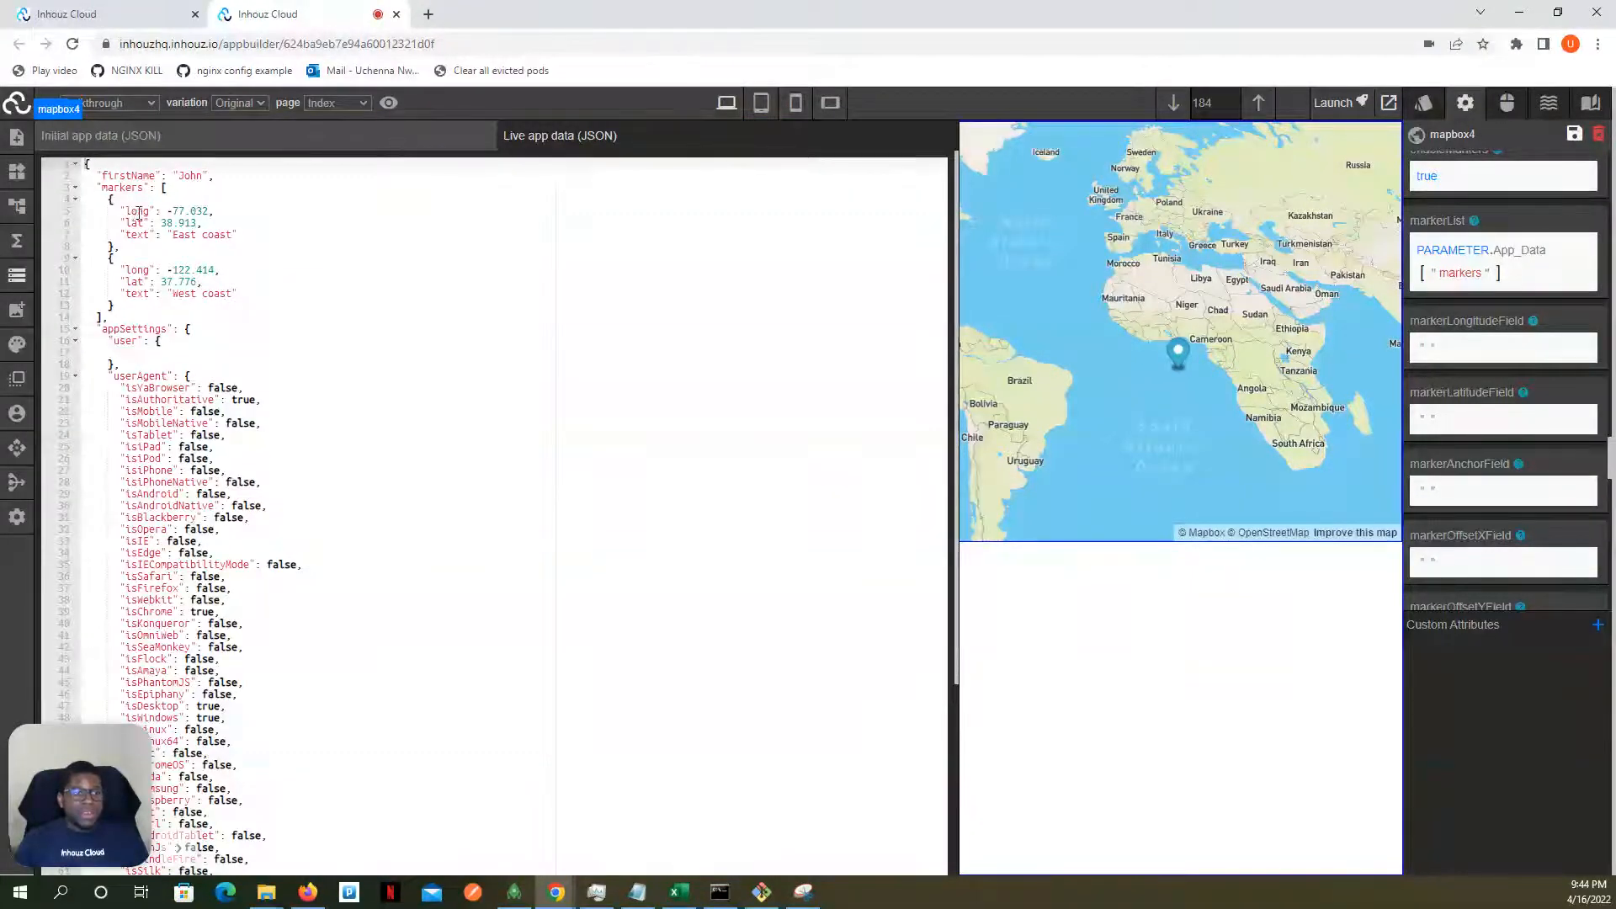
pyautogui.click(4, 284)
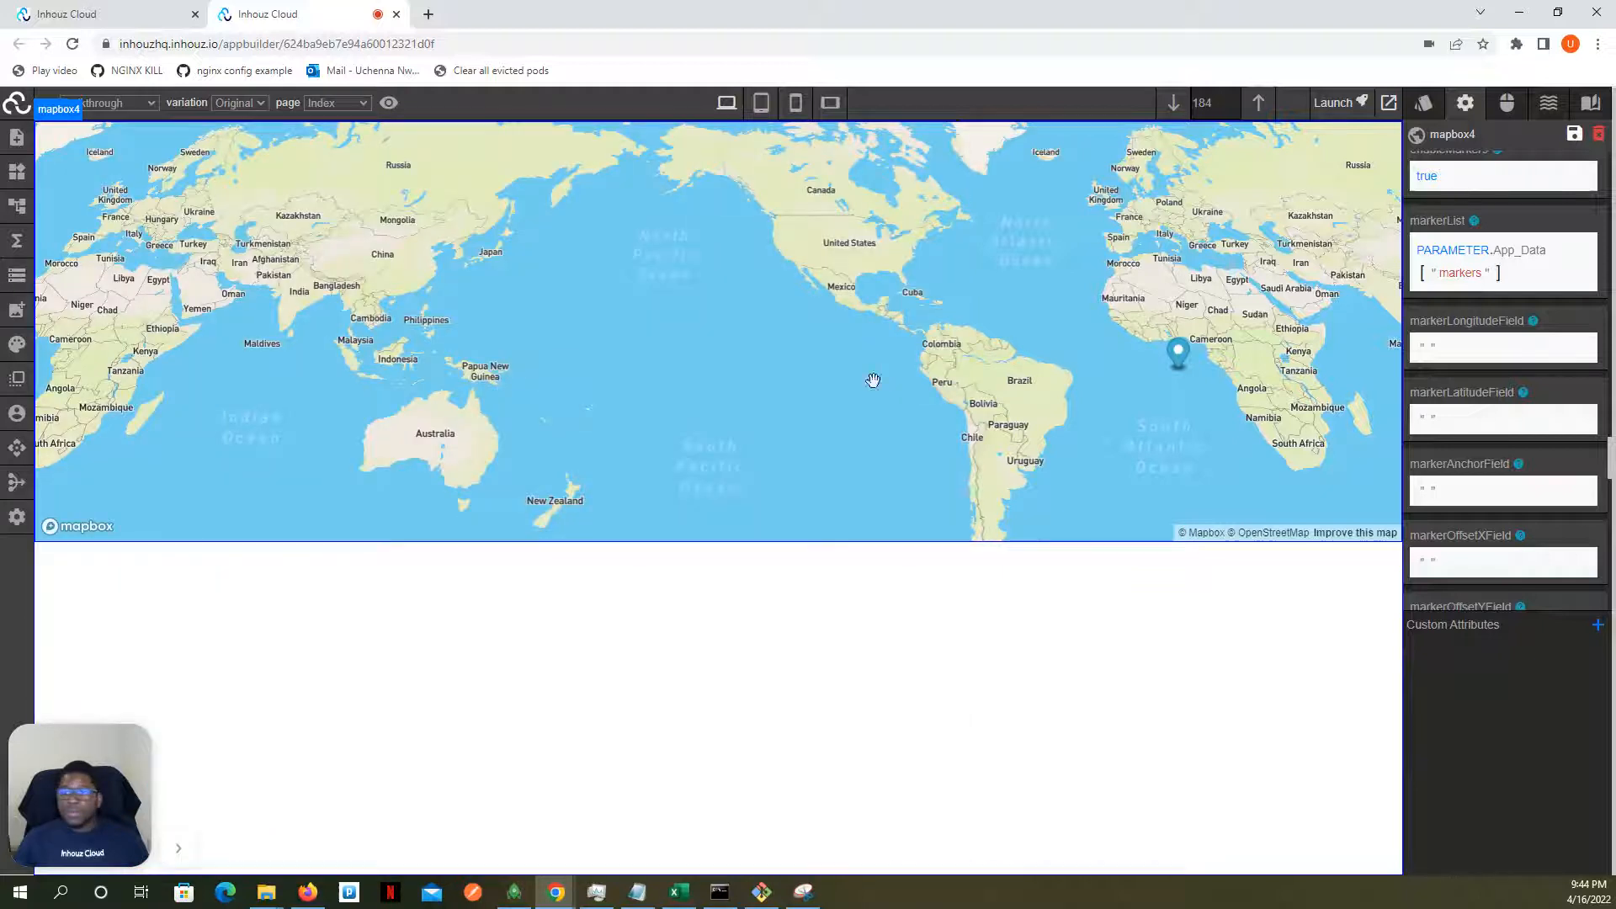
pyautogui.click(1428, 352)
pyautogui.click(1452, 398)
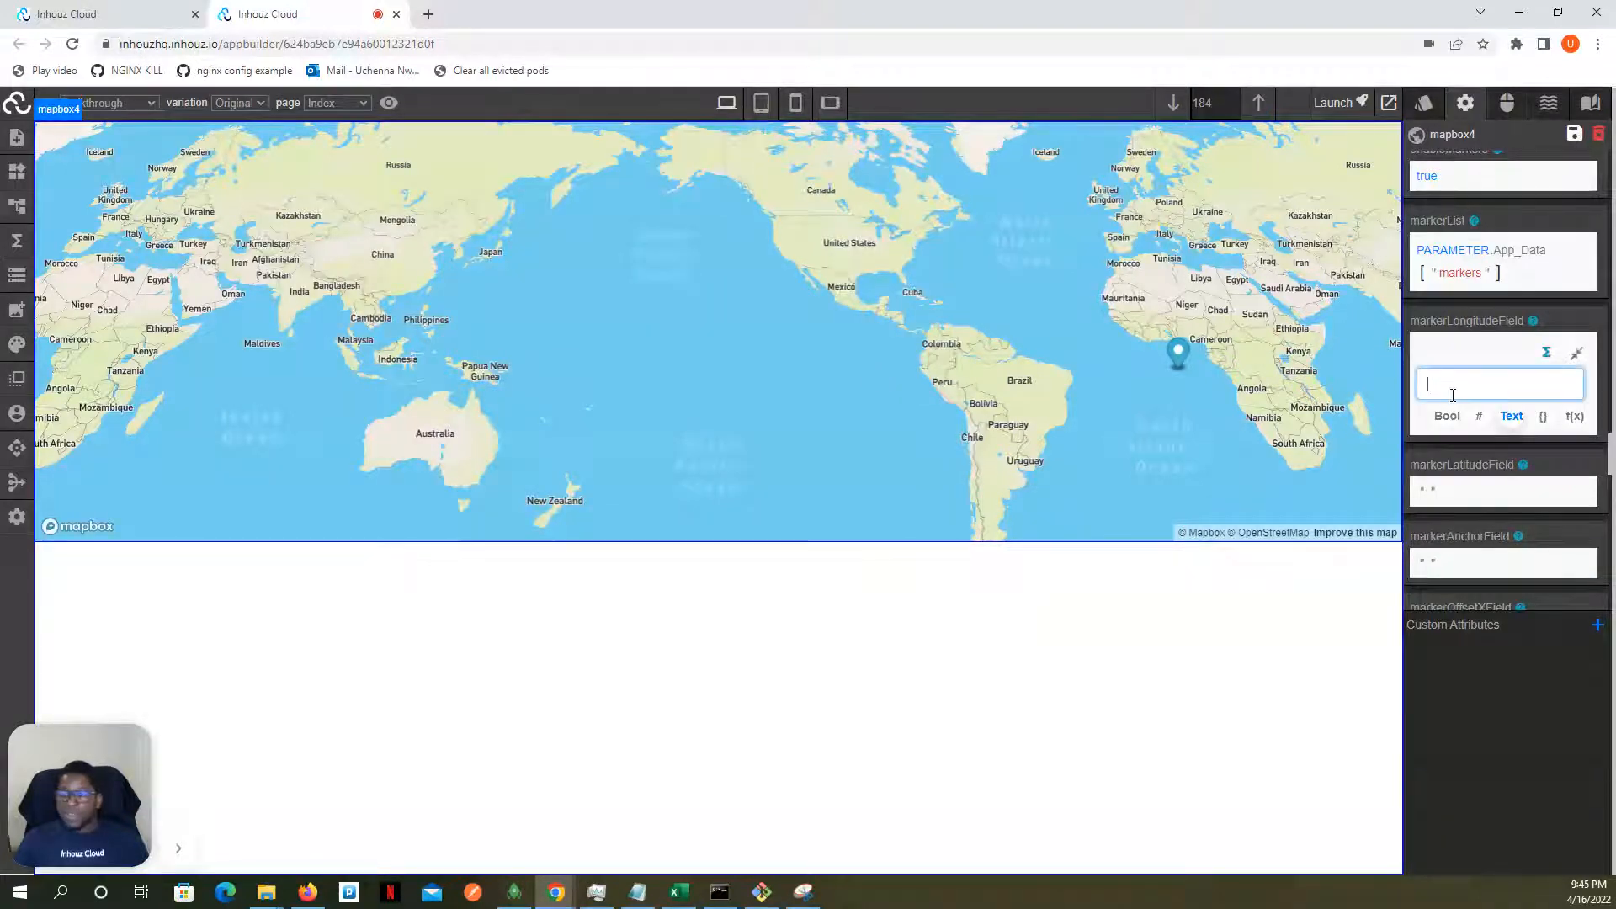
pyautogui.write('long')
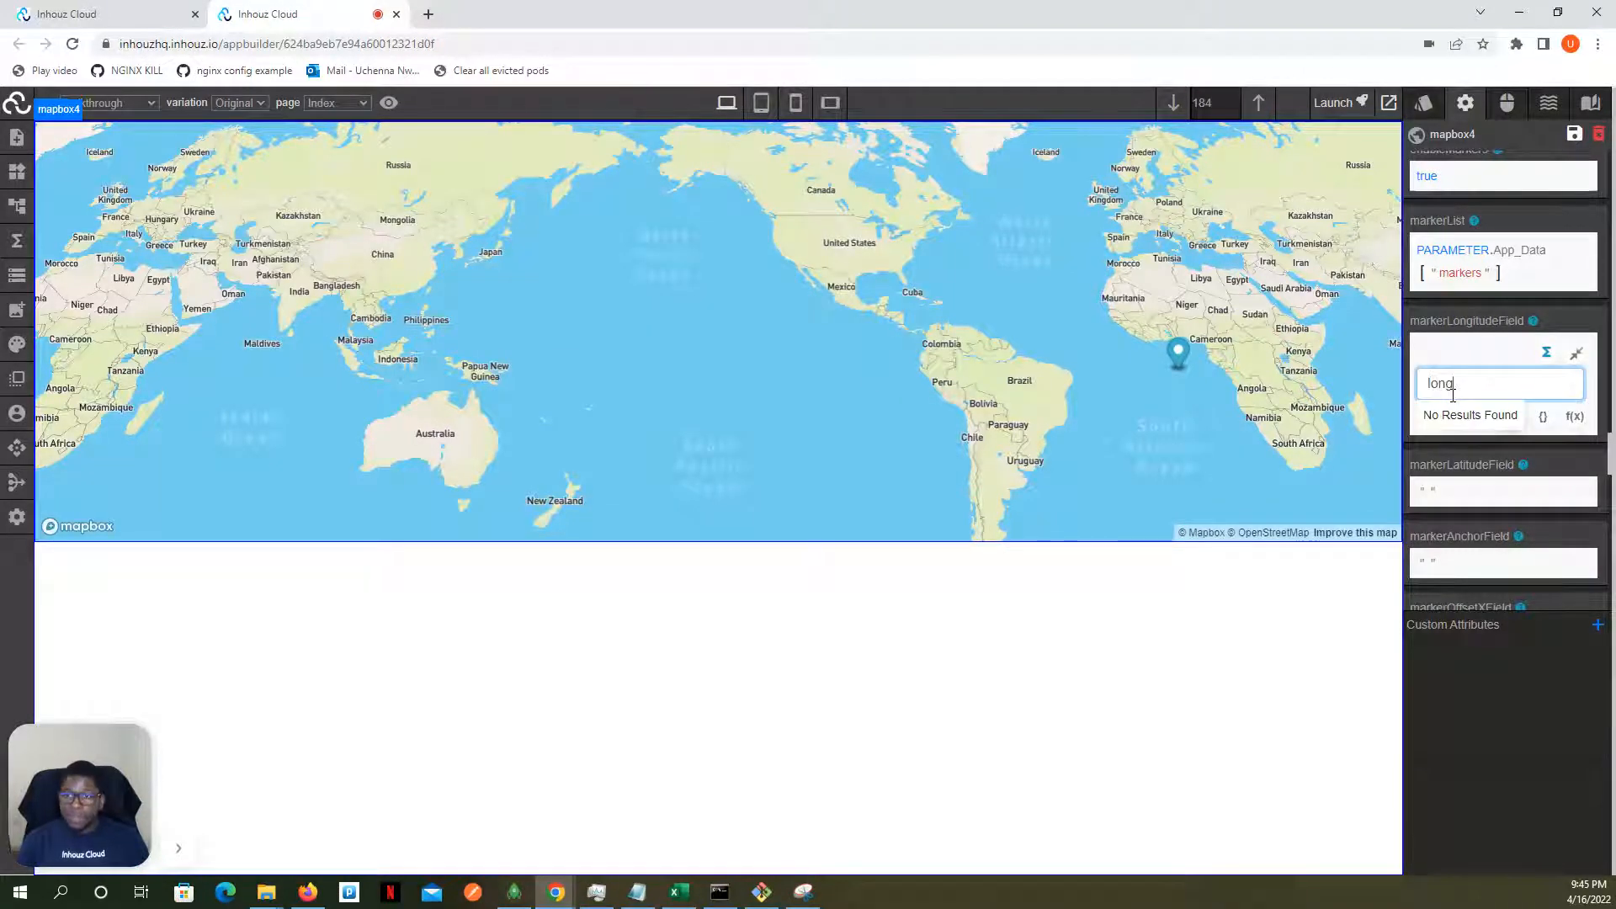
# - Set the map's markerLatitudeField attribute to "lat" and check it against the latitude key in the live app data
pyautogui.click(1575, 354)
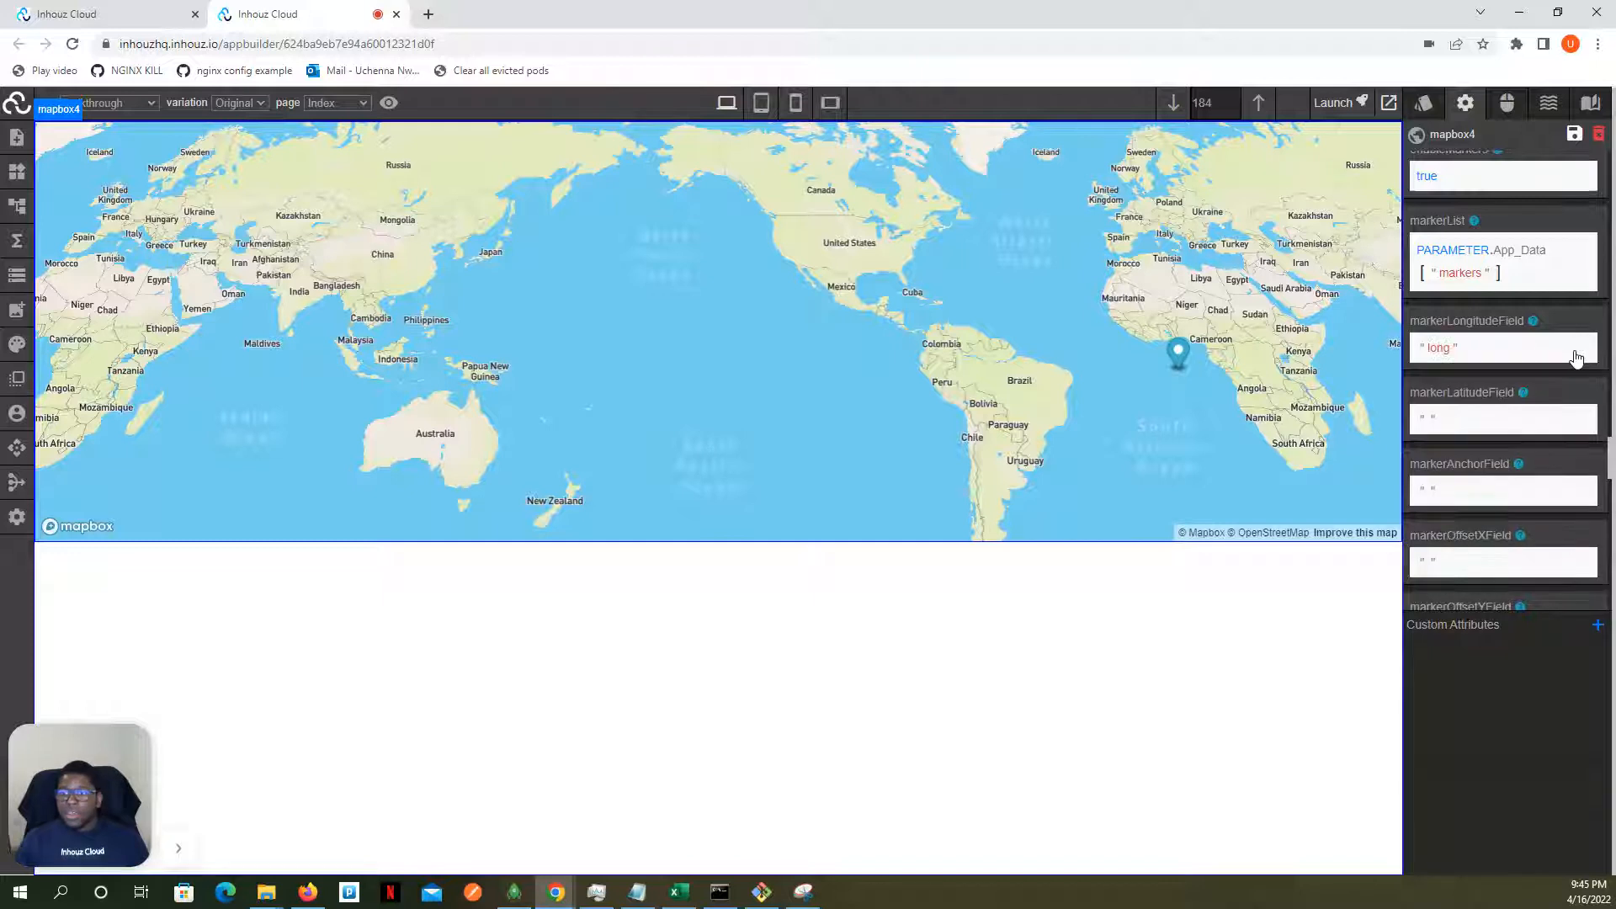
pyautogui.click(1431, 421)
pyautogui.click(1434, 459)
pyautogui.write('lat')
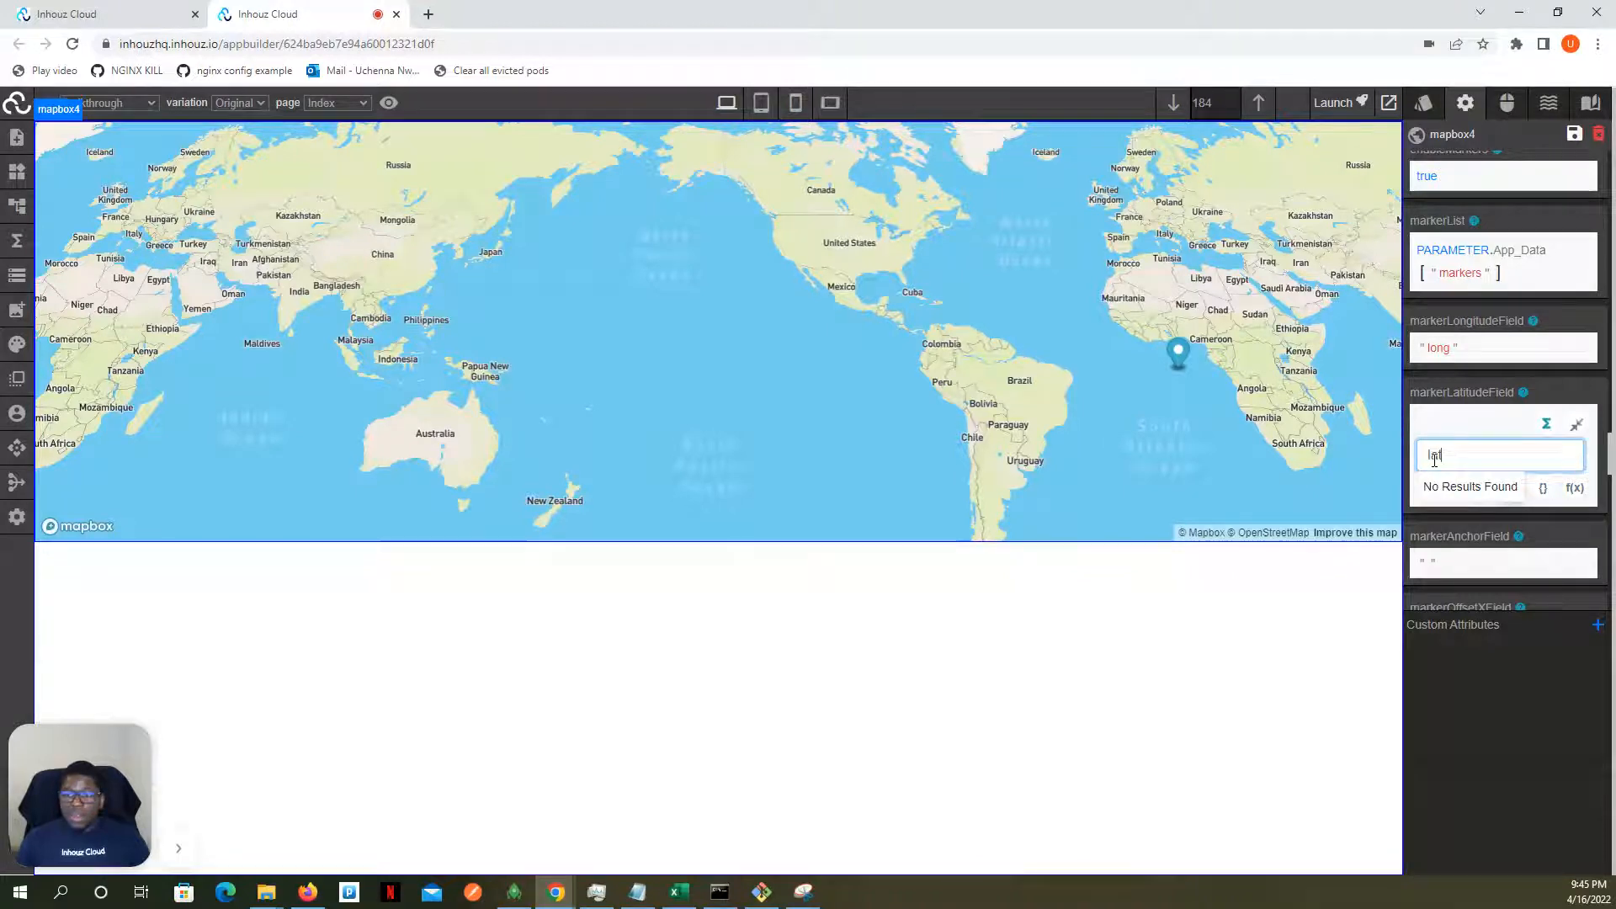
pyautogui.click(1578, 427)
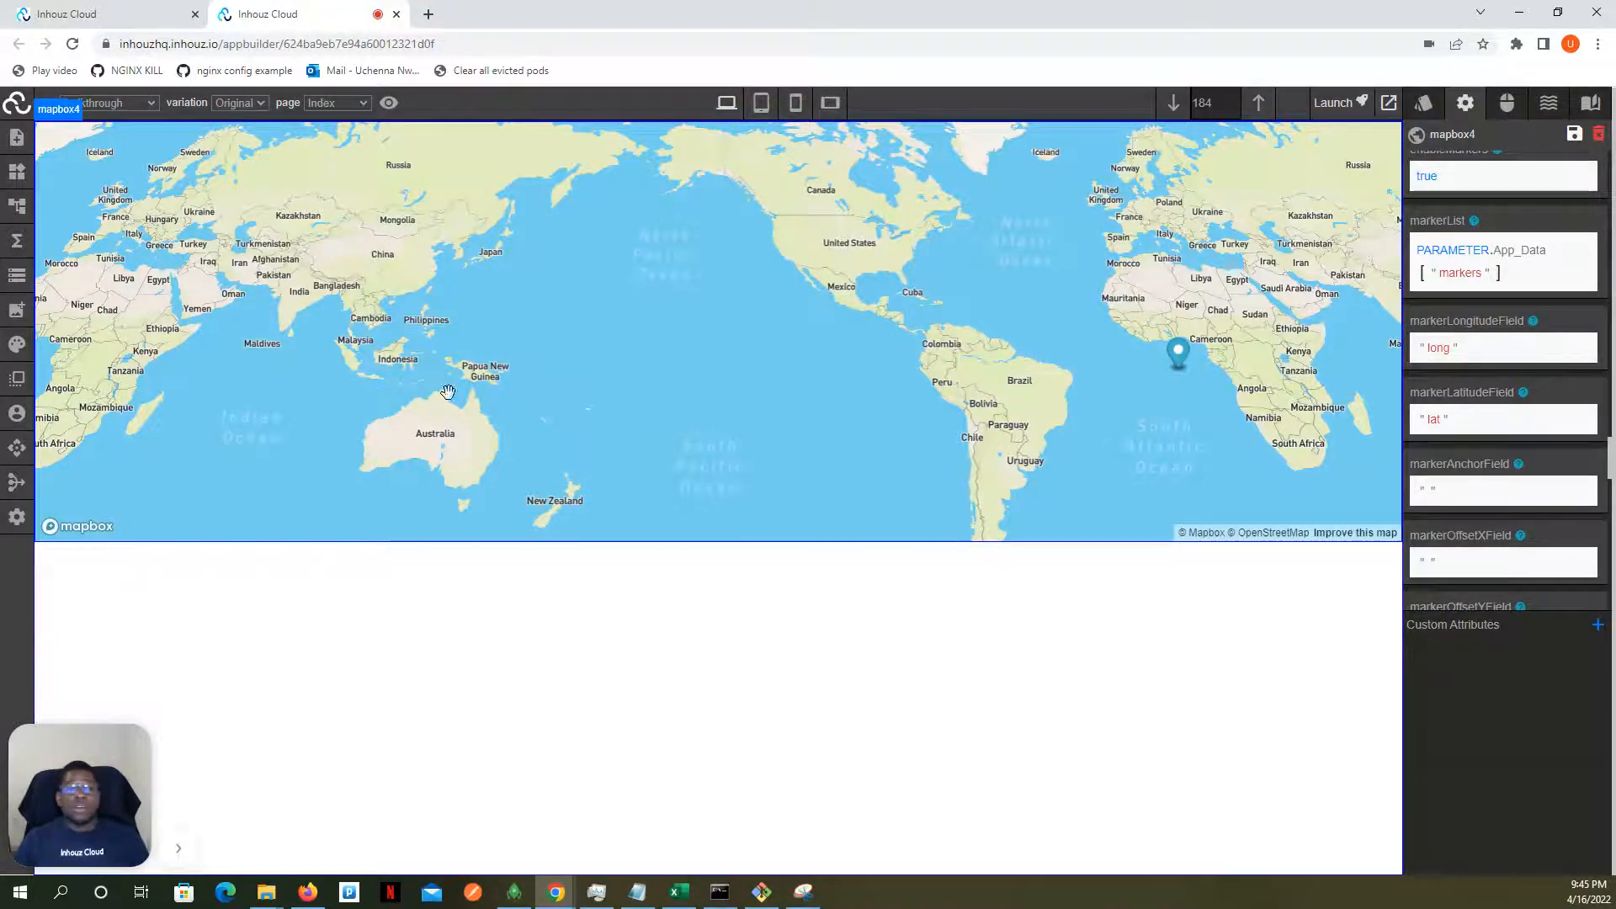
pyautogui.click(17, 276)
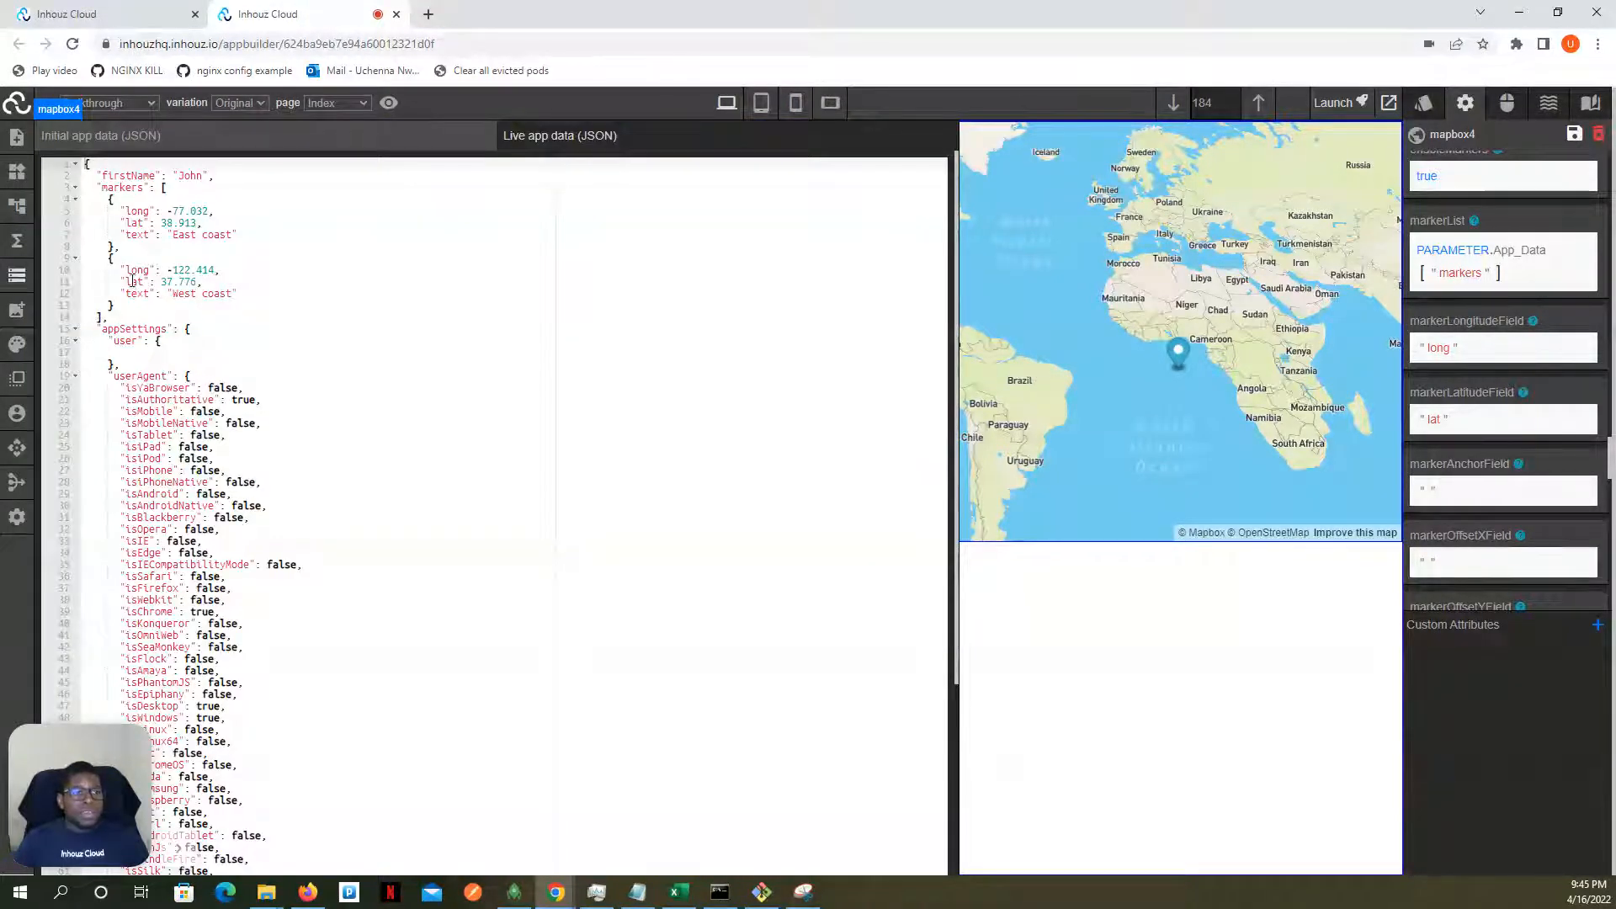
pyautogui.click(17, 275)
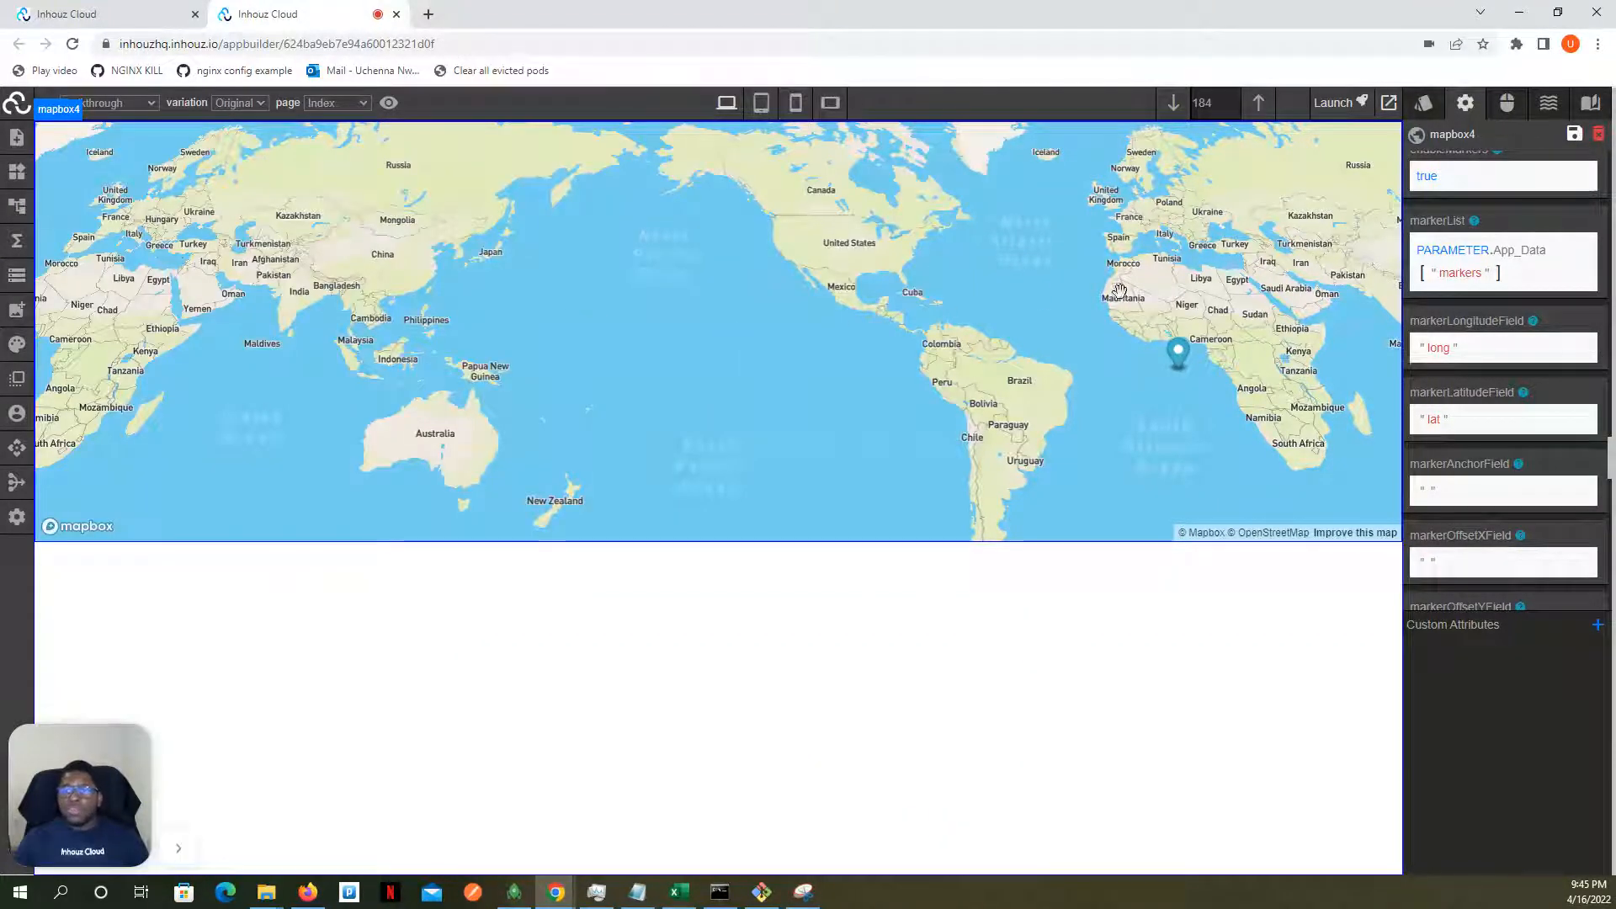
# - Preview the page to inspect the markers on the map and return to the editor
pyautogui.scroll(2, 1429, 306)
pyautogui.scroll(2, 1429, 309)
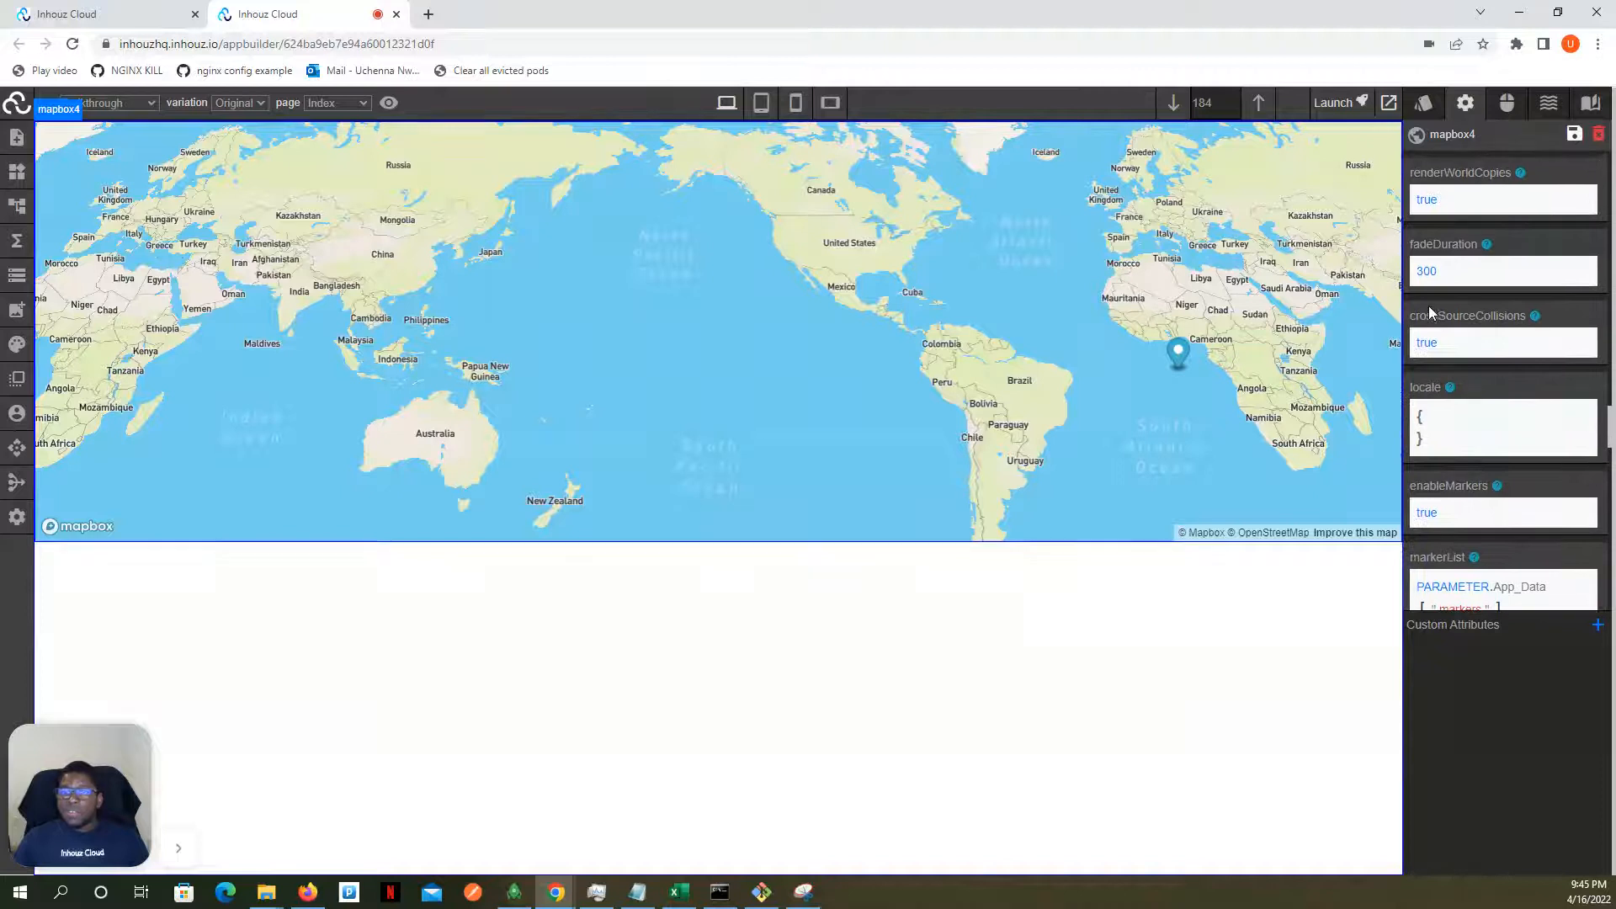
pyautogui.scroll(-2, 1071, 225)
pyautogui.scroll(2, 1068, 224)
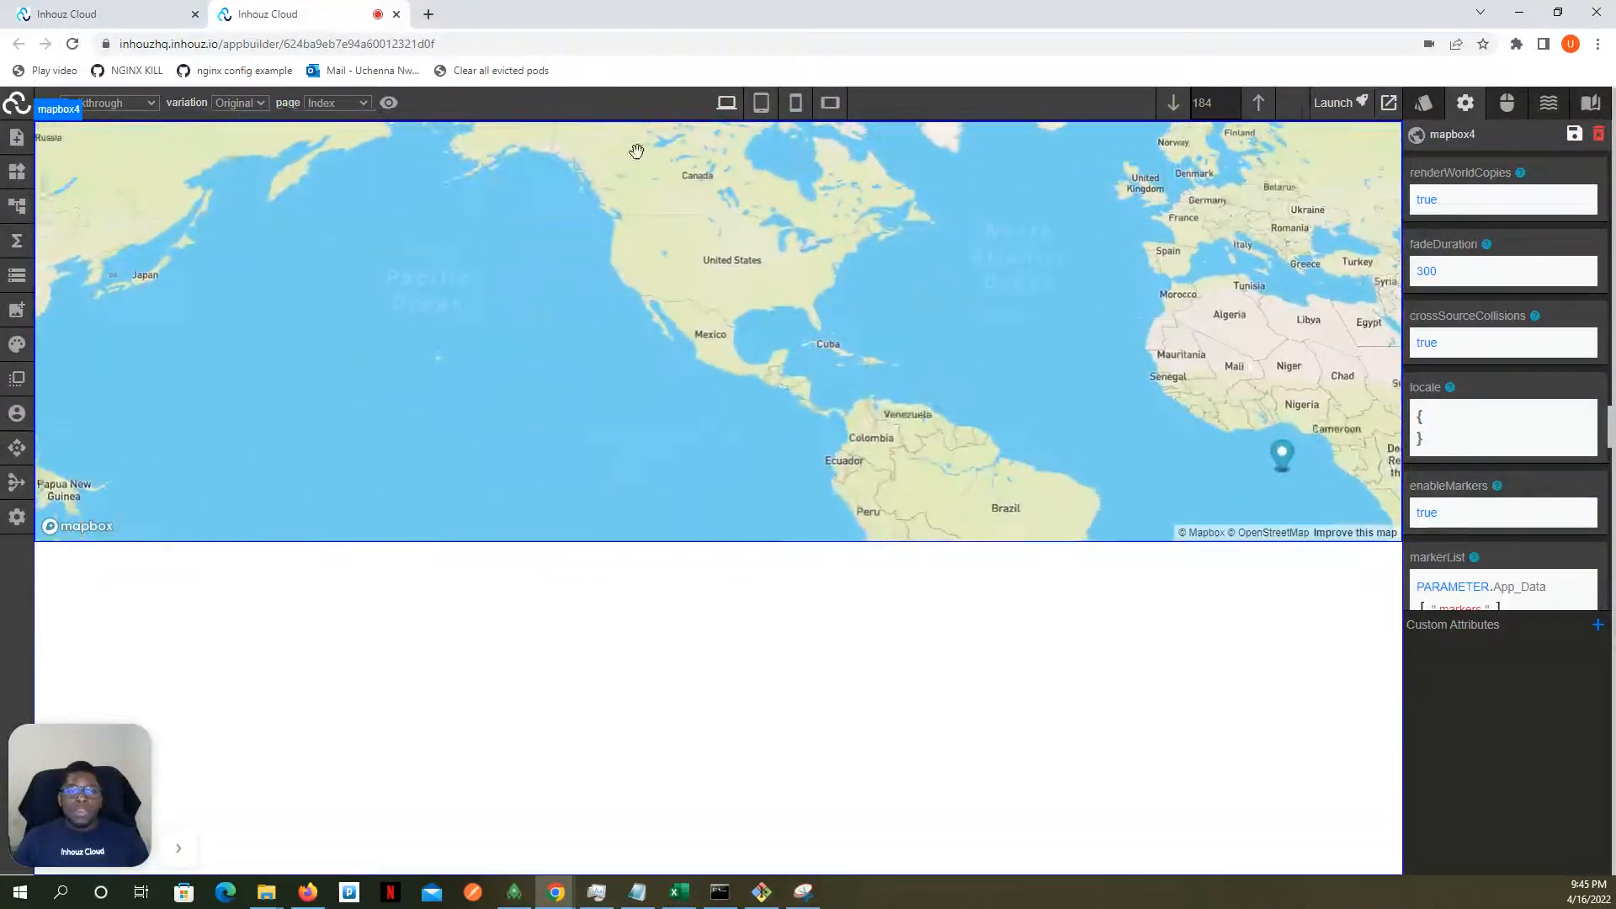
pyautogui.click(391, 108)
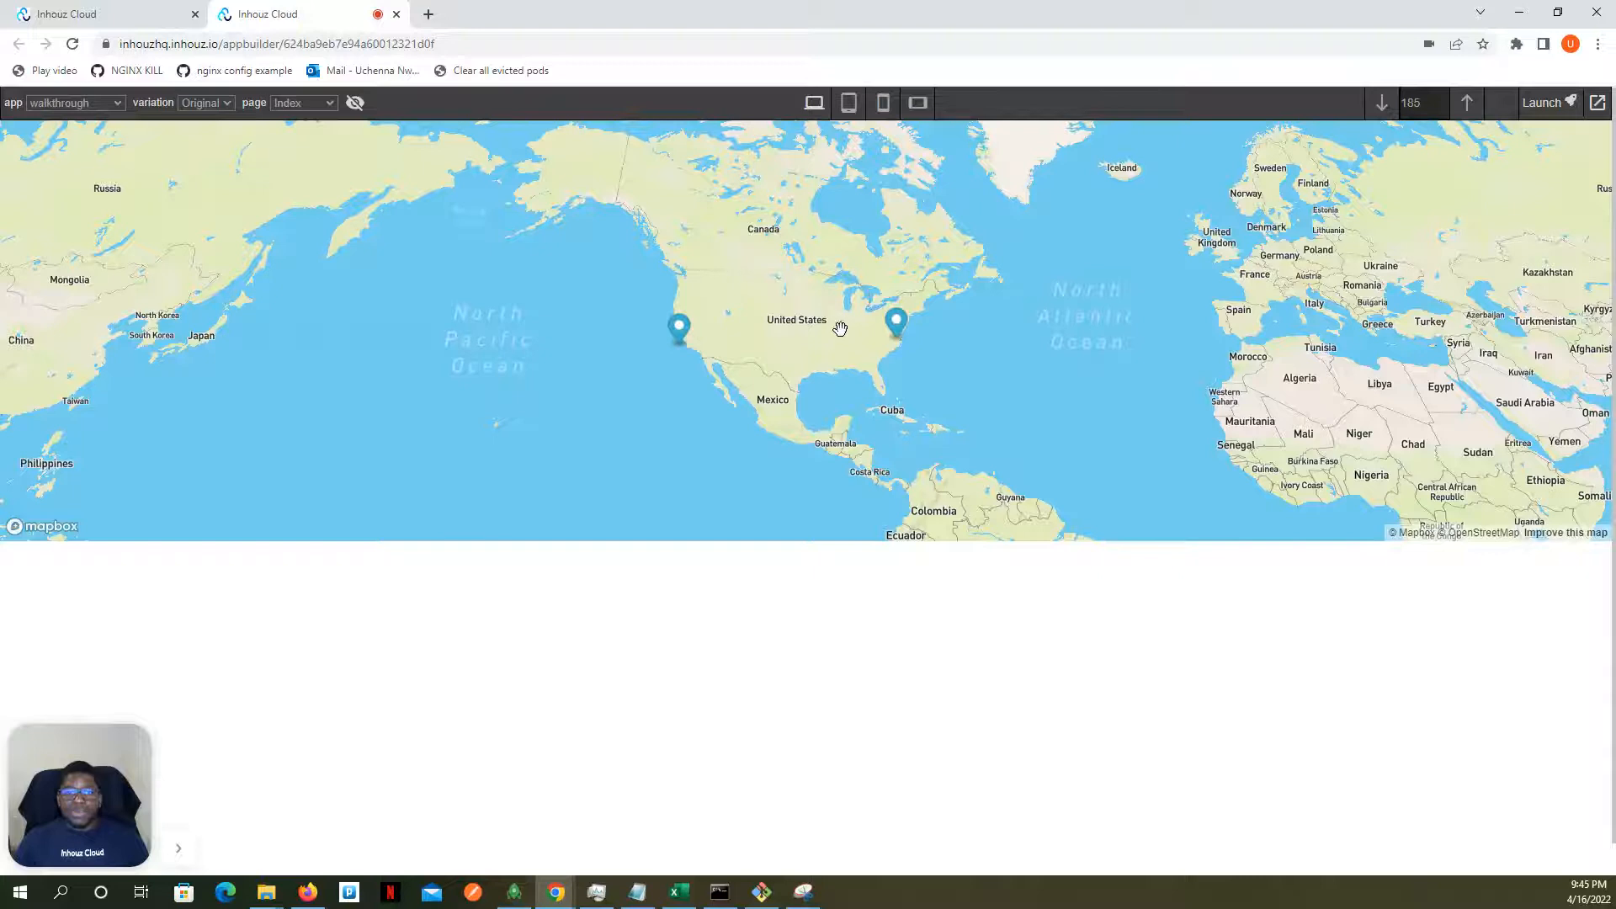
pyautogui.click(357, 102)
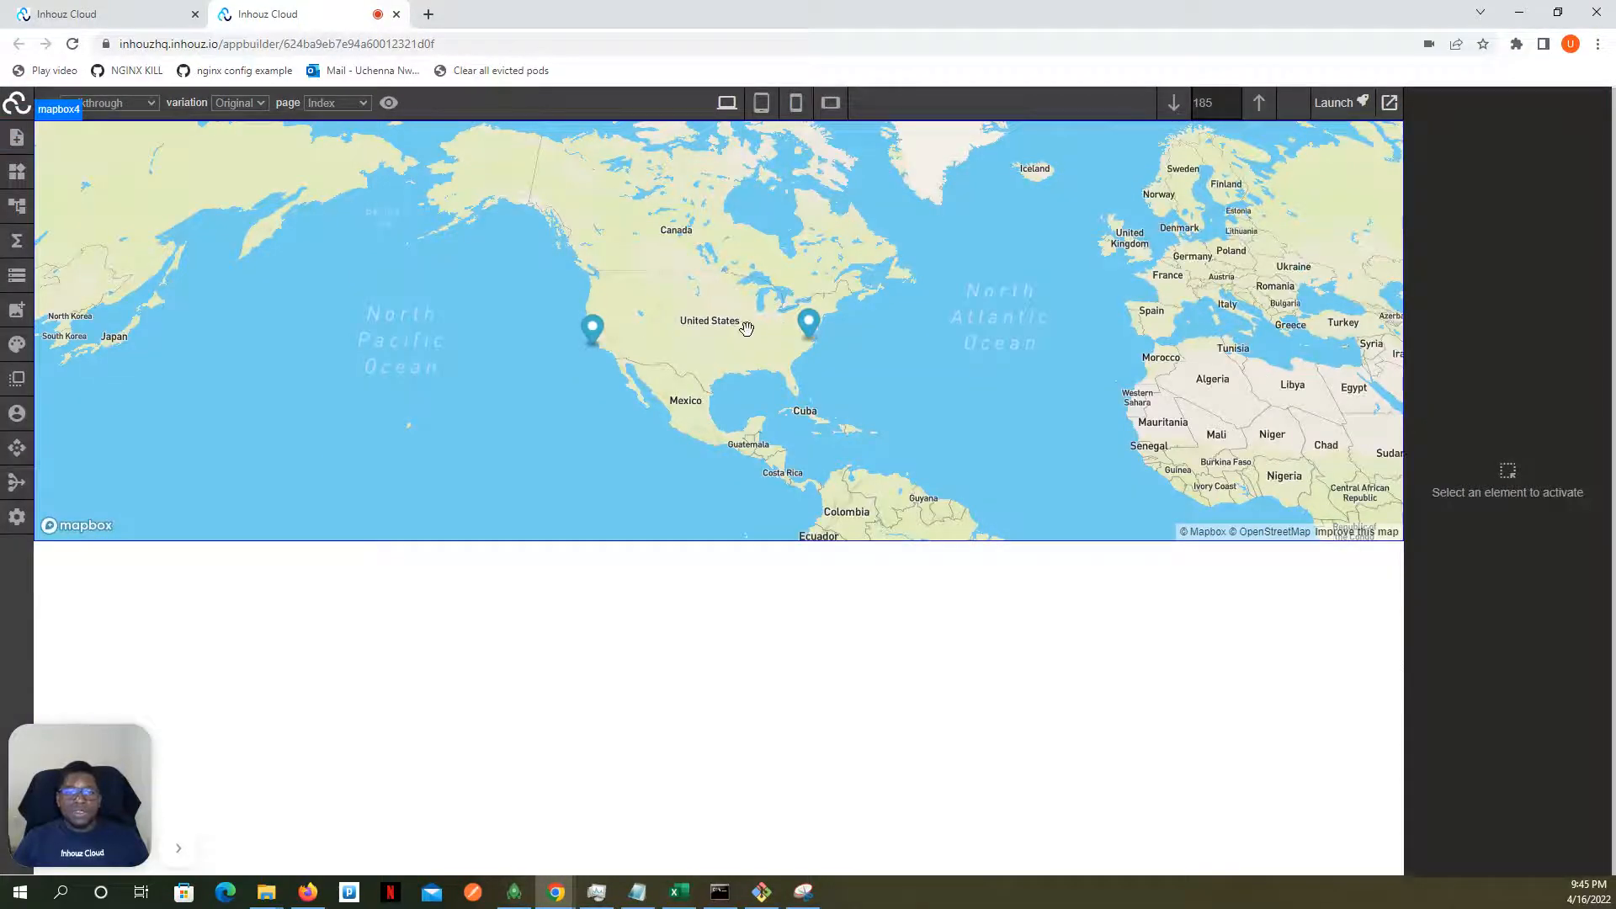
# - Select the map and check the markers' text key in the live app data
pyautogui.click(758, 320)
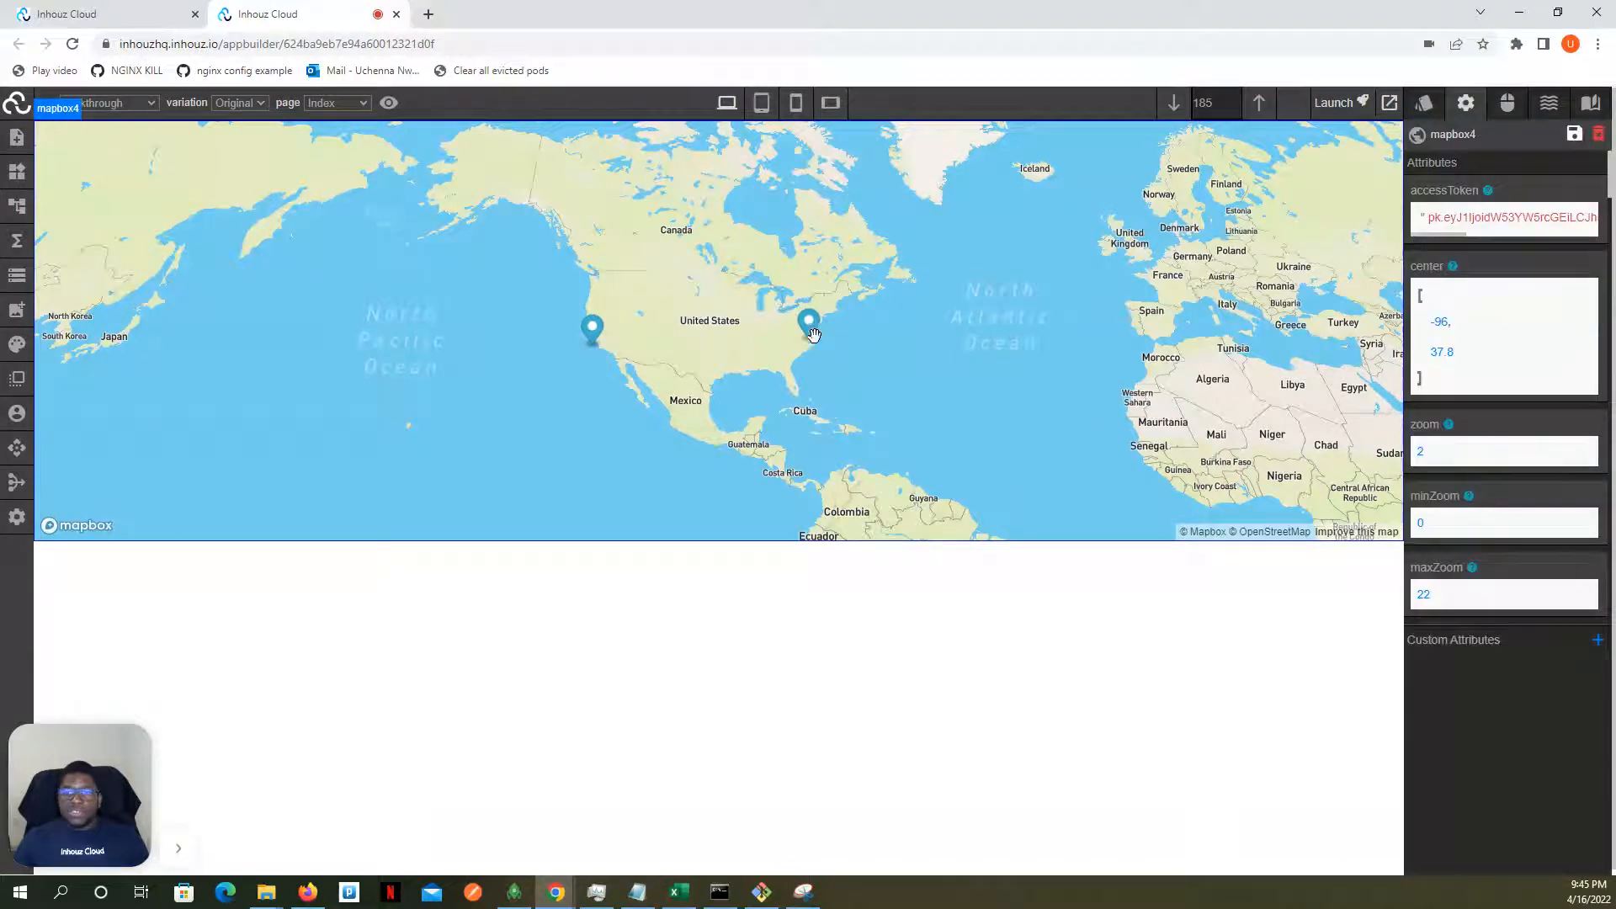
pyautogui.scroll(-10, 1563, 273)
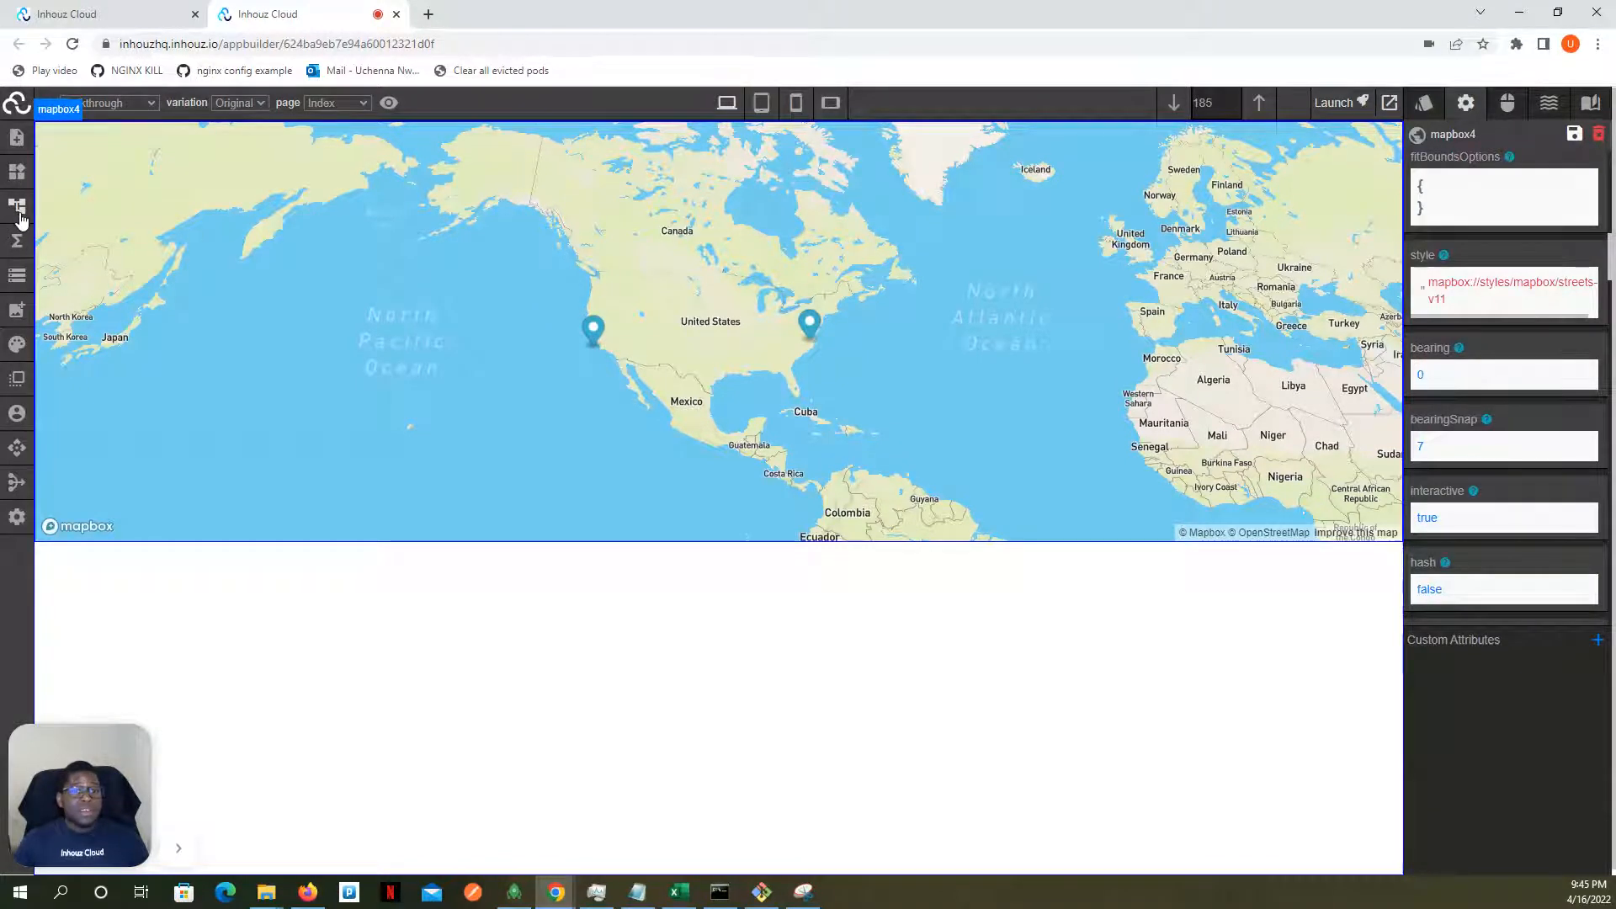
pyautogui.click(16, 279)
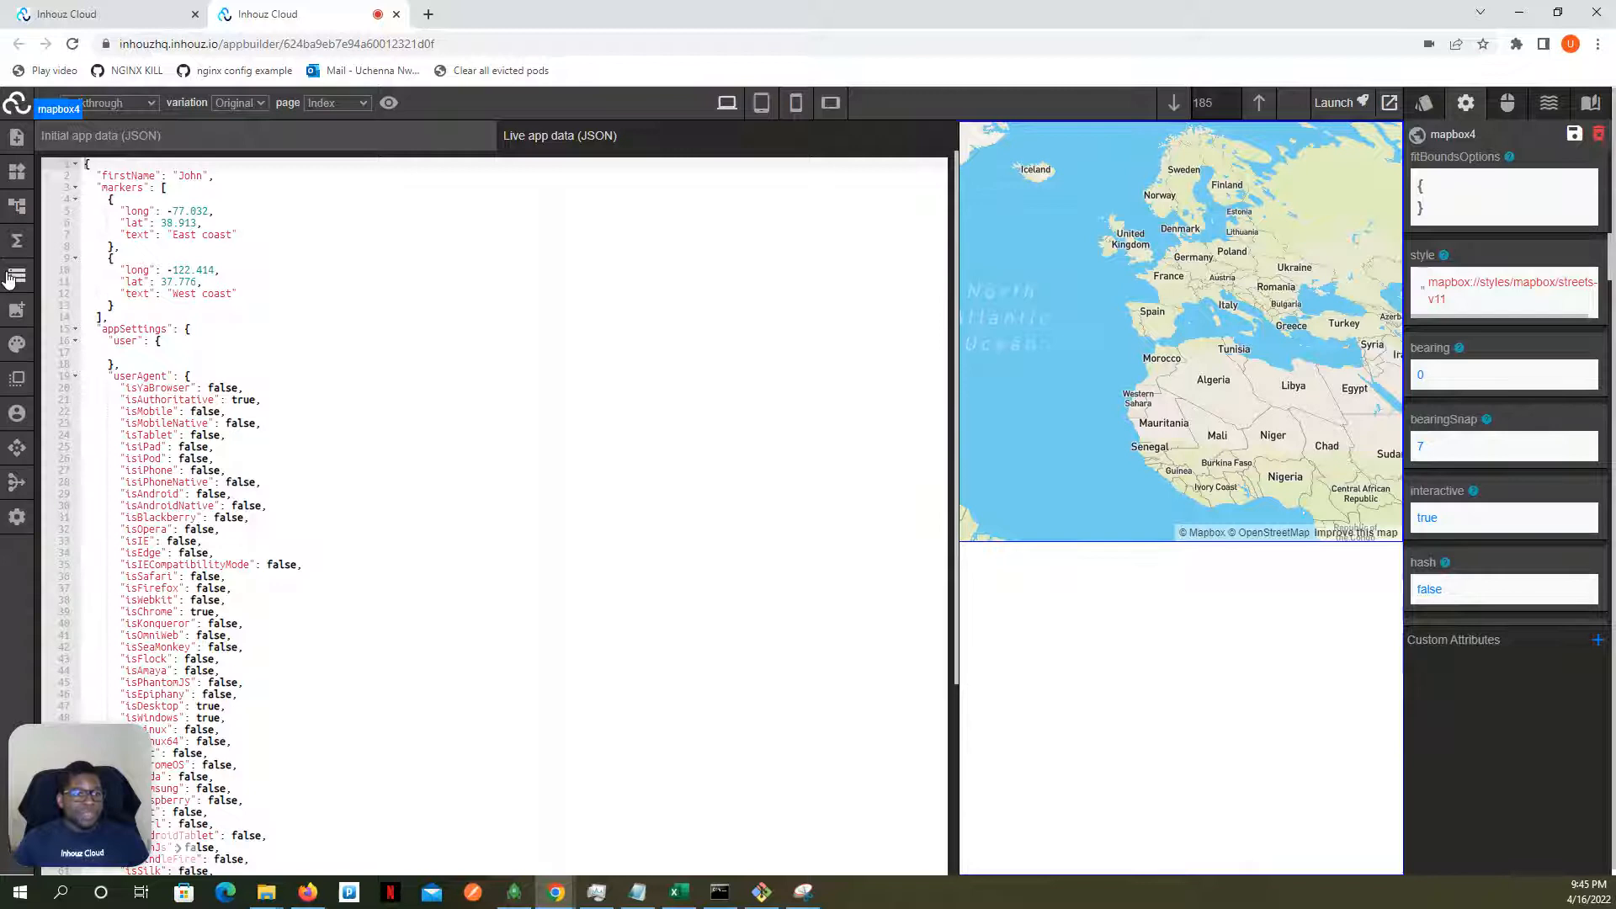
pyautogui.click(8, 278)
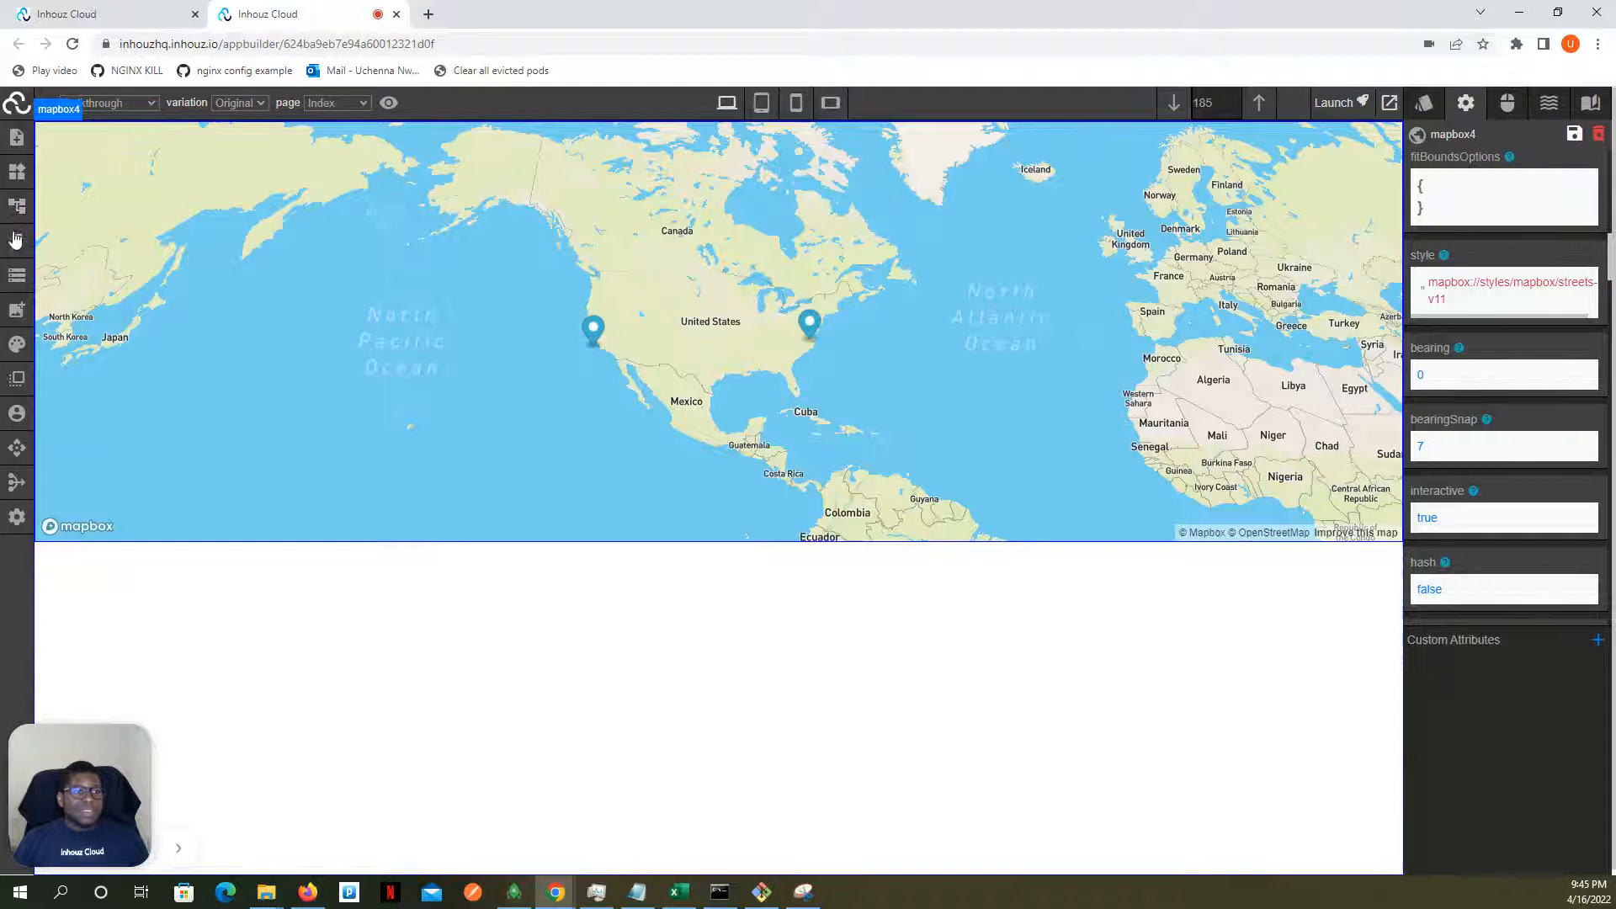
pyautogui.click(17, 276)
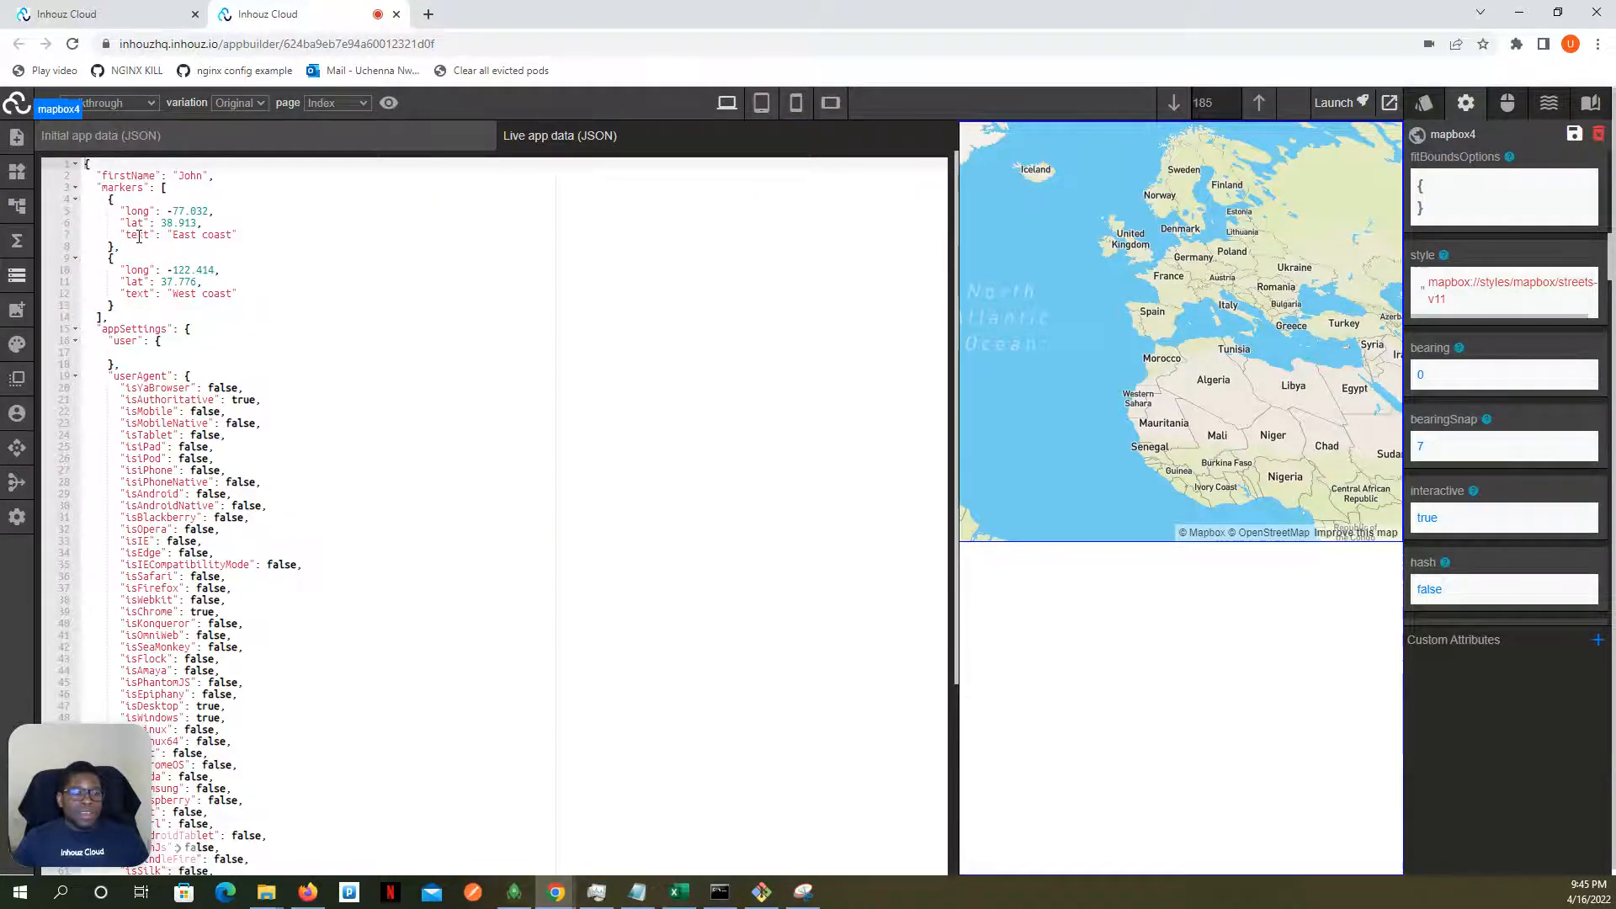
pyautogui.click(16, 275)
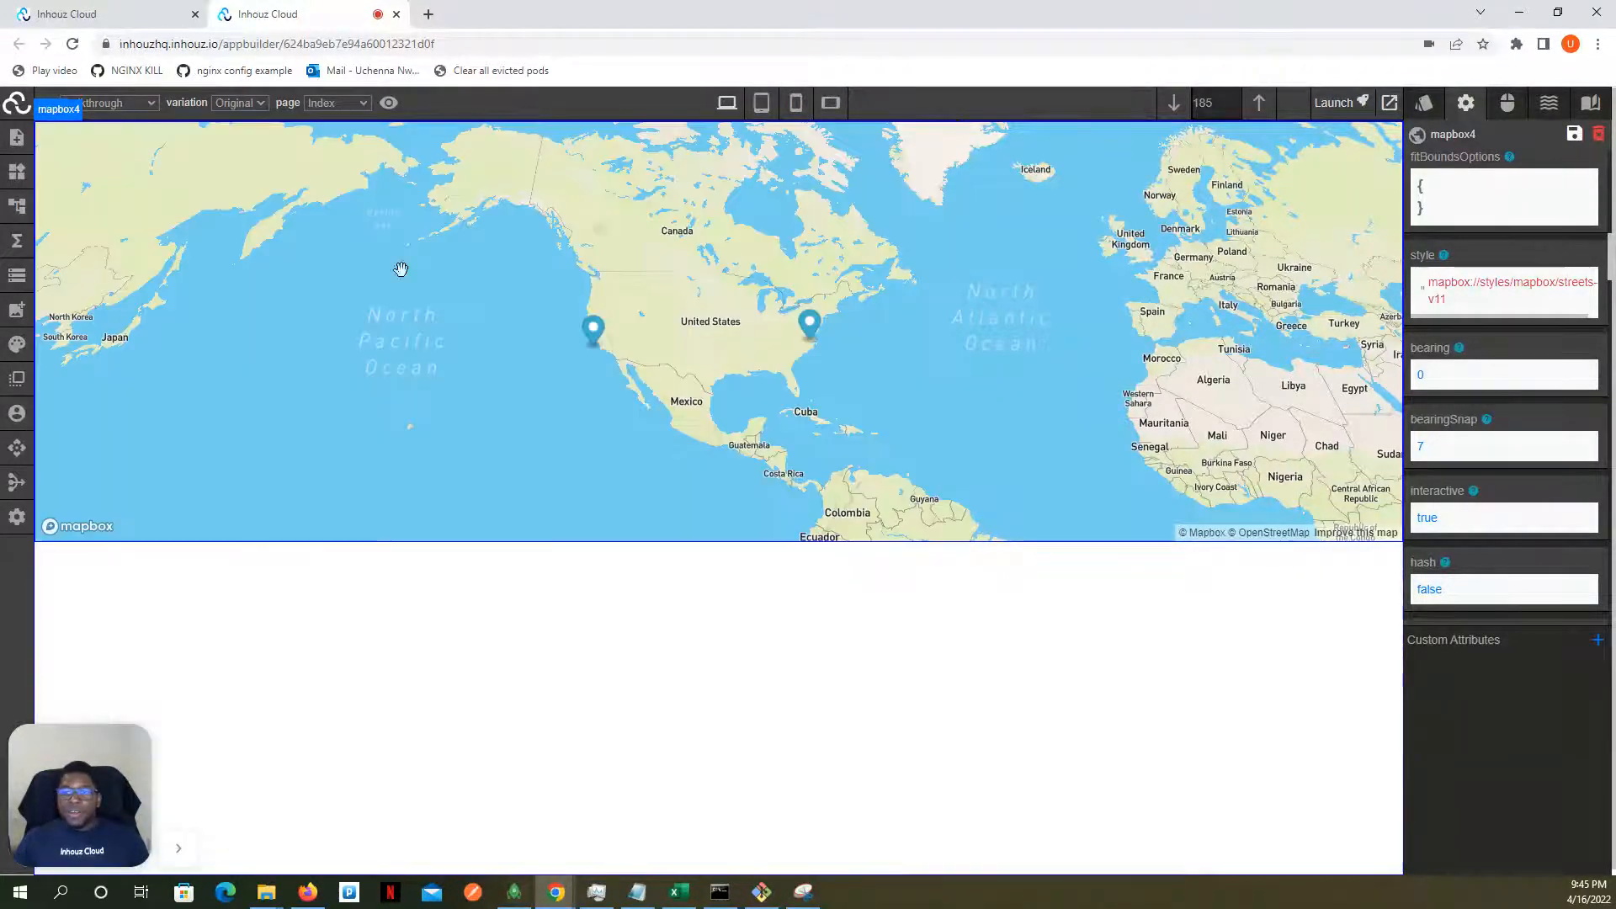
# - Set the map's markerPopupTextField attribute to "text" and save the app
pyautogui.scroll(-7, 1481, 241)
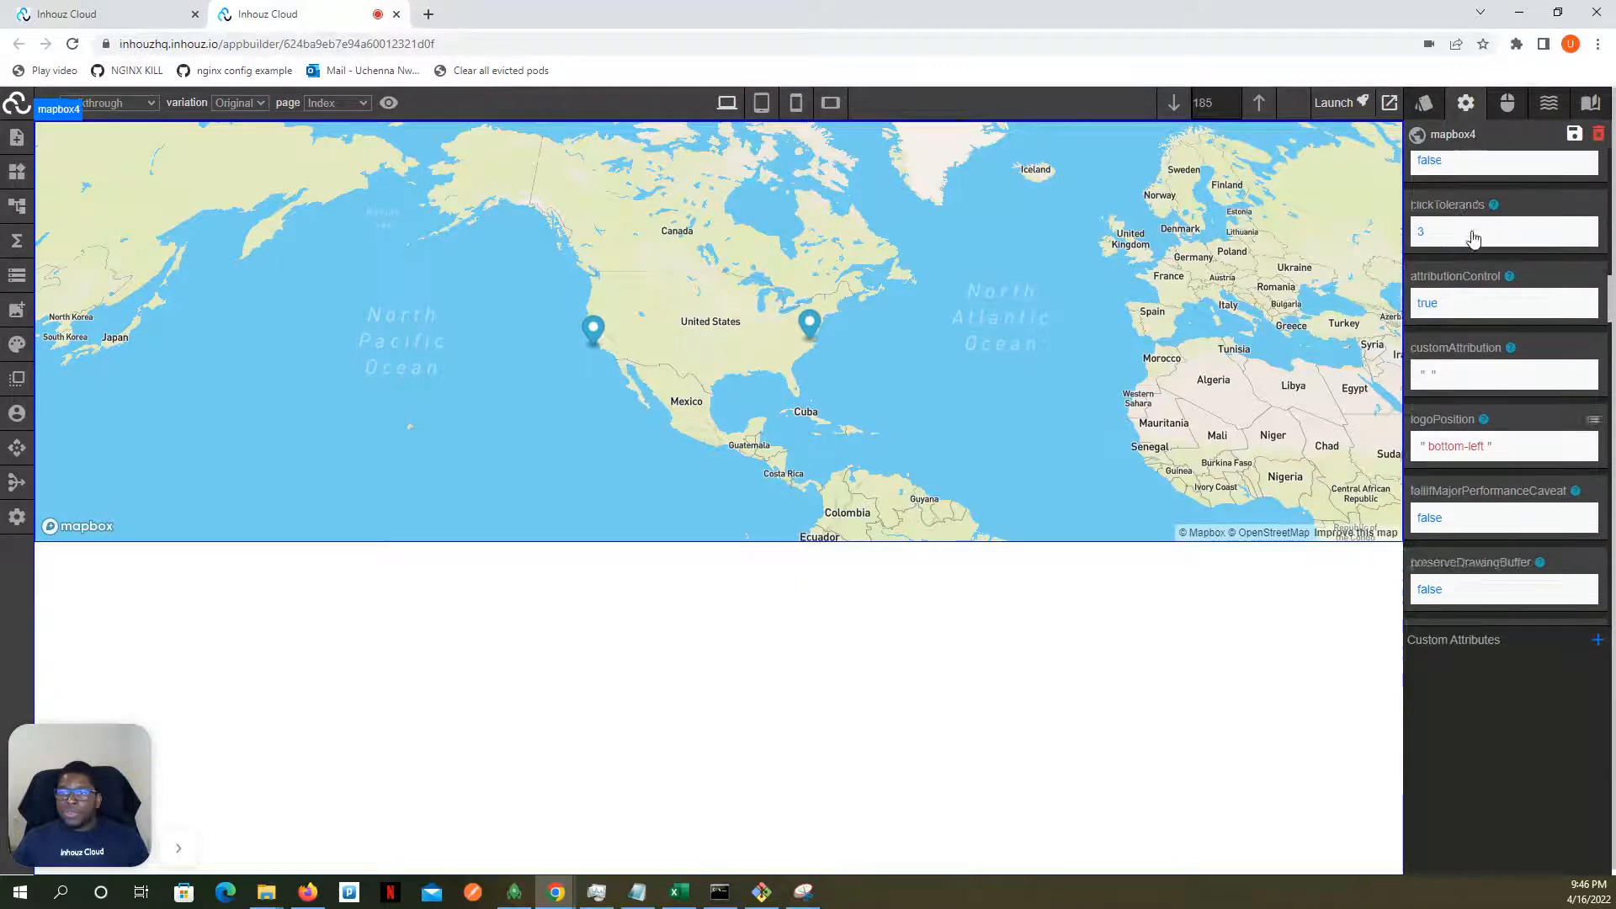
pyautogui.scroll(-8, 1472, 239)
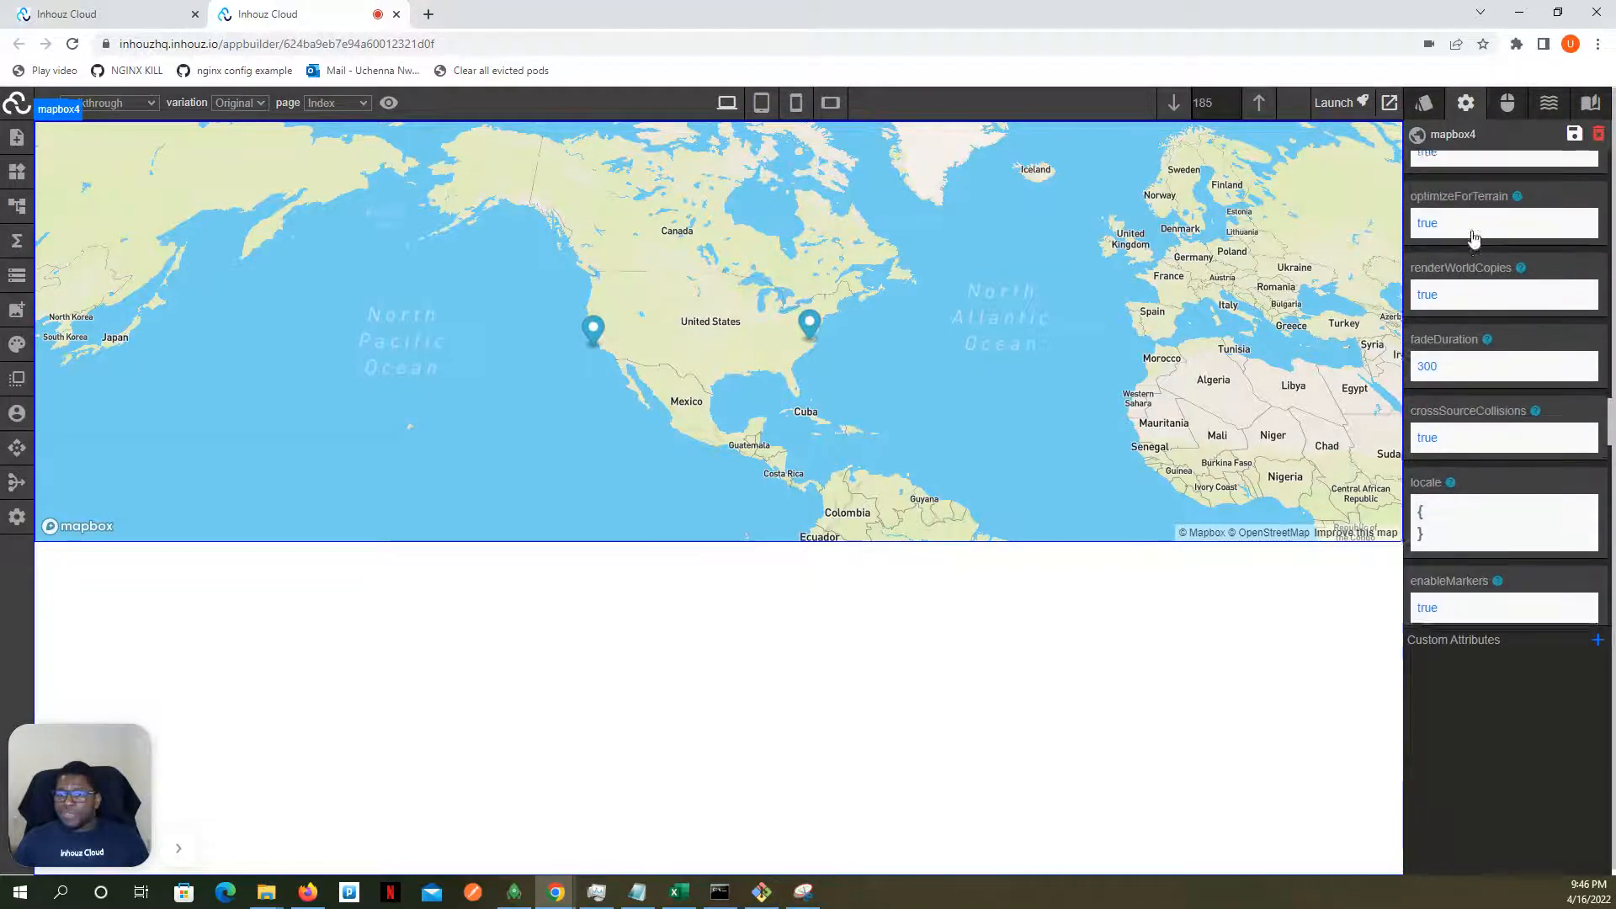
pyautogui.scroll(-10, 1469, 243)
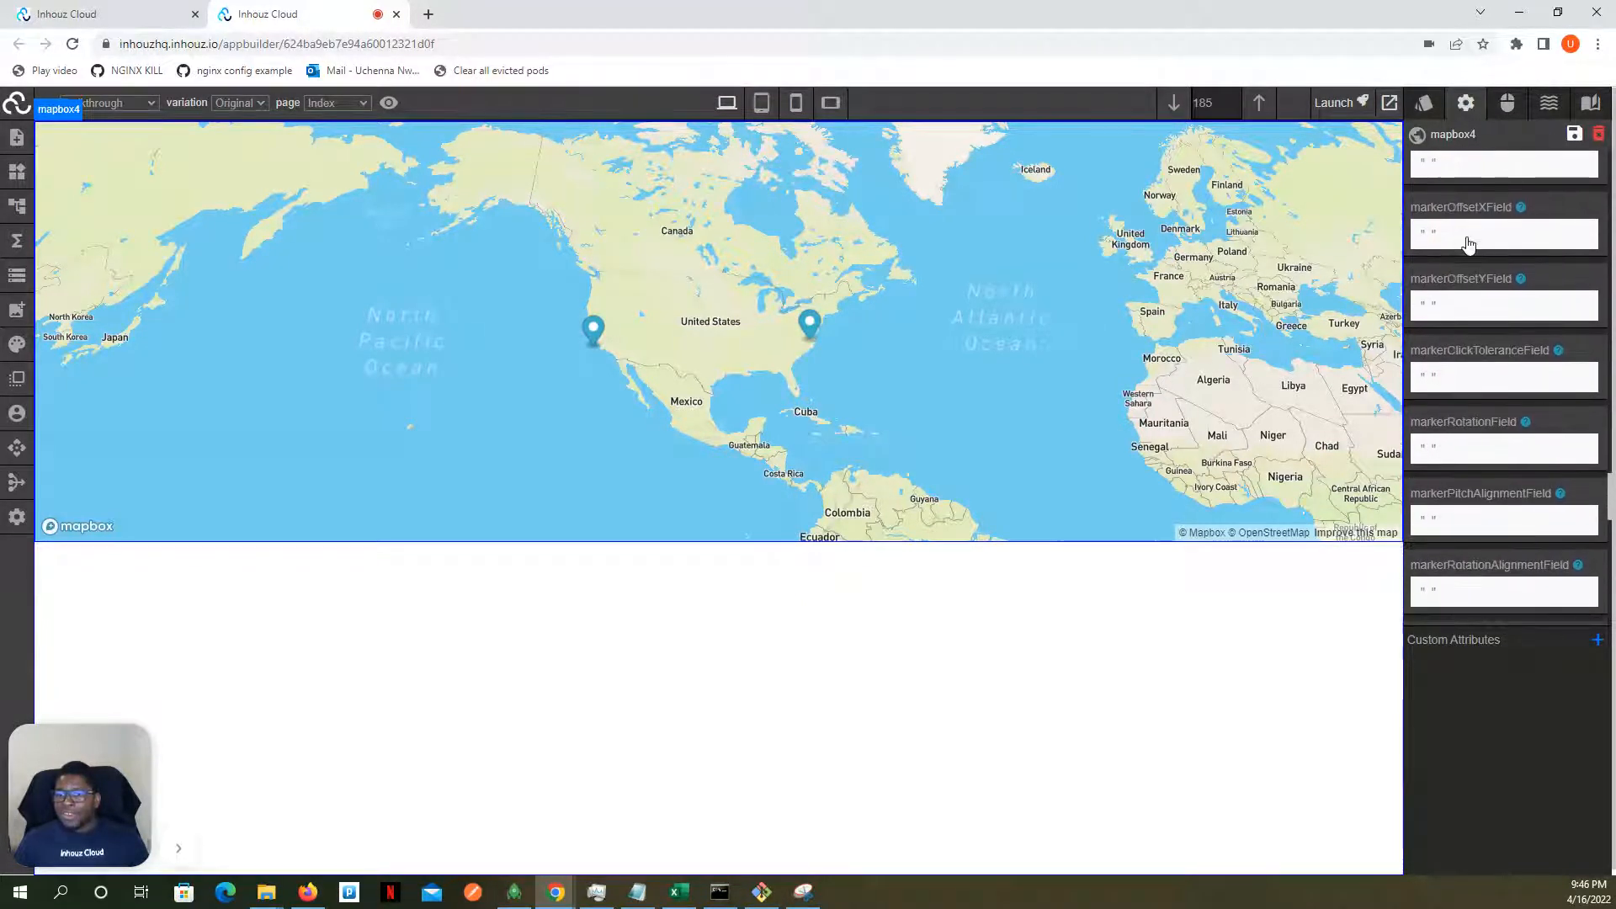
pyautogui.scroll(-2, 1469, 244)
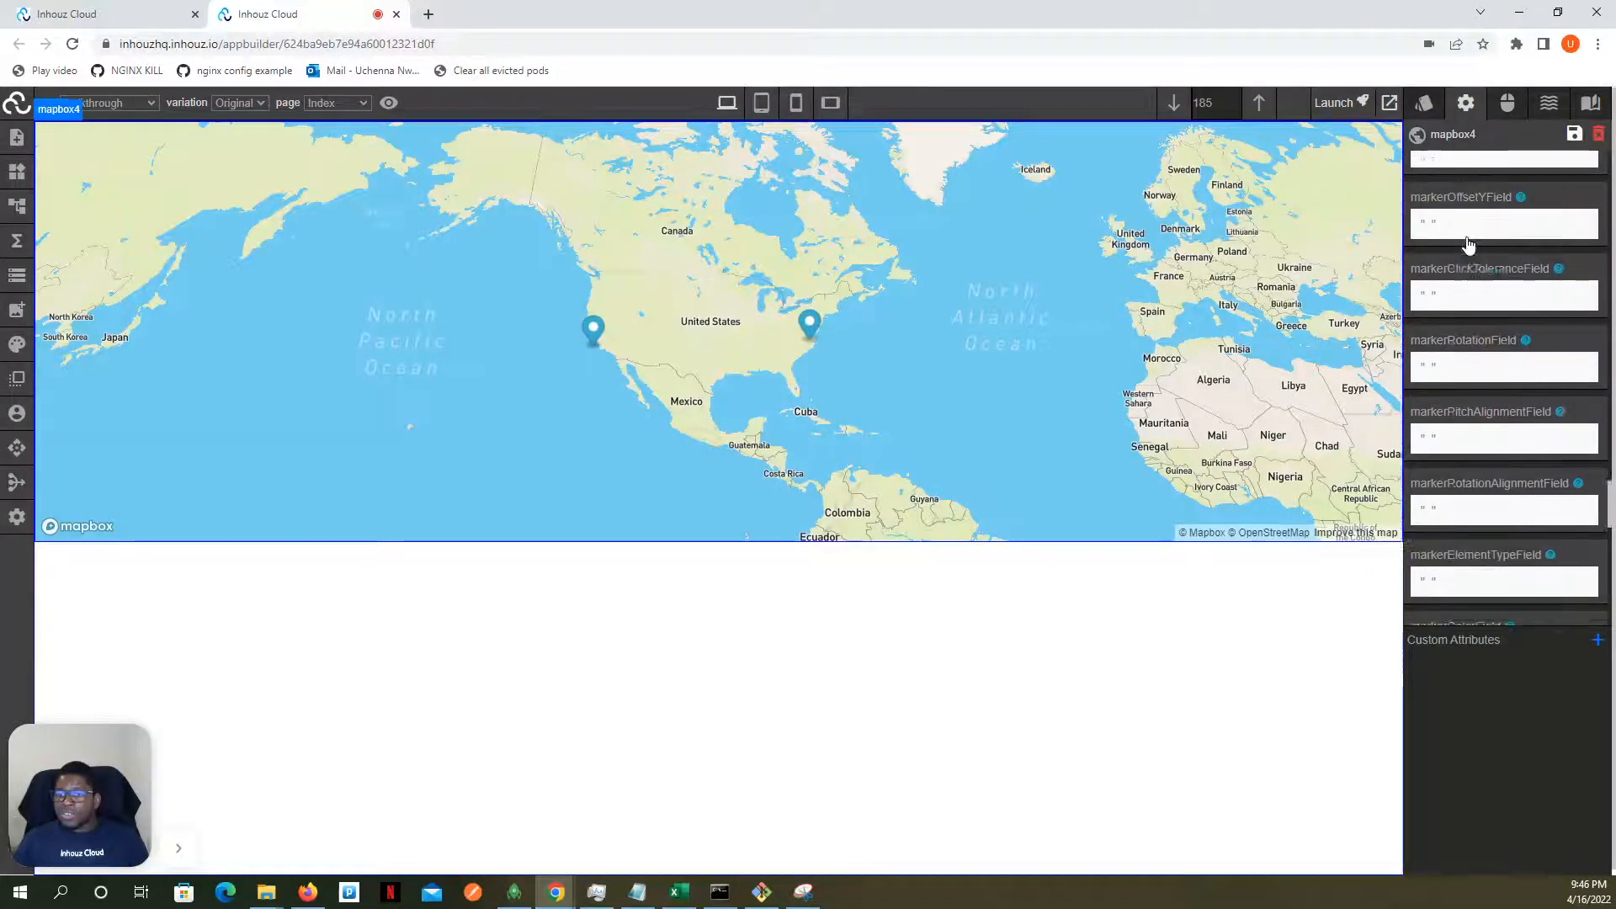
pyautogui.scroll(-4, 1469, 244)
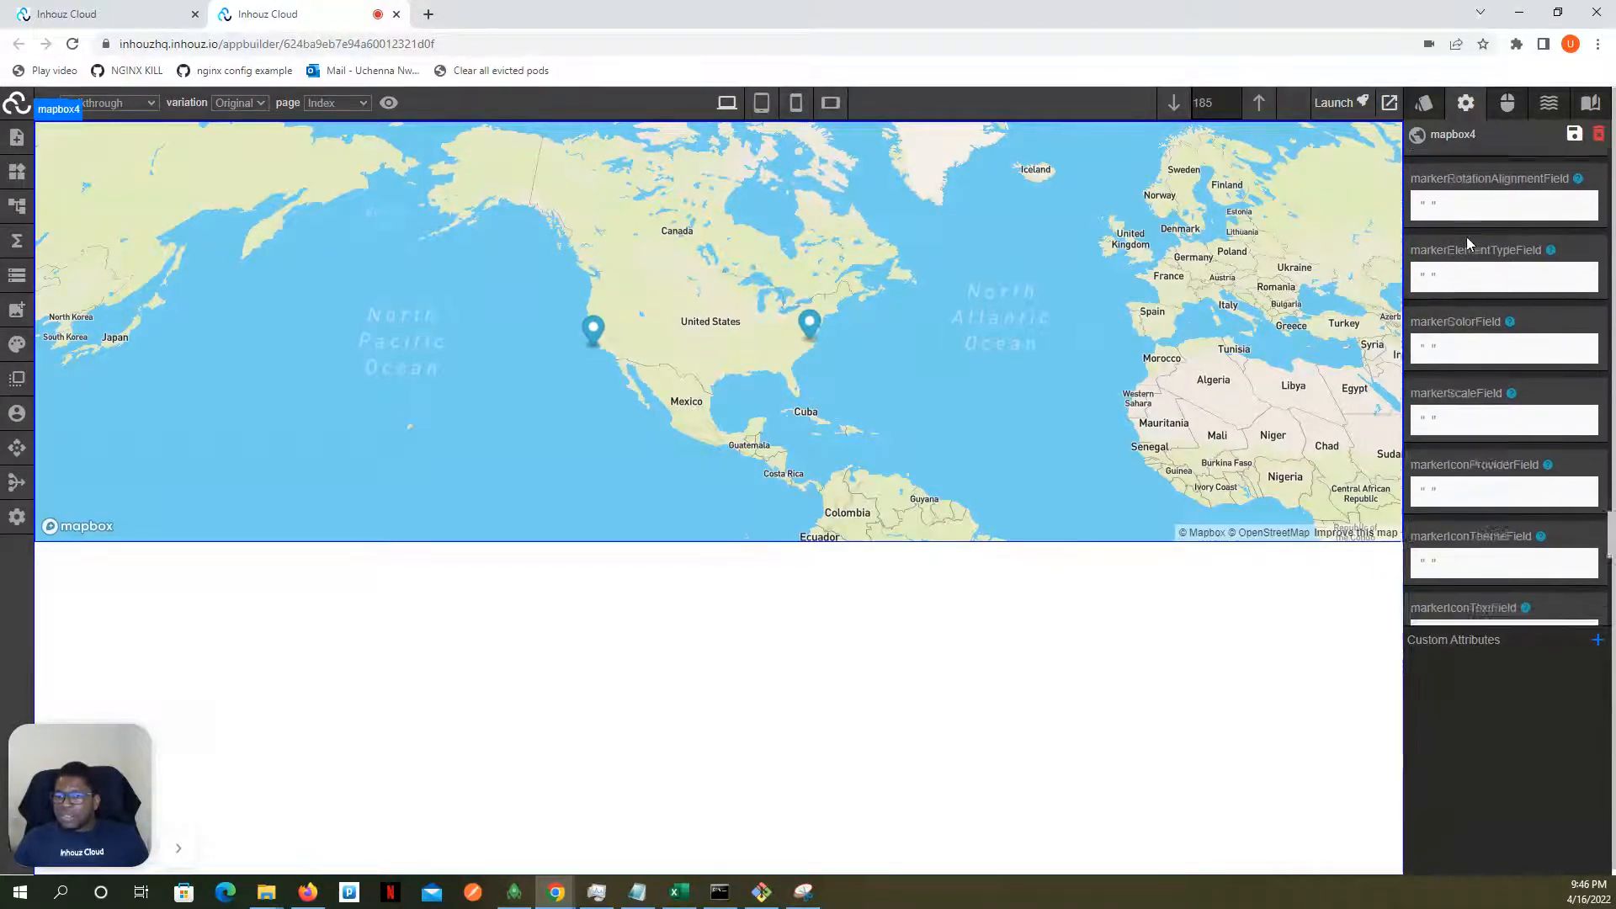
pyautogui.scroll(-4, 1466, 243)
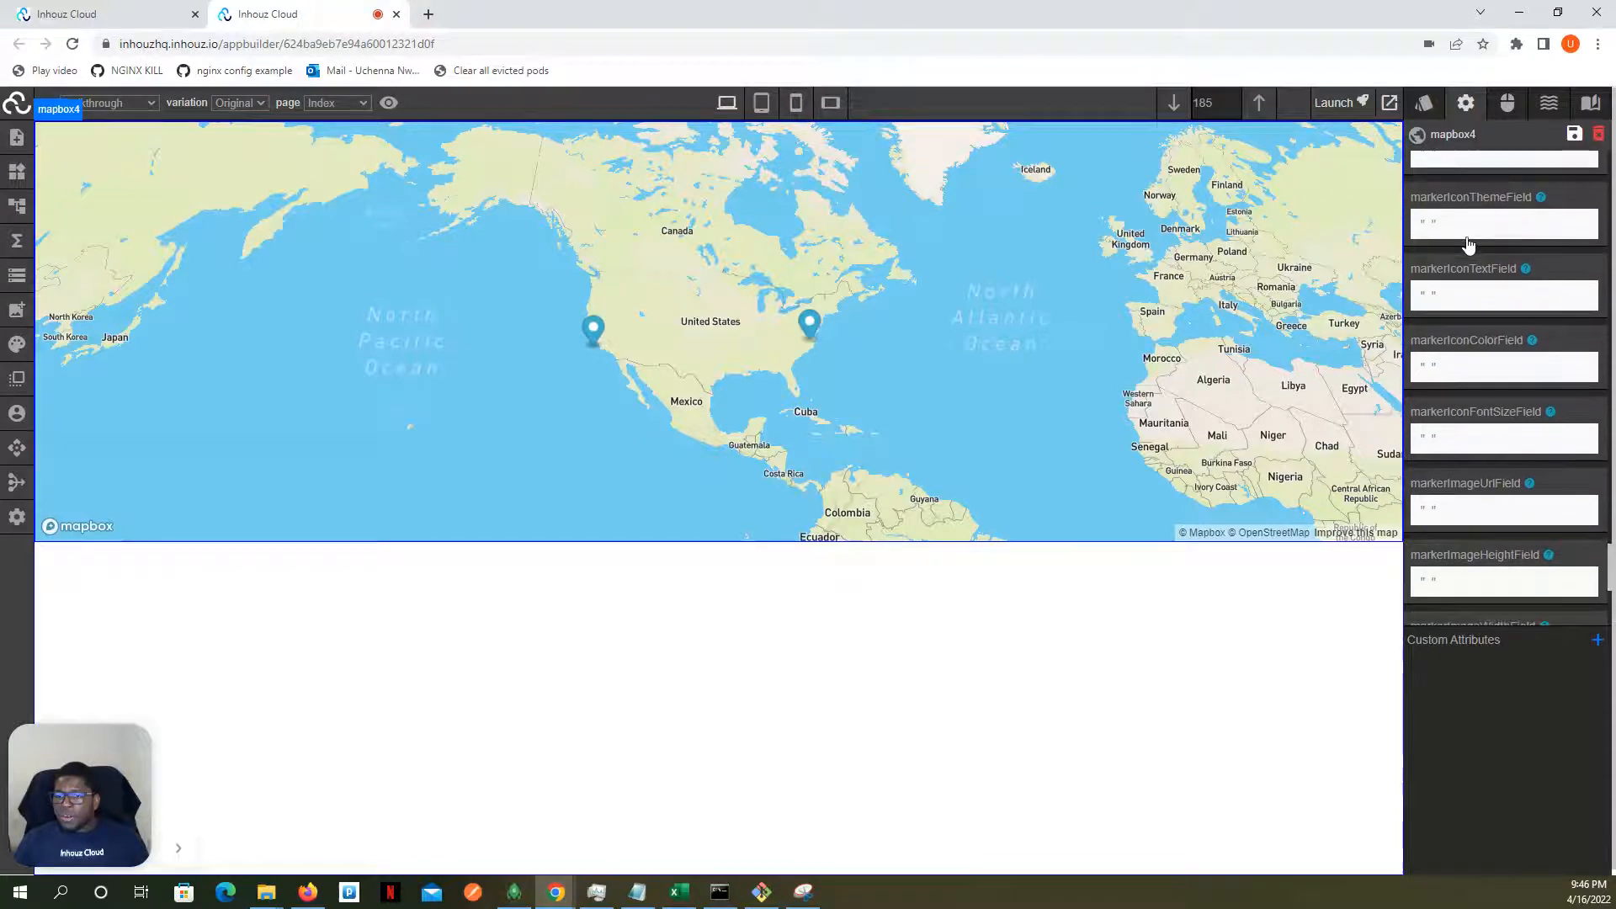
pyautogui.scroll(-4, 1469, 243)
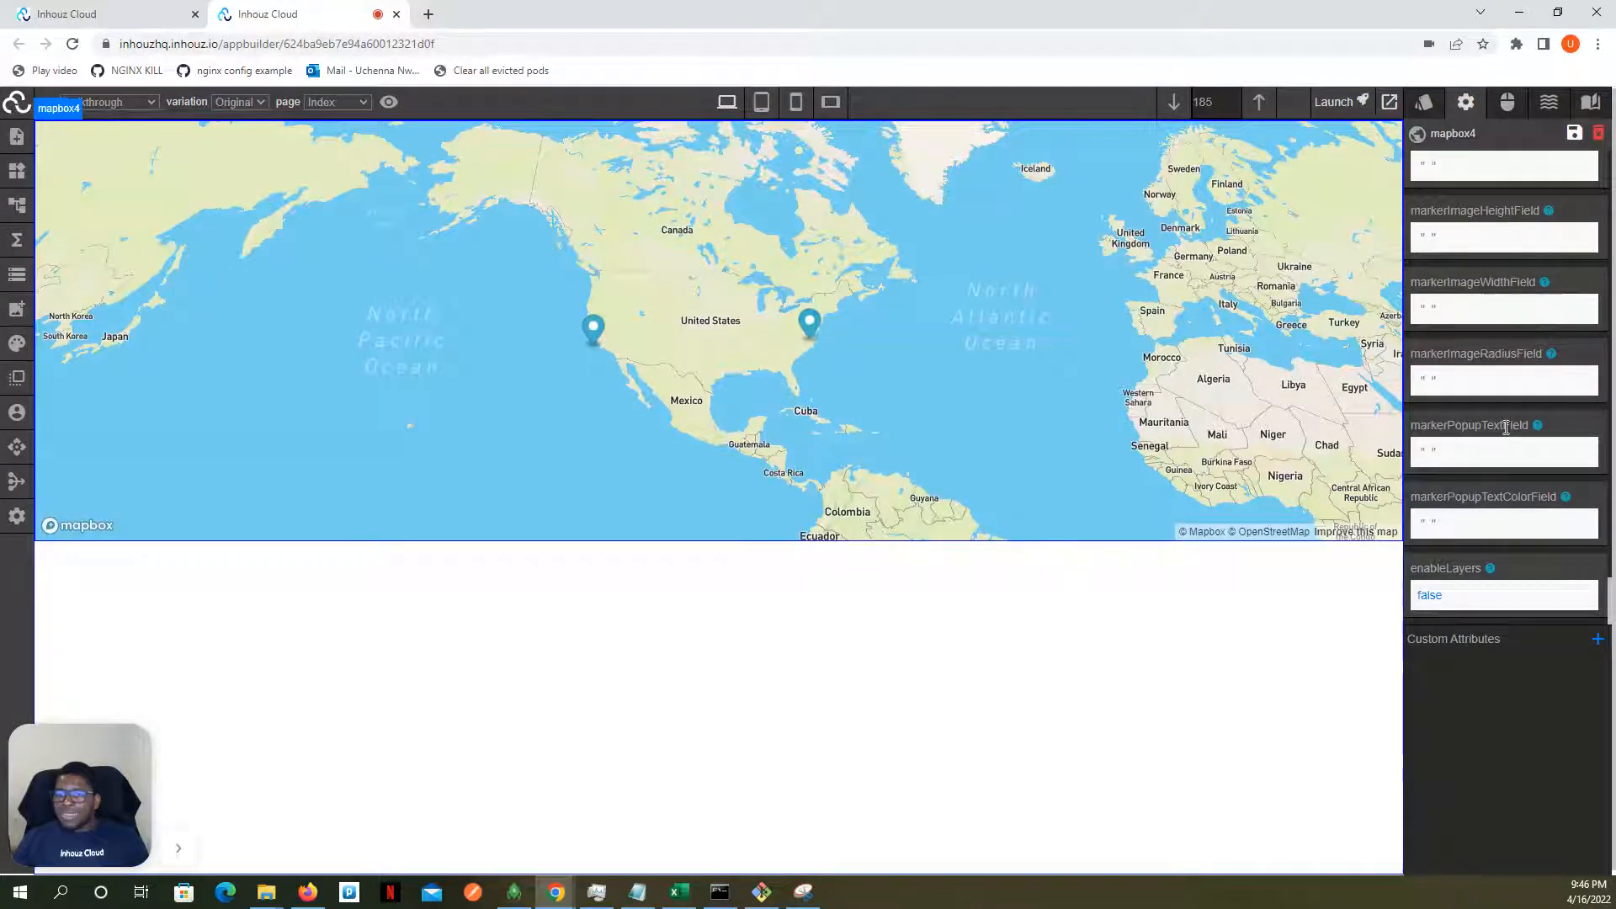
pyautogui.click(1433, 453)
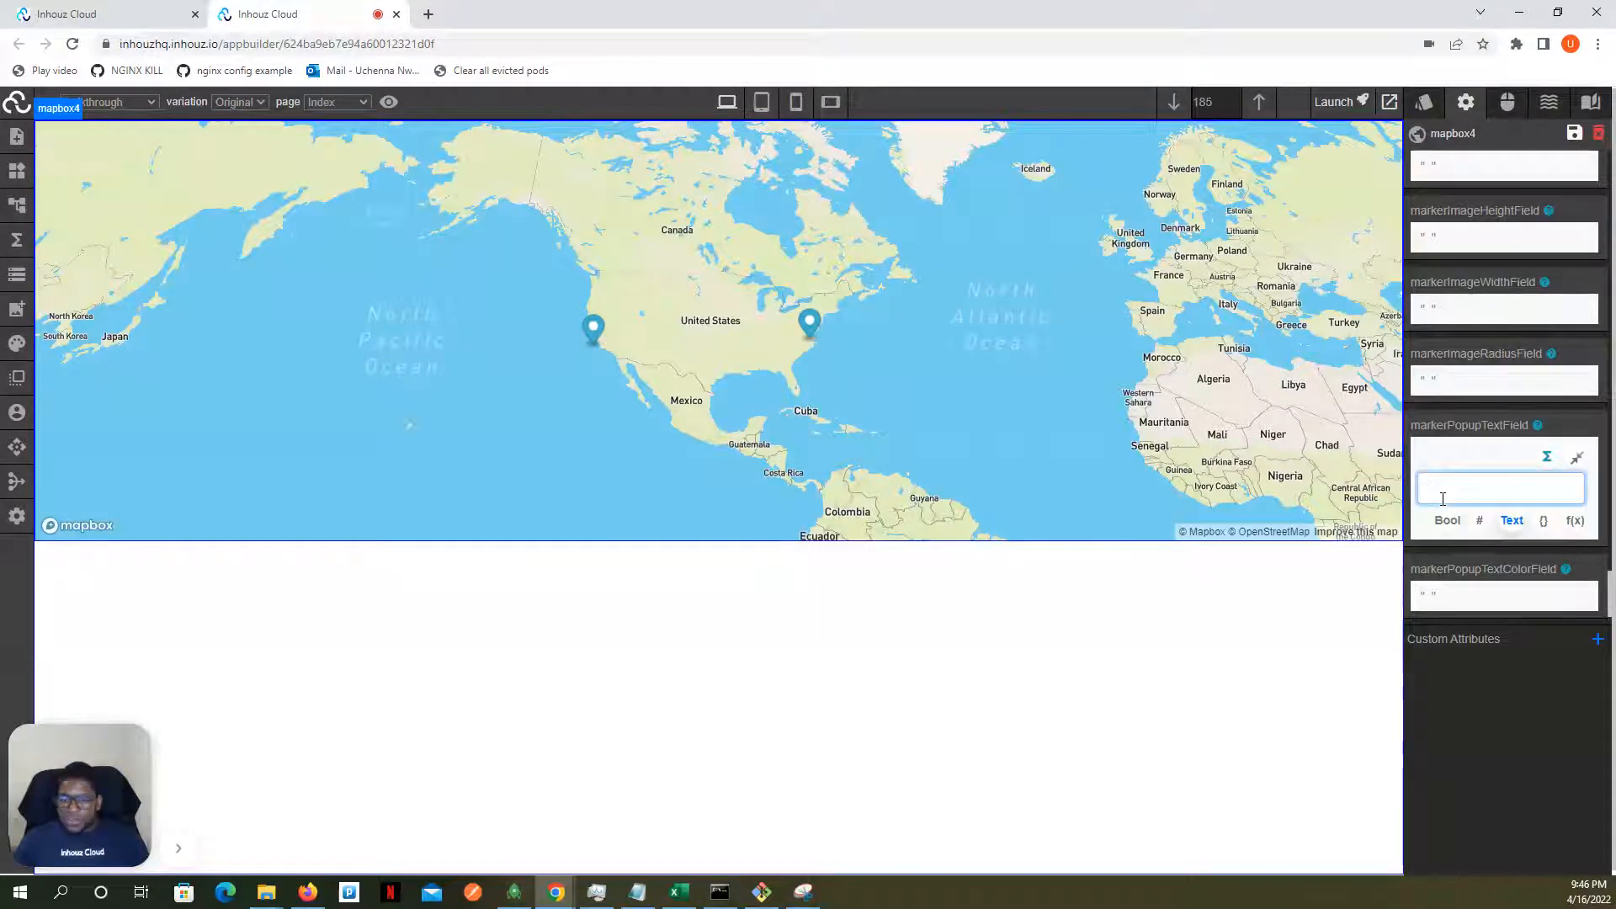
pyautogui.write('text')
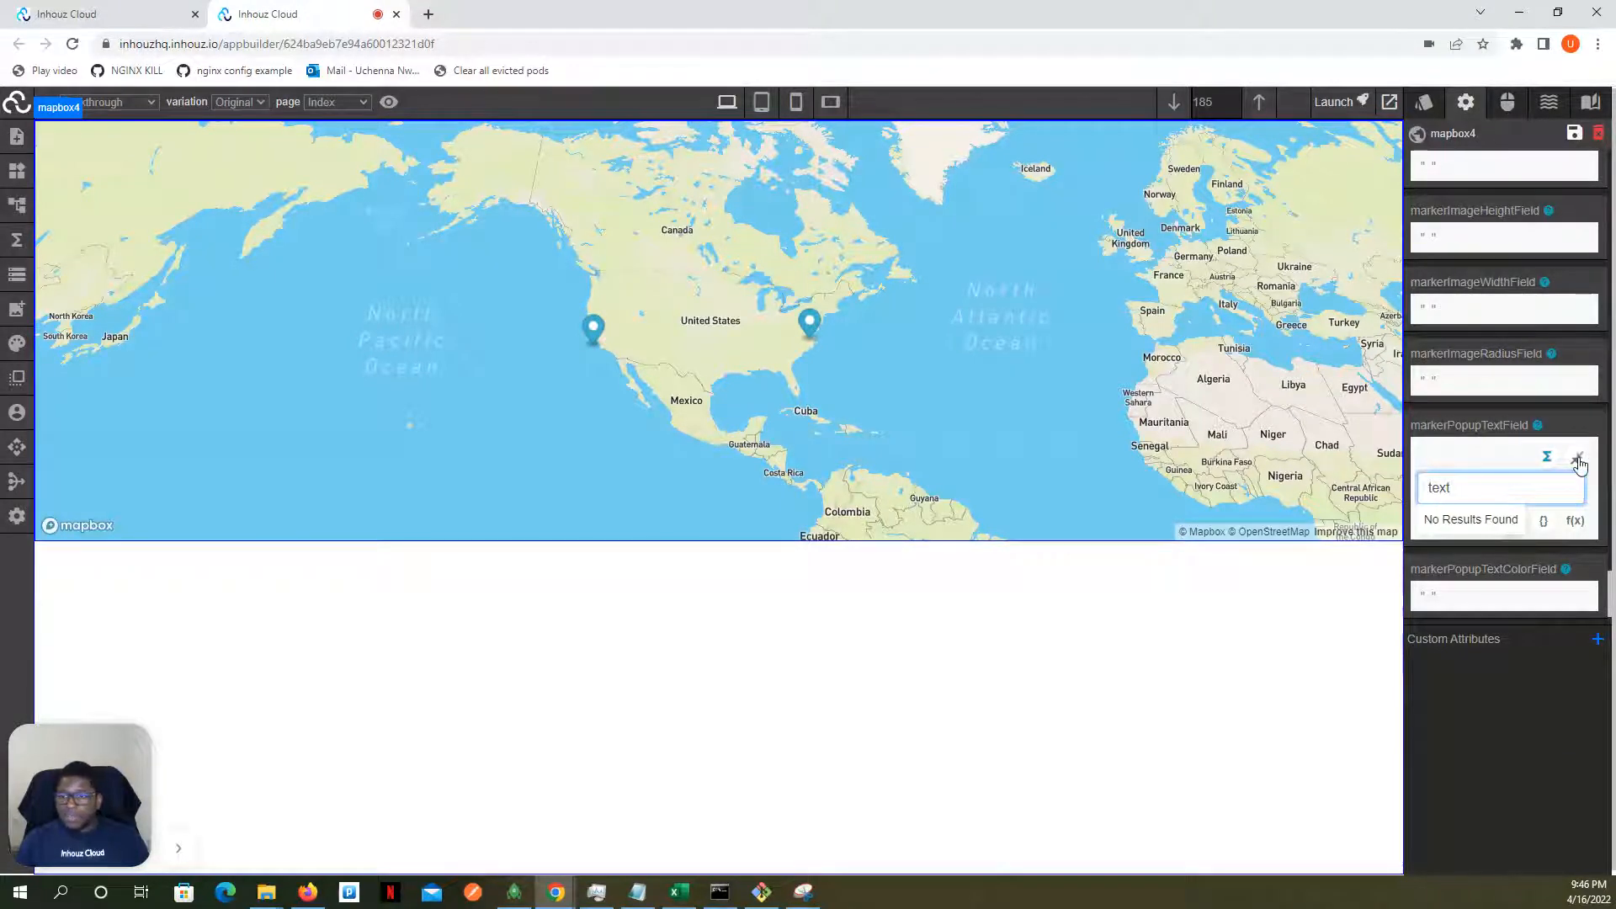
pyautogui.click(1576, 461)
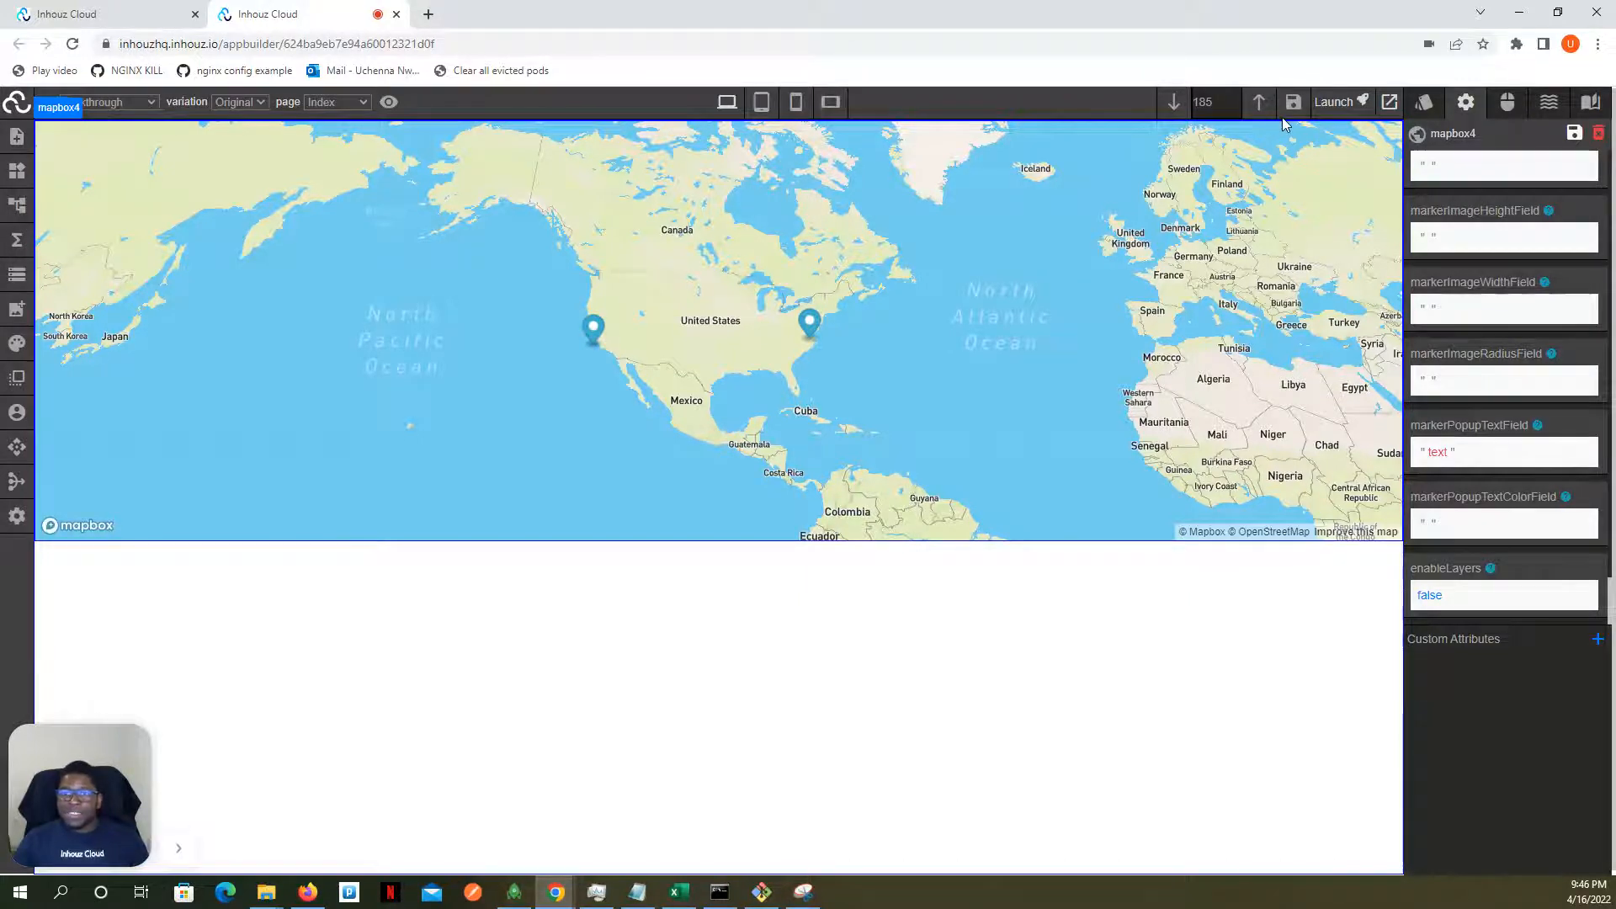
pyautogui.click(1292, 103)
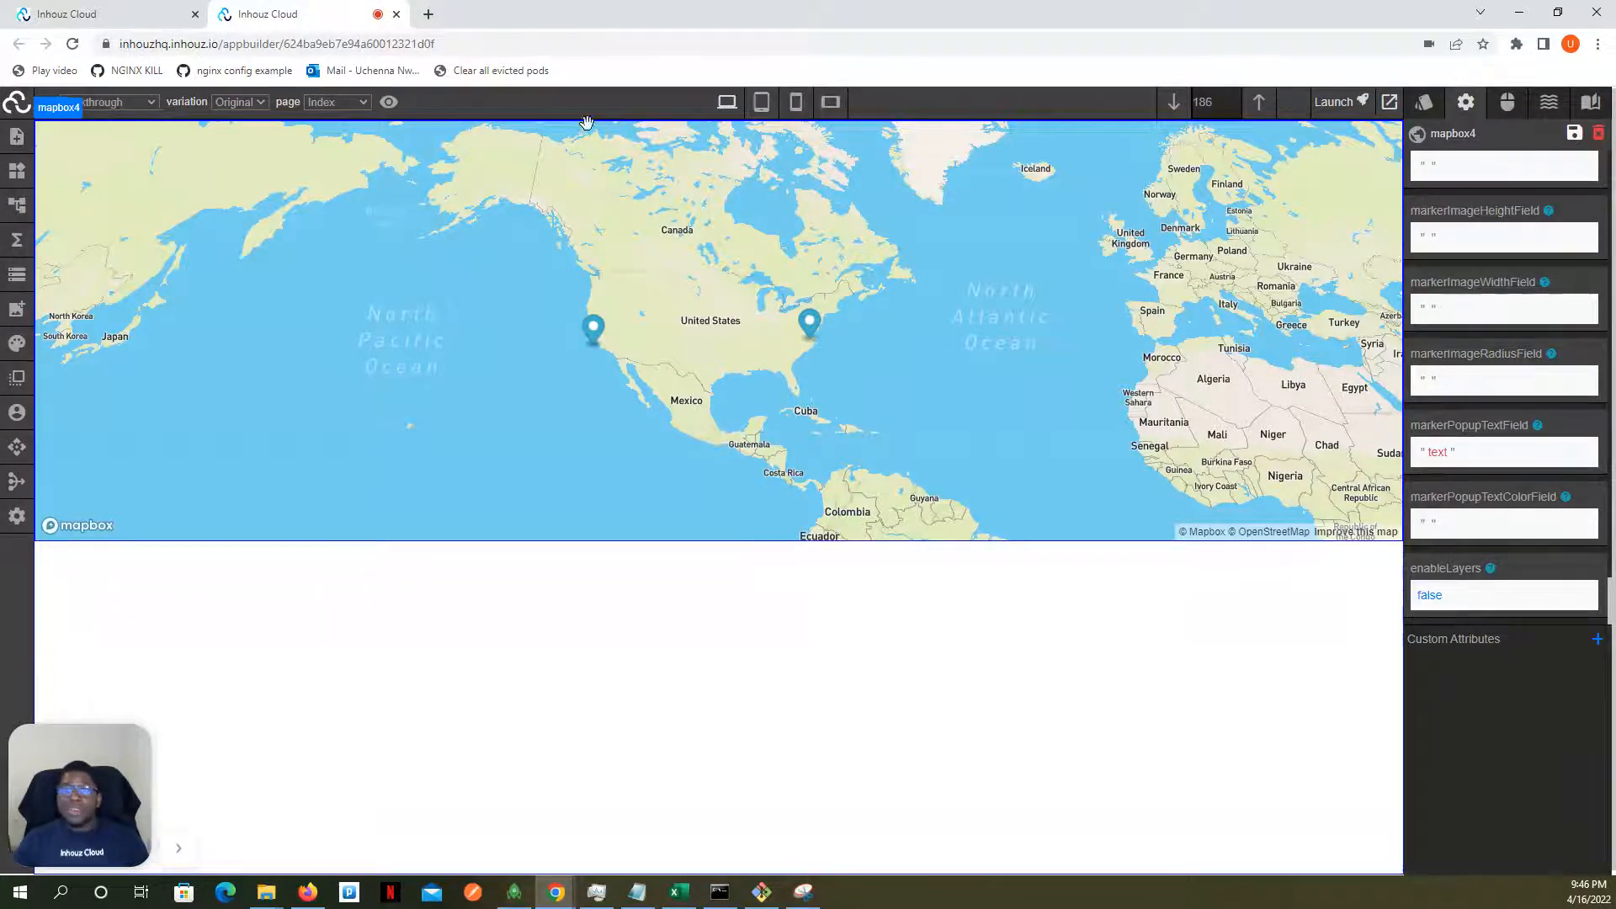
# - Reload the page and test the popups of the west coast and east coast markers, closing the last popup
pyautogui.click(74, 44)
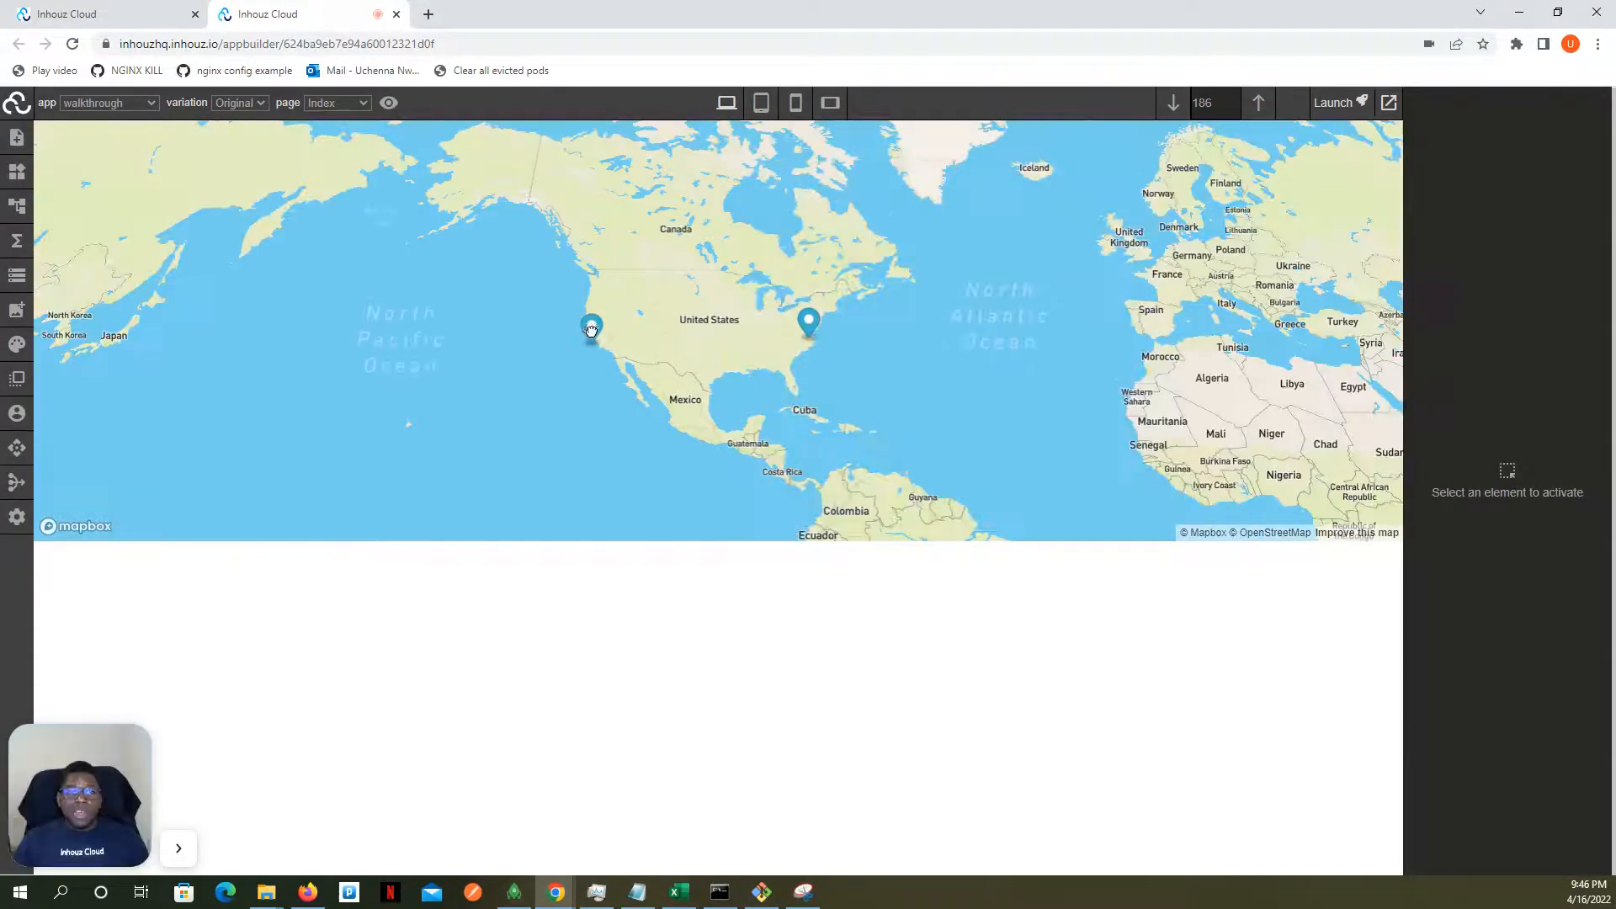
pyautogui.click(592, 330)
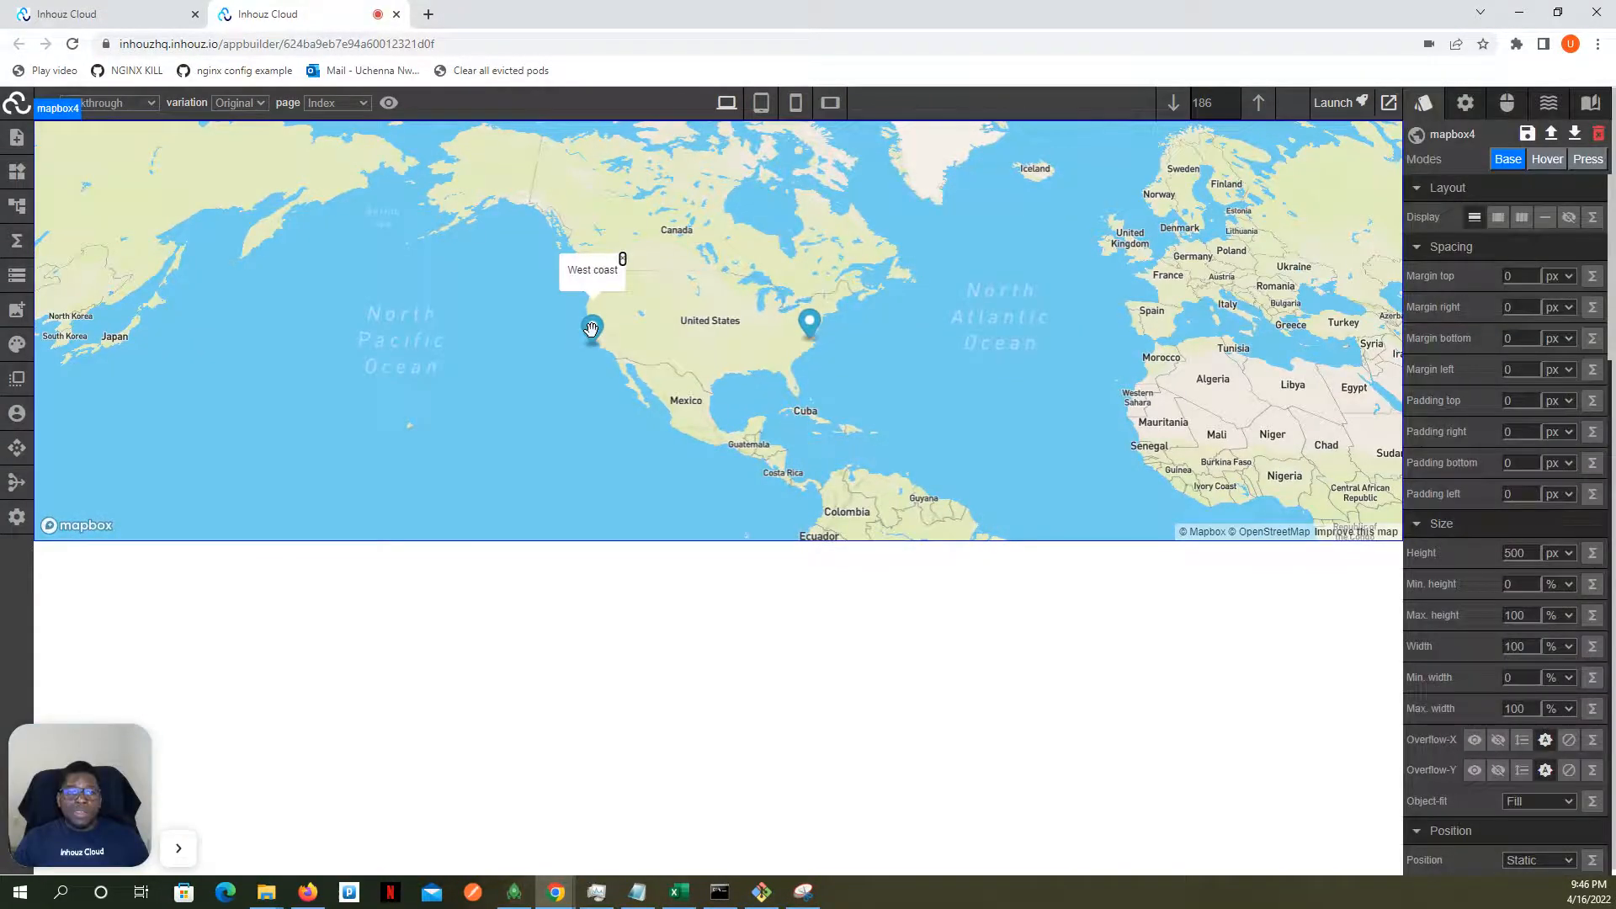
pyautogui.click(811, 325)
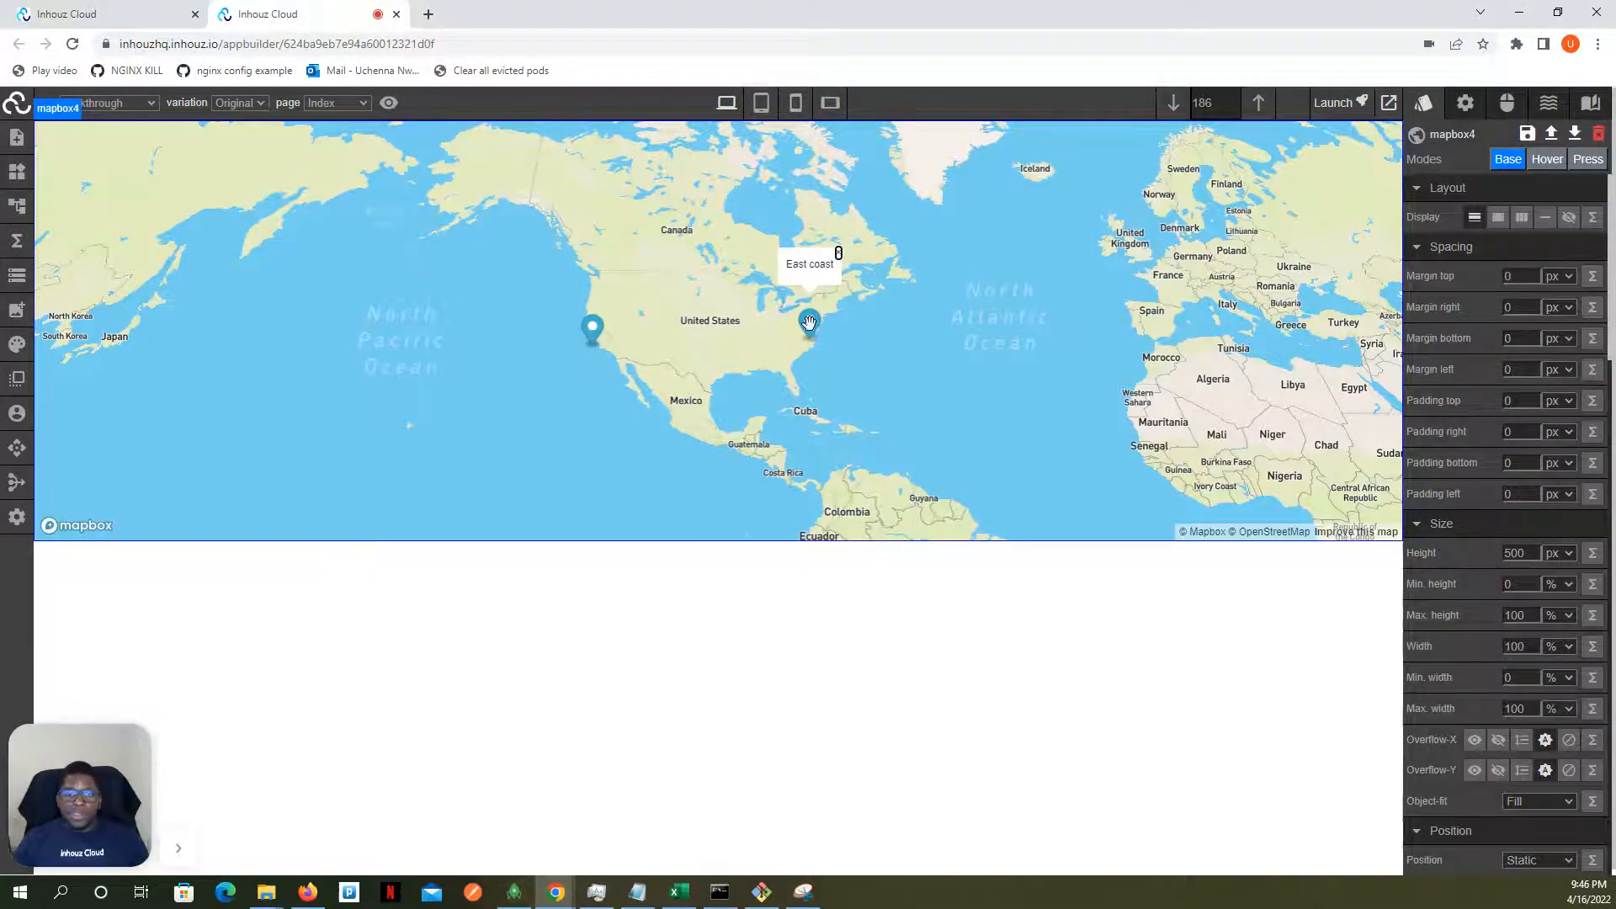
pyautogui.click(592, 327)
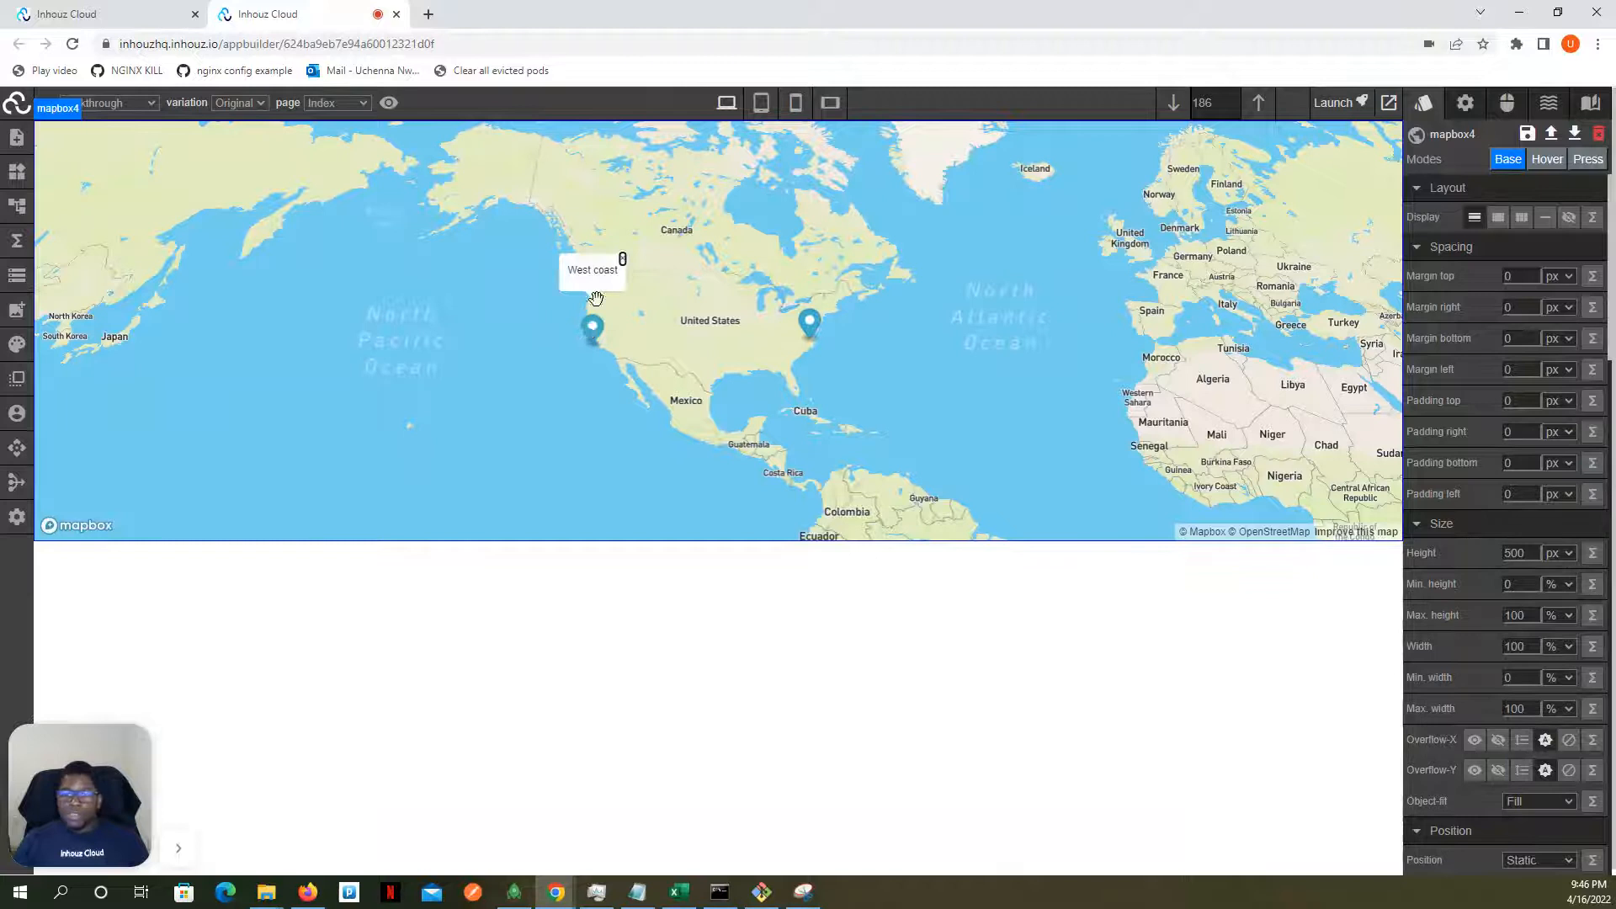
pyautogui.click(622, 259)
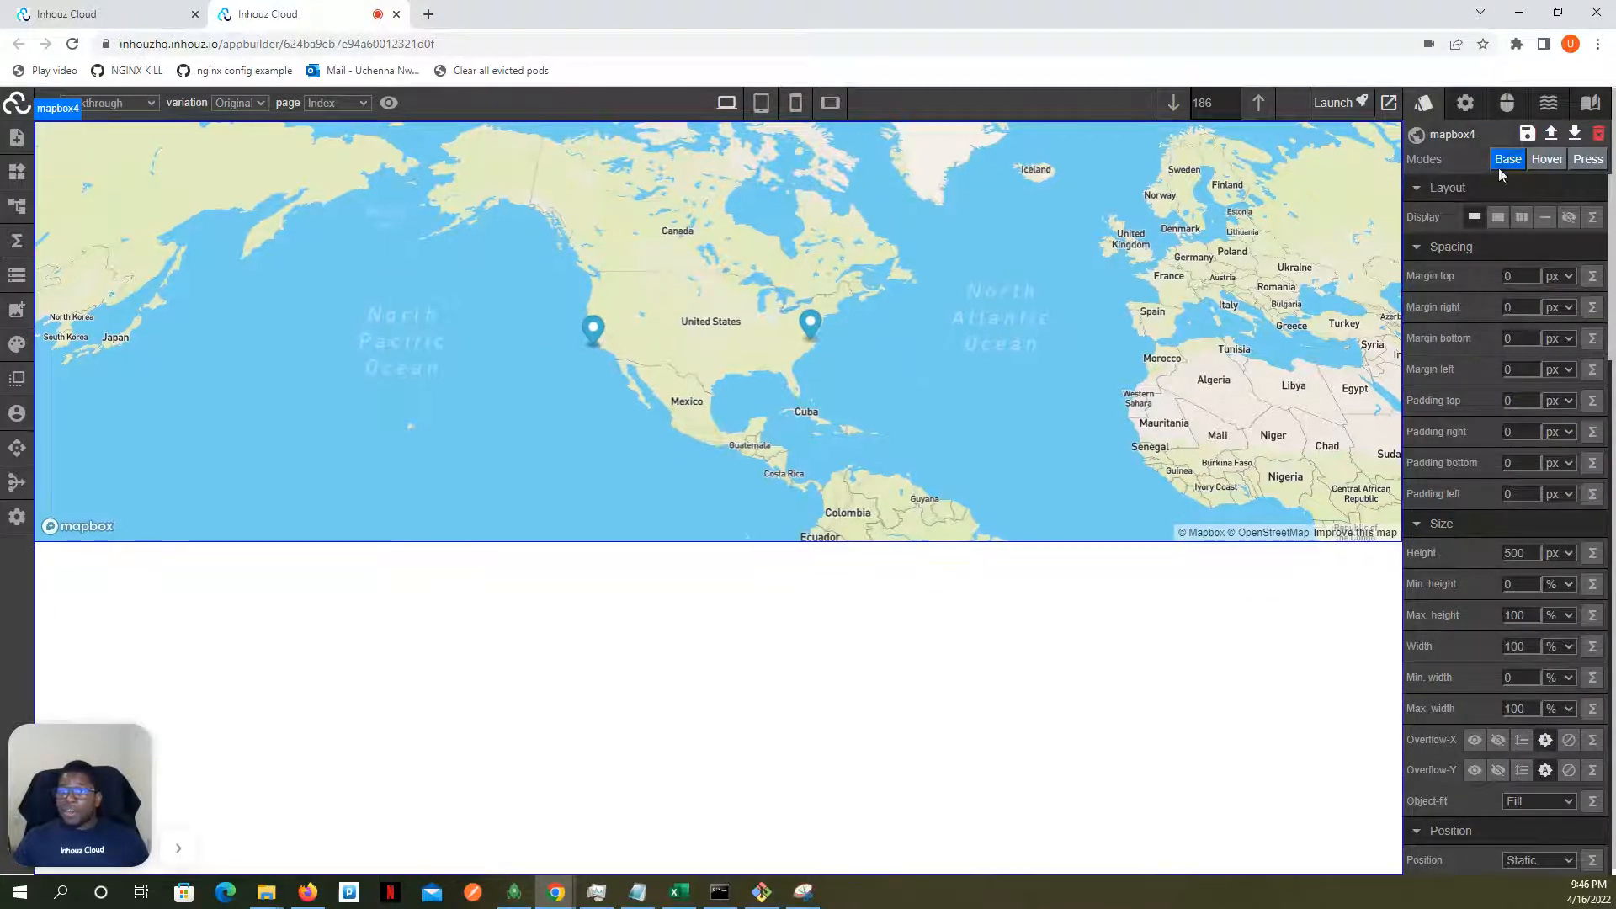
# - Examine the map's remaining marker attributes, from the icon and image fields down to the popup text fields
pyautogui.click(1465, 103)
pyautogui.scroll(-3, 1471, 257)
pyautogui.scroll(-6, 1470, 257)
pyautogui.scroll(-2, 1471, 260)
pyautogui.scroll(-3, 1128, 273)
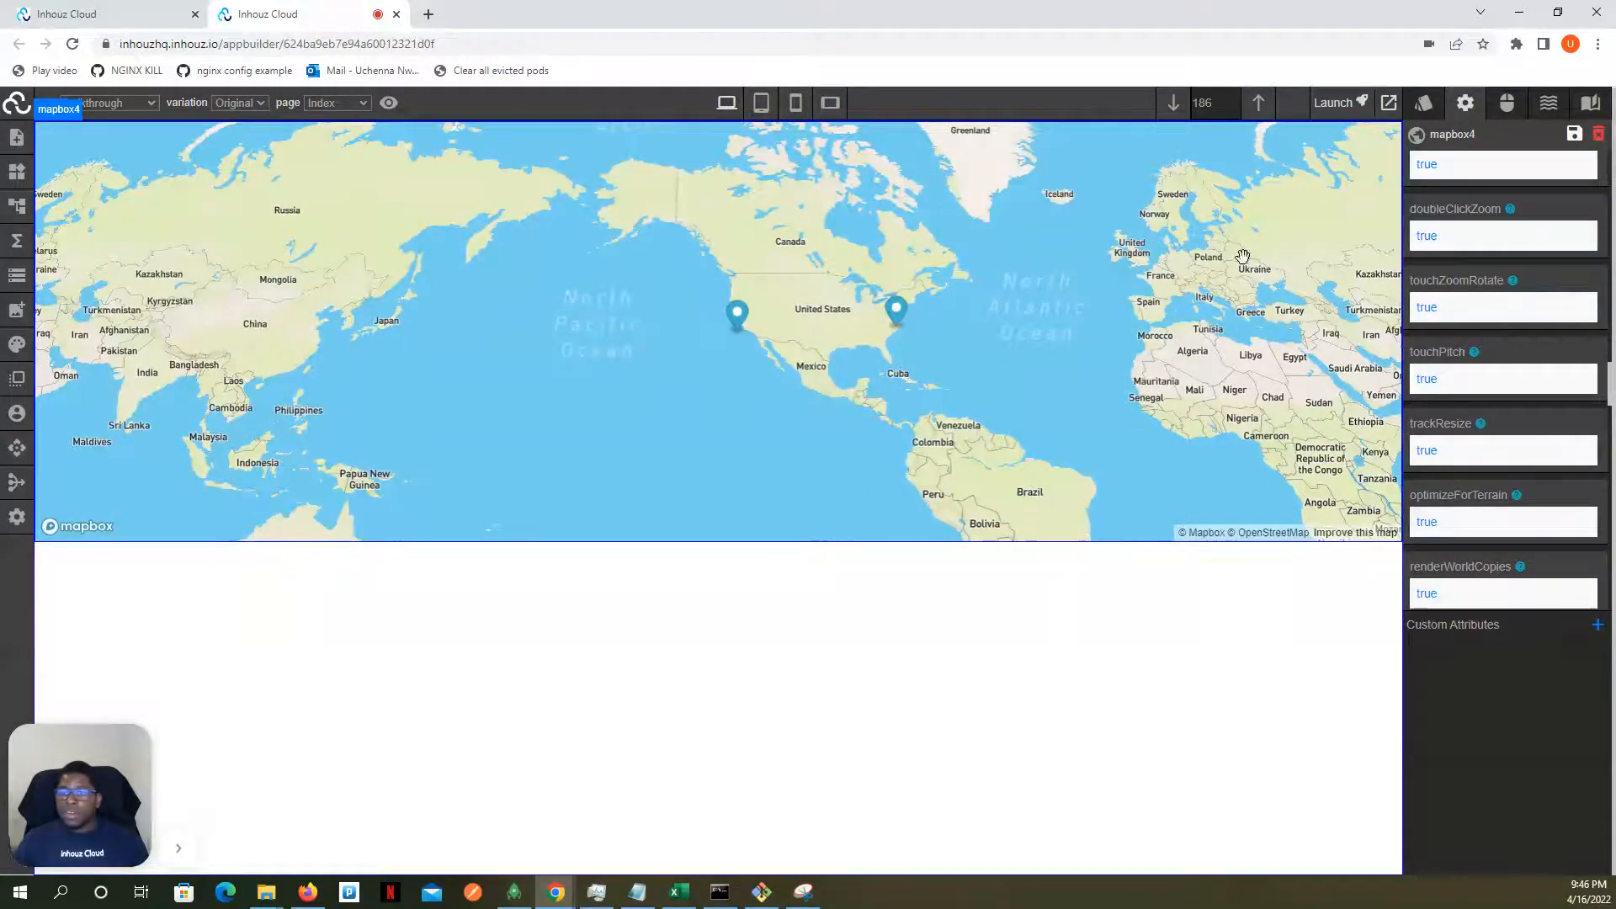
pyautogui.scroll(-5, 1374, 260)
pyautogui.scroll(-1, 1422, 267)
pyautogui.scroll(6, 1267, 279)
pyautogui.scroll(-10, 1458, 295)
pyautogui.scroll(-3, 1459, 295)
pyautogui.scroll(-3, 1448, 308)
pyautogui.scroll(-4, 1446, 300)
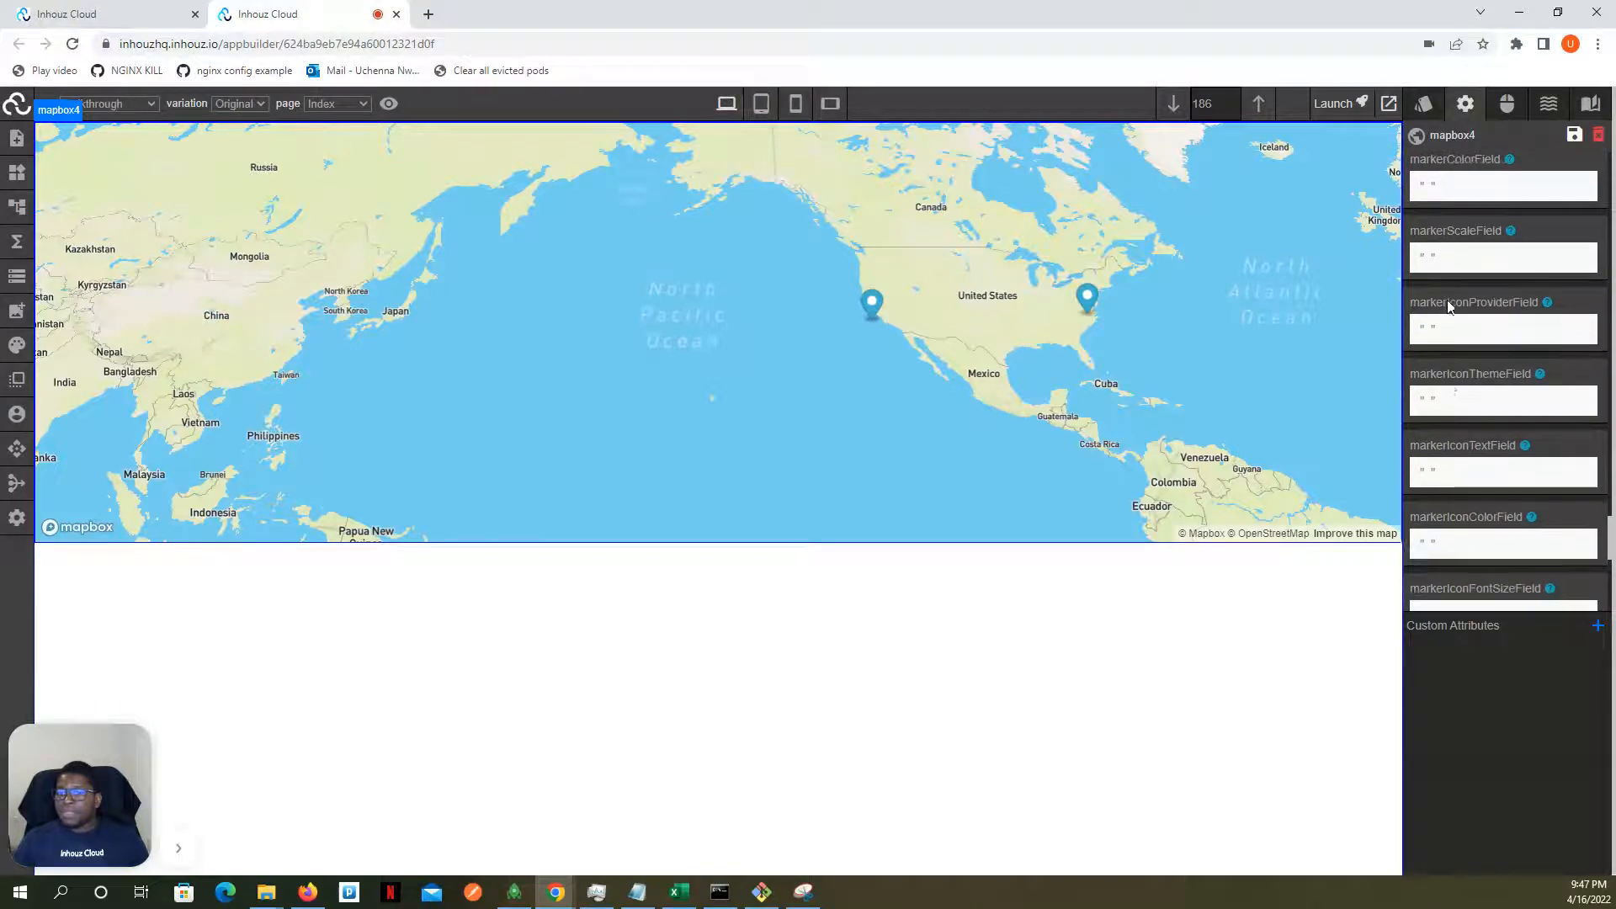
pyautogui.scroll(-1, 1447, 306)
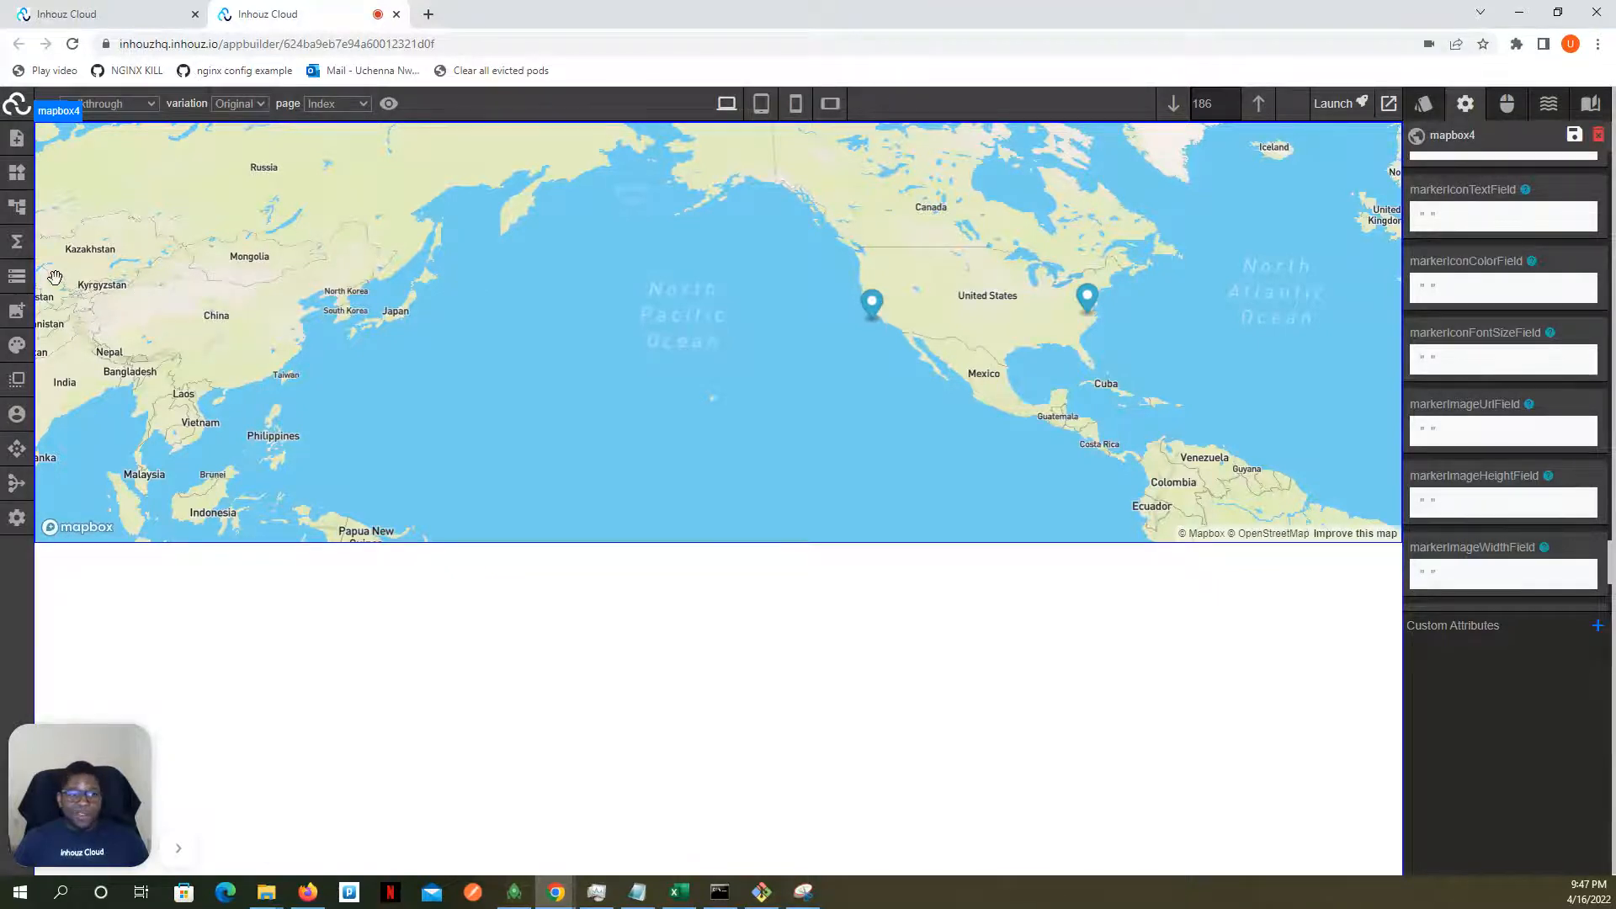
pyautogui.scroll(-3, 1545, 277)
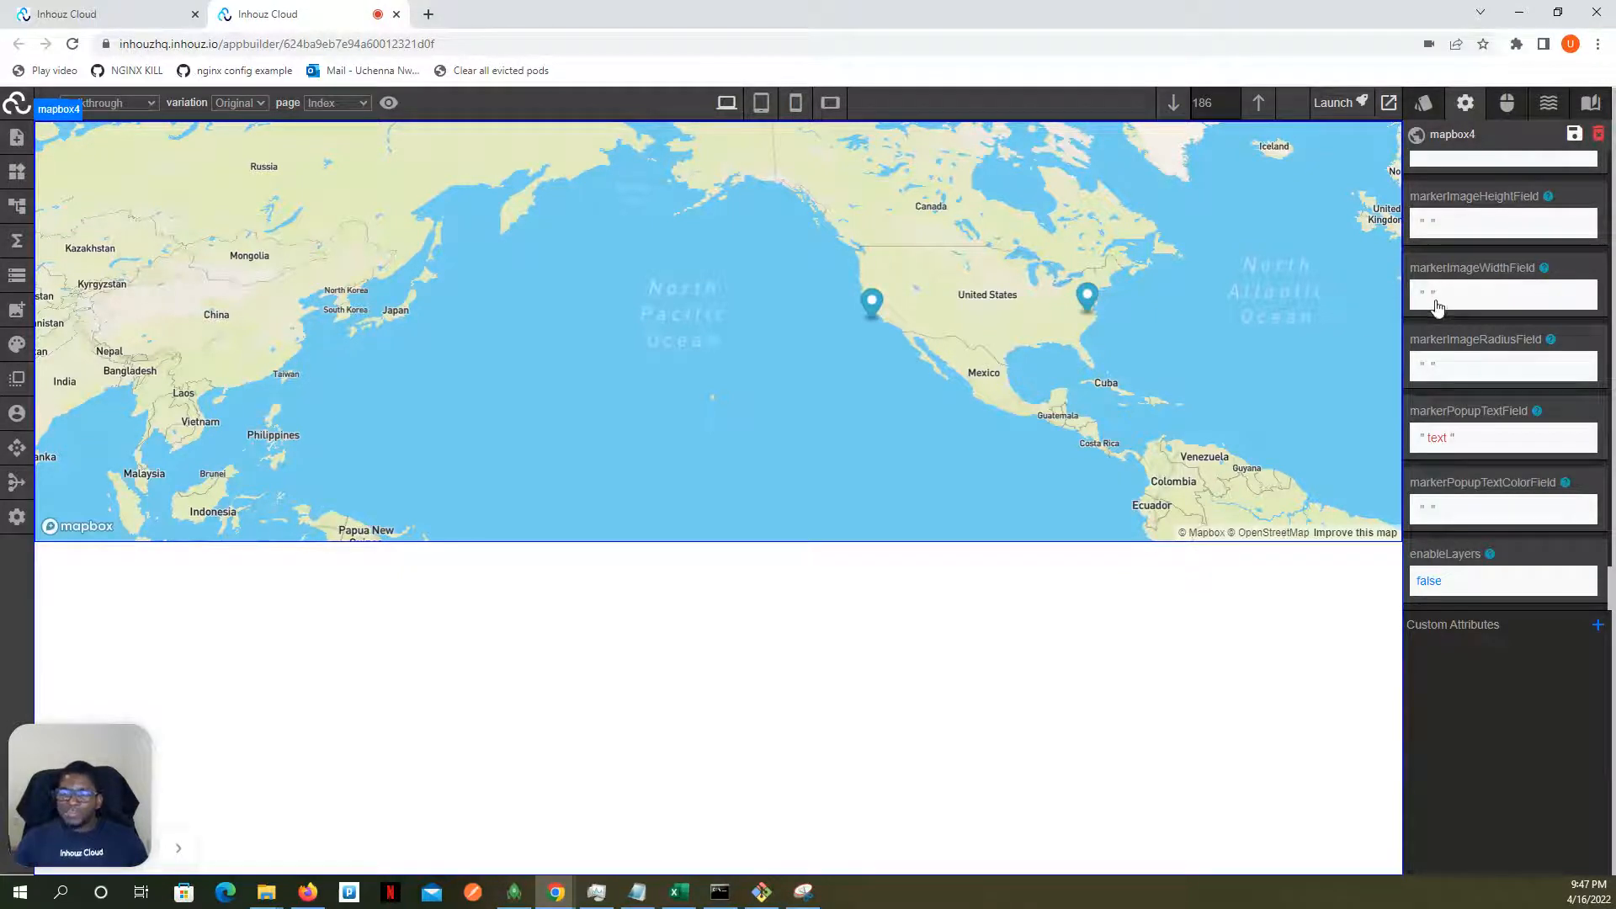
# - Try the nested key "textobject.text" in the map's markerPopupTextField attribute, and restore it to "text"
pyautogui.click(1437, 443)
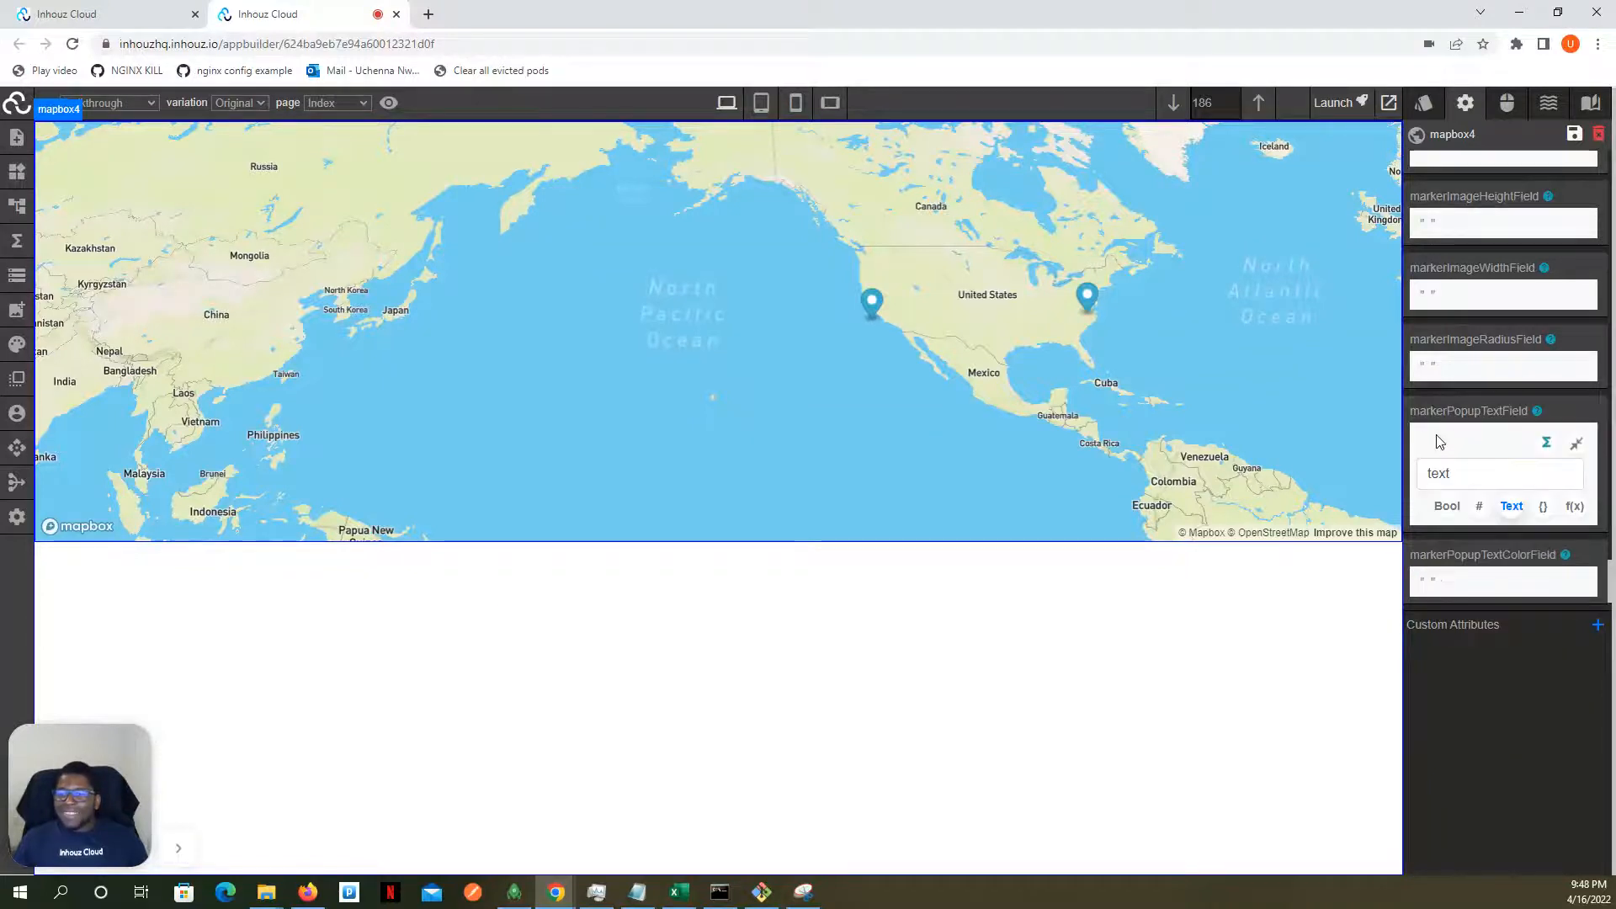
pyautogui.click(1464, 469)
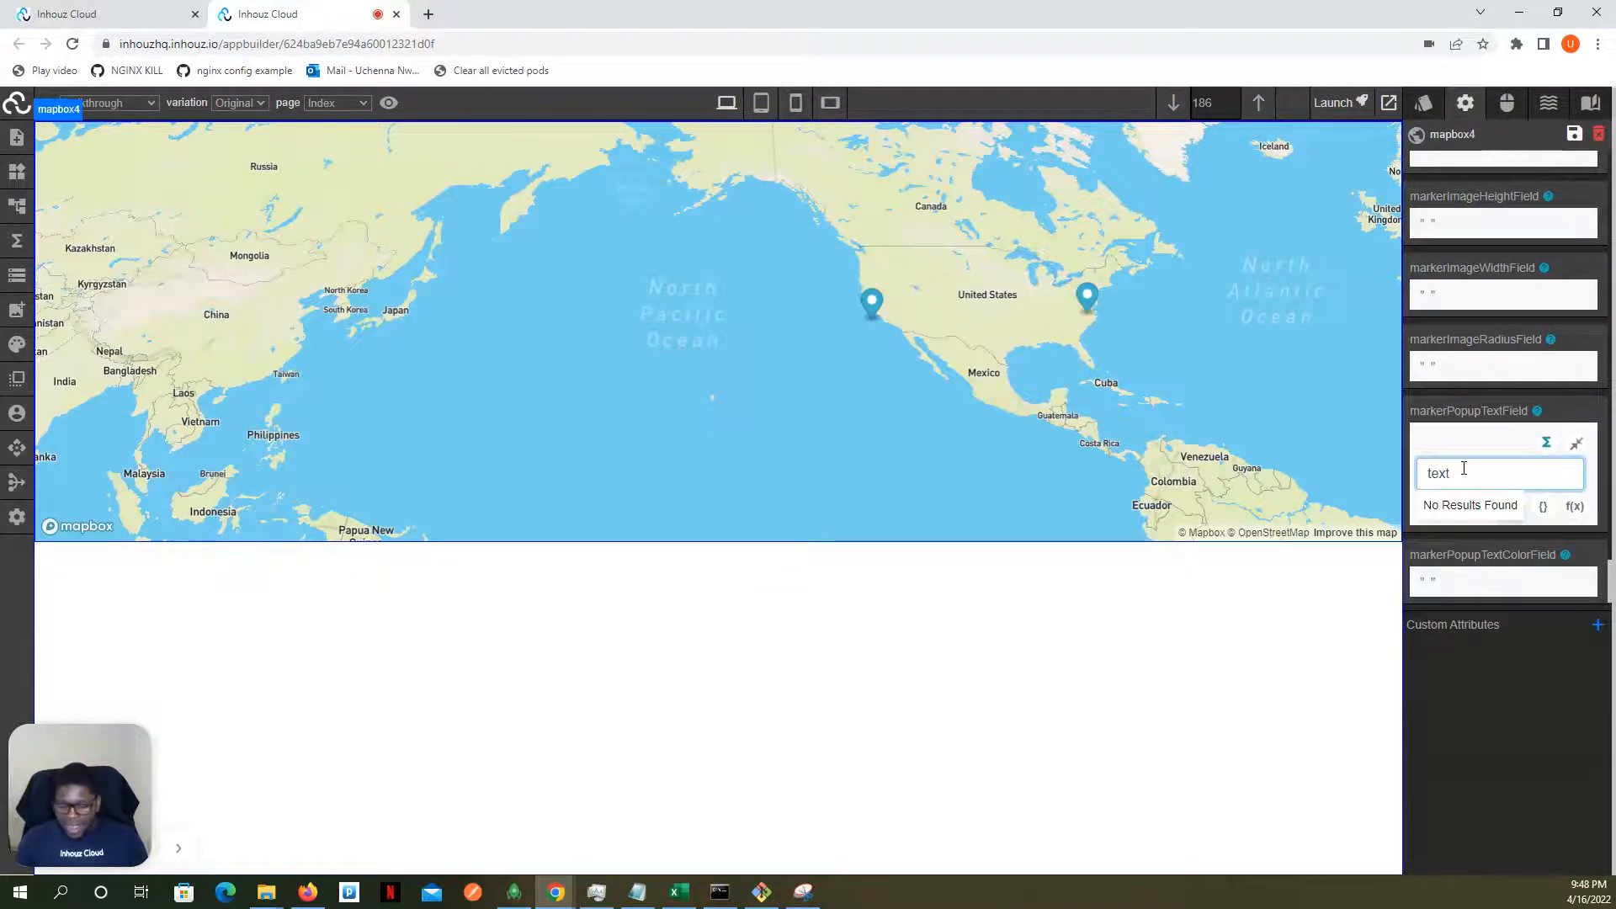
pyautogui.write('object')
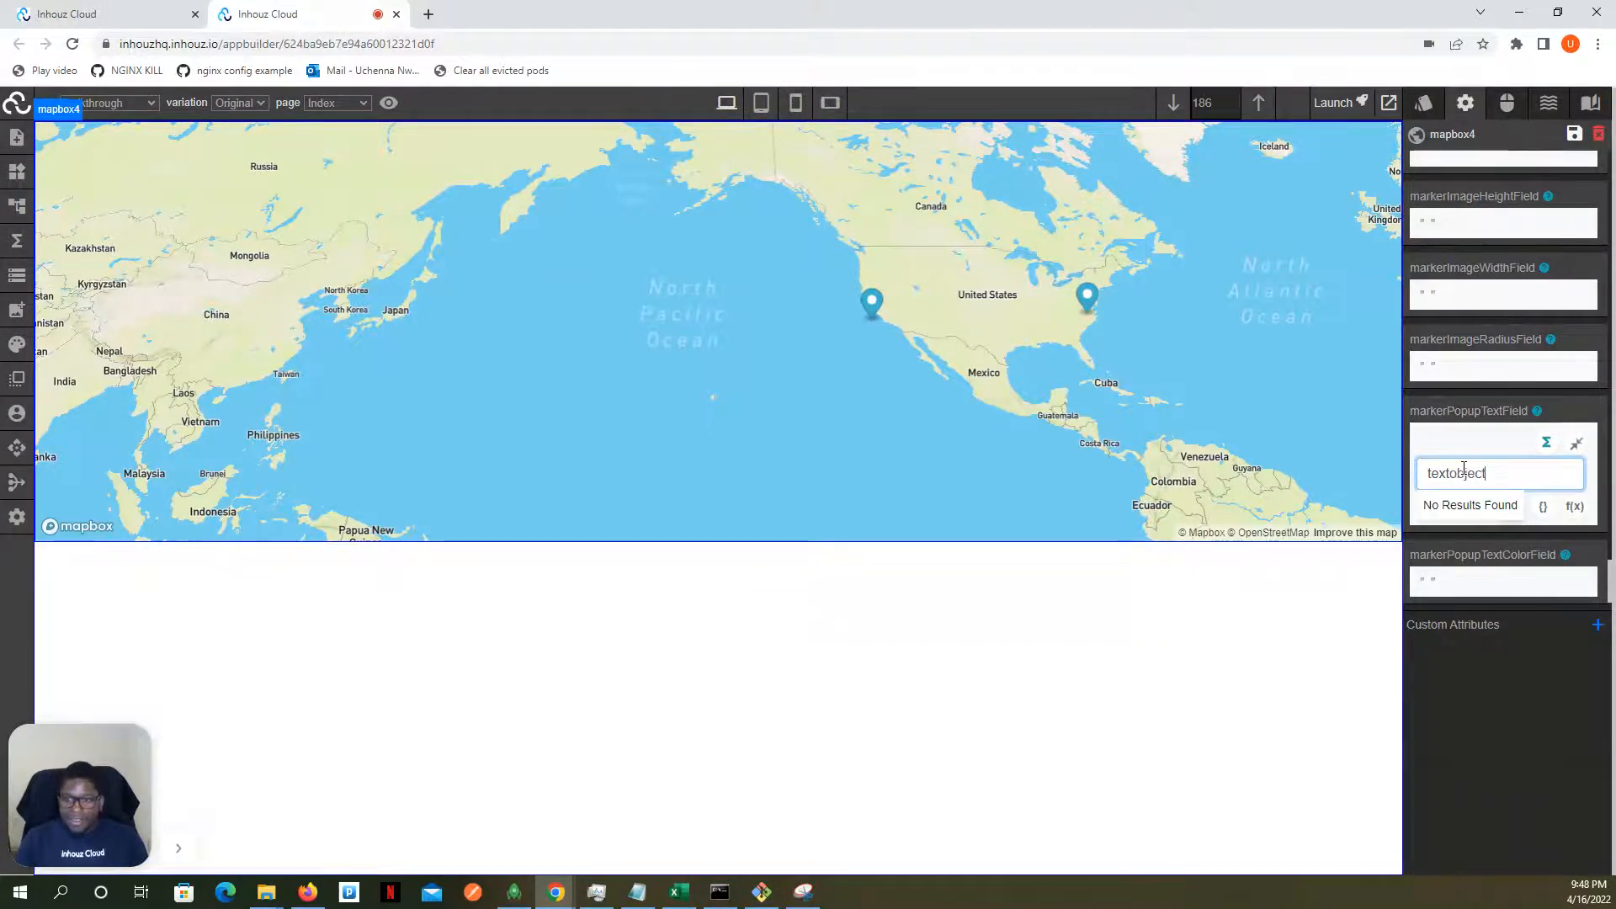
pyautogui.write('.text')
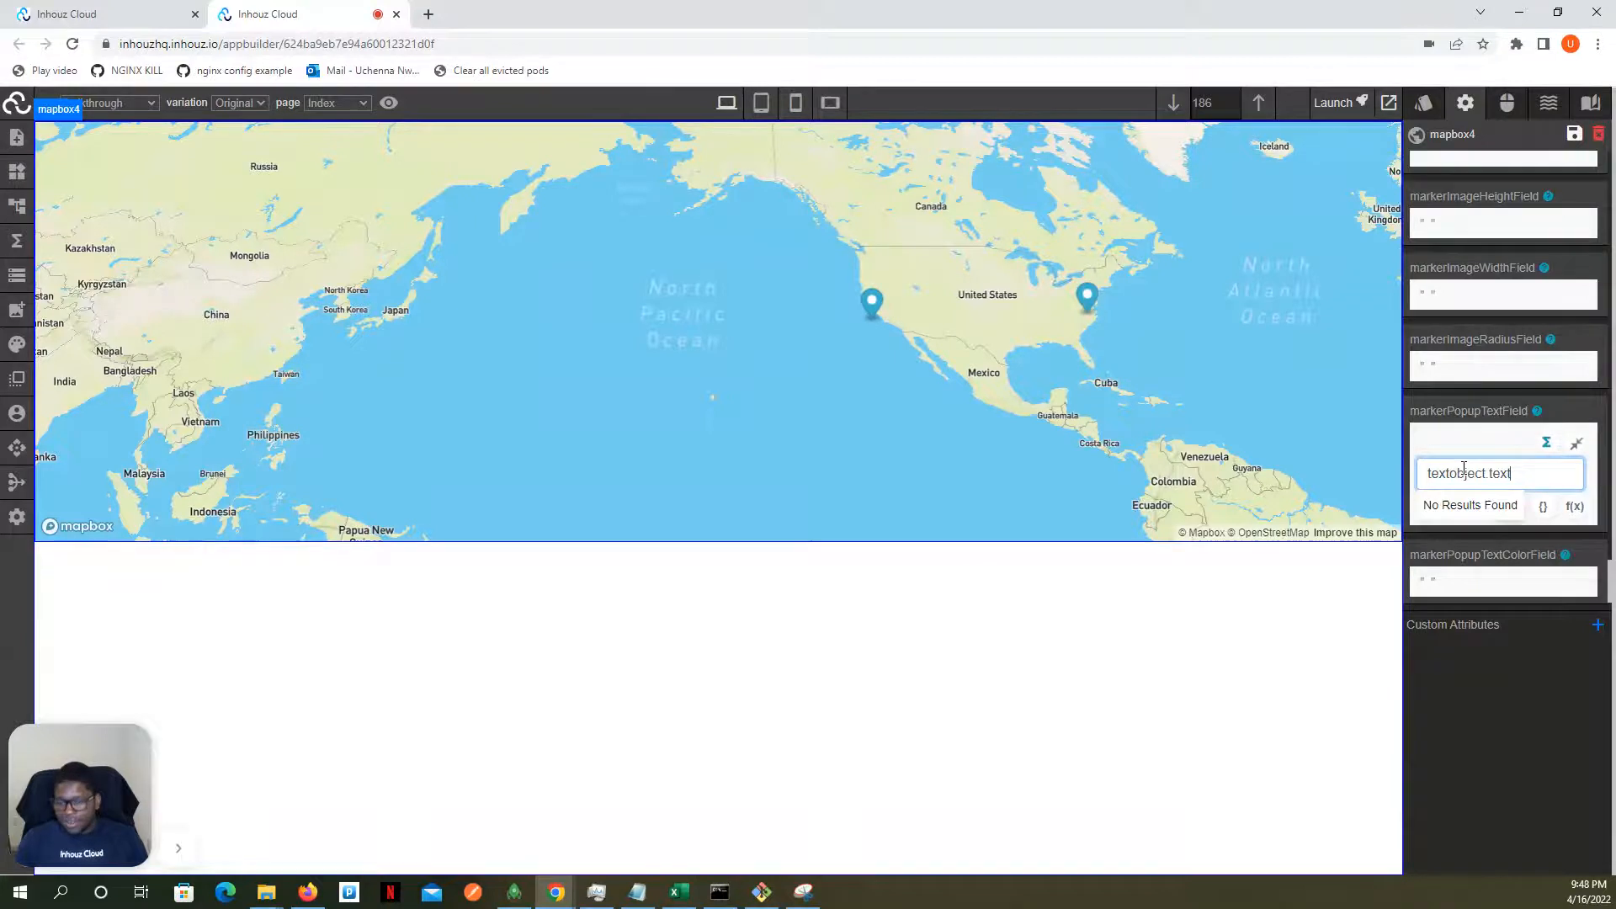
pyautogui.press('BackSpace')
pyautogui.press('BackSpace')
pyautogui.press('BackSpace')
pyautogui.press('BackSpace')
pyautogui.press('BackSpace')
pyautogui.press('BackSpace')
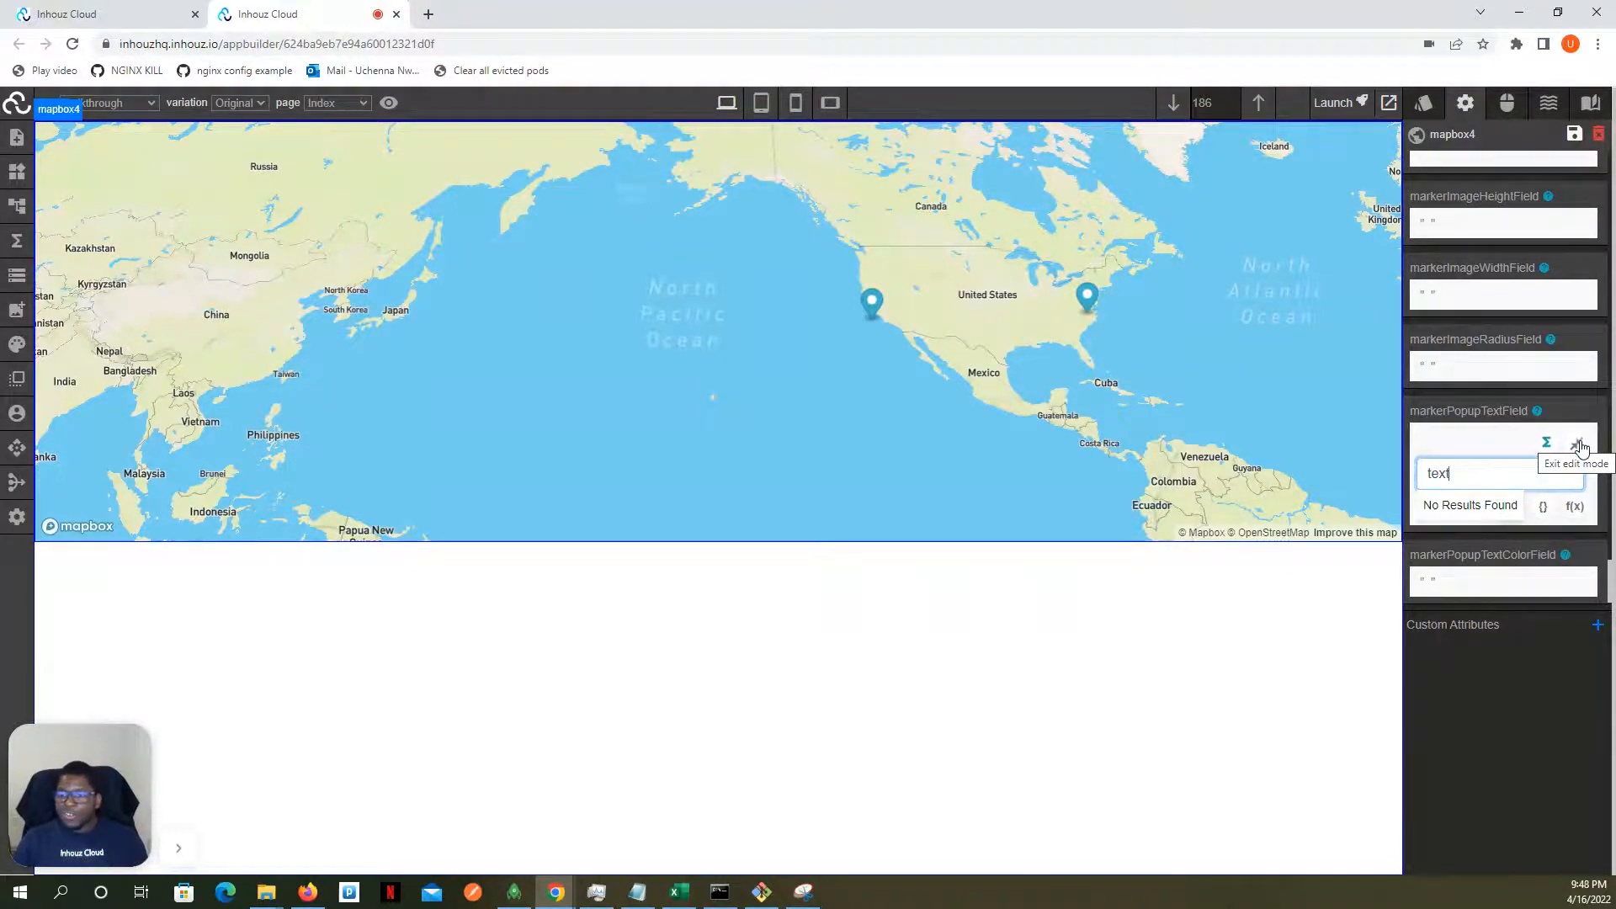
pyautogui.click(1579, 446)
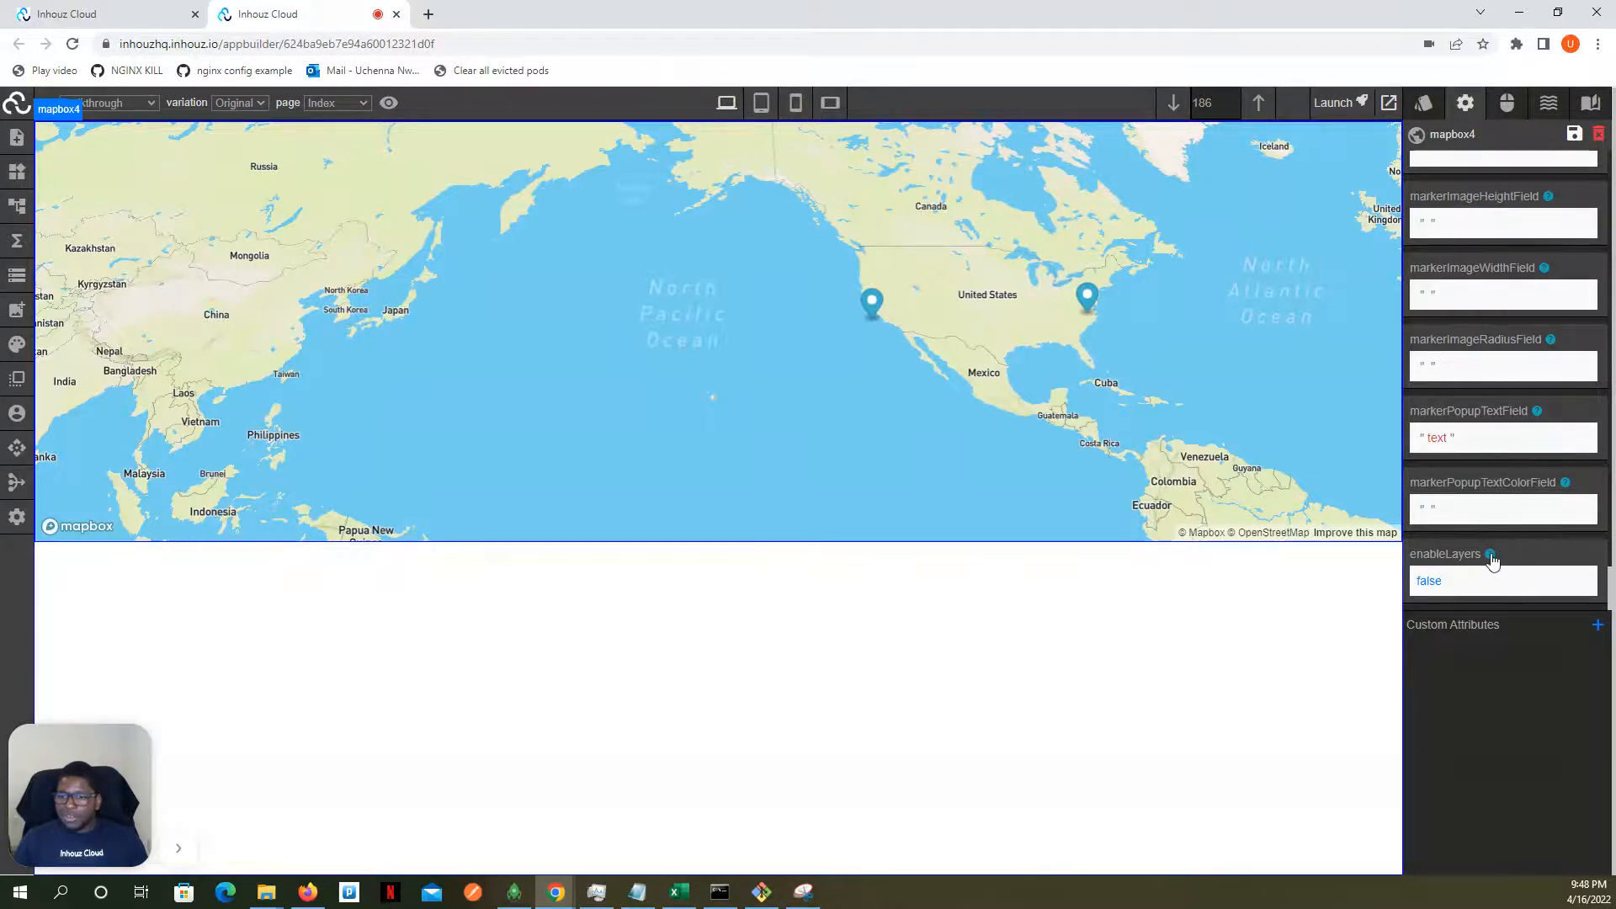
# - Set the map's enableLayers attribute to true and examine the layer attributes from layerList down to layerCircleStrokeWidthField
pyautogui.moveTo(1490, 557)
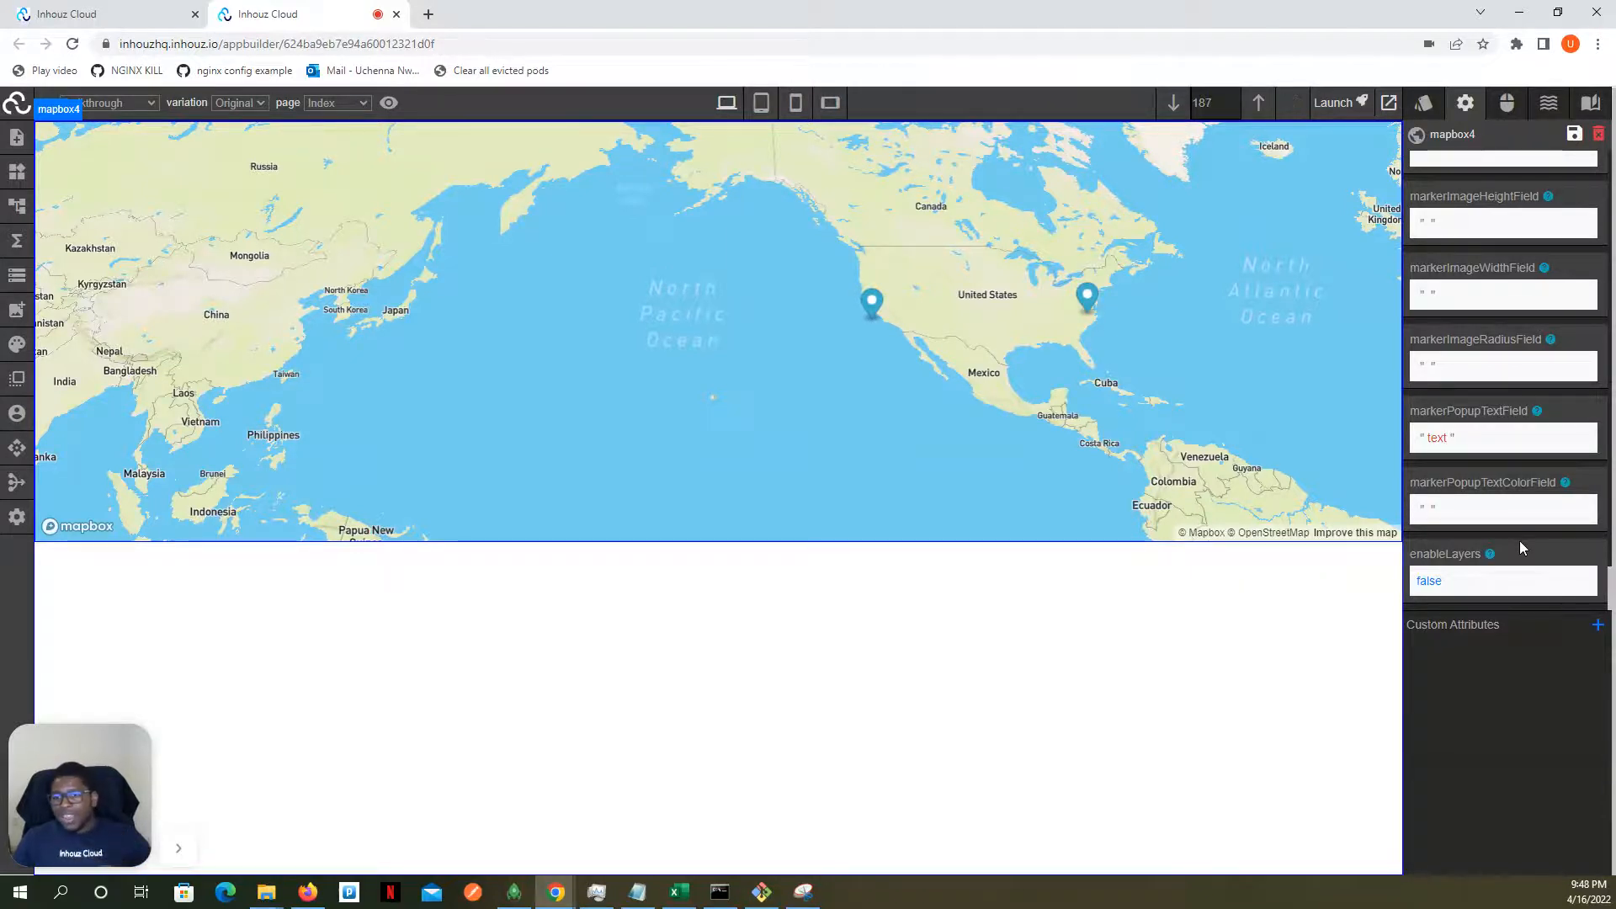
pyautogui.click(1434, 586)
pyautogui.click(1454, 546)
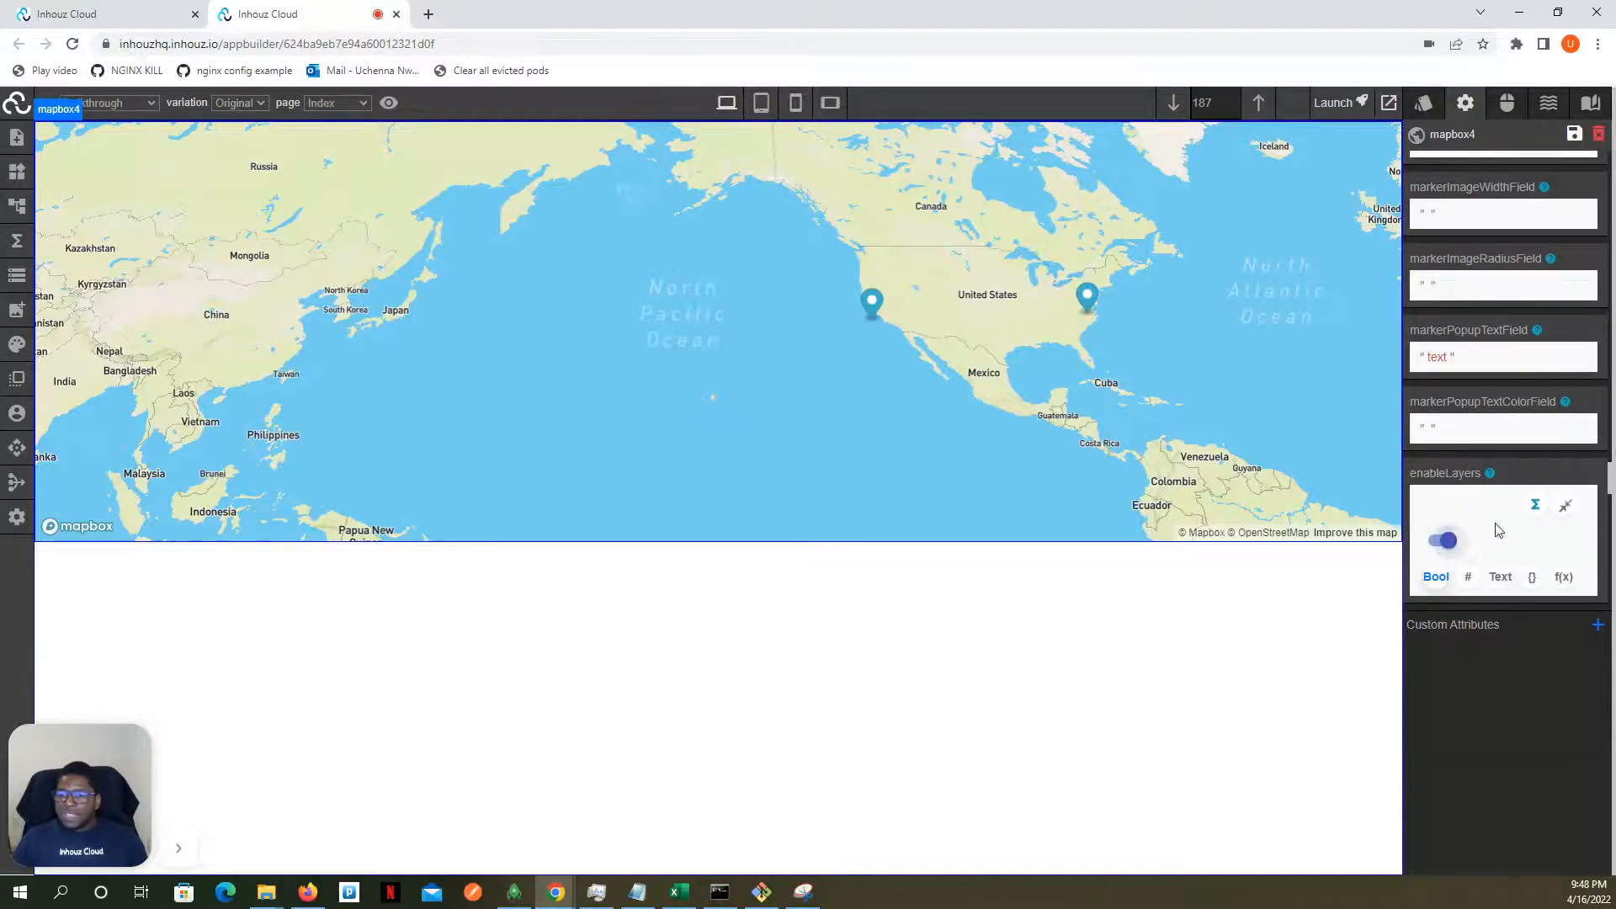
pyautogui.click(1565, 505)
pyautogui.scroll(-4, 1515, 442)
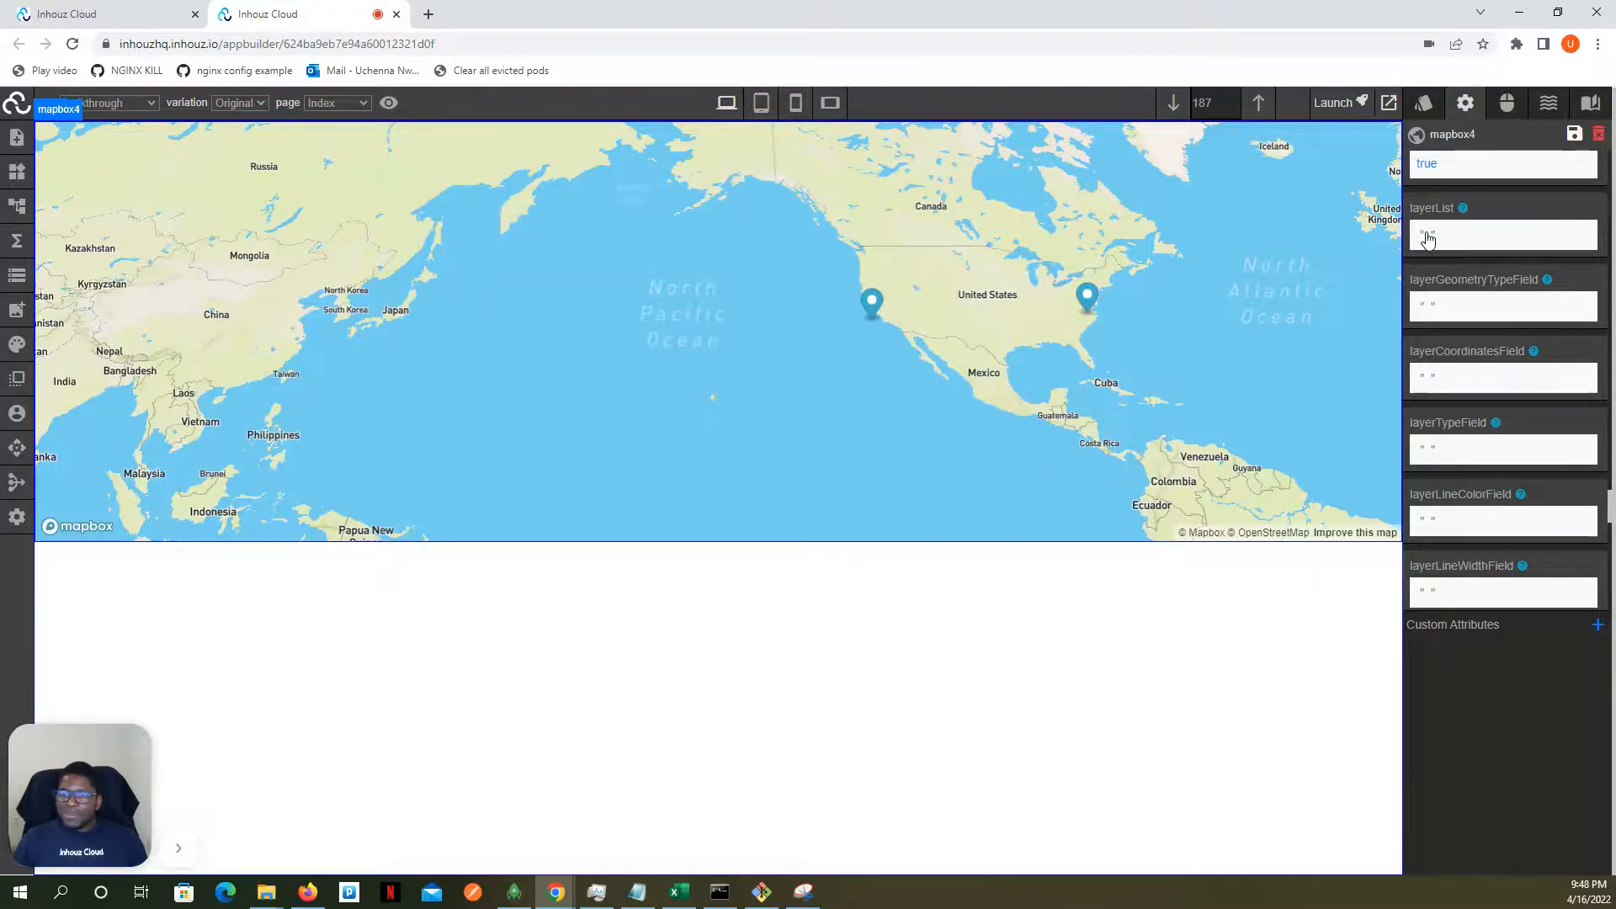
pyautogui.scroll(-10, 1428, 240)
pyautogui.scroll(-5, 1444, 242)
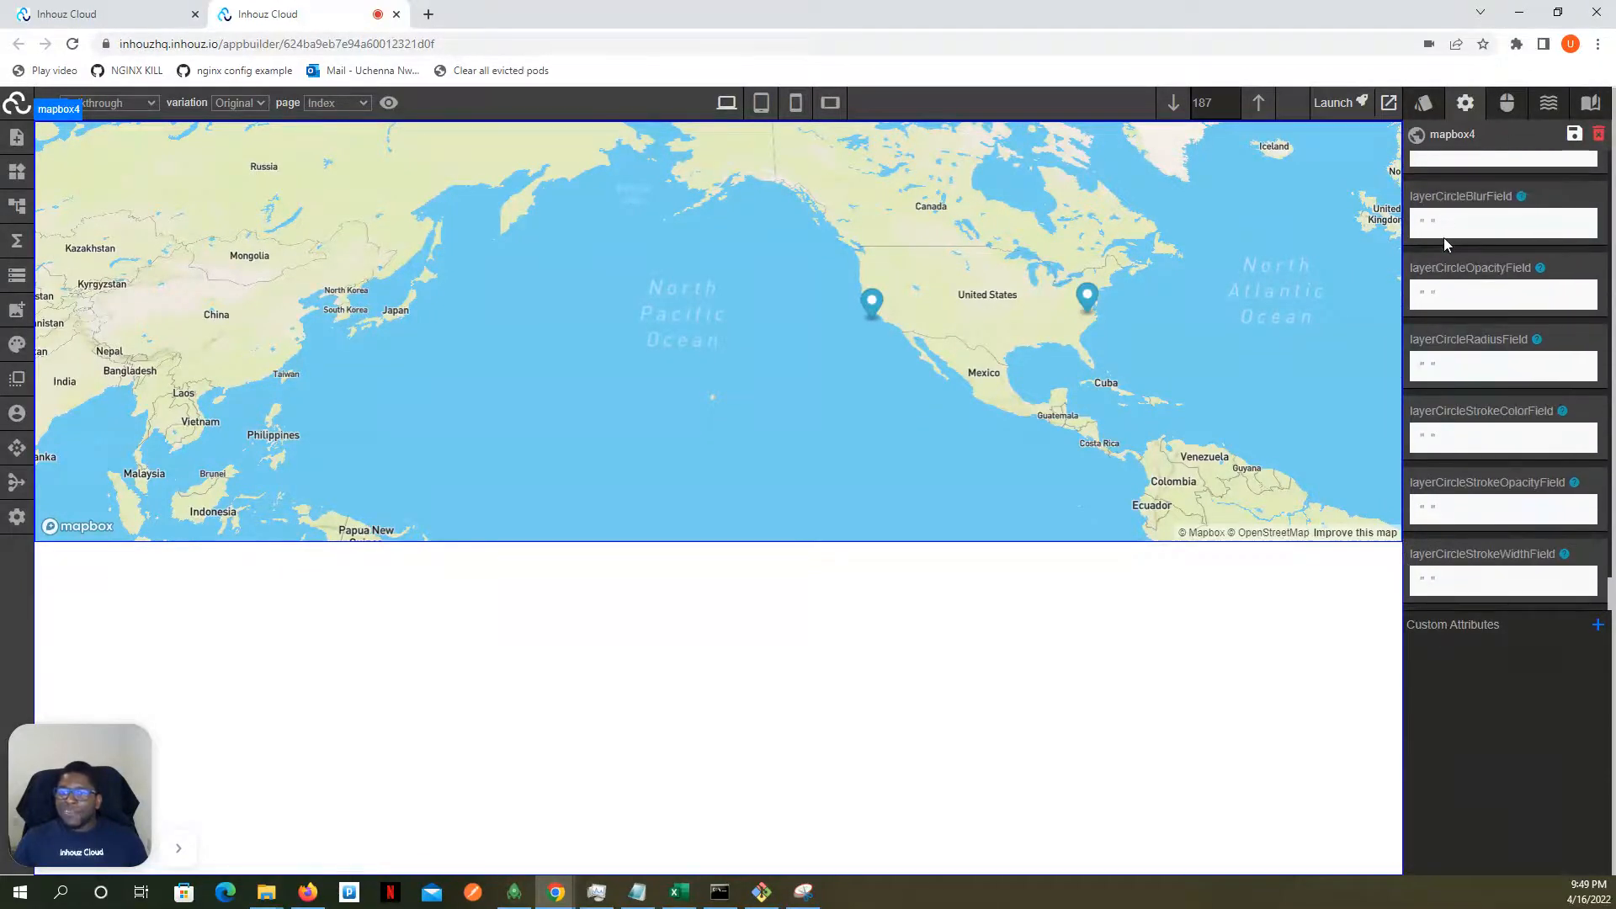
# - Set the map's enableLayers attribute back to false and close its editor
pyautogui.scroll(5, 1509, 367)
pyautogui.scroll(5, 1509, 368)
pyautogui.scroll(3, 1507, 360)
pyautogui.scroll(-3, 1476, 346)
pyautogui.click(1439, 286)
pyautogui.scroll(3, 1504, 332)
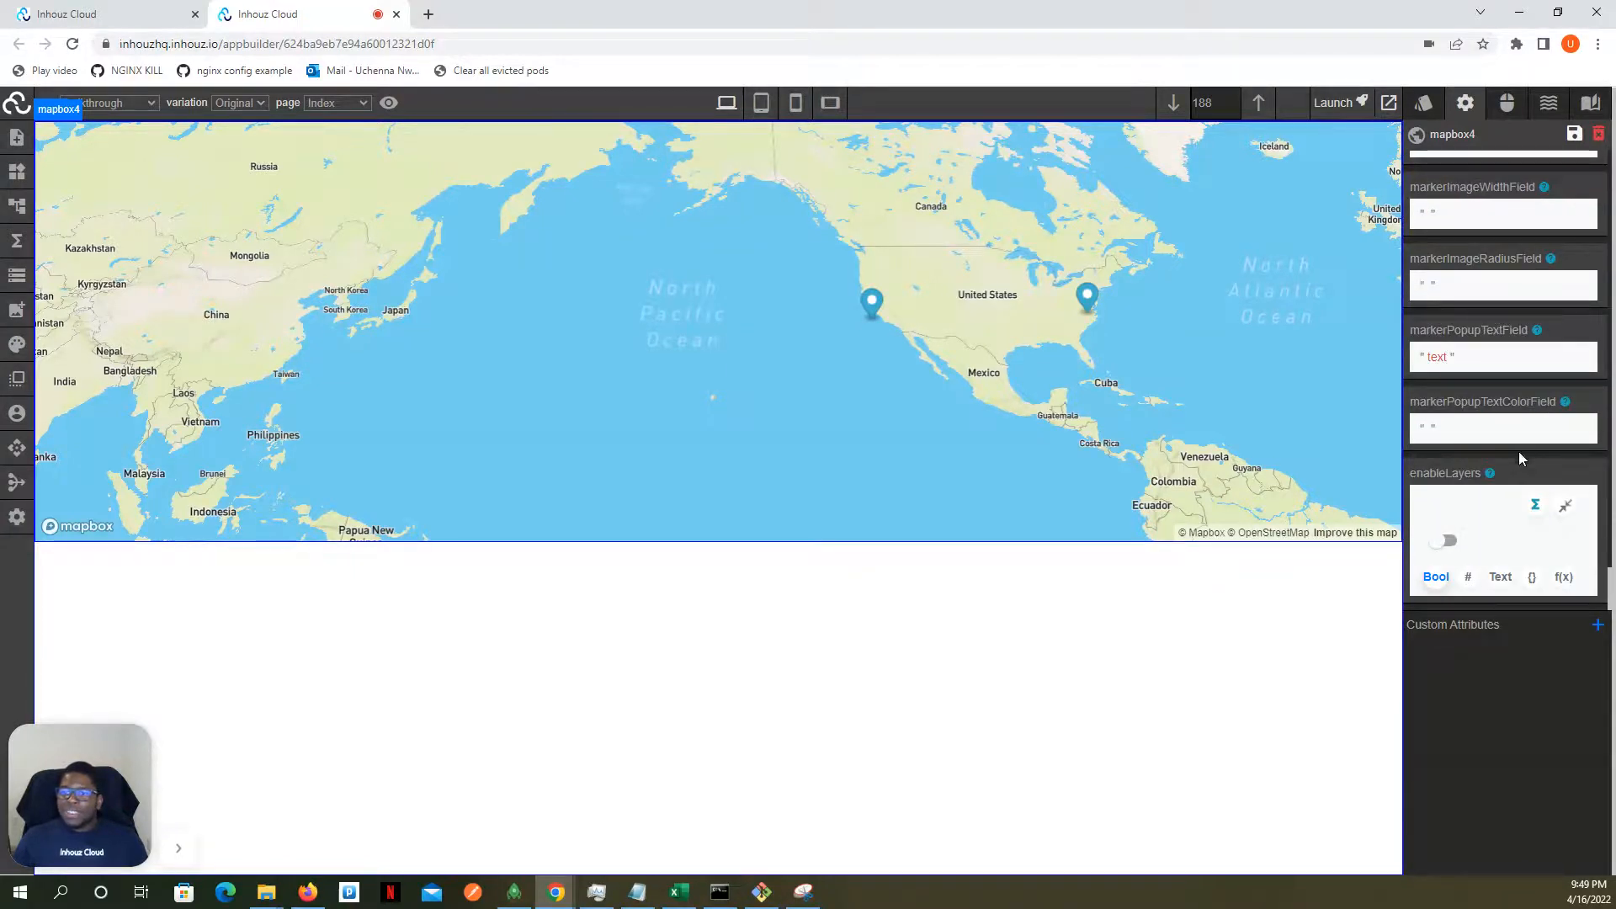
pyautogui.click(1556, 509)
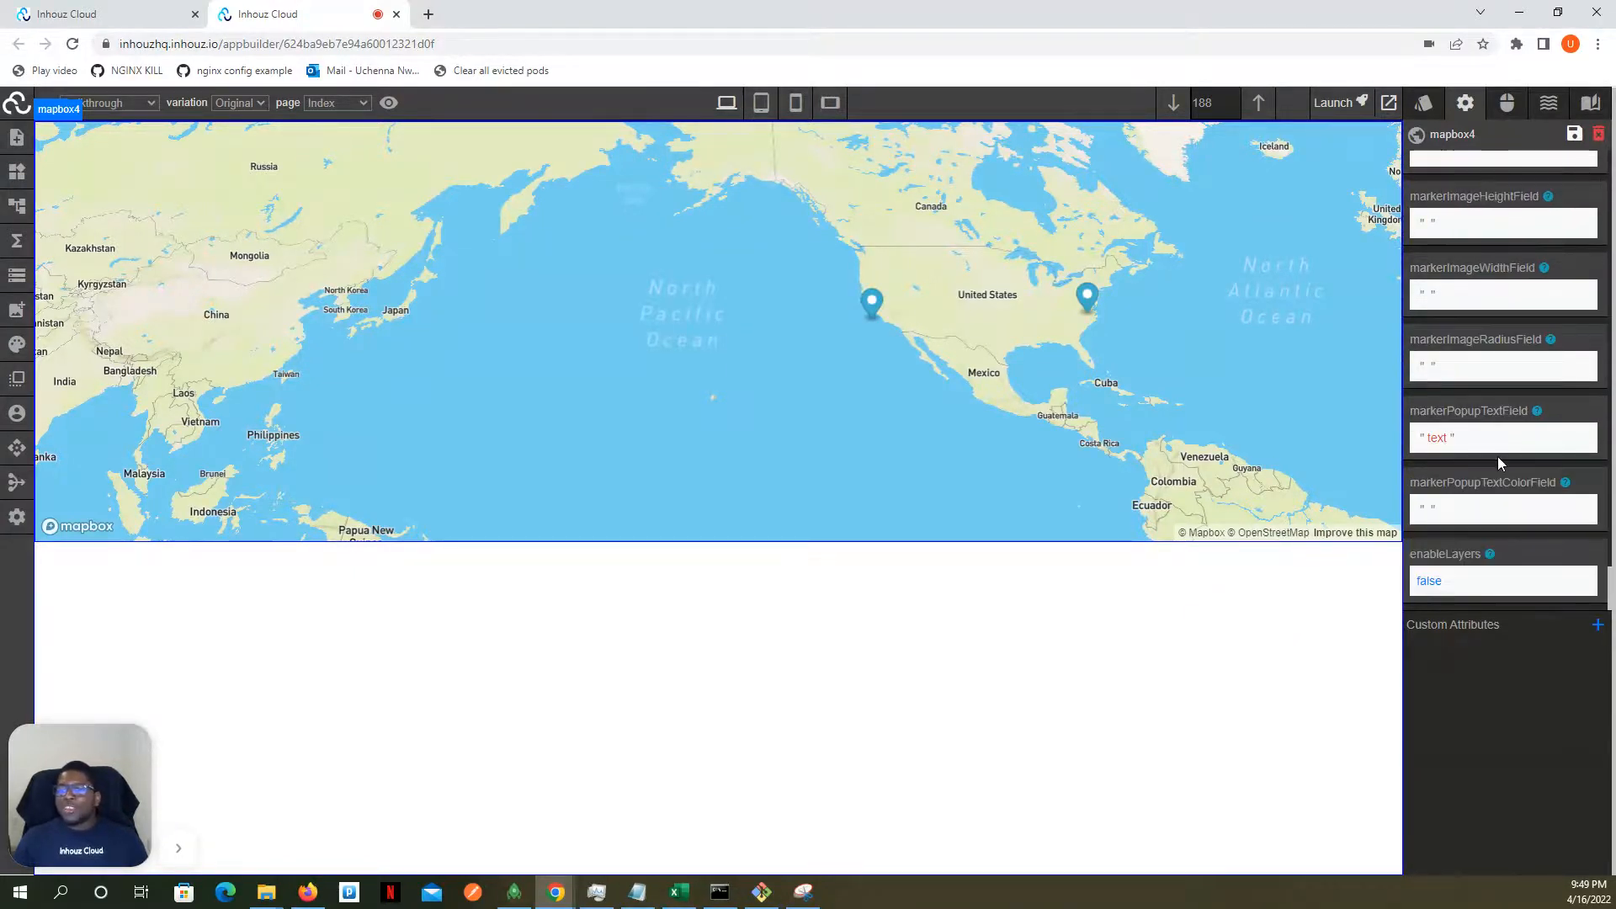
# - Review the map's marker attributes back up to locale, opening and closing markerRotationAlignmentField without editing it
pyautogui.scroll(5, 1498, 456)
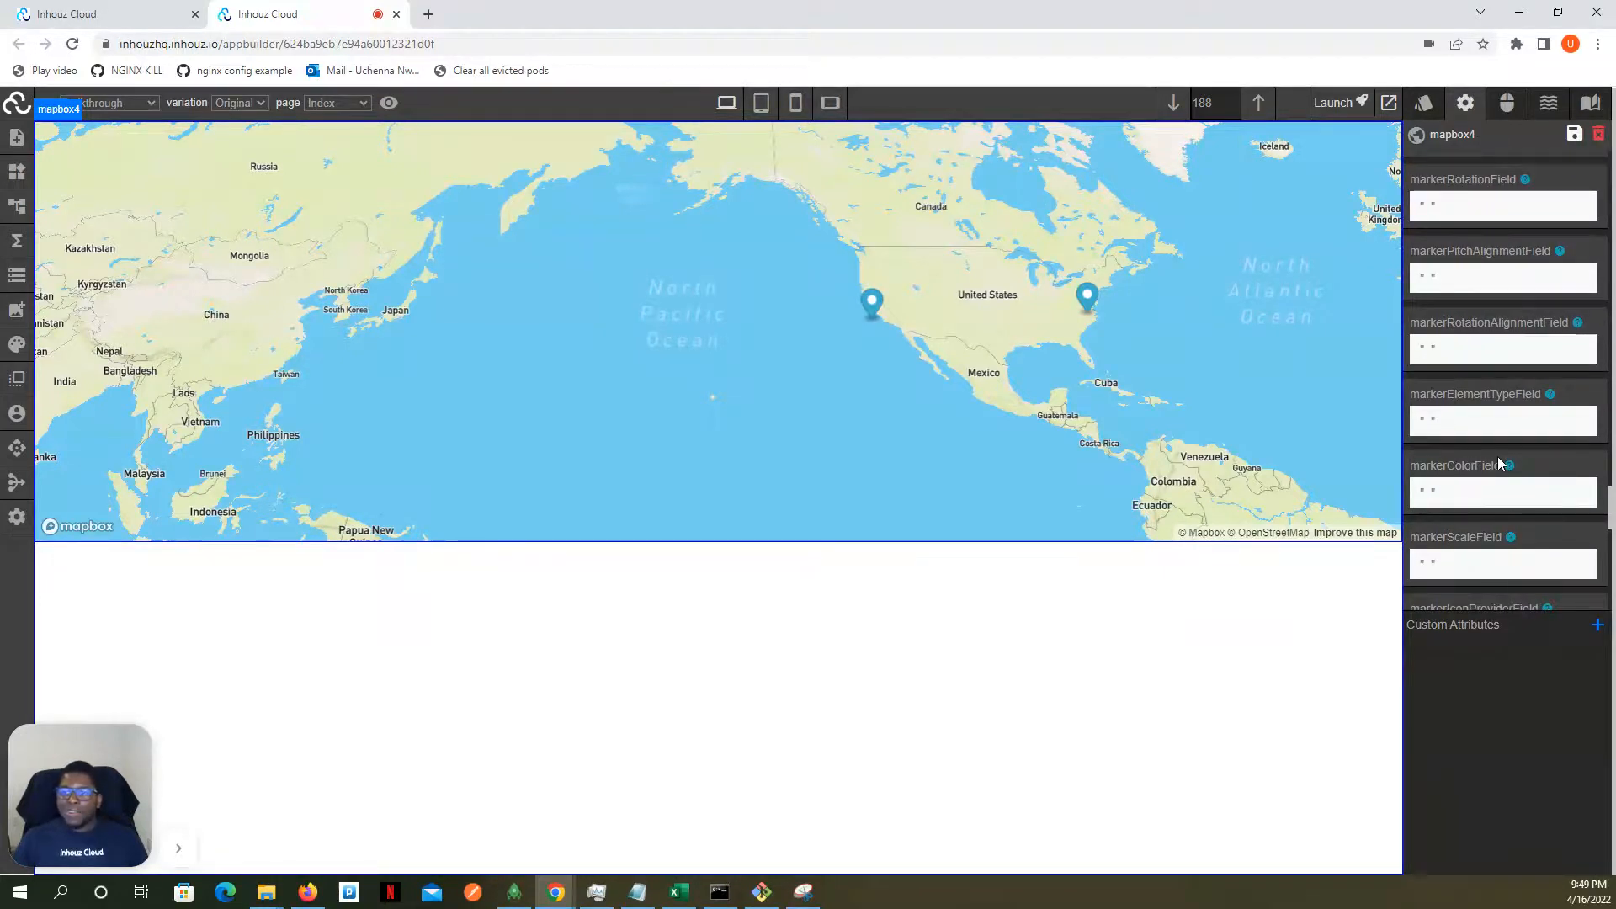
pyautogui.click(1485, 350)
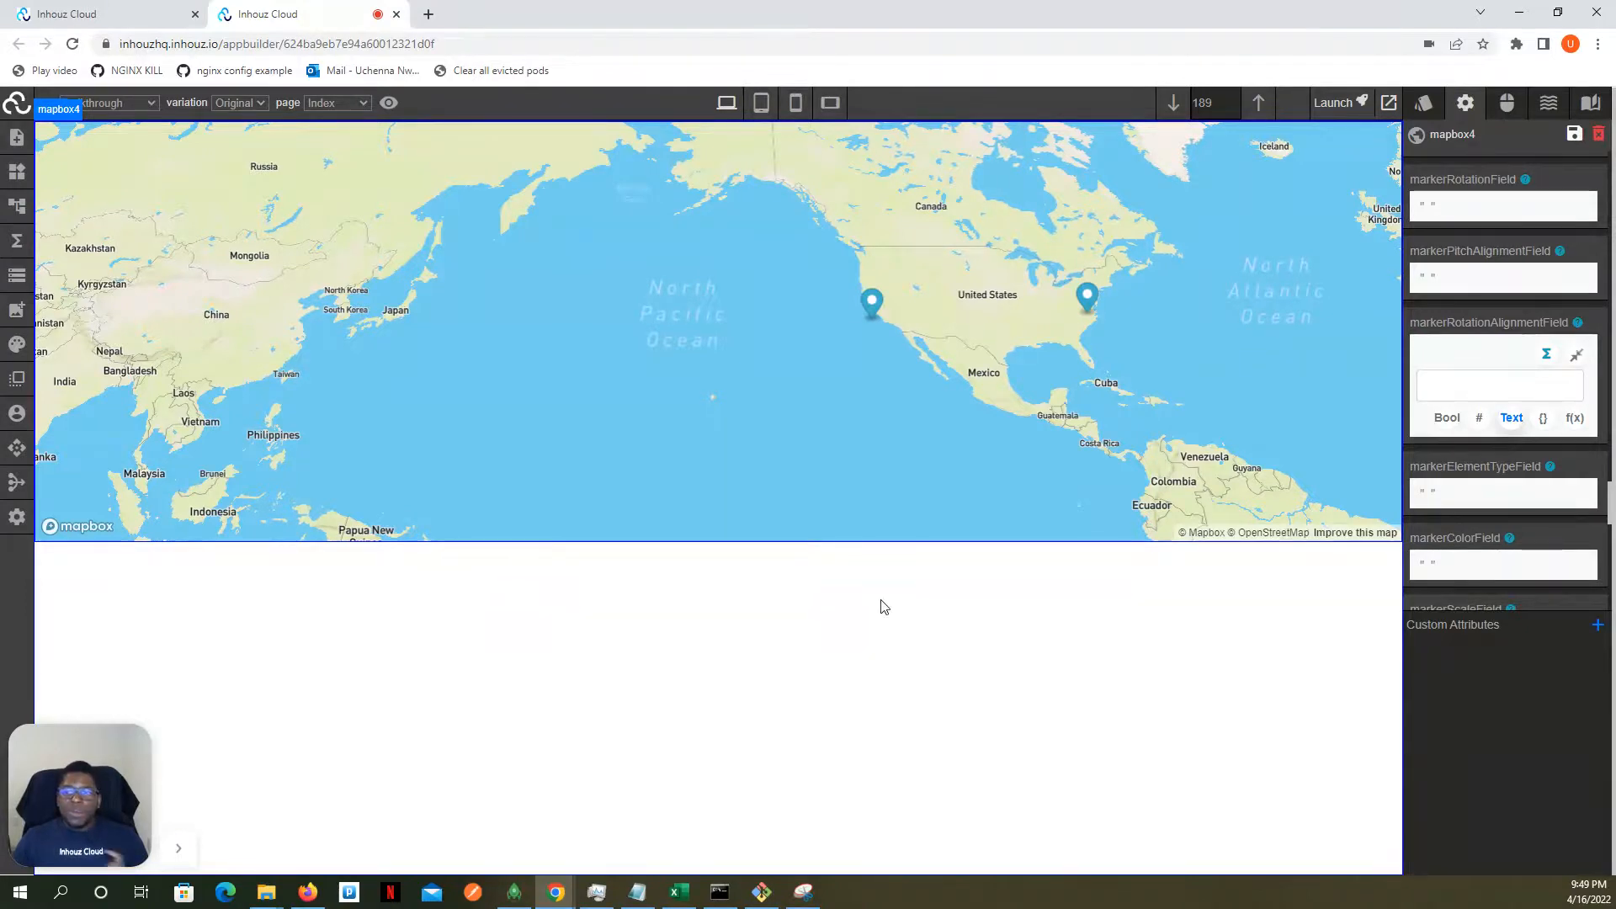
pyautogui.click(1577, 357)
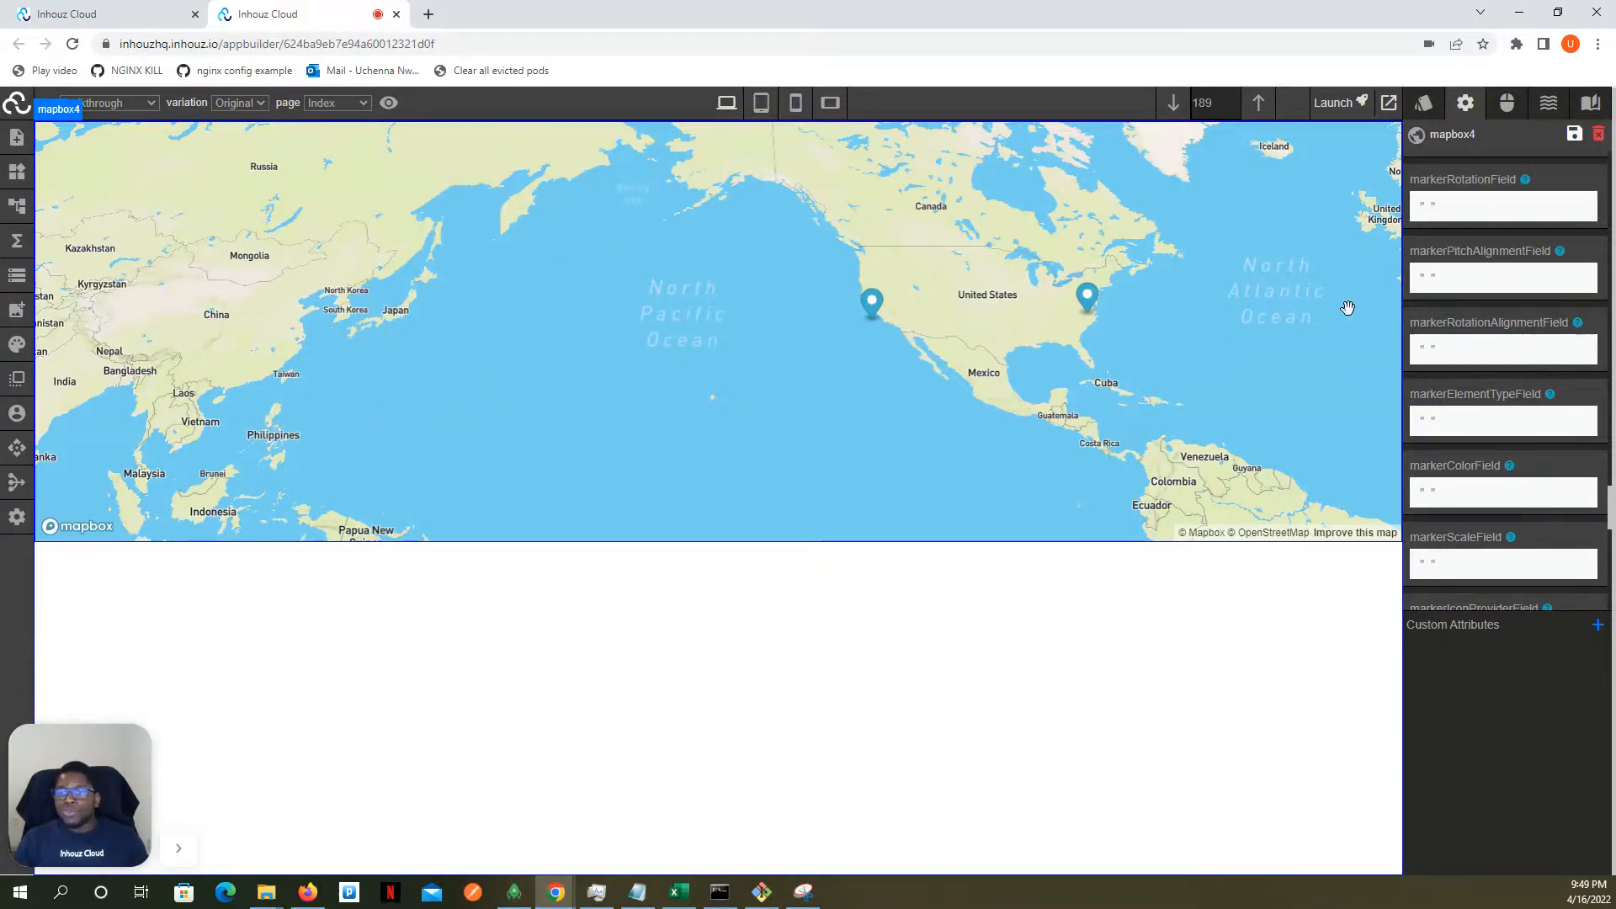
pyautogui.scroll(10, 1437, 290)
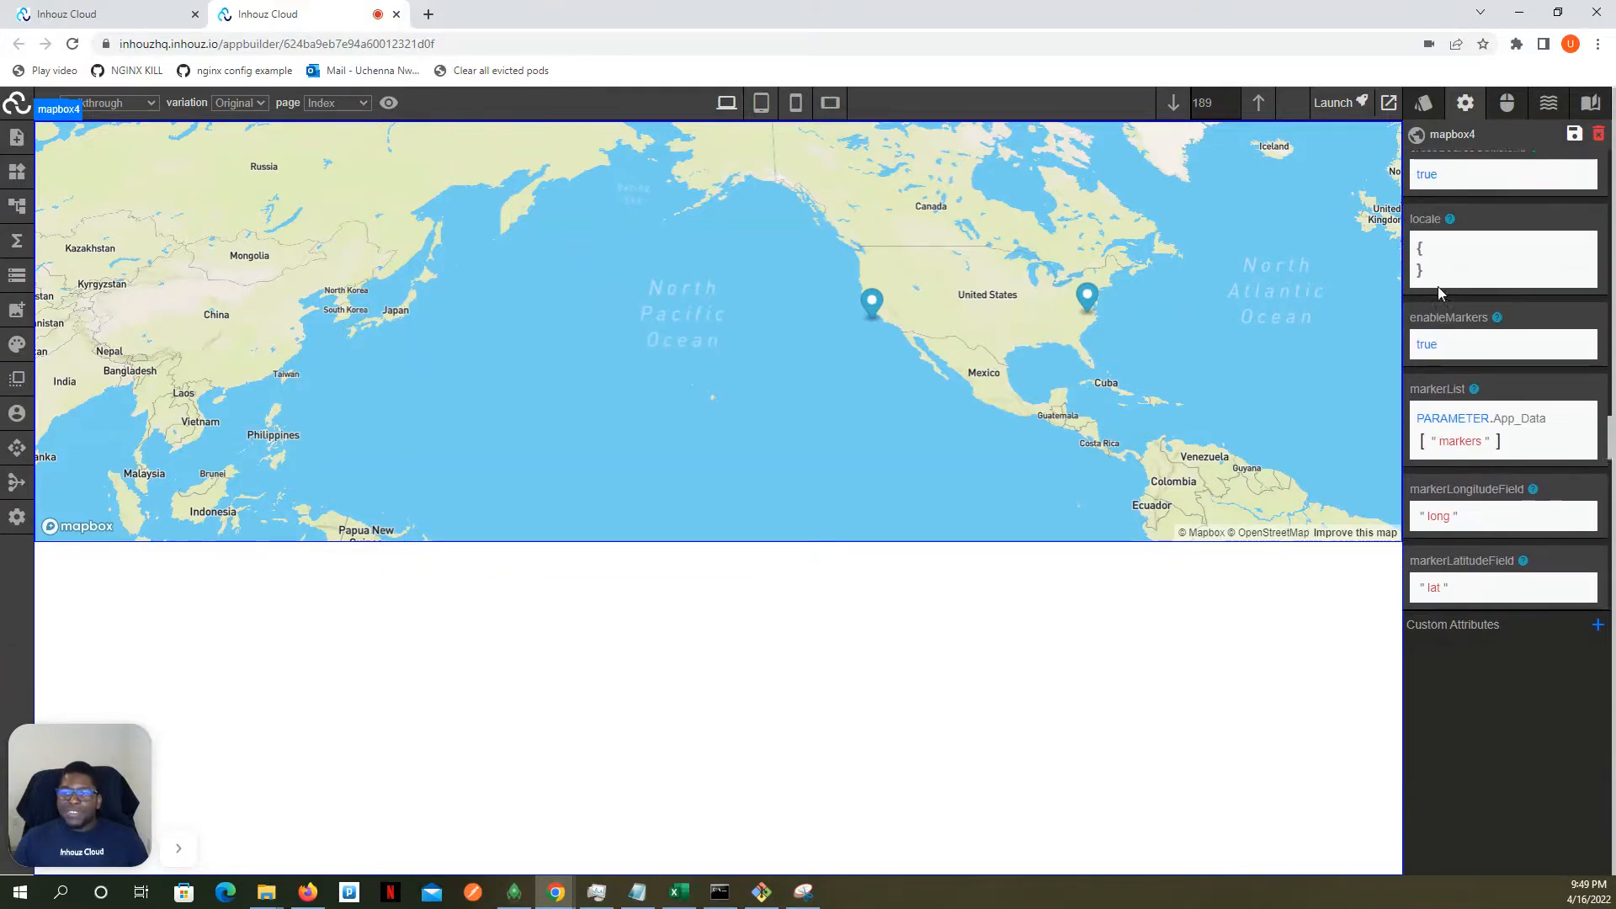
pyautogui.scroll(5, 1437, 293)
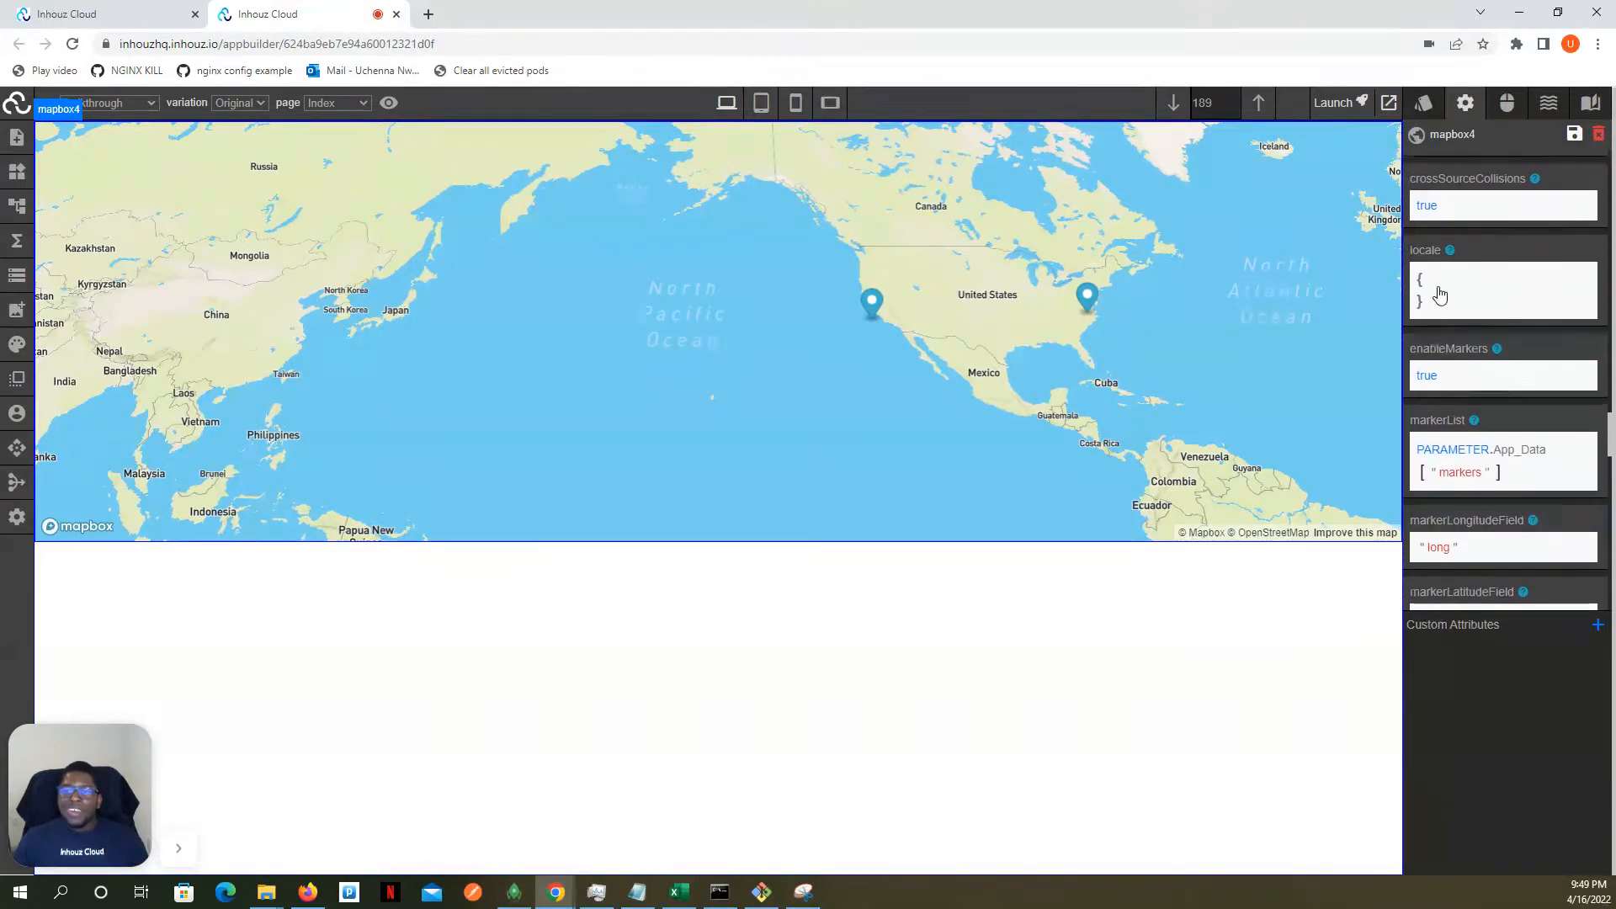